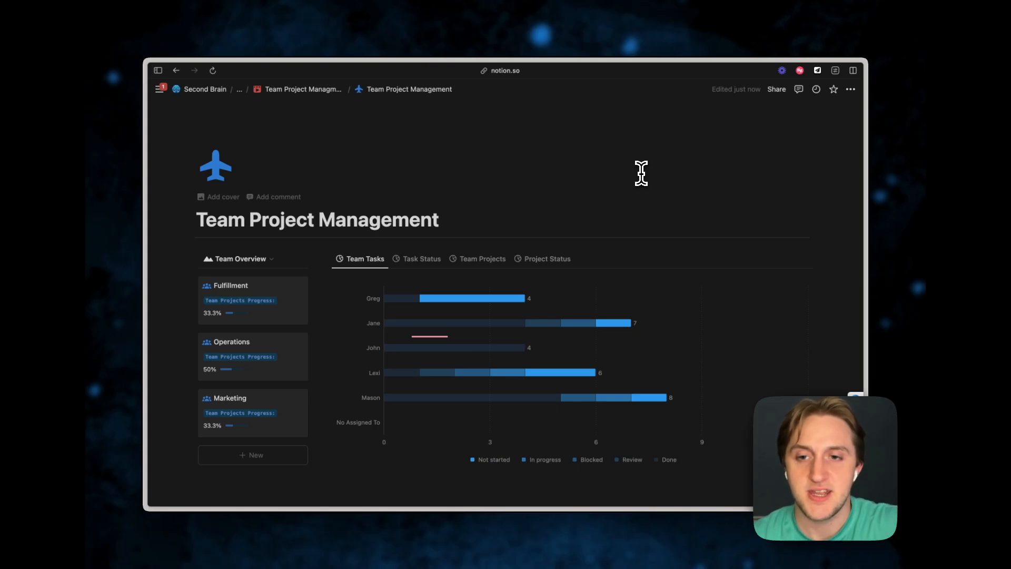
- Examine the Team Tasks, Task Status, Team Projects and Project Status charts on the Team Project Management dashboard
{"action": "scroll", "coordinate": [640, 173], "scroll_direction": "down", "scroll_amount": 2}
{"action": "scroll", "coordinate": [471, 316], "scroll_direction": "down", "scroll_amount": 2}
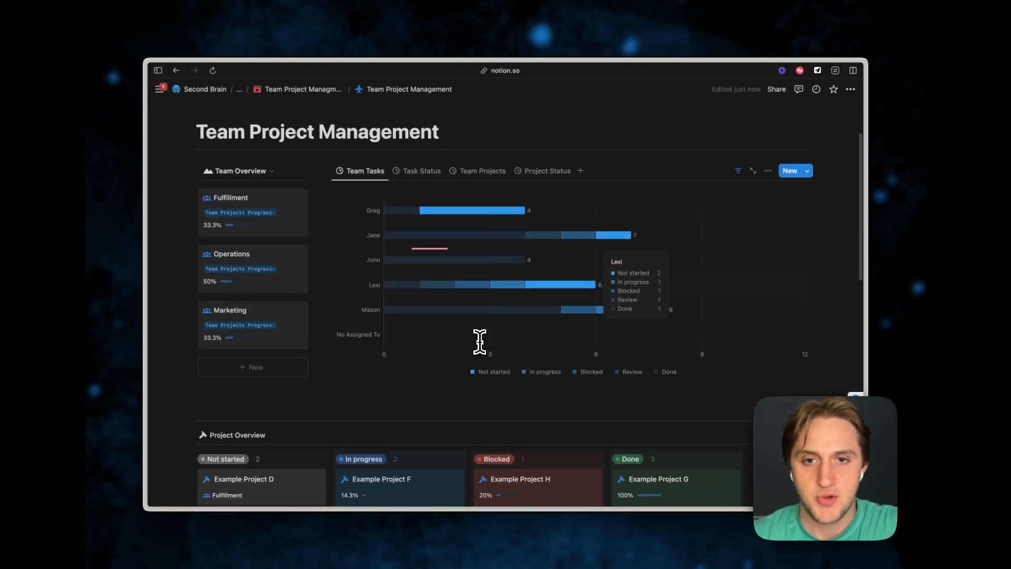
{"action": "scroll", "coordinate": [479, 342], "scroll_direction": "up", "scroll_amount": 2}
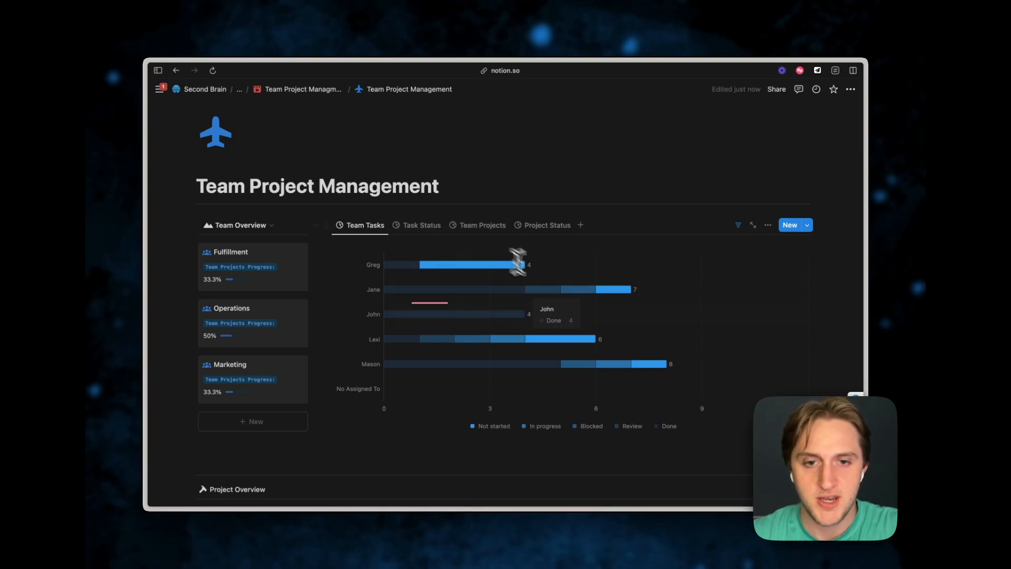
{"action": "scroll", "coordinate": [543, 403], "scroll_direction": "down", "scroll_amount": 1}
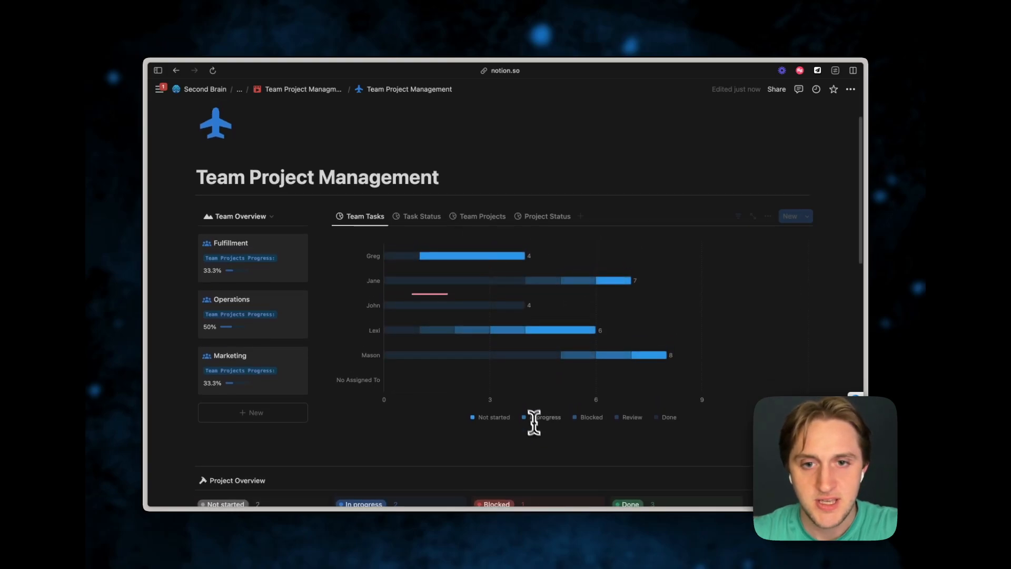
{"action": "left_click", "coordinate": [421, 217]}
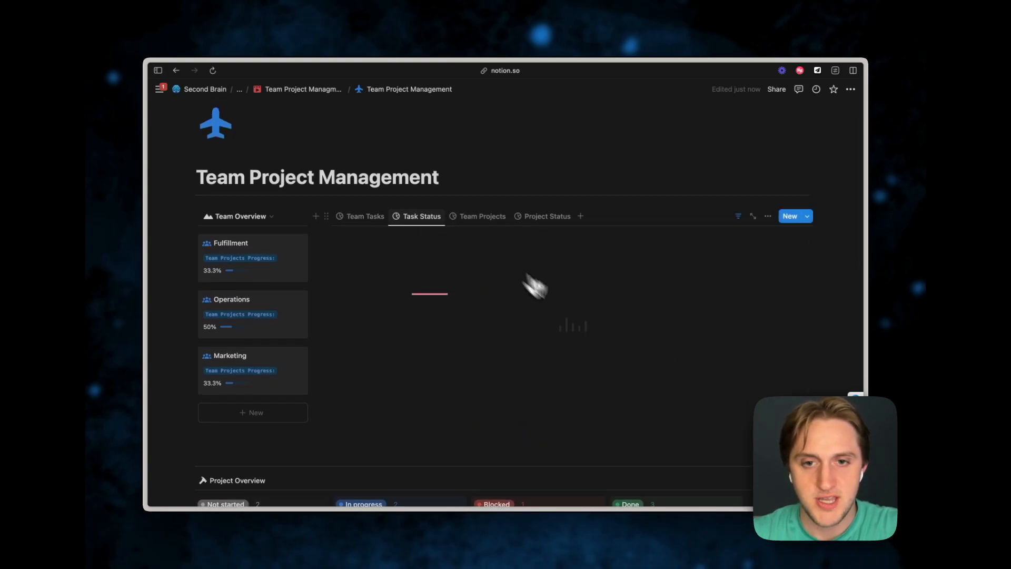
{"action": "left_click", "coordinate": [485, 226]}
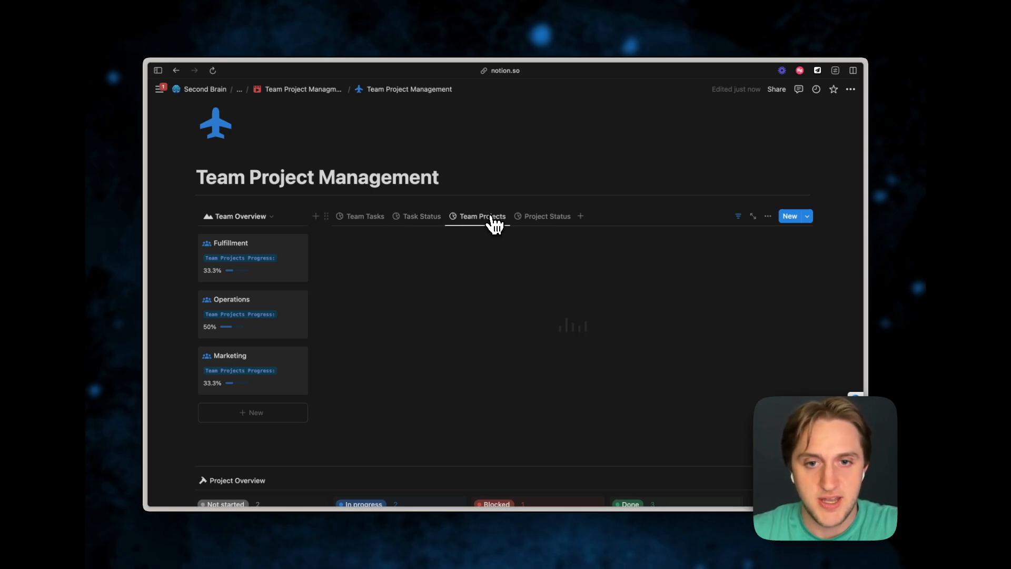
{"action": "left_click", "coordinate": [621, 224]}
{"action": "left_click", "coordinate": [553, 218]}
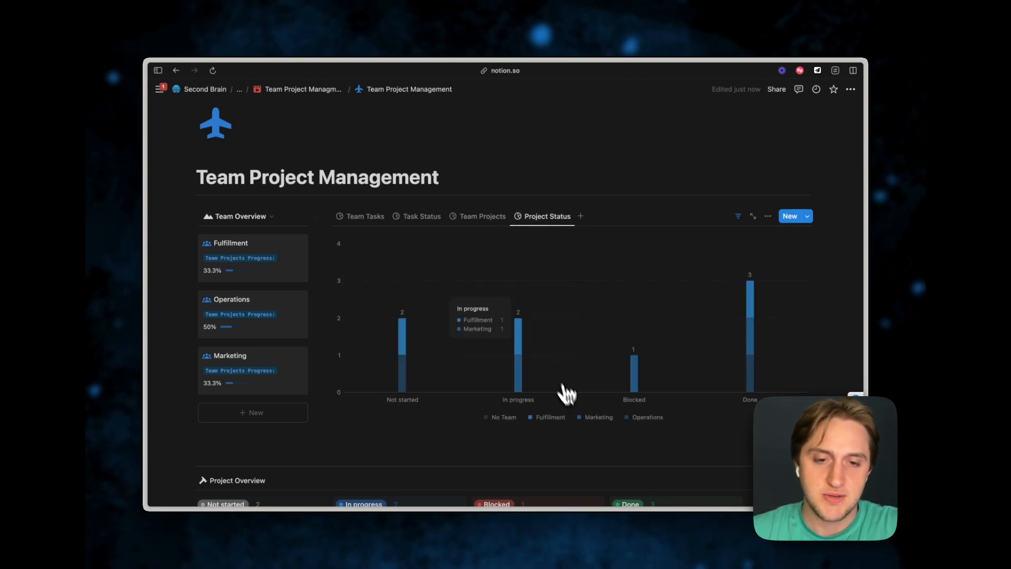
{"action": "scroll", "coordinate": [614, 435], "scroll_direction": "down", "scroll_amount": 1}
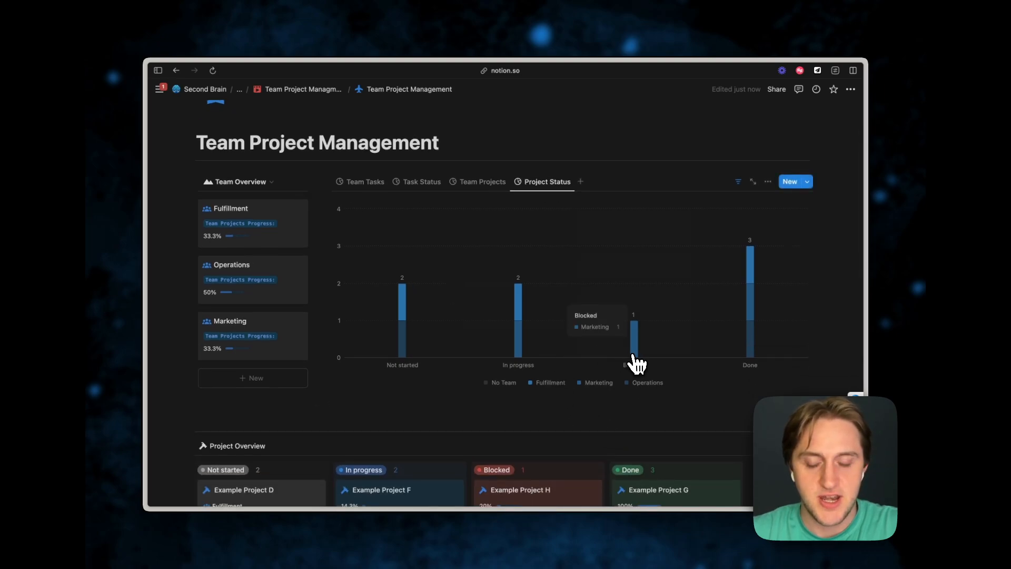
{"action": "mouse_move", "coordinate": [515, 361]}
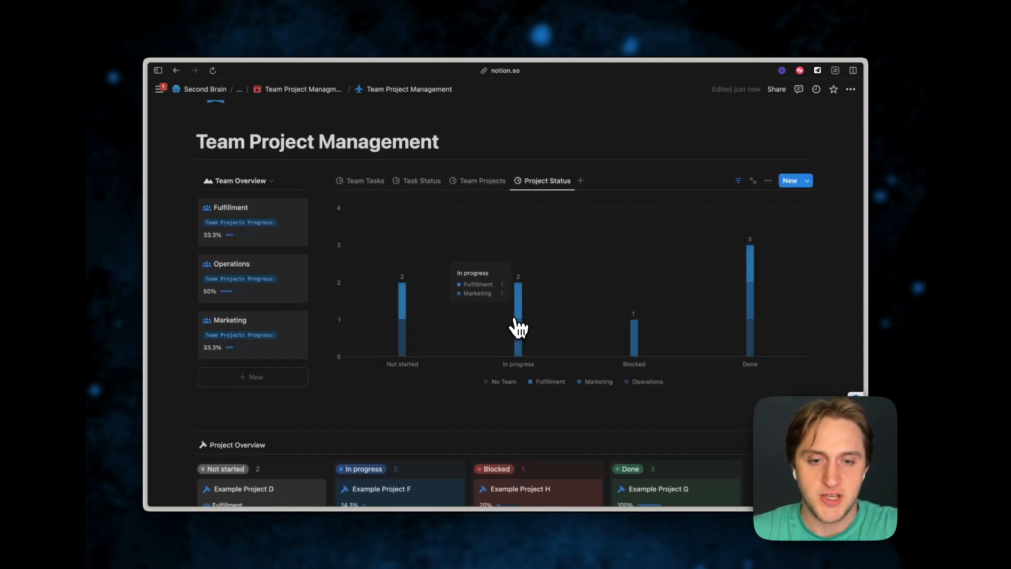
{"action": "scroll", "coordinate": [533, 343], "scroll_direction": "up", "scroll_amount": 1}
{"action": "mouse_move", "coordinate": [452, 339]}
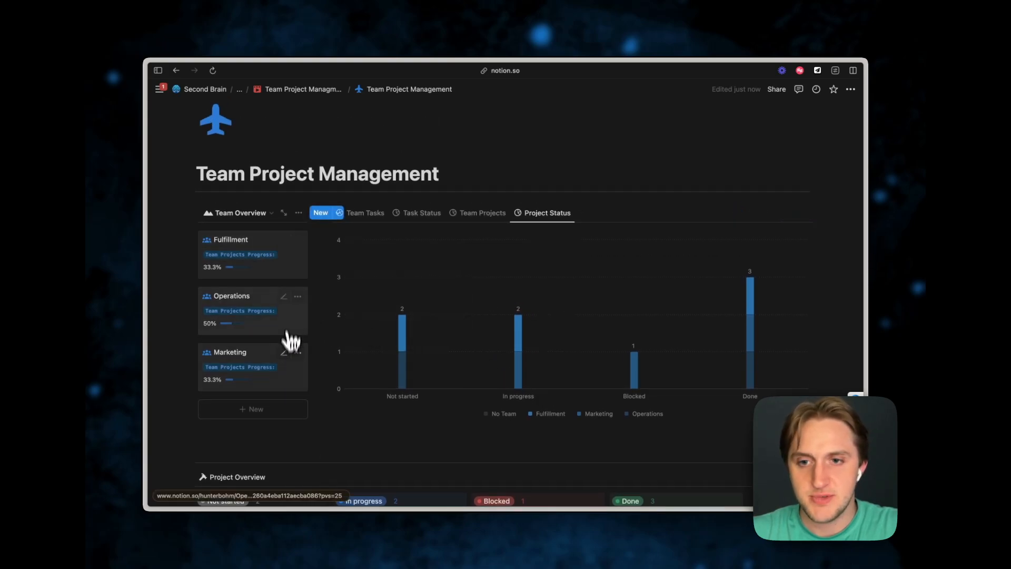
- View the Fulfillment team's projects and the task list of its Example Project E, closing the preview when finished
{"action": "left_click", "coordinate": [299, 282]}
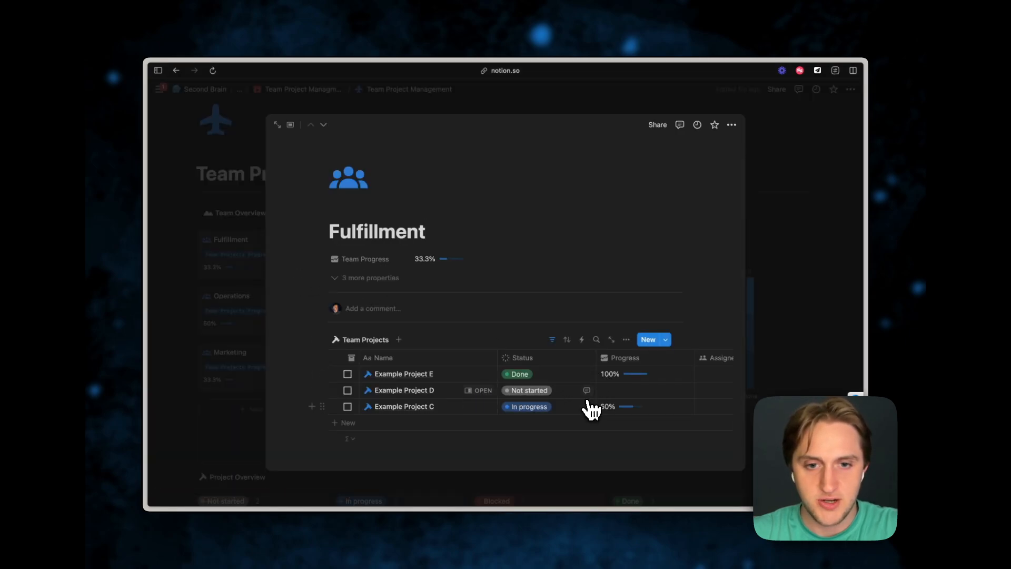
{"action": "left_click", "coordinate": [485, 375]}
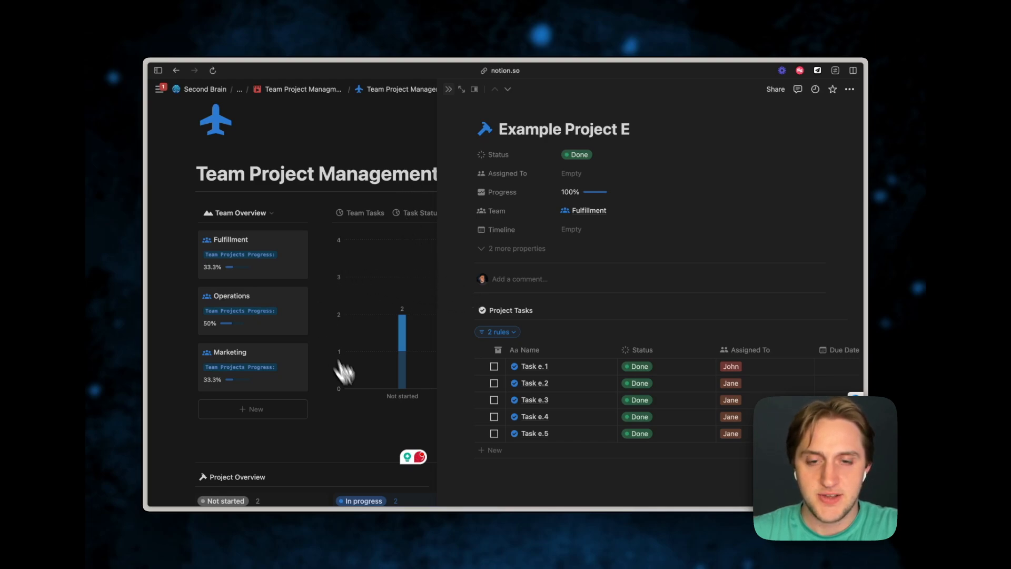
{"action": "left_click", "coordinate": [445, 90]}
- Review the Project Overview board and the first assignee's task group in Task Overview, leaving the group collapsed
{"action": "scroll", "coordinate": [468, 302], "scroll_direction": "down", "scroll_amount": 1}
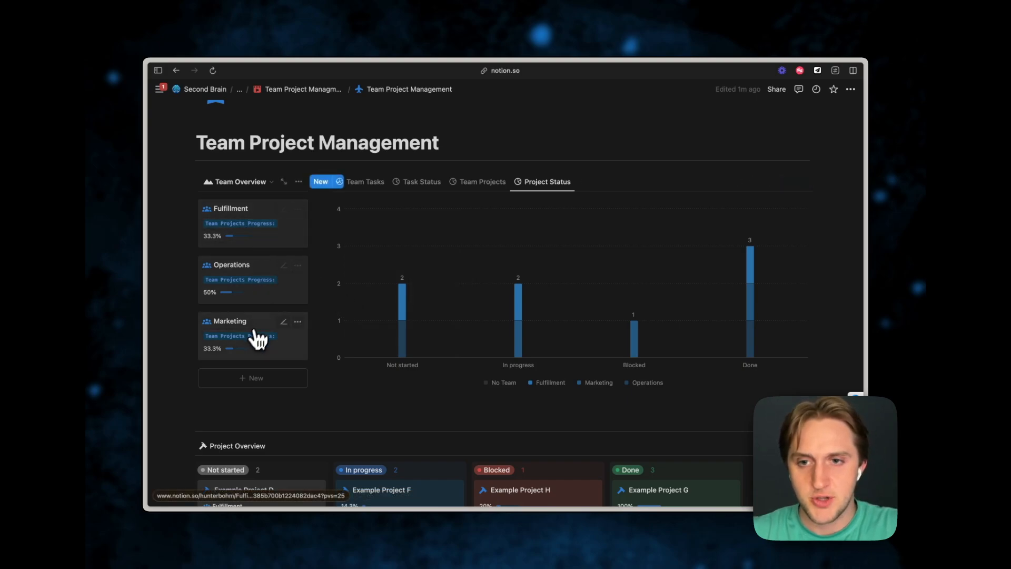
{"action": "scroll", "coordinate": [331, 316], "scroll_direction": "down", "scroll_amount": 3}
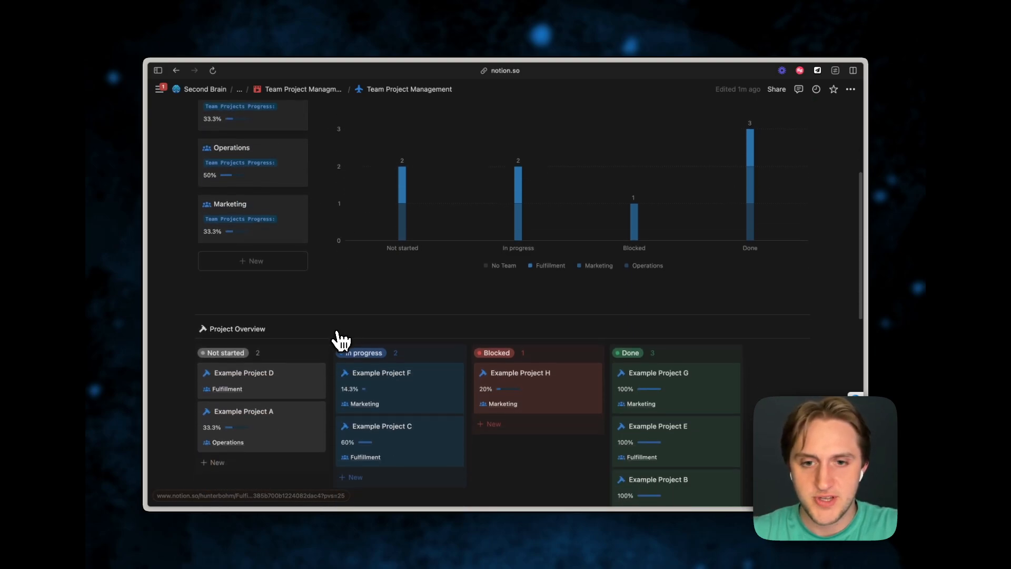
{"action": "scroll", "coordinate": [339, 340], "scroll_direction": "down", "scroll_amount": 4}
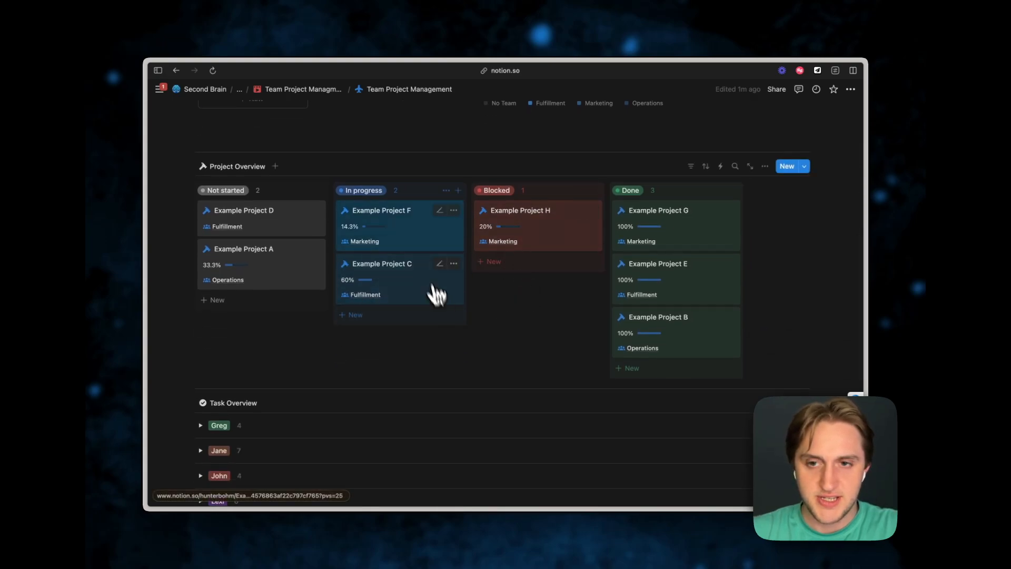
{"action": "scroll", "coordinate": [470, 267], "scroll_direction": "down", "scroll_amount": 1}
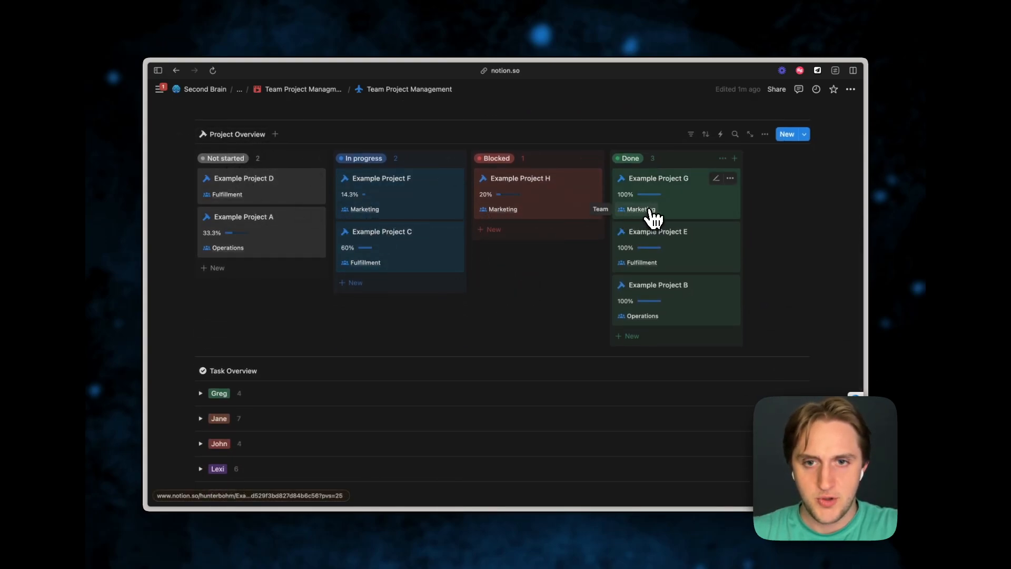
{"action": "scroll", "coordinate": [481, 336], "scroll_direction": "down", "scroll_amount": 5}
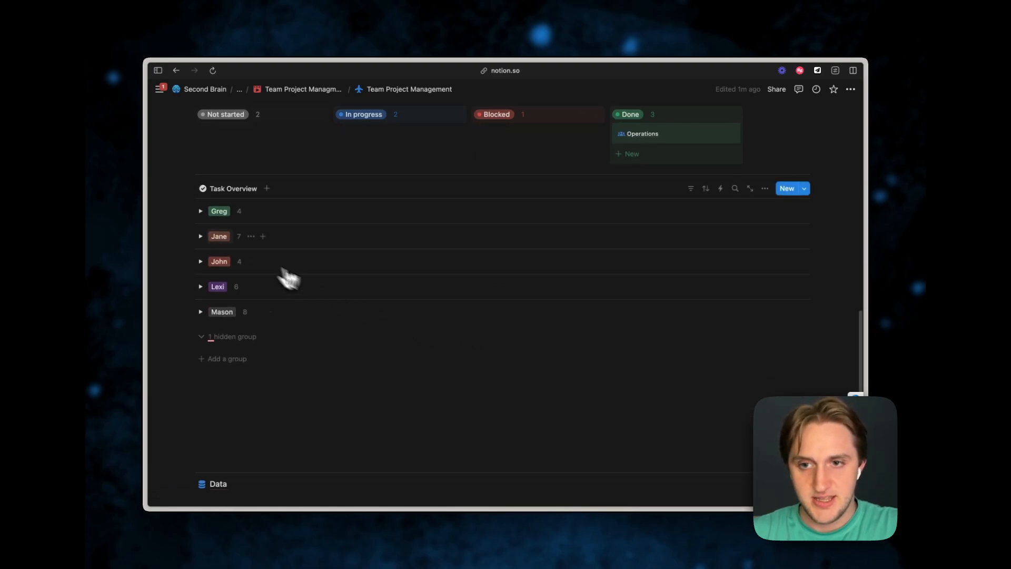
{"action": "left_click", "coordinate": [201, 212]}
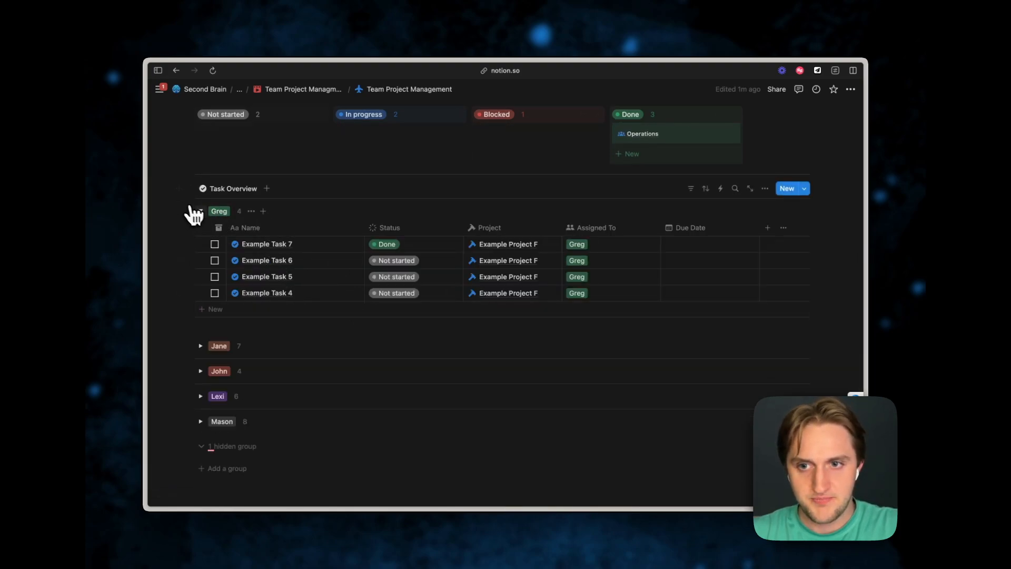
{"action": "left_click", "coordinate": [201, 211]}
- Look over the whole dashboard again, from the team charts to the Data section at the end of the page
{"action": "scroll", "coordinate": [503, 268], "scroll_direction": "up", "scroll_amount": 8}
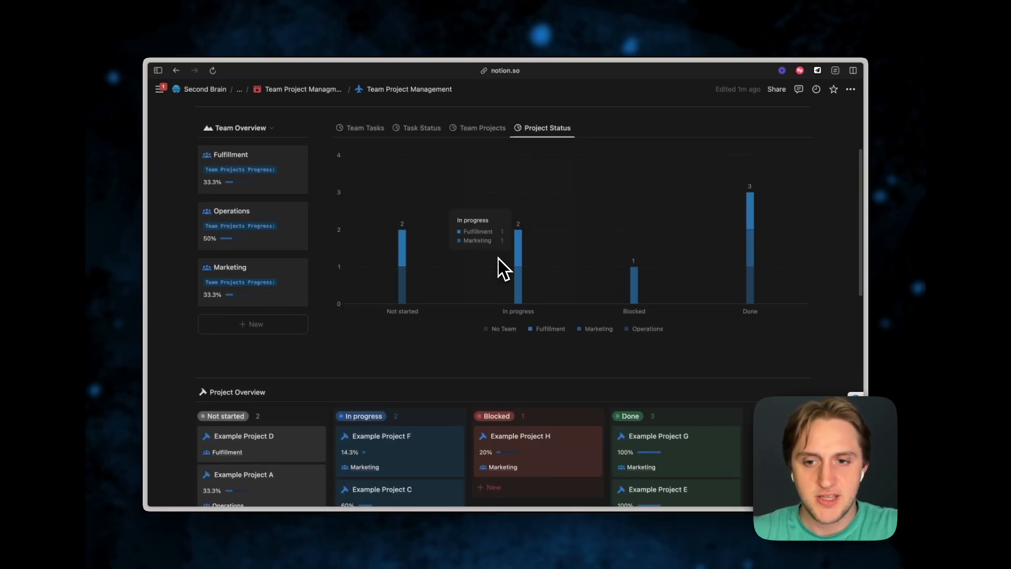
{"action": "scroll", "coordinate": [490, 428], "scroll_direction": "up", "scroll_amount": 3}
{"action": "scroll", "coordinate": [451, 380], "scroll_direction": "down", "scroll_amount": 4}
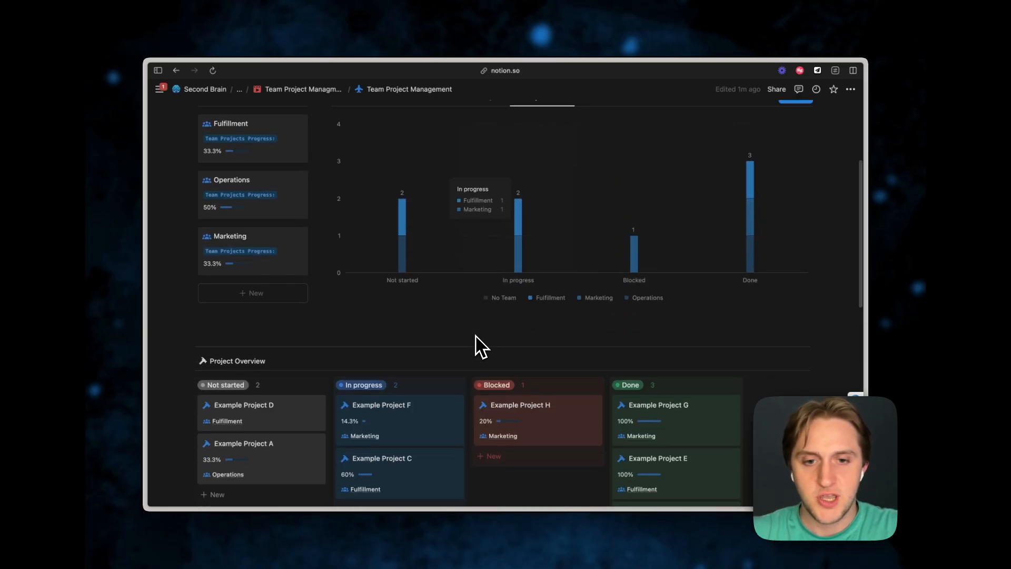
{"action": "scroll", "coordinate": [476, 345], "scroll_direction": "down", "scroll_amount": 5}
{"action": "scroll", "coordinate": [402, 312], "scroll_direction": "down", "scroll_amount": 3}
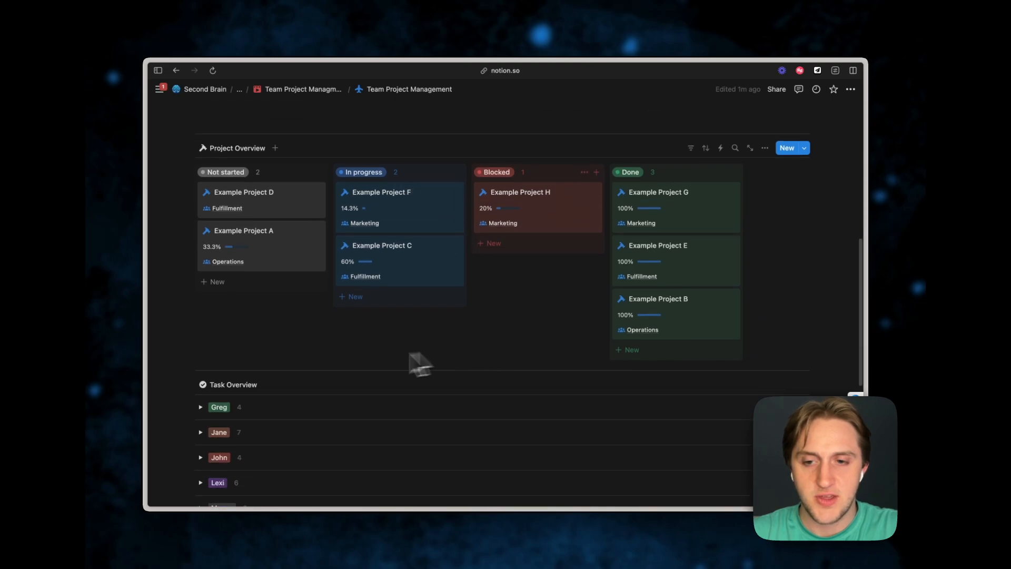
{"action": "scroll", "coordinate": [495, 448], "scroll_direction": "down", "scroll_amount": 4}
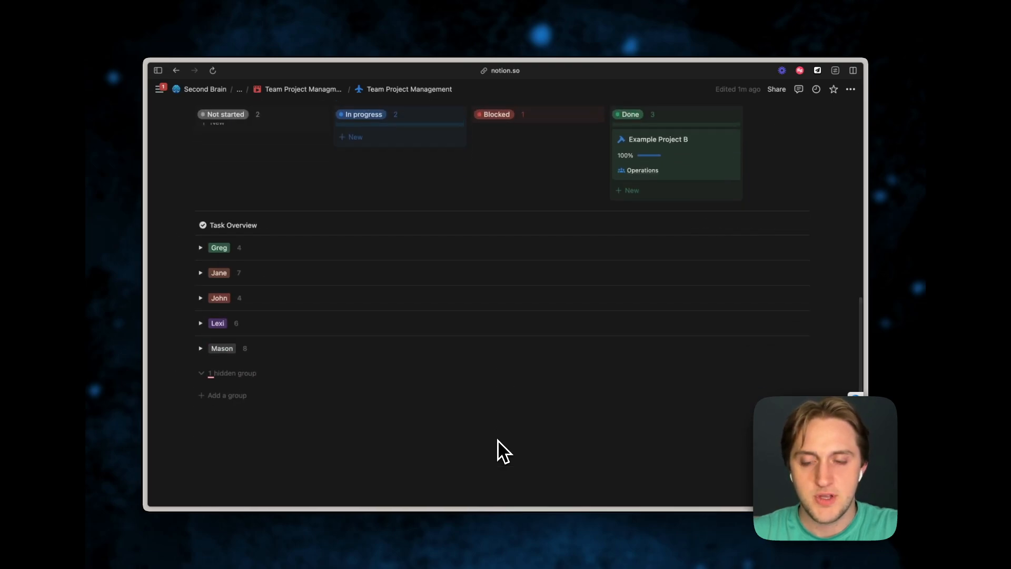
{"action": "scroll", "coordinate": [503, 452], "scroll_direction": "down", "scroll_amount": 3}
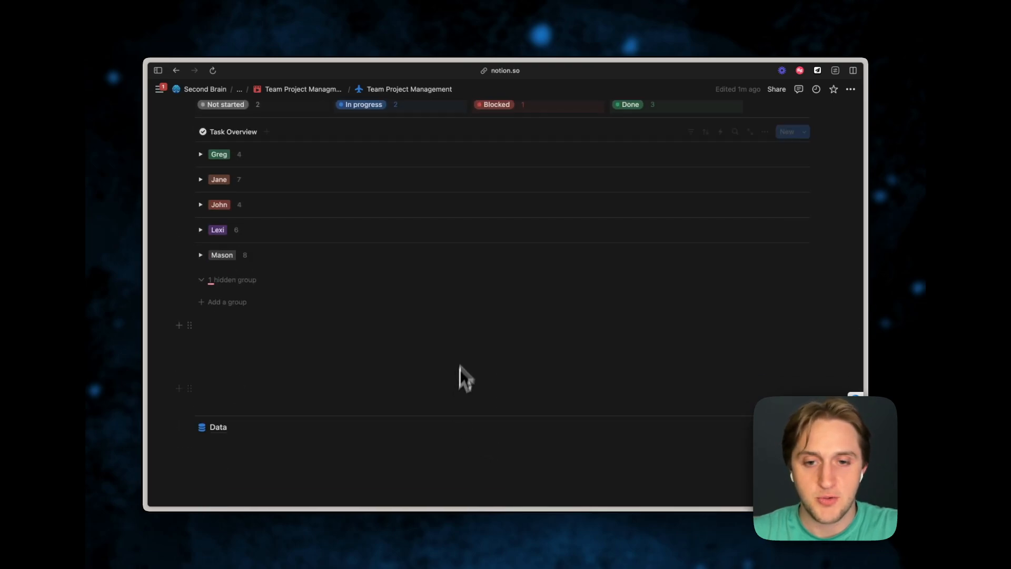
{"action": "scroll", "coordinate": [459, 368], "scroll_direction": "up", "scroll_amount": 10}
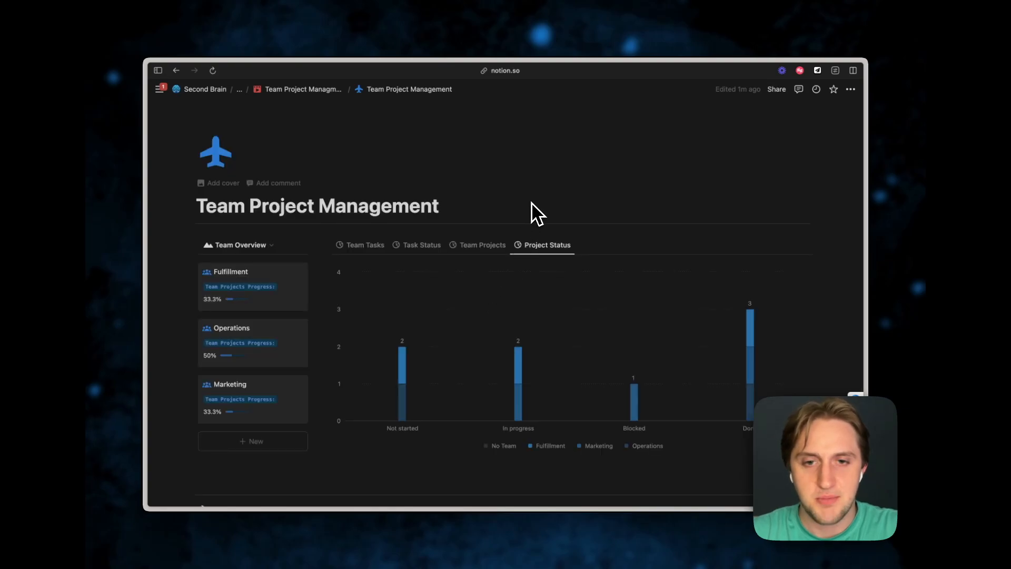
- Open the Build Along- Team Project Management page and insert a run of blank lines in its empty body
{"action": "left_click", "coordinate": [303, 89]}
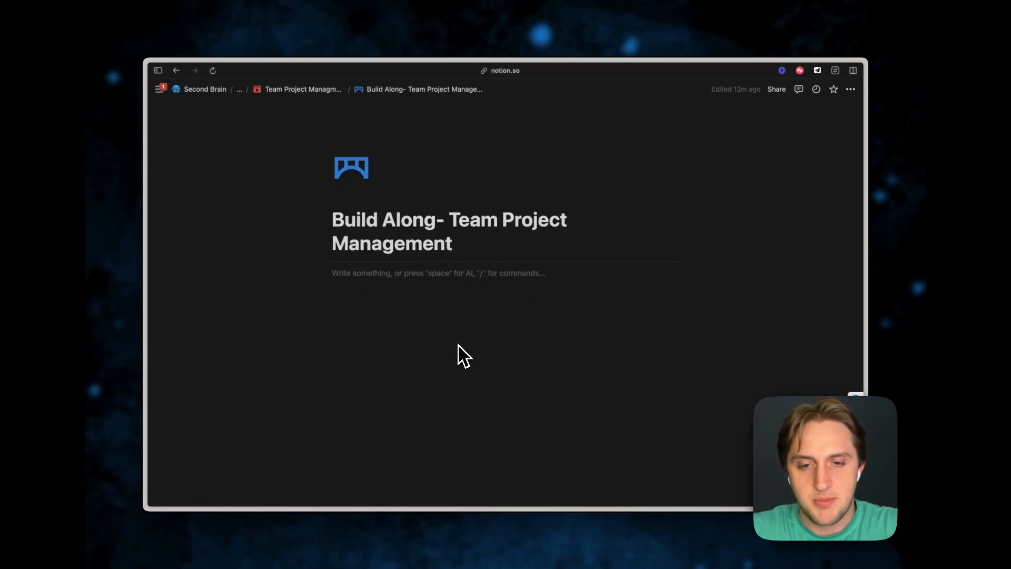
{"action": "key", "text": "Return"}
{"action": "key", "text": "Return"}
{"action": "key", "text": "Return"}
{"action": "key", "text": "Return"}
{"action": "key", "text": "Return"}
{"action": "key", "text": "Return"}
{"action": "key", "text": "Return"}
{"action": "key", "text": "Return"}
{"action": "key", "text": "Return"}
{"action": "key", "text": "Return"}
{"action": "key", "text": "Return"}
{"action": "key", "text": "Return"}
{"action": "key", "text": "Return"}
{"action": "key", "text": "Return"}
{"action": "key", "text": "Return"}
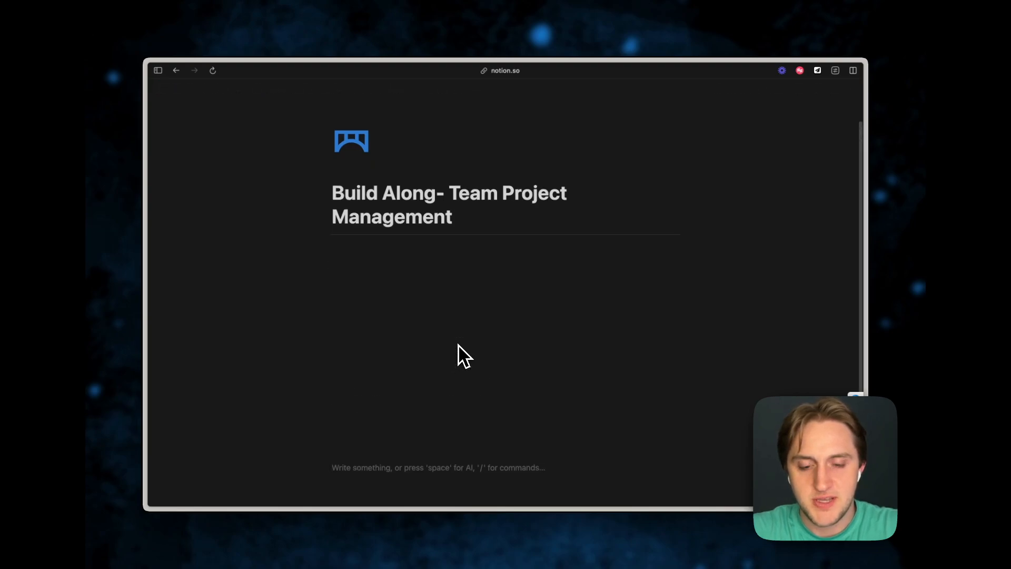
- Add a subpage titled Data below the blank lines
{"action": "type", "text": "/page"}
{"action": "key", "text": "Return"}
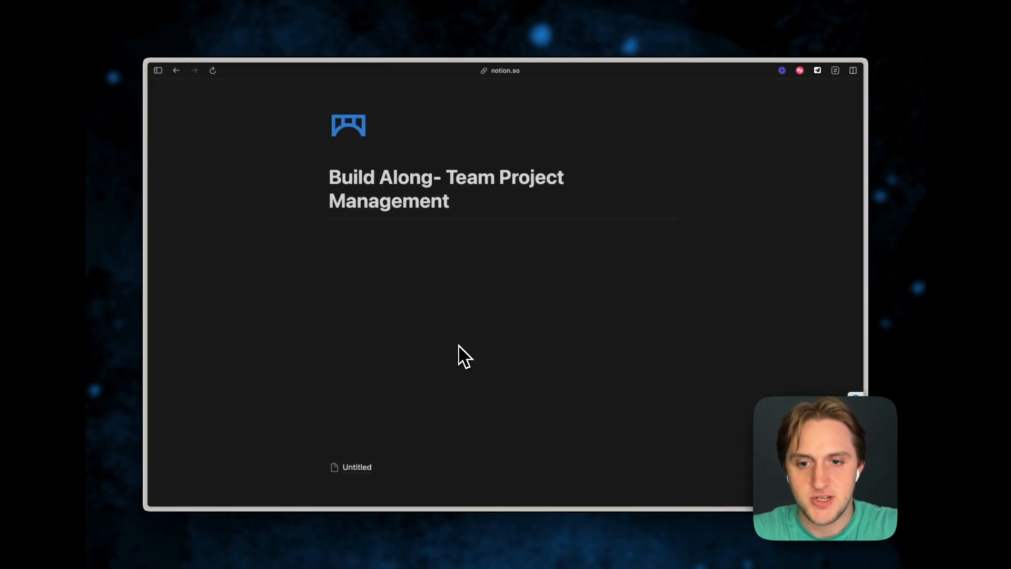
{"action": "type", "text": "Data"}
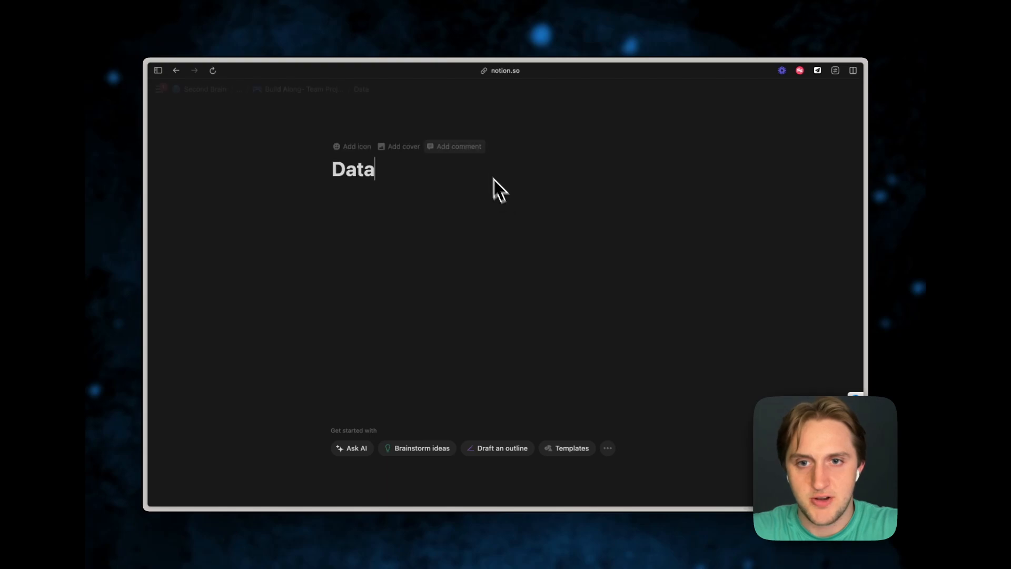
- Give the Data page a blue database icon, filtering the non-emoji icons by "data"
{"action": "left_click", "coordinate": [357, 150]}
{"action": "left_click", "coordinate": [351, 176]}
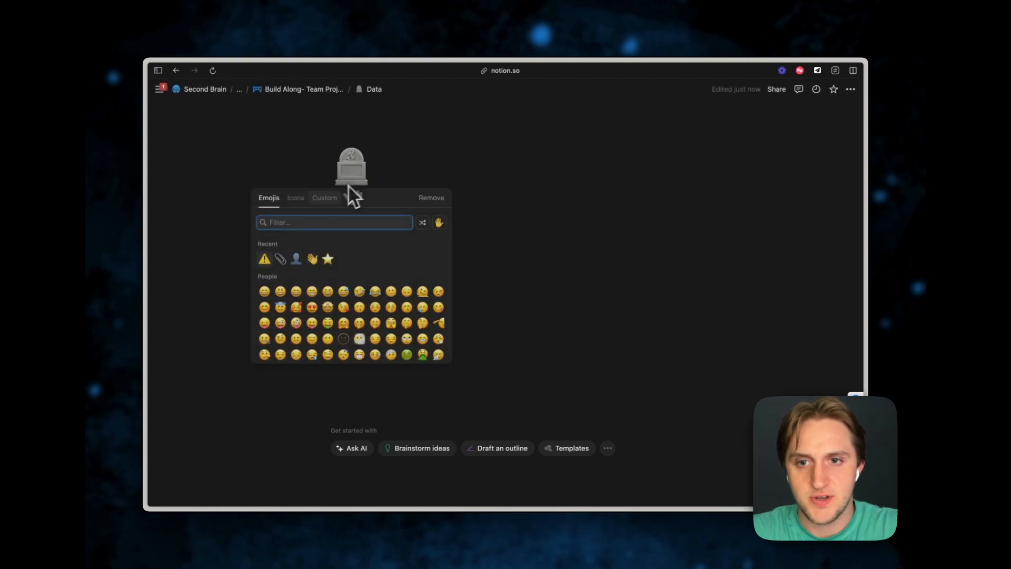
{"action": "left_click", "coordinate": [296, 199]}
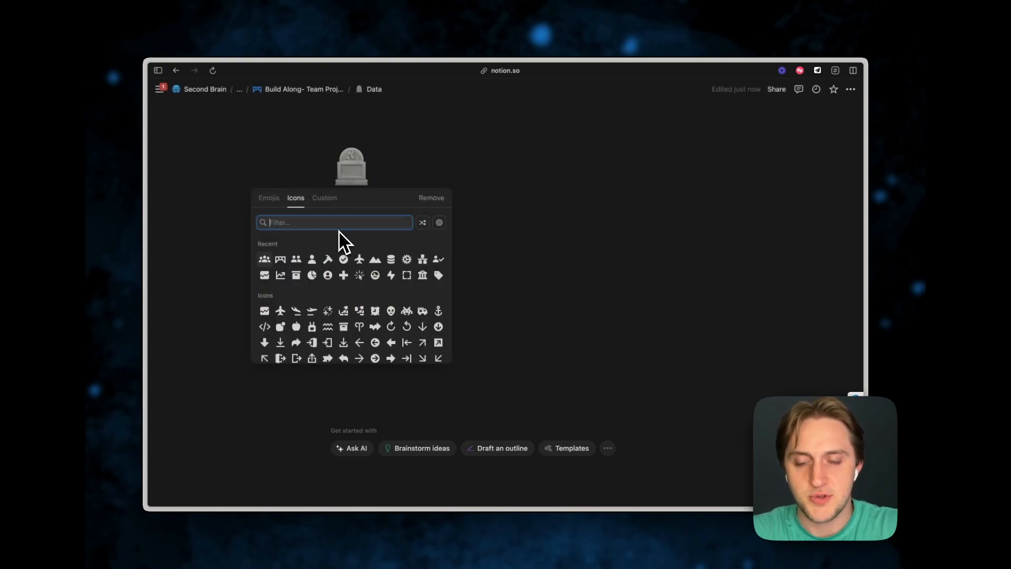
{"action": "type", "text": "data"}
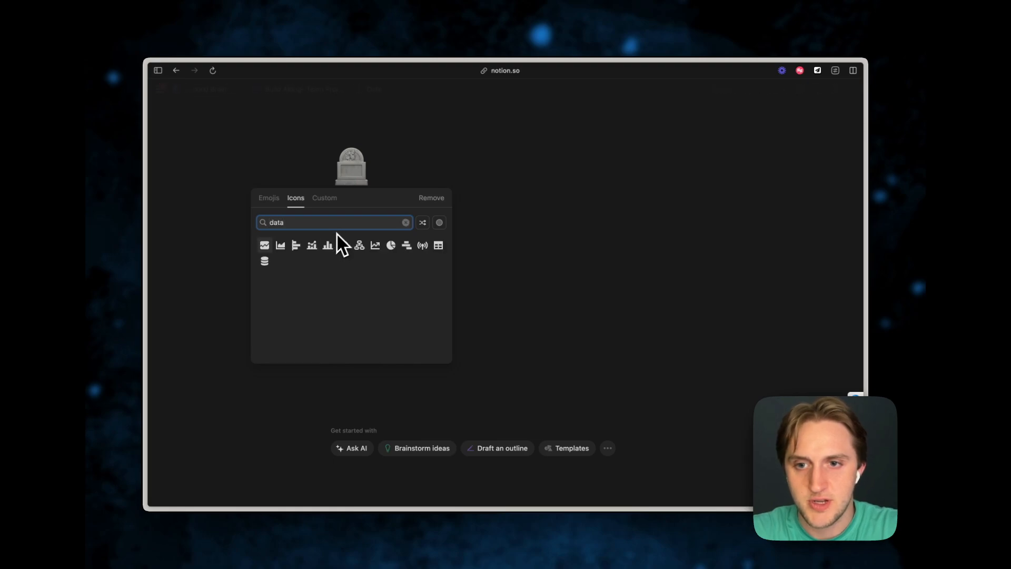
{"action": "mouse_move", "coordinate": [266, 262]}
{"action": "left_click", "coordinate": [248, 295]}
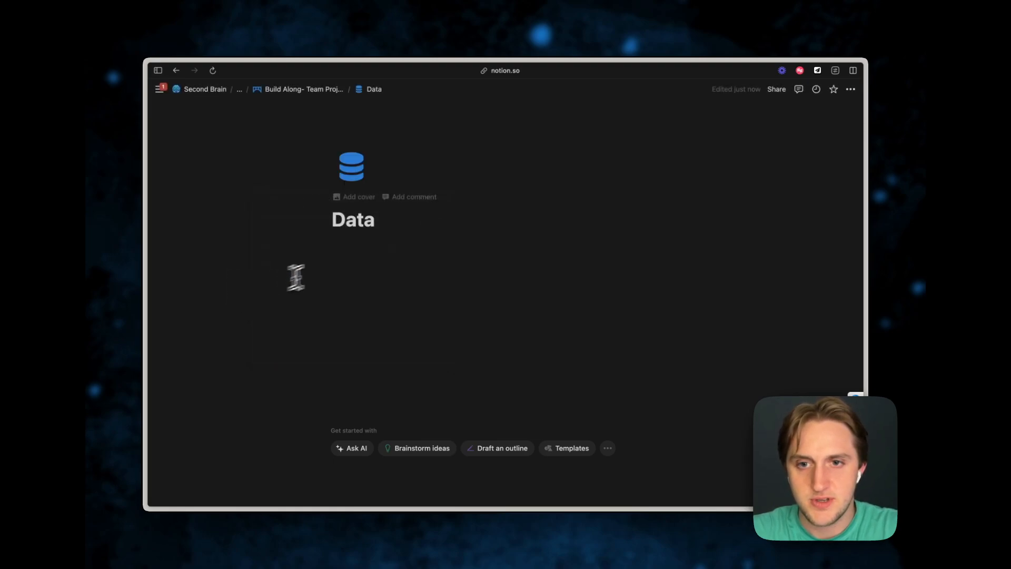
- Insert a divider under the Data page's title and add a subpage titled Tasks below it
{"action": "left_click", "coordinate": [413, 242]}
{"action": "type", "text": "-"}
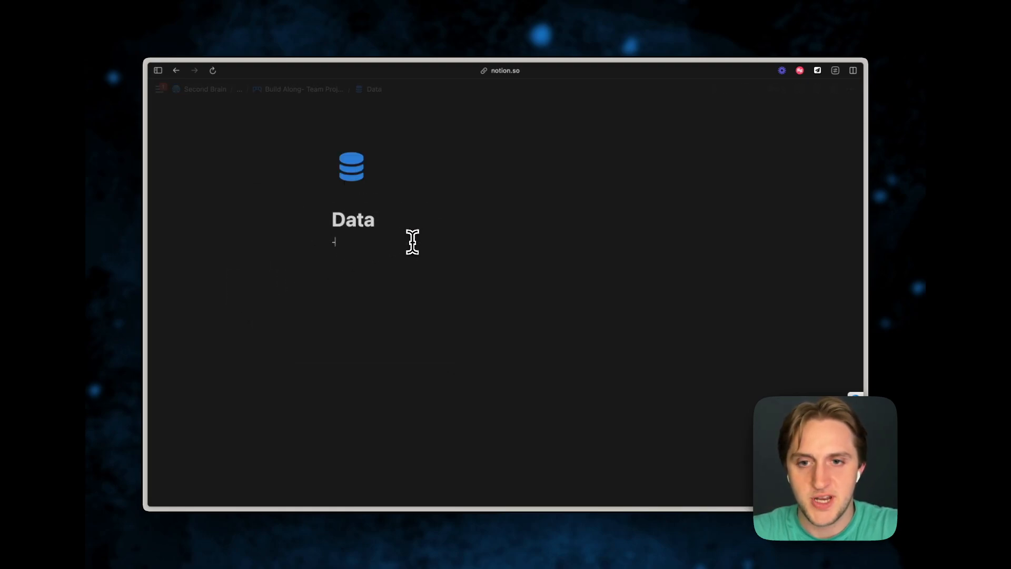
{"action": "type", "text": "--/page"}
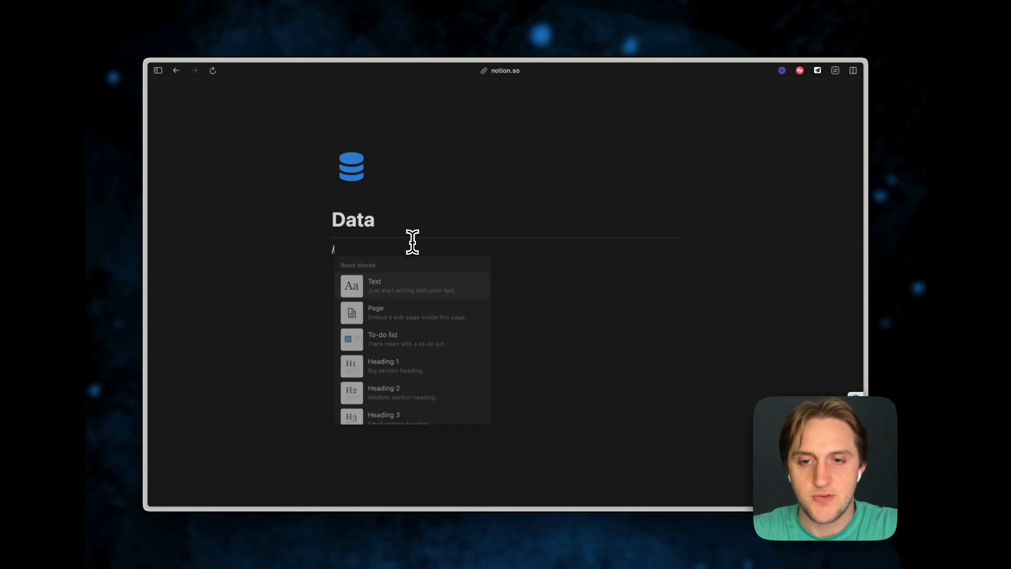
{"action": "key", "text": "Return"}
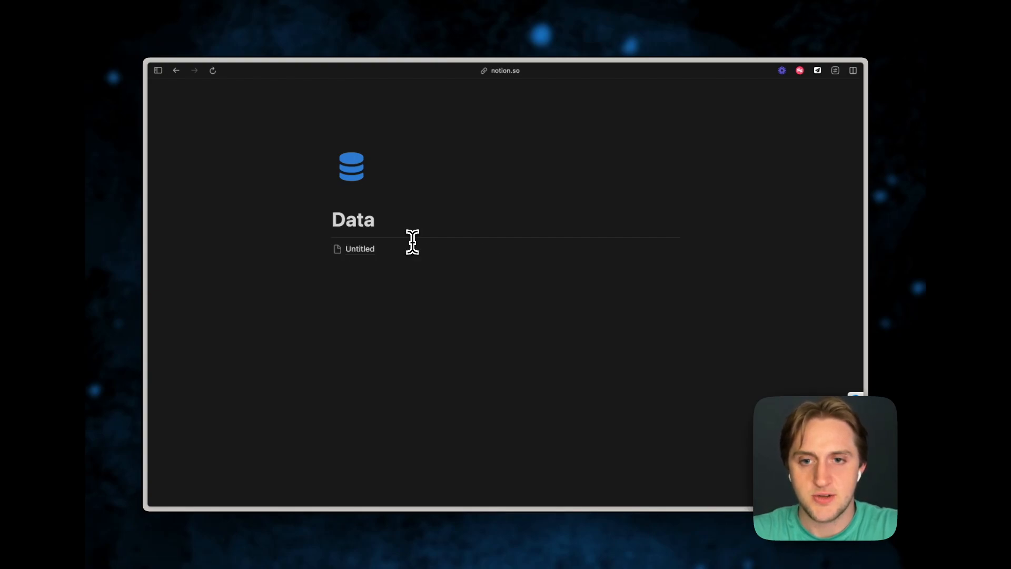
{"action": "type", "text": "Tasks"}
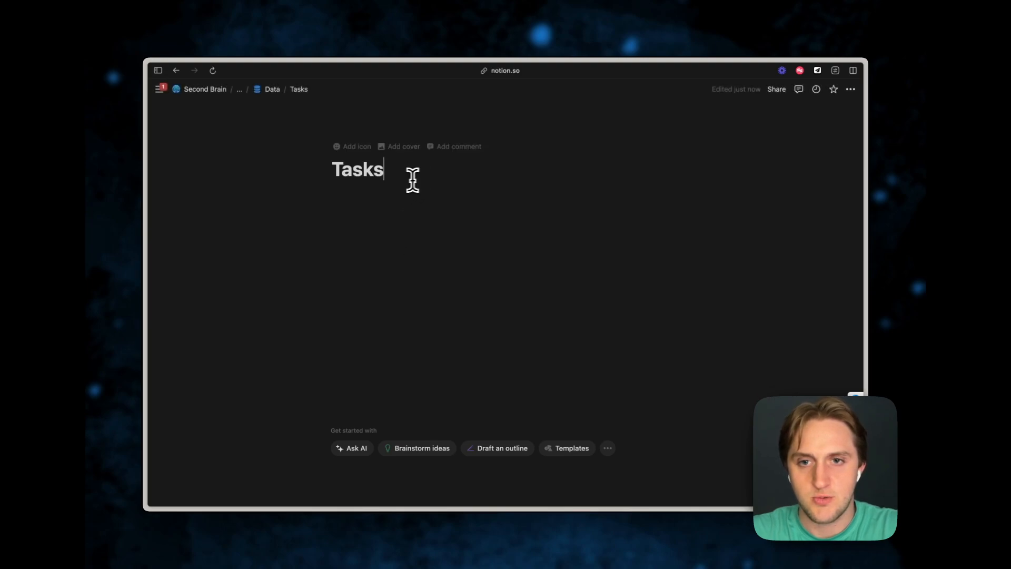
- Give the empty Tasks page a circled checkmark icon and turn it into a blank table database
{"action": "left_click", "coordinate": [368, 157]}
{"action": "left_click", "coordinate": [608, 448]}
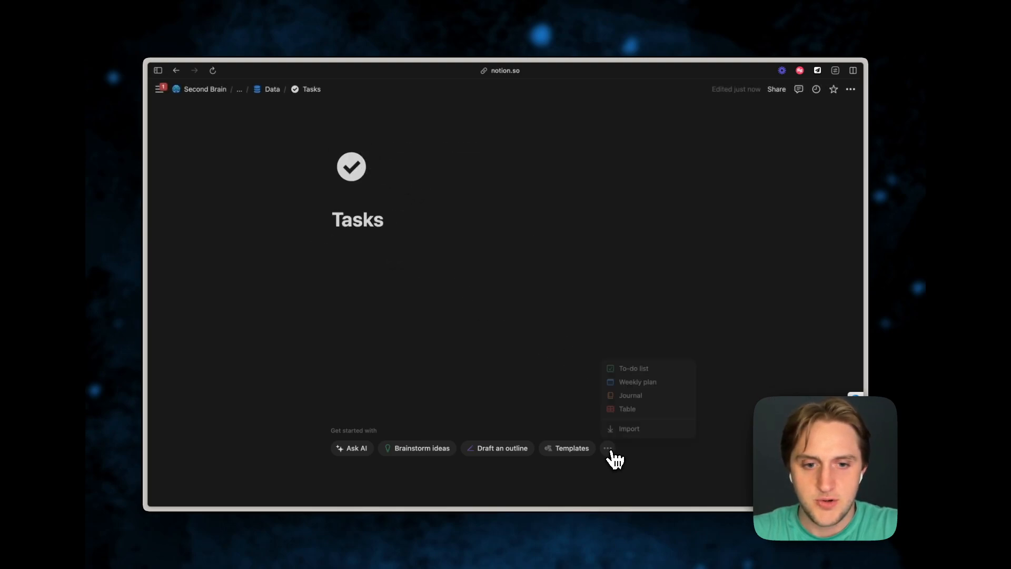
{"action": "left_click", "coordinate": [628, 410]}
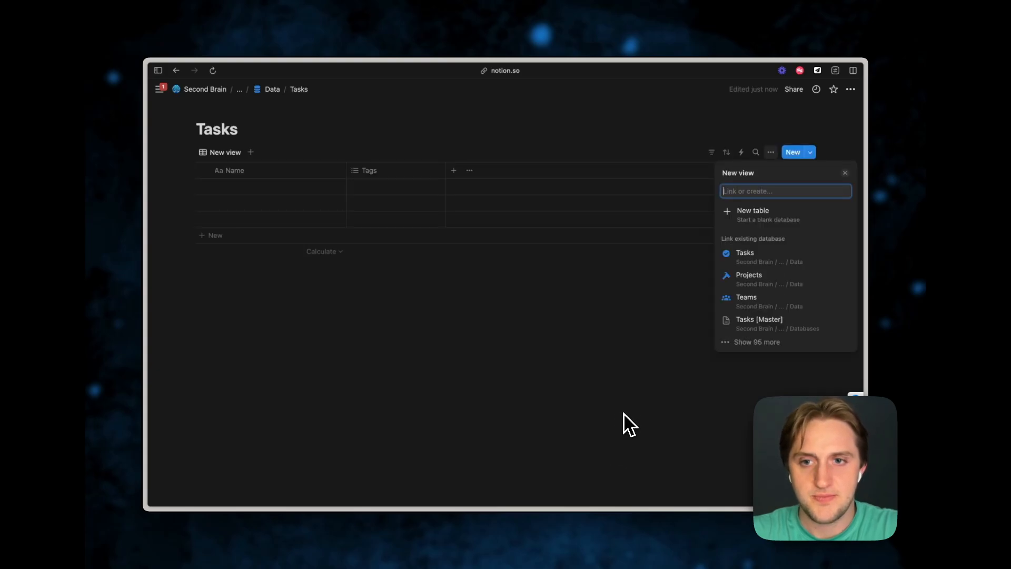
{"action": "left_click", "coordinate": [529, 380]}
- Rename the Tags property as Status and change its type to Status
{"action": "left_click", "coordinate": [397, 176]}
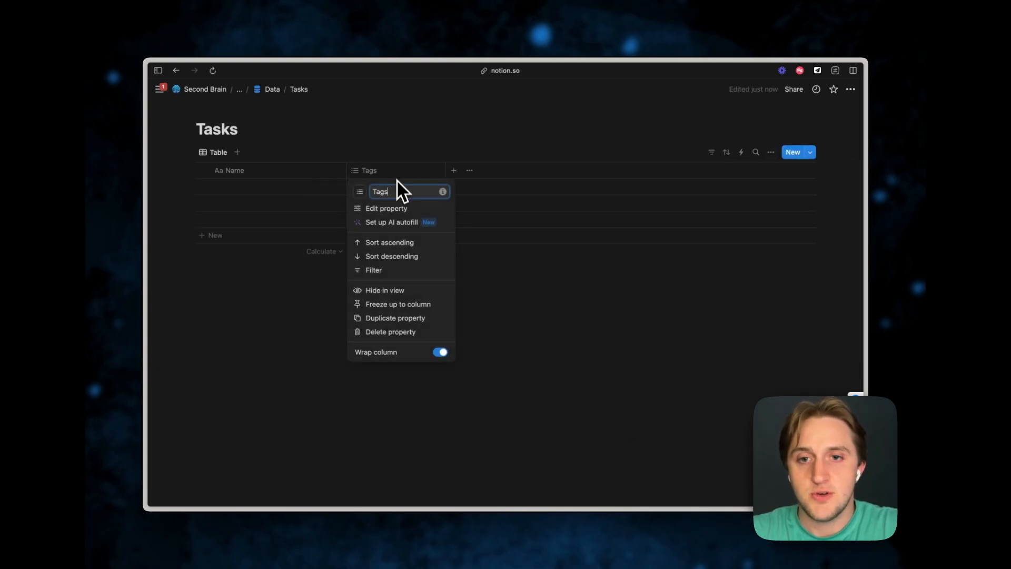
{"action": "left_click", "coordinate": [392, 209]}
{"action": "left_click", "coordinate": [748, 194]}
{"action": "key", "text": "super+BackSpace"}
{"action": "type", "text": "Status"}
{"action": "left_click", "coordinate": [756, 212]}
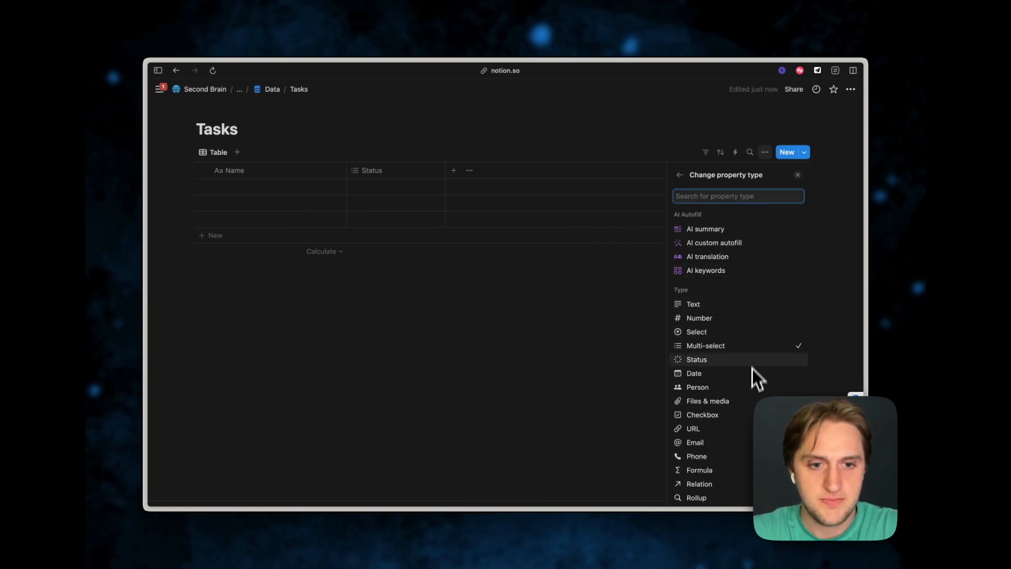
{"action": "scroll", "coordinate": [711, 416], "scroll_direction": "down", "scroll_amount": 3}
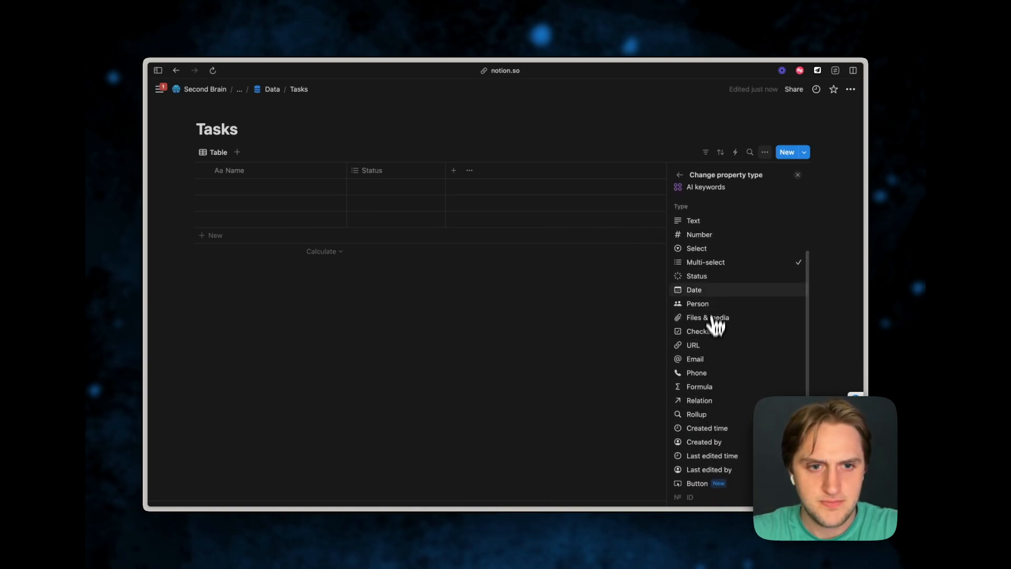
{"action": "left_click", "coordinate": [711, 278]}
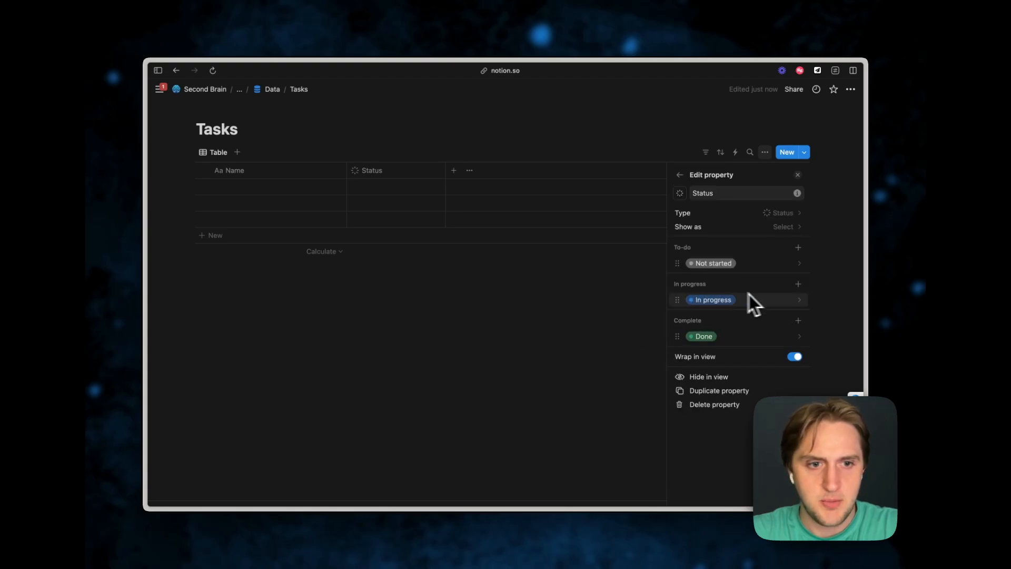
- Add a red Blocked option to the In progress group of the Status property
{"action": "left_click", "coordinate": [797, 284]}
{"action": "type", "text": "Block"}
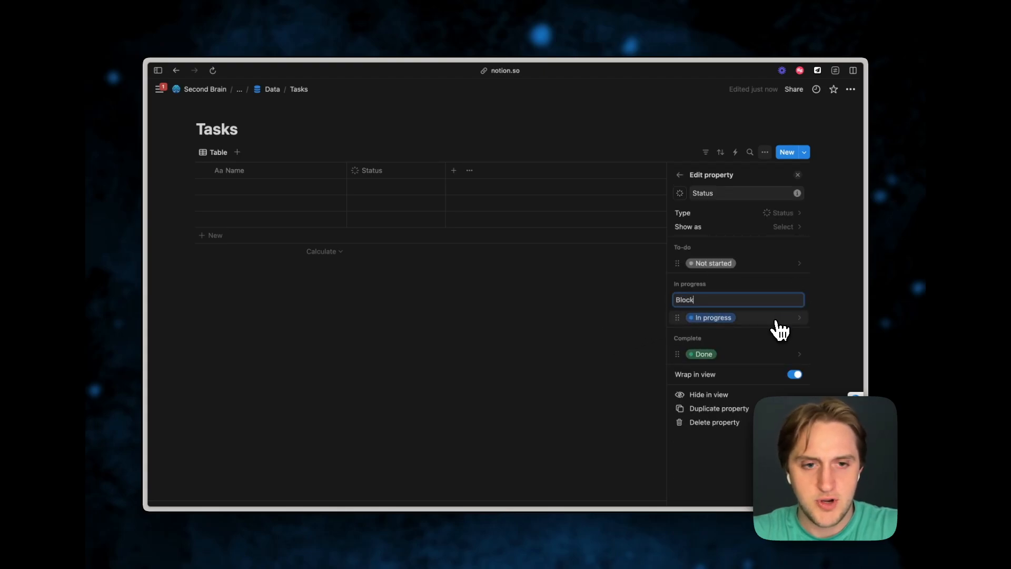
{"action": "type", "text": "ed"}
{"action": "key", "text": "Return"}
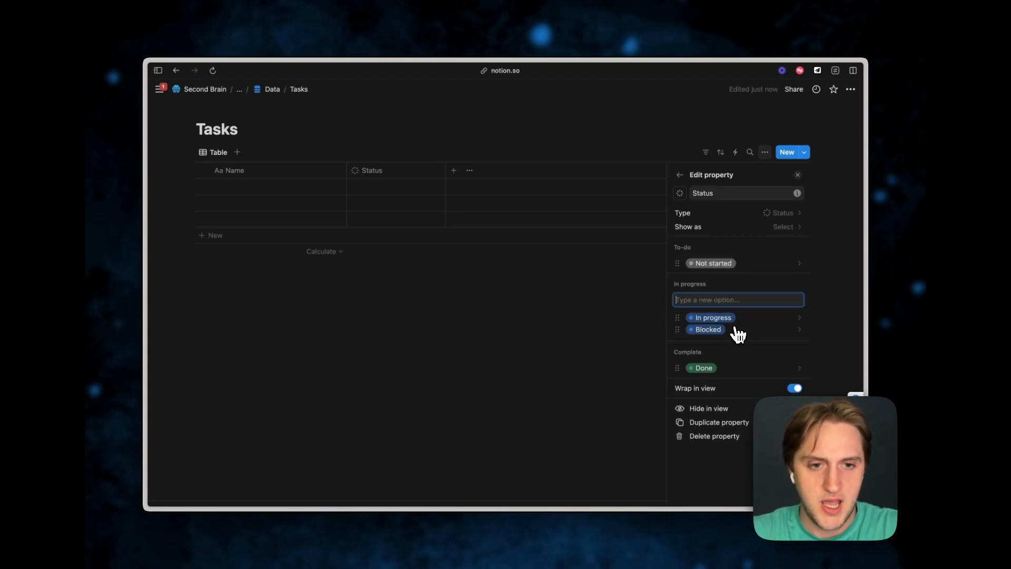
{"action": "left_click", "coordinate": [732, 331]}
{"action": "left_click", "coordinate": [730, 315]}
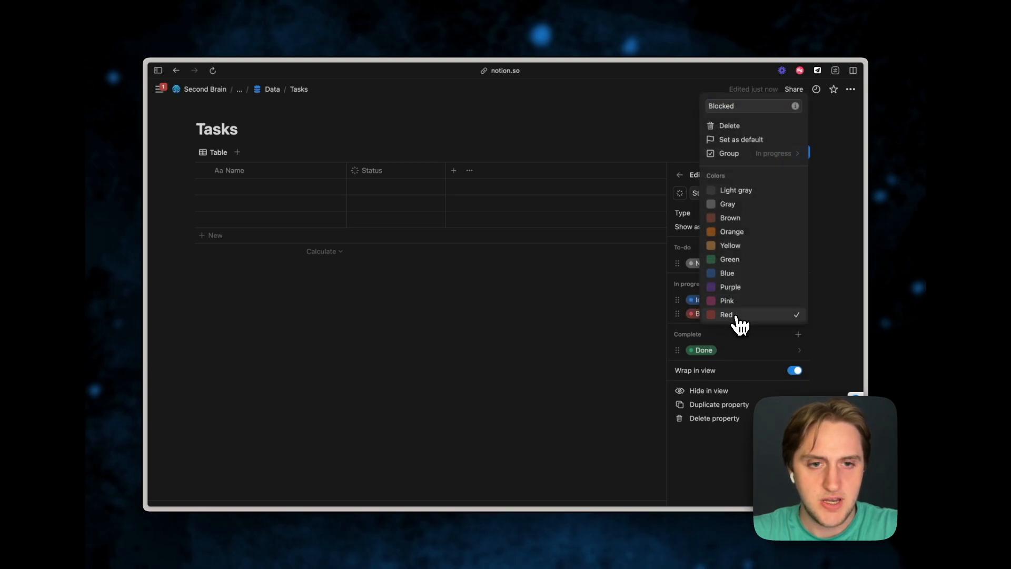
{"action": "left_click", "coordinate": [684, 279]}
{"action": "left_click", "coordinate": [797, 175]}
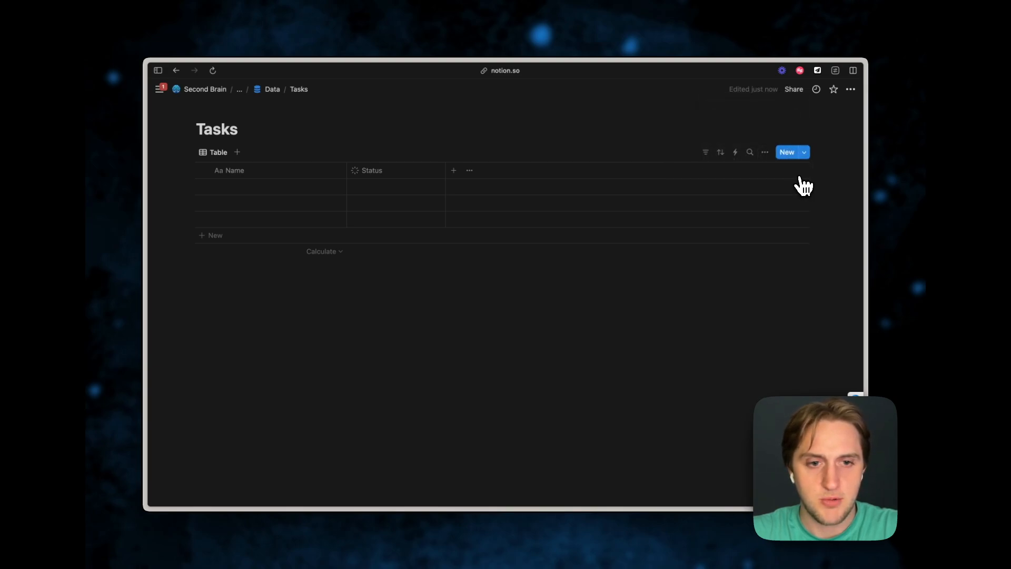
- Add the suggested Assigned To person property to the Tasks table
{"action": "left_click", "coordinate": [454, 172]}
{"action": "type", "text": "assig"}
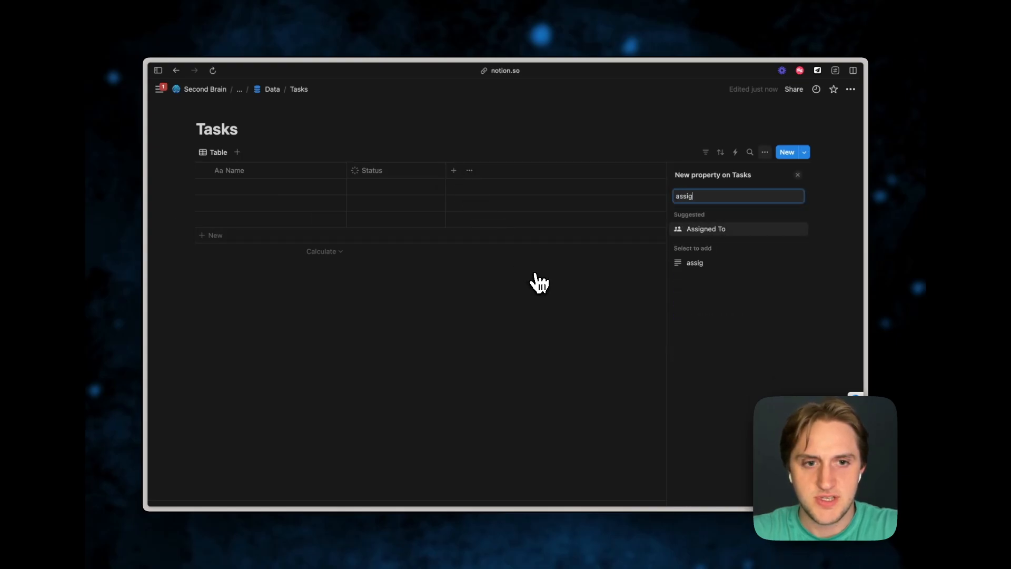
{"action": "type", "text": "ned"}
{"action": "key", "text": "Return"}
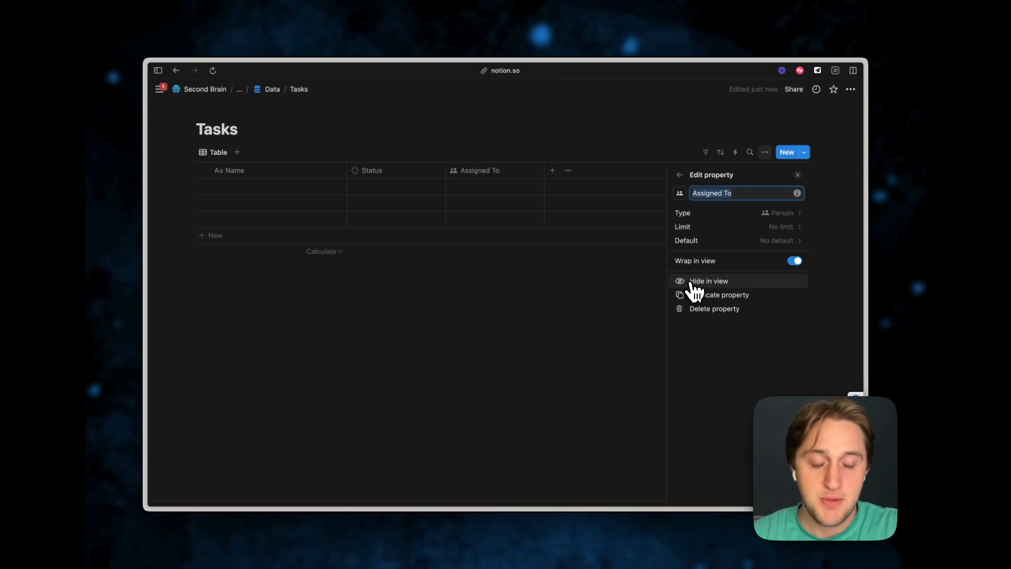
{"action": "left_click", "coordinate": [618, 302]}
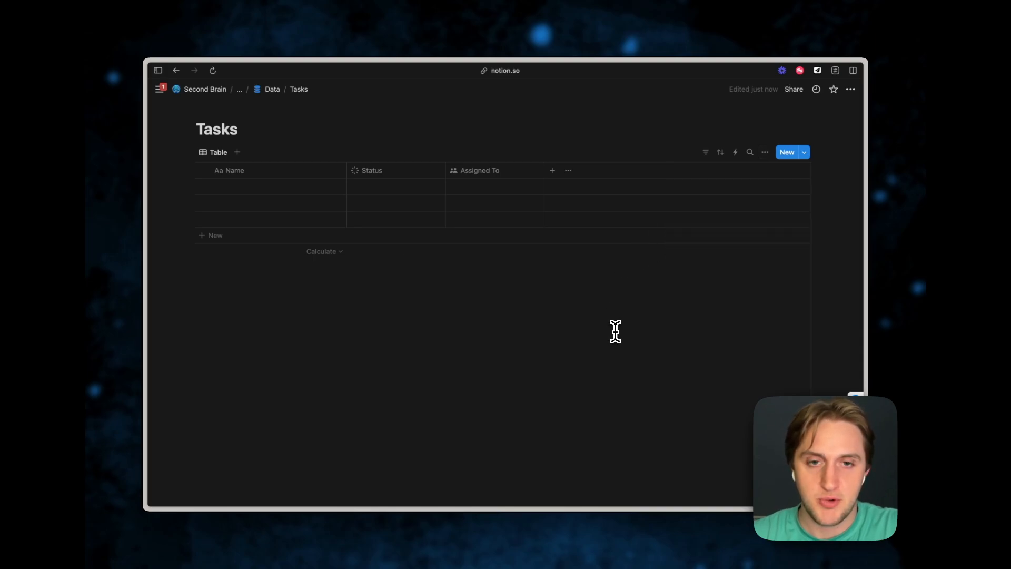
- Add the suggested Due Date property to the Tasks table
{"action": "left_click", "coordinate": [552, 171]}
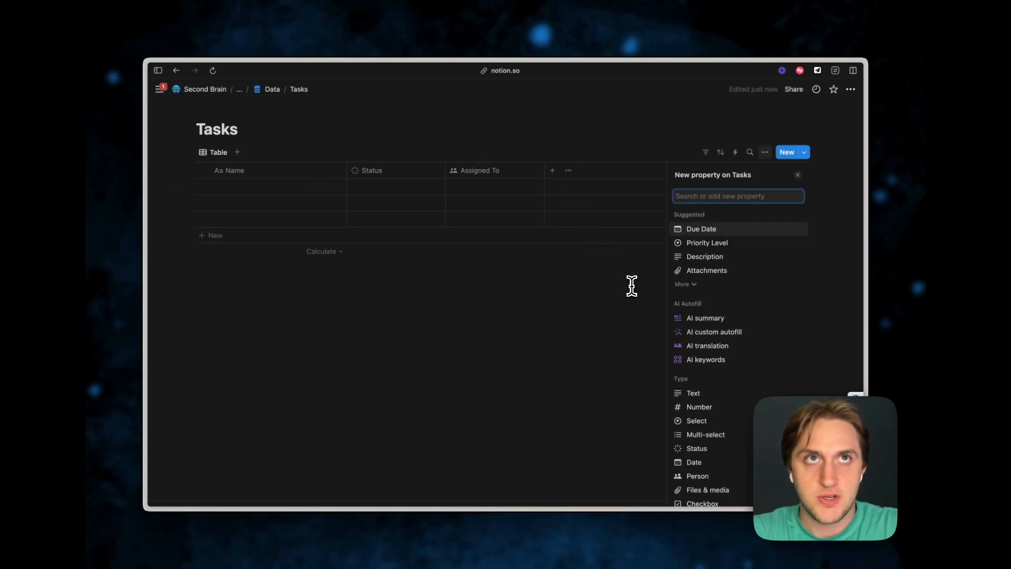
{"action": "left_click", "coordinate": [631, 285]}
{"action": "left_click", "coordinate": [557, 172]}
{"action": "type", "text": "dueda"}
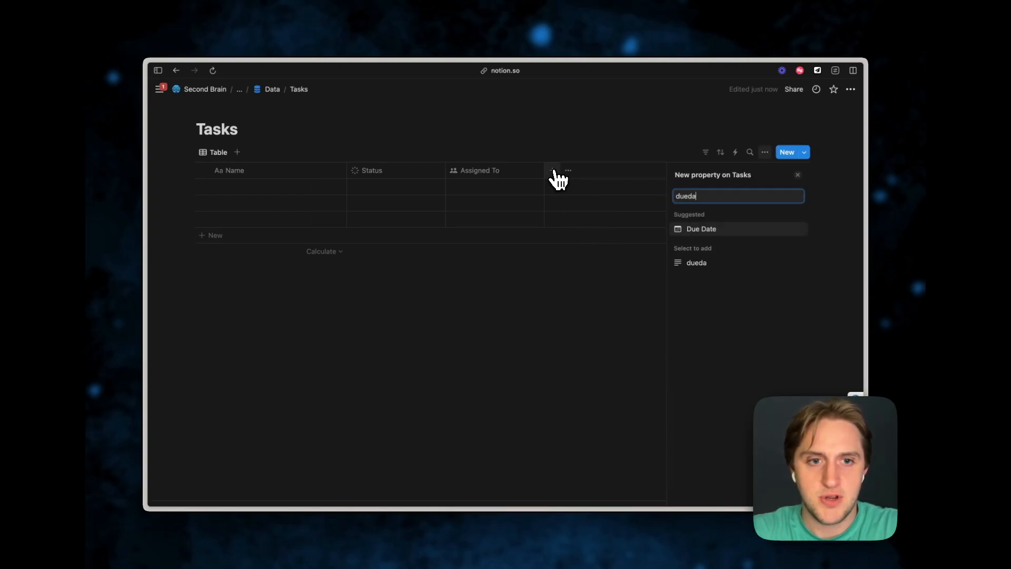
{"action": "key", "text": "Return"}
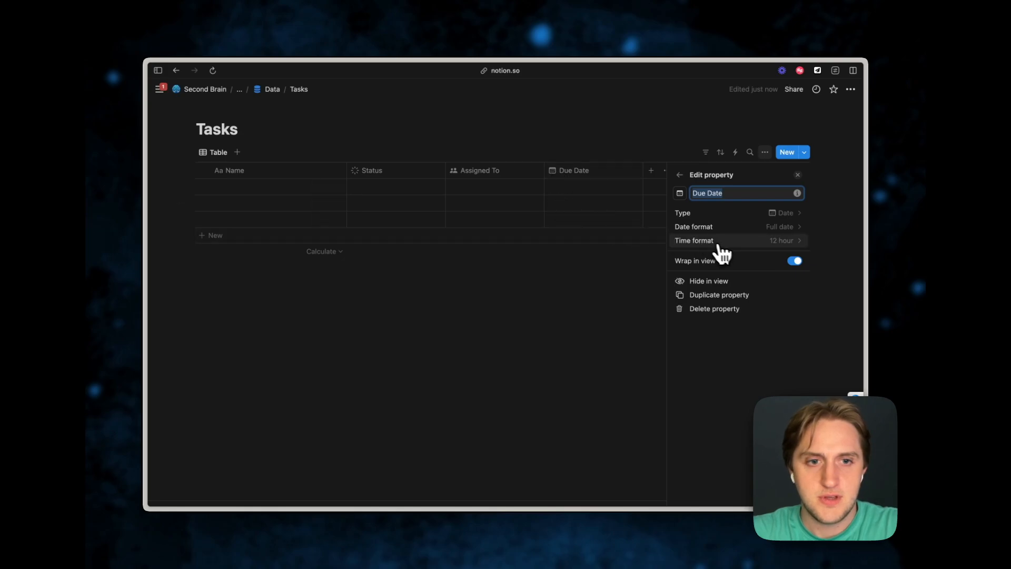
{"action": "left_click", "coordinate": [574, 377]}
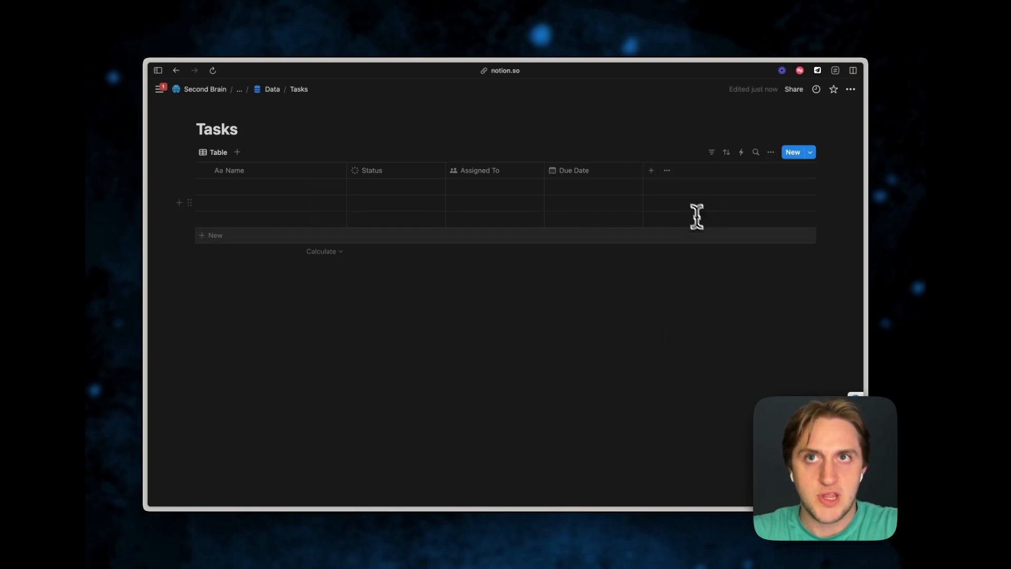
- Add a checkbox property named Archive with an archive box icon, filtering the icons by "box"
{"action": "left_click", "coordinate": [653, 173]}
{"action": "type", "text": "check"}
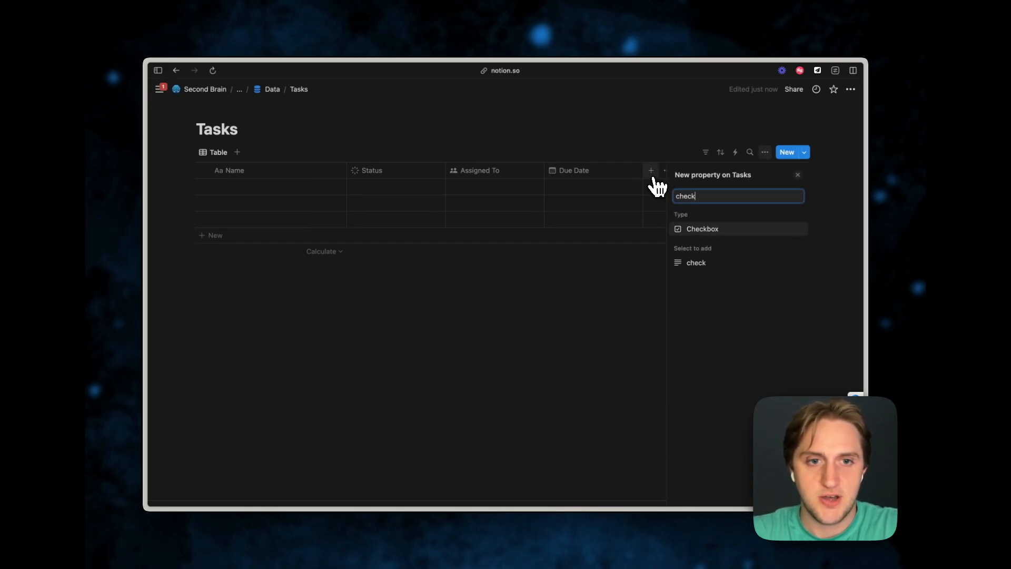
{"action": "key", "text": "Return"}
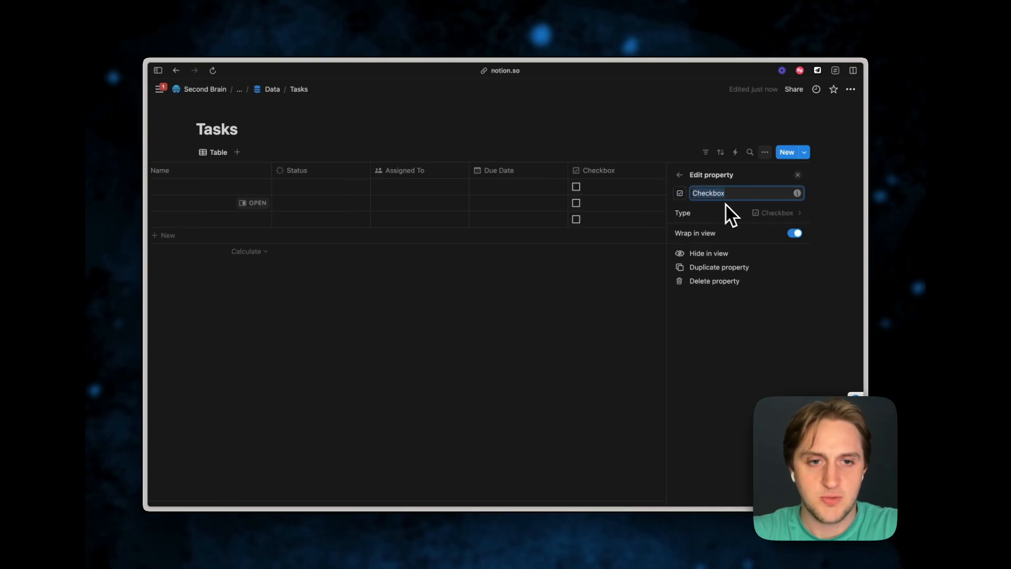
{"action": "left_click", "coordinate": [681, 194]}
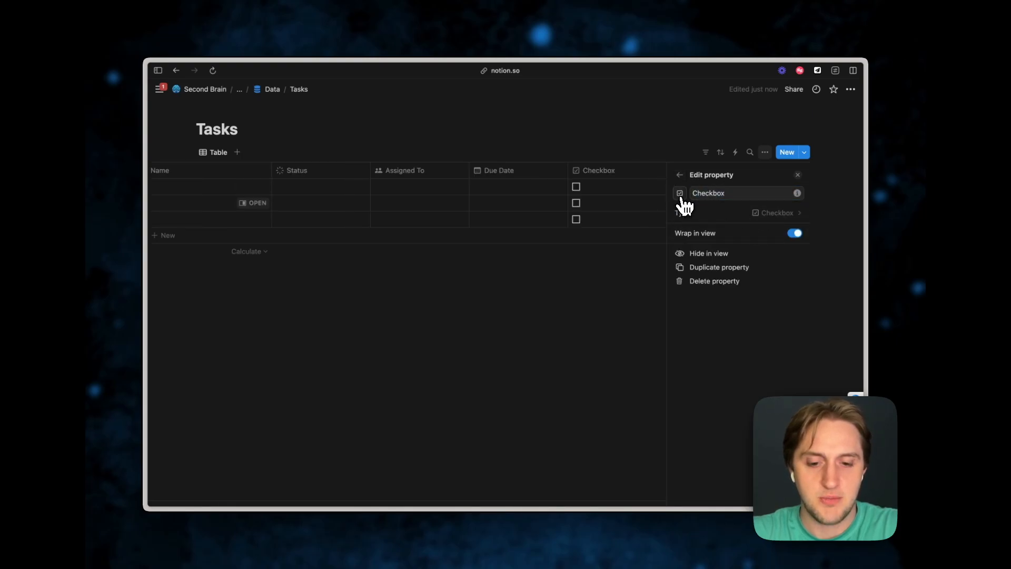
{"action": "type", "text": "box"}
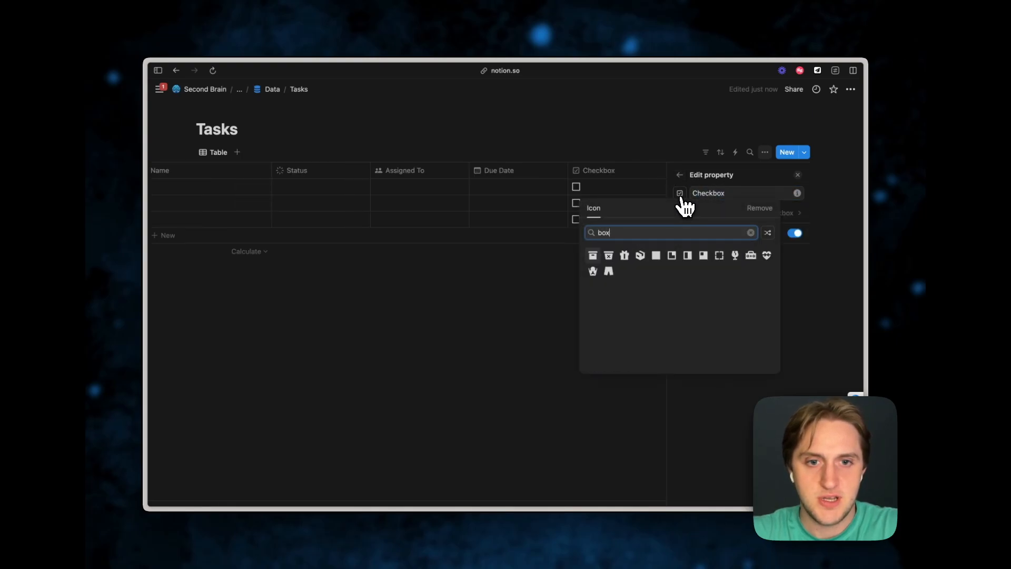
{"action": "left_click", "coordinate": [592, 255]}
{"action": "left_click", "coordinate": [736, 193]}
{"action": "key", "text": "super+BackSpace"}
{"action": "type", "text": "Archive"}
{"action": "left_click", "coordinate": [659, 298]}
- Move the Archive column in front of the Name column and narrow it to show only its icon
{"action": "left_click_drag", "start_coordinate": [659, 188], "coordinate": [255, 187]}
{"action": "left_click_drag", "start_coordinate": [312, 174], "coordinate": [216, 180]}
{"action": "left_click", "coordinate": [406, 200]}
{"action": "key", "text": "Escape"}
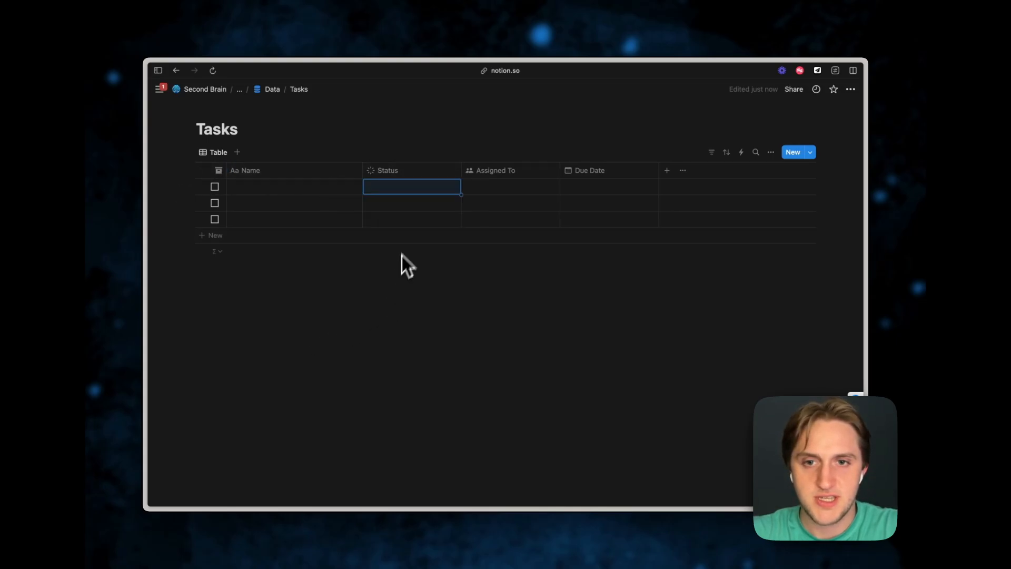
- Reopen the Tasks database from the Data page and give it a circled checkmark icon, filtering the non-emoji icons by "chec"
{"action": "key", "text": "super+bracketleft"}
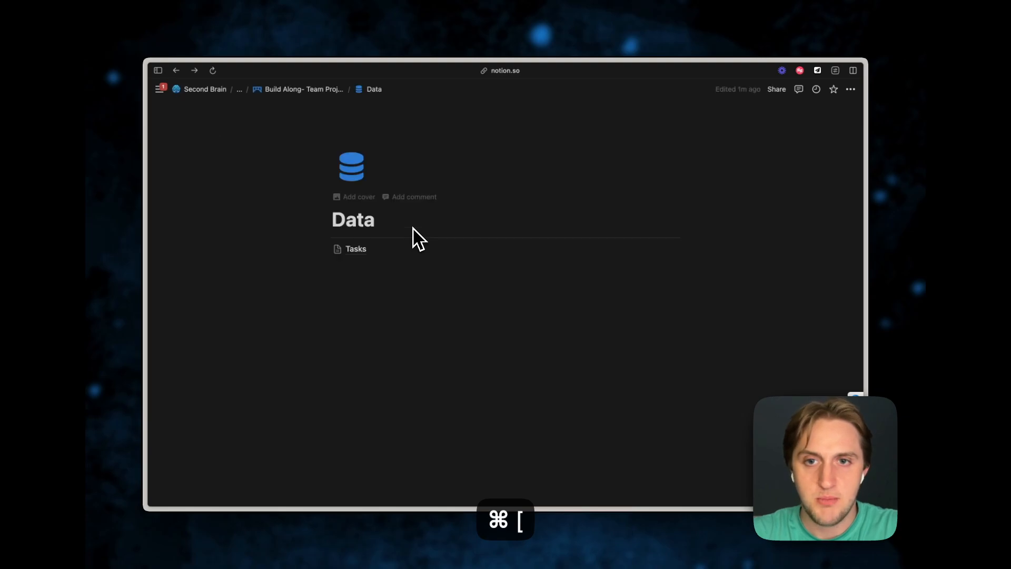
{"action": "left_click", "coordinate": [398, 259]}
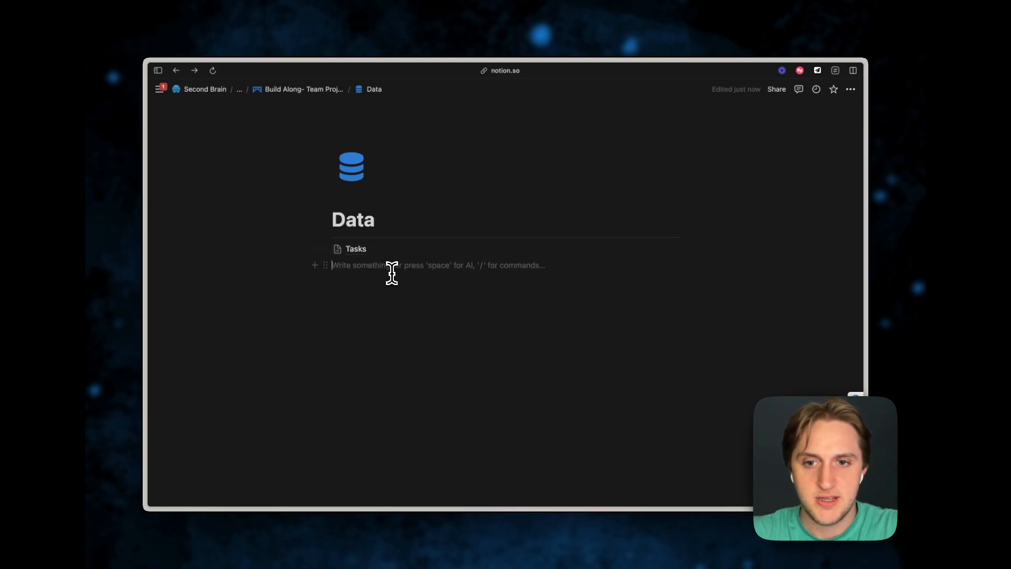
{"action": "left_click", "coordinate": [360, 251]}
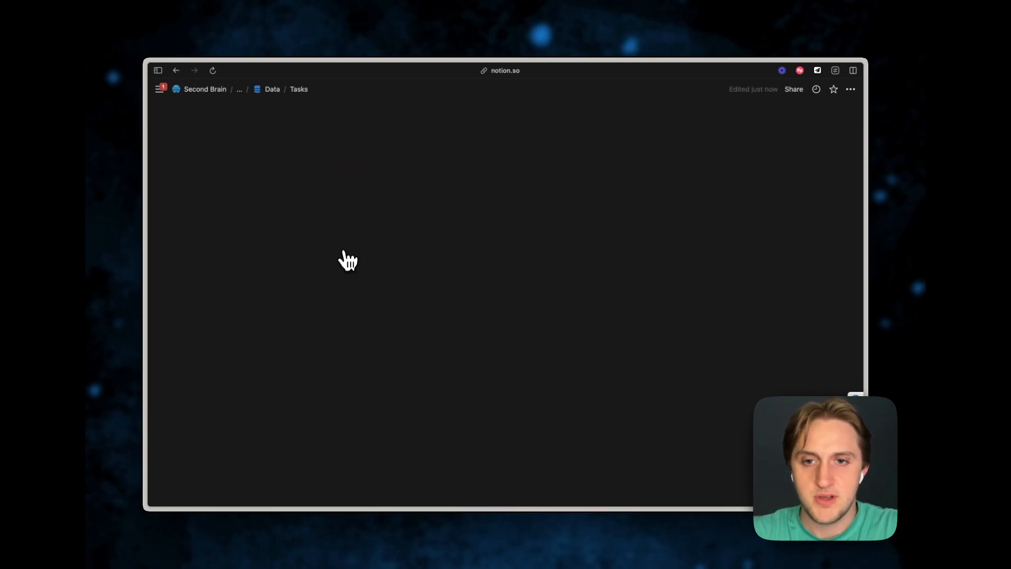
{"action": "left_click", "coordinate": [212, 109]}
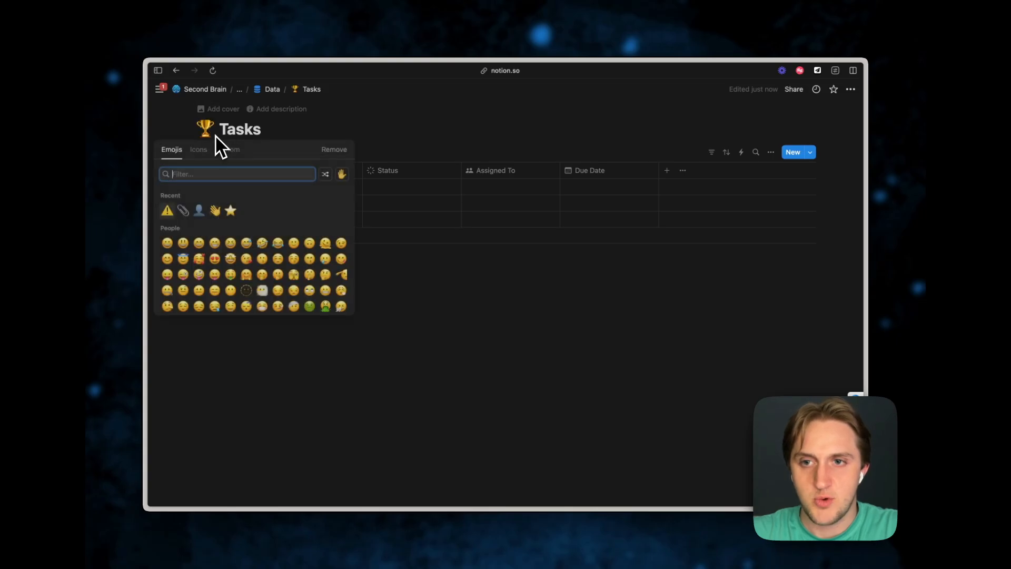
{"action": "left_click", "coordinate": [199, 149]}
{"action": "type", "text": "chec"}
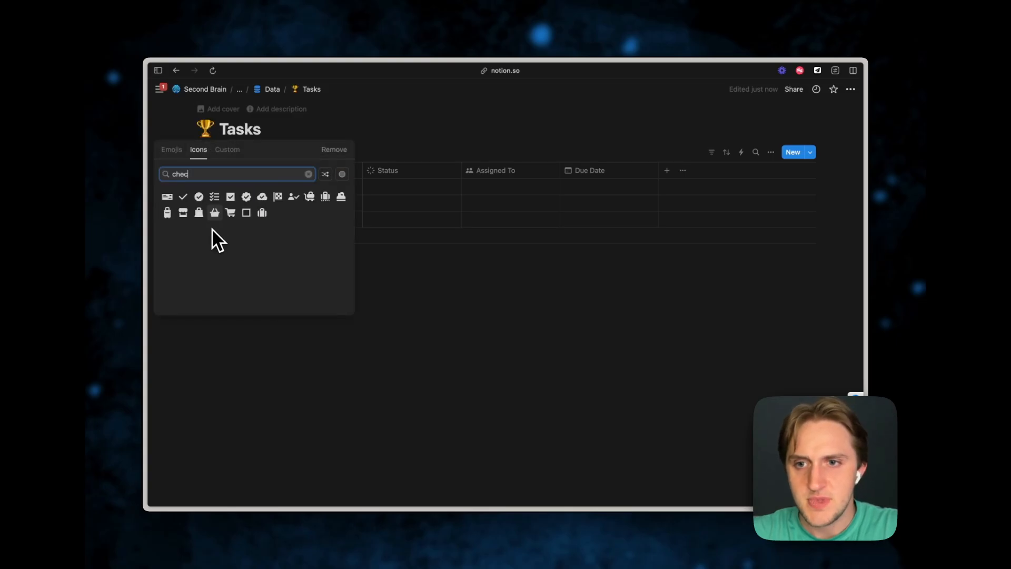
{"action": "left_click", "coordinate": [174, 230]}
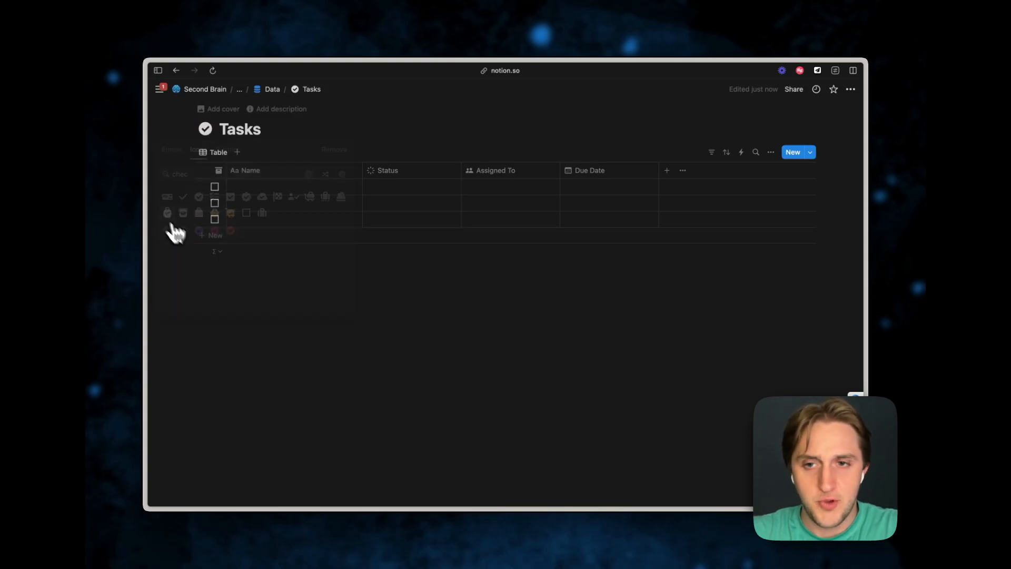
- Return to the Data page and add a subpage titled Projects below Tasks
{"action": "key", "text": "super+bracketleft"}
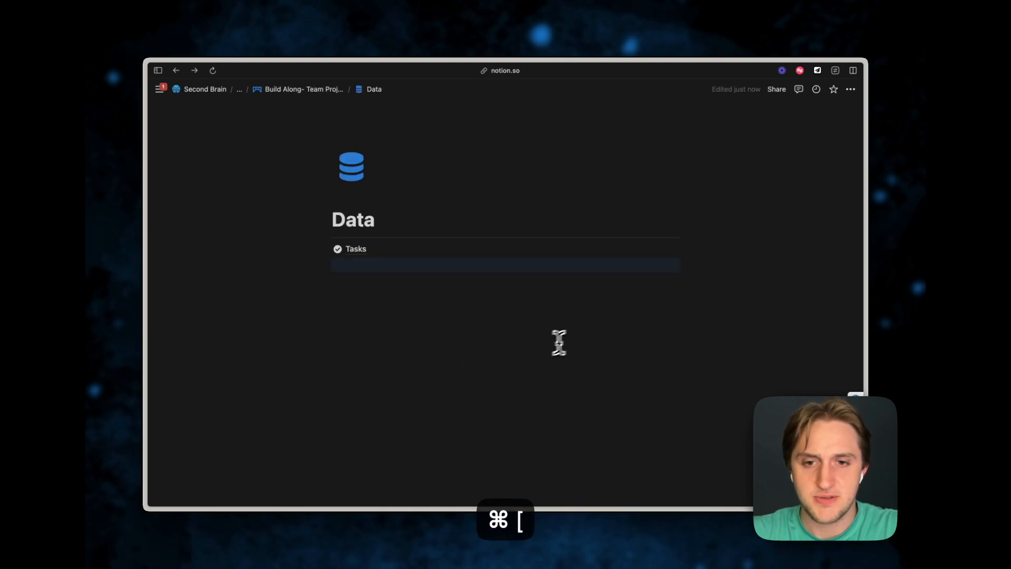
{"action": "left_click", "coordinate": [453, 266]}
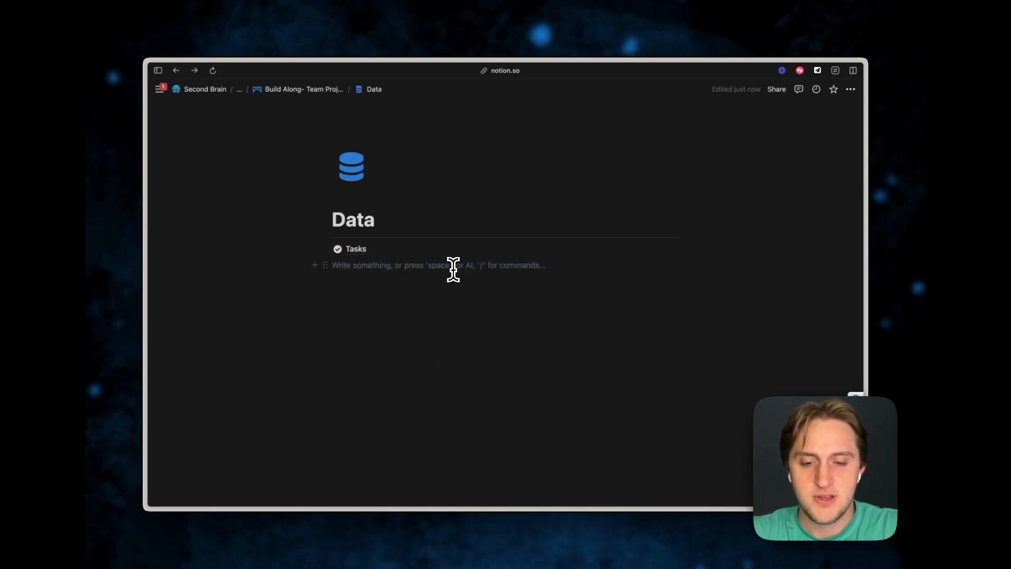
{"action": "type", "text": "/page"}
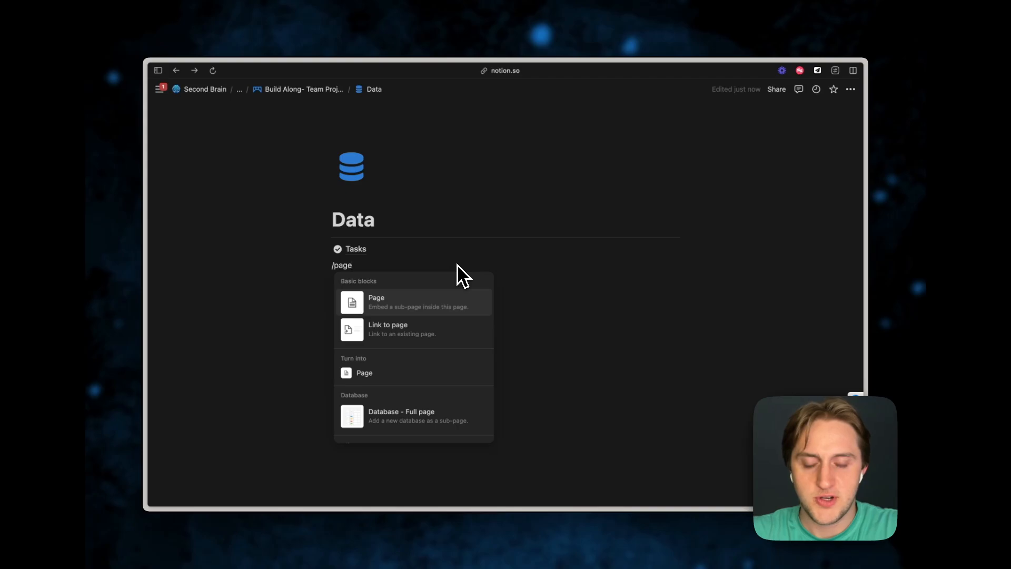
{"action": "key", "text": "Return"}
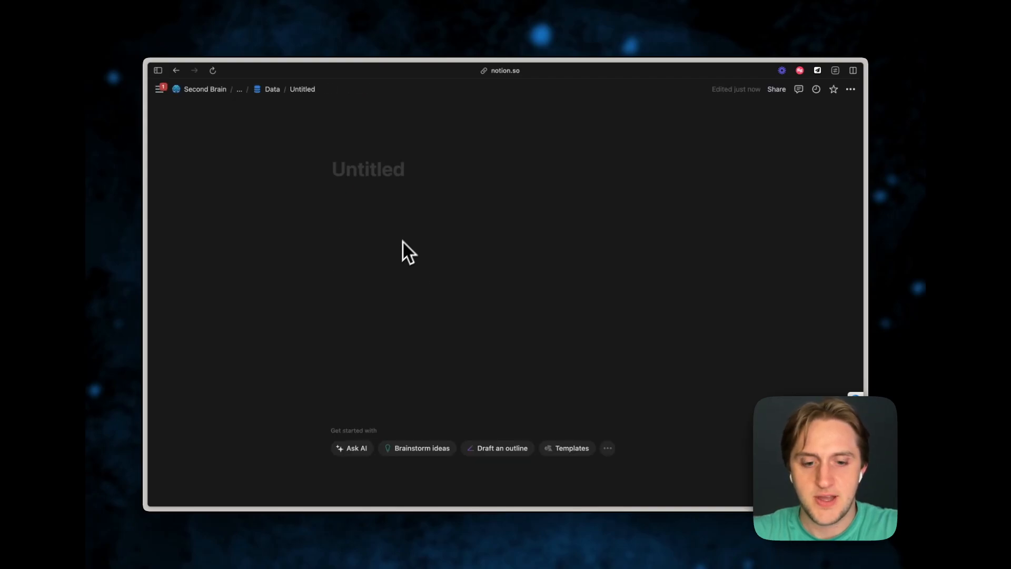
{"action": "type", "text": "Projects"}
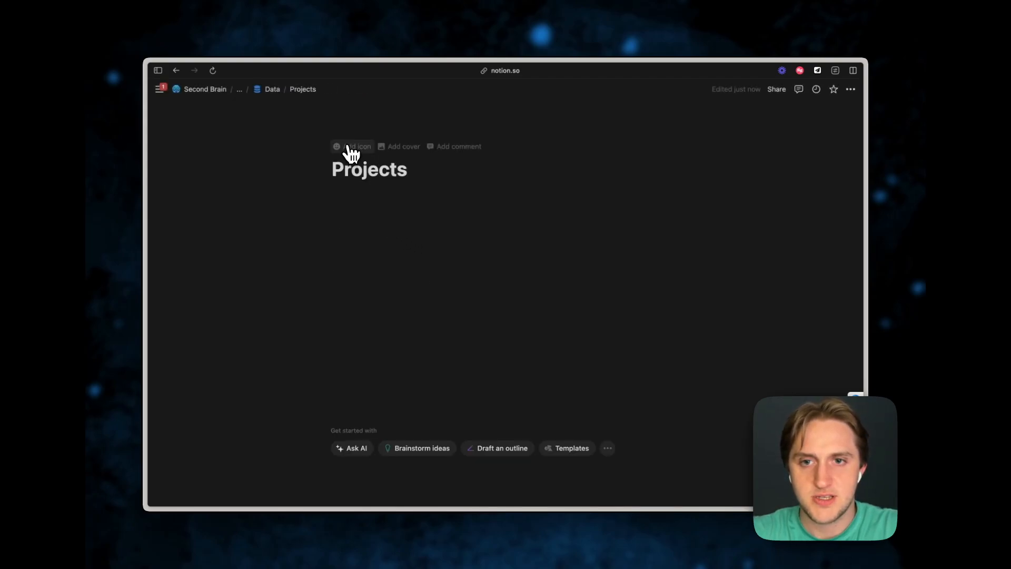
- Give the Projects page a light hammer icon from the non-emoji icons
{"action": "left_click", "coordinate": [347, 152]}
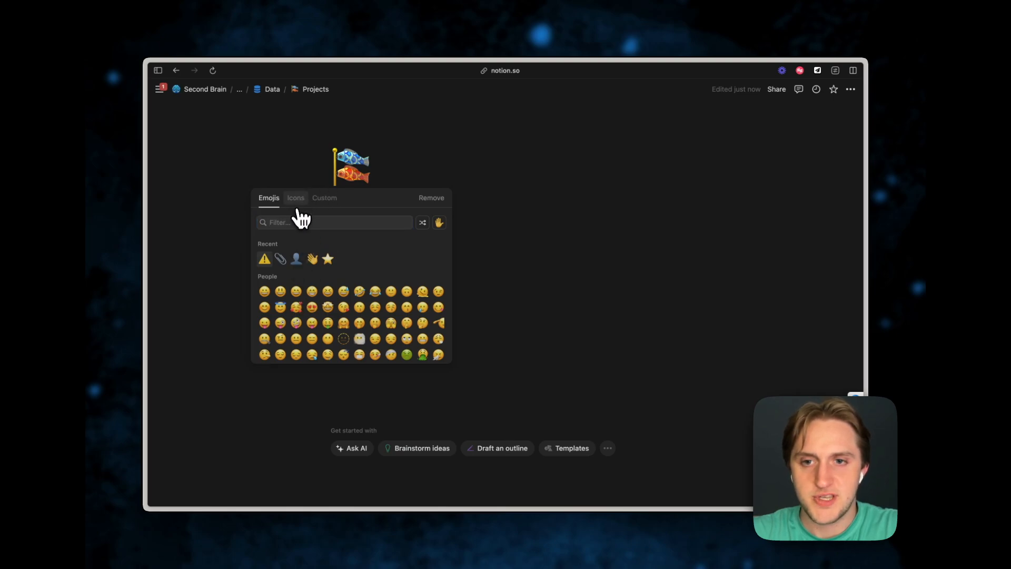
{"action": "left_click", "coordinate": [296, 199]}
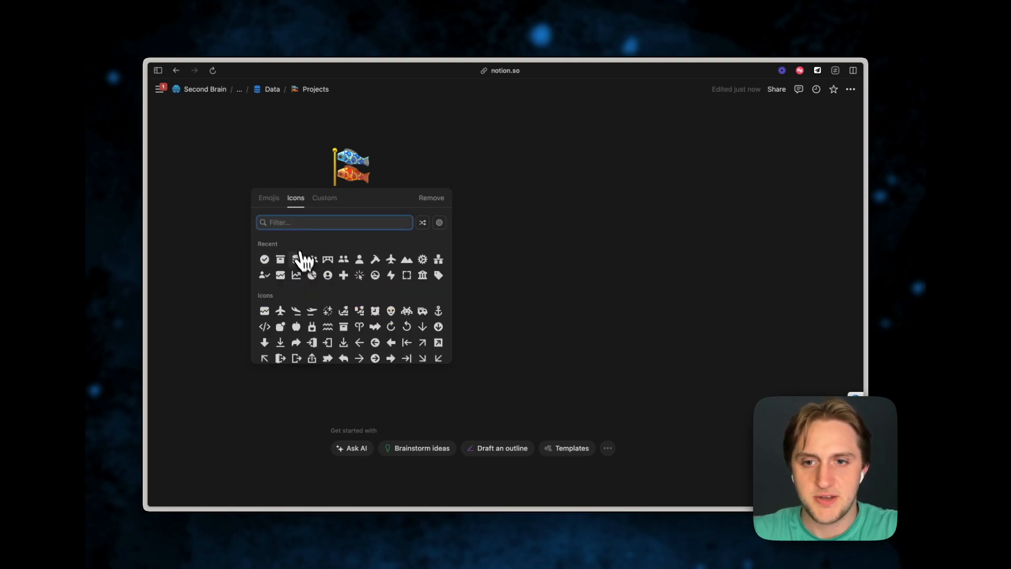
{"action": "left_click", "coordinate": [378, 260]}
{"action": "left_click", "coordinate": [343, 291]}
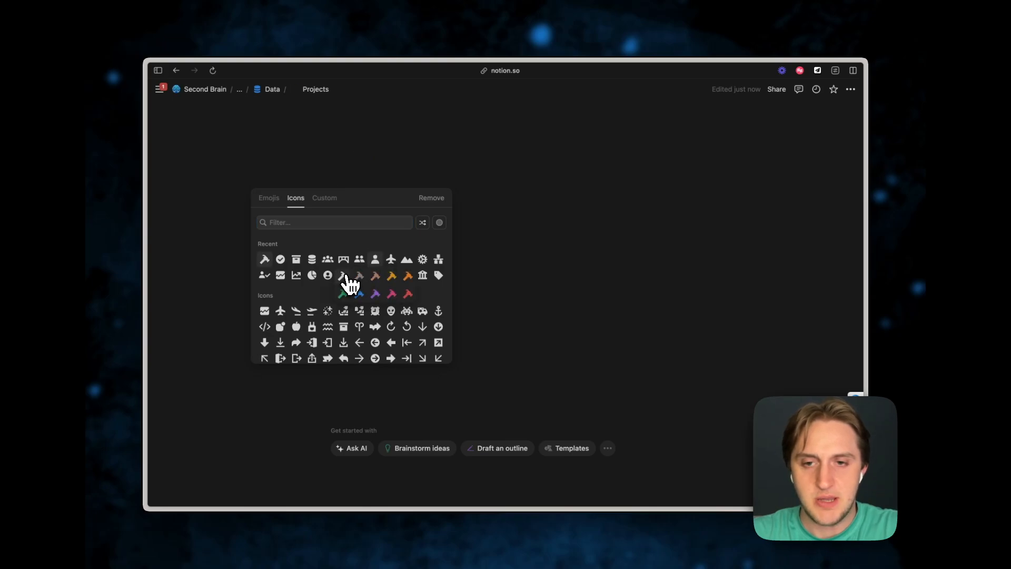
- Turn the empty Projects page into a blank table database without linking an existing one
{"action": "left_click", "coordinate": [608, 450]}
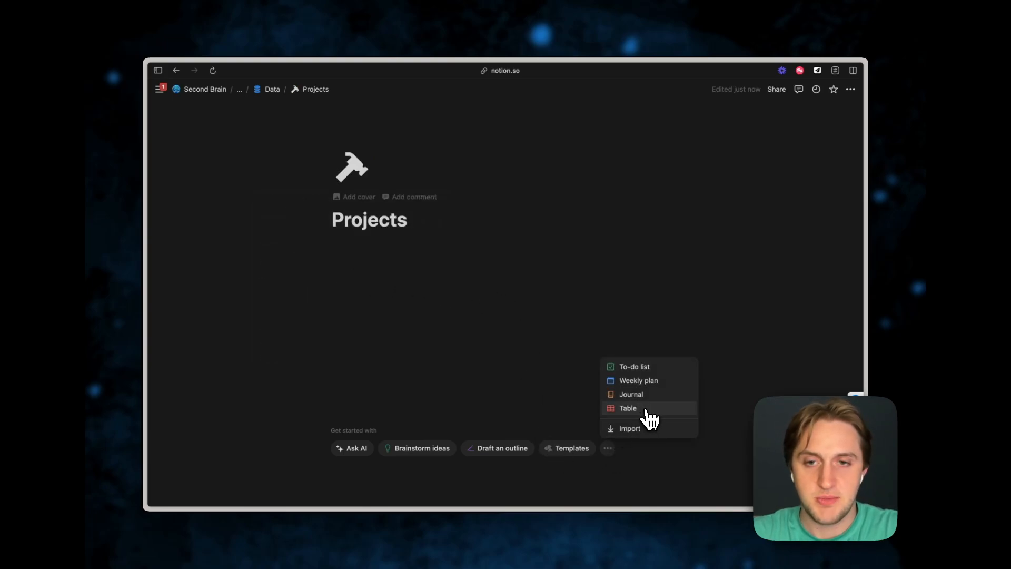
{"action": "left_click", "coordinate": [627, 408]}
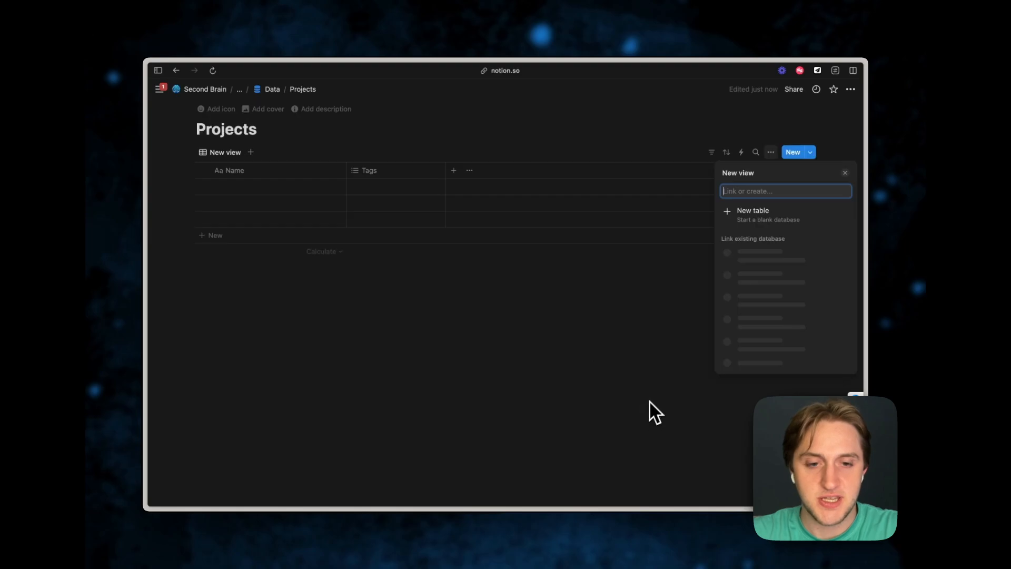
{"action": "left_click", "coordinate": [526, 349]}
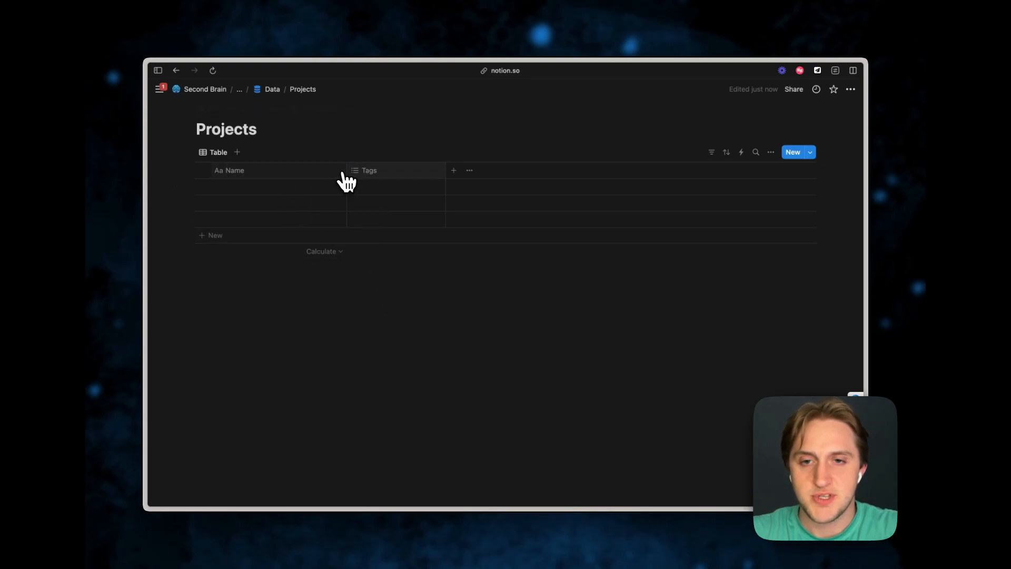
- Rename the Tags property to Status and change its type to Status
{"action": "left_click", "coordinate": [390, 179]}
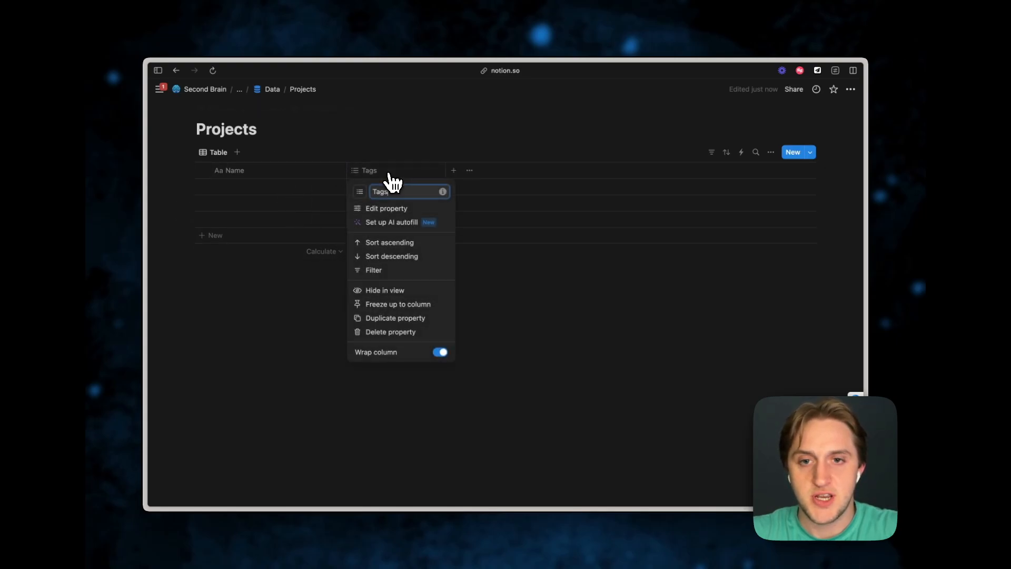
{"action": "left_click", "coordinate": [411, 209]}
{"action": "left_click", "coordinate": [747, 193]}
{"action": "key", "text": "super+BackSpace"}
{"action": "type", "text": "St"}
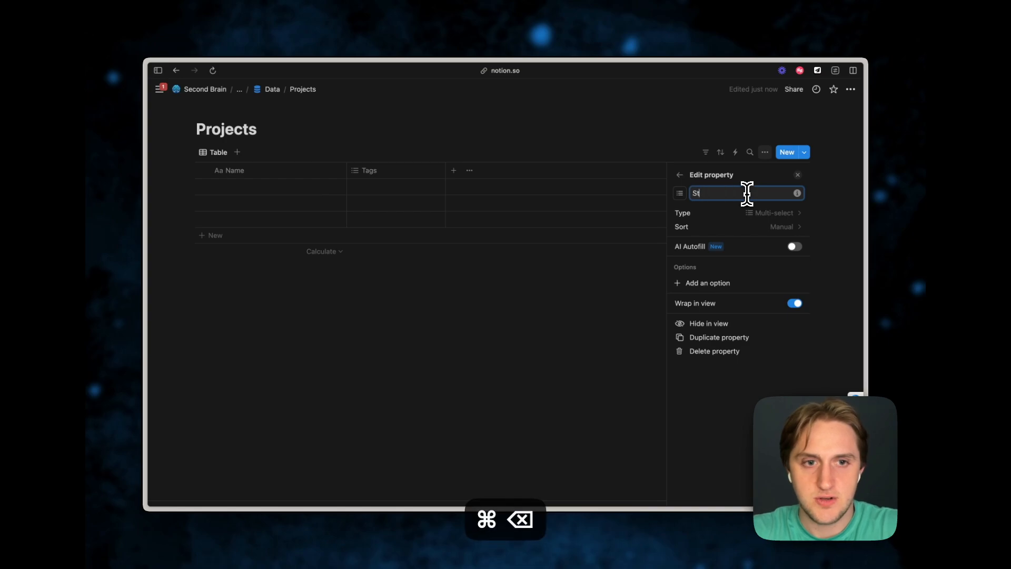
{"action": "left_click", "coordinate": [753, 213]}
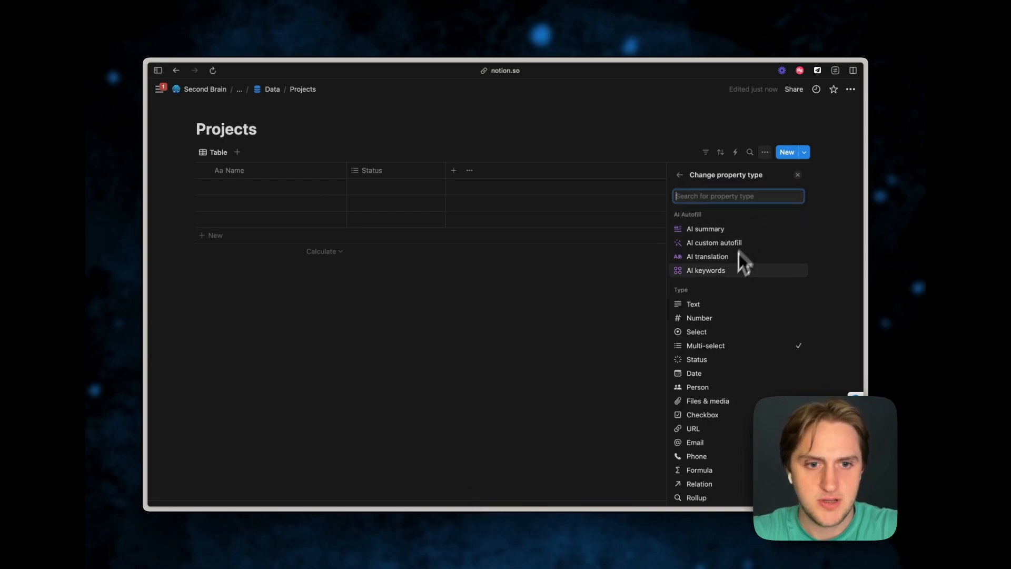
{"action": "left_click", "coordinate": [708, 360]}
- Add an option named Blocked to the Status property's In progress group and colour it red
{"action": "left_click", "coordinate": [798, 284]}
{"action": "type", "text": "Blocked"}
{"action": "key", "text": "Return"}
{"action": "left_click_drag", "start_coordinate": [754, 319], "coordinate": [751, 332]}
{"action": "left_click", "coordinate": [751, 332]}
{"action": "left_click", "coordinate": [751, 322]}
{"action": "left_click", "coordinate": [627, 349]}
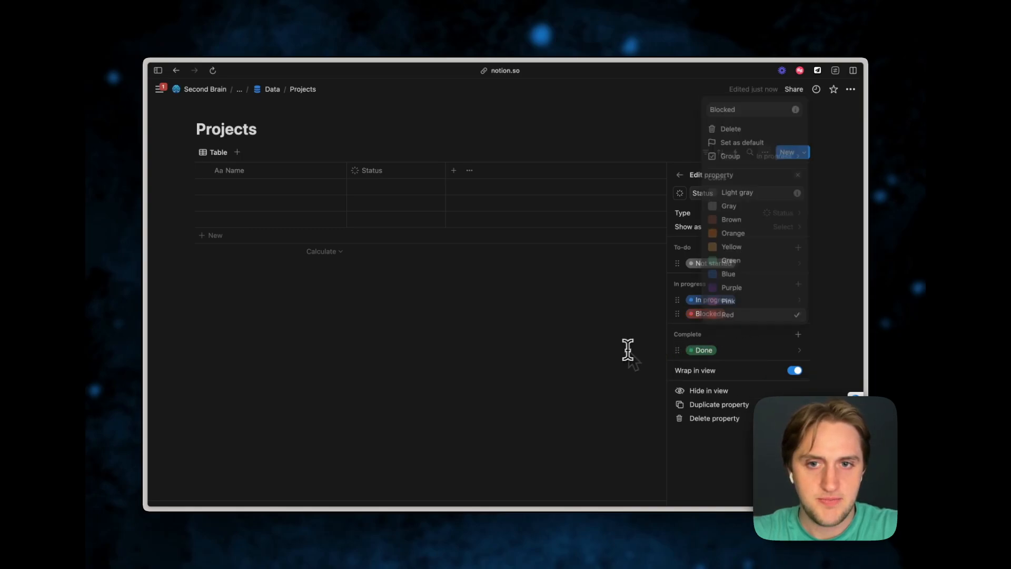
{"action": "left_click", "coordinate": [453, 181]}
{"action": "left_click", "coordinate": [476, 315]}
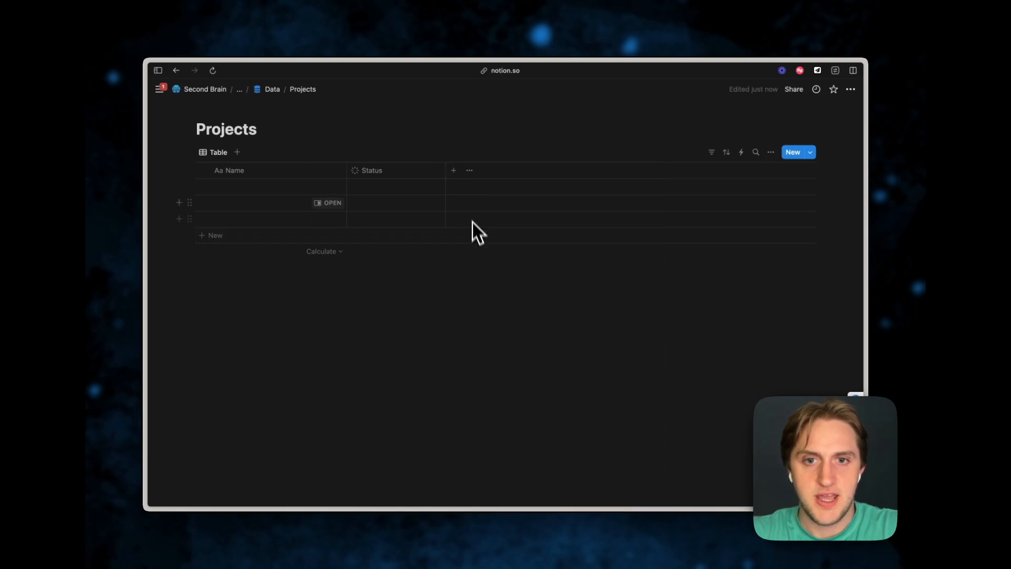
- Add a relation property to the new Tasks database with the white checkmark icon, shown on Tasks as a property named Project
{"action": "left_click", "coordinate": [454, 172]}
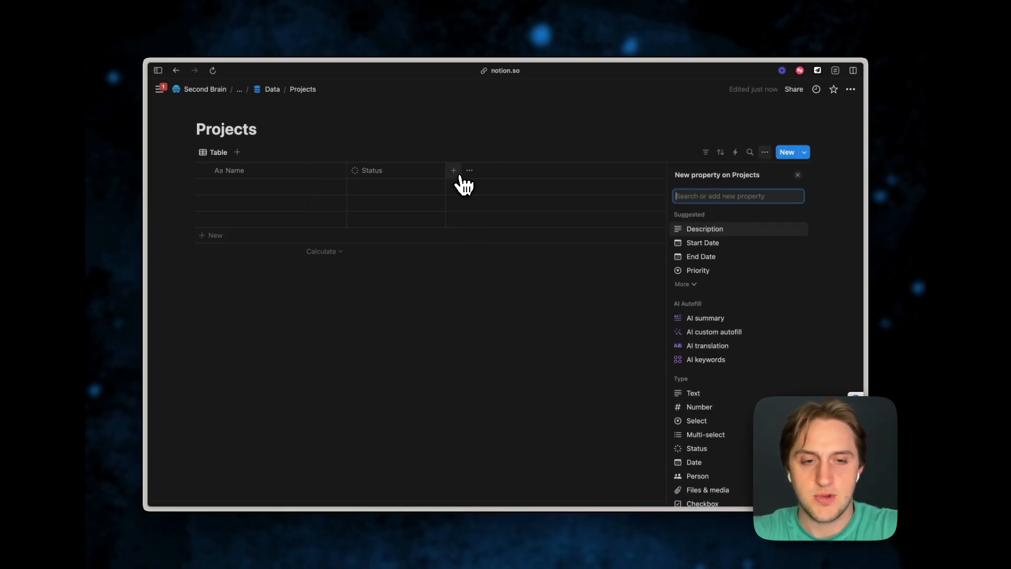
{"action": "type", "text": "relation"}
{"action": "key", "text": "Return"}
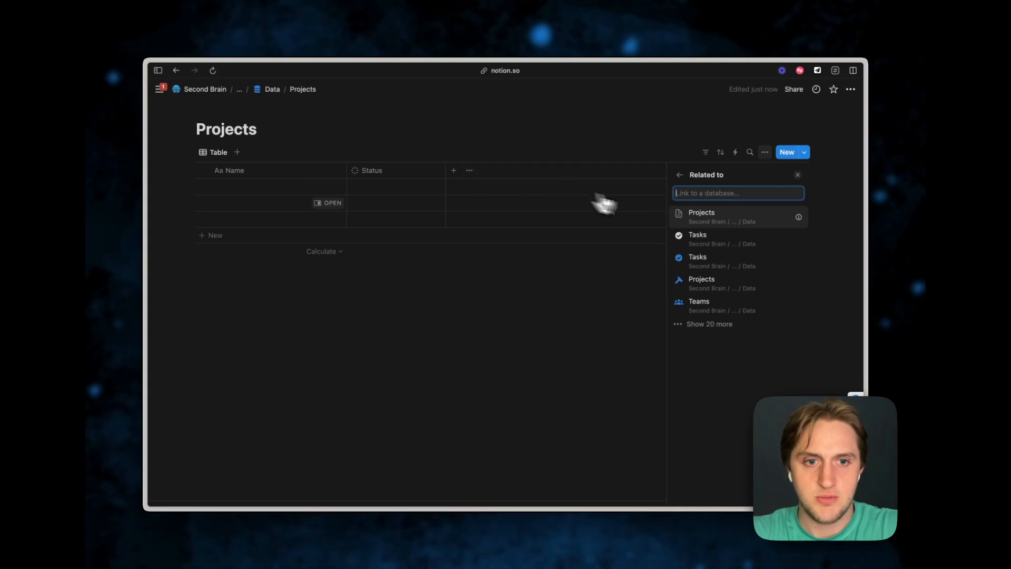
{"action": "left_click", "coordinate": [706, 239]}
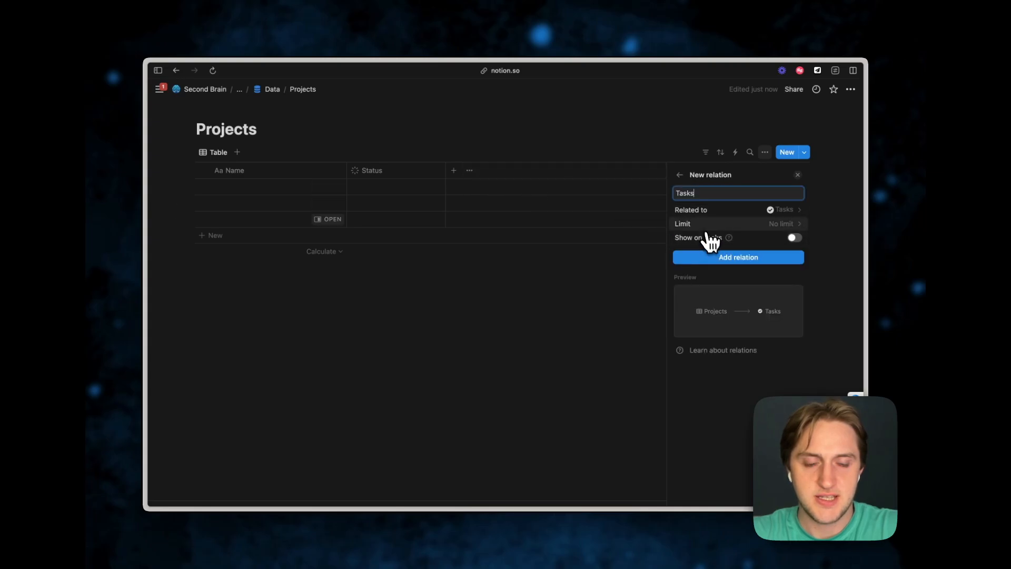
{"action": "left_click", "coordinate": [794, 238]}
{"action": "left_click", "coordinate": [735, 267]}
{"action": "type", "text": "Project"}
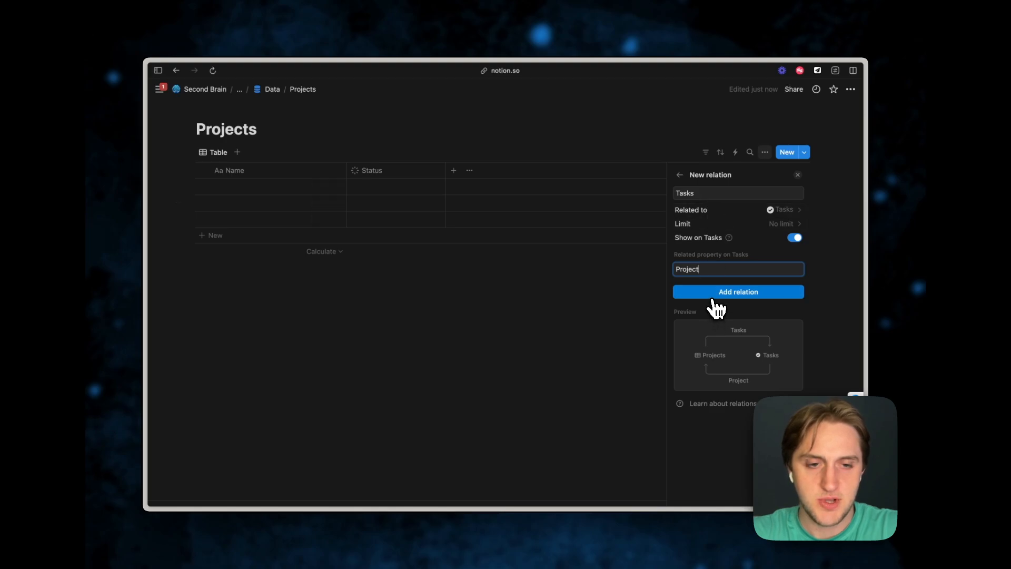
{"action": "left_click", "coordinate": [711, 293]}
{"action": "left_click", "coordinate": [577, 302]}
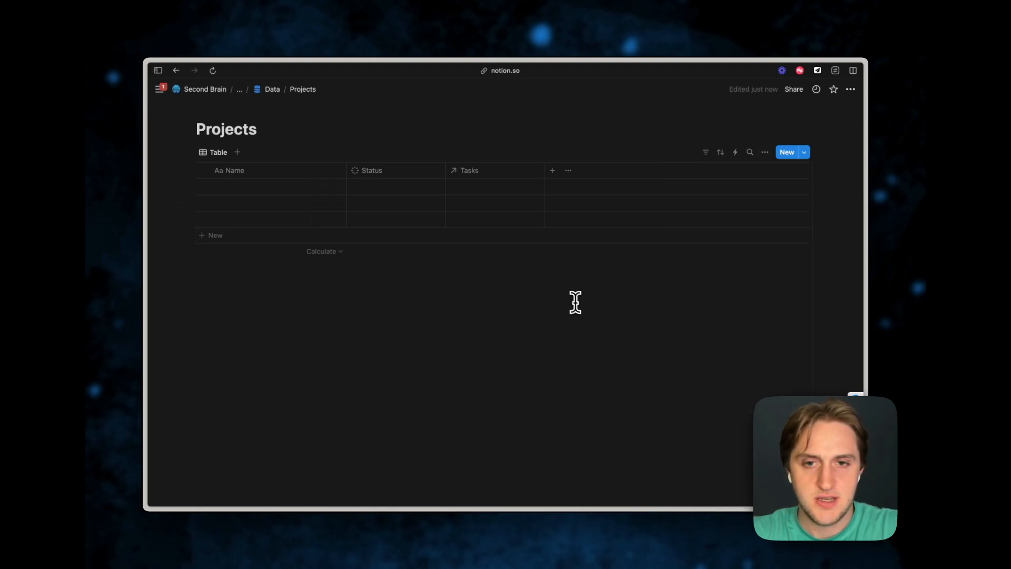
- Give the Tasks relation property the circled checkmark icon
{"action": "left_click", "coordinate": [499, 173]}
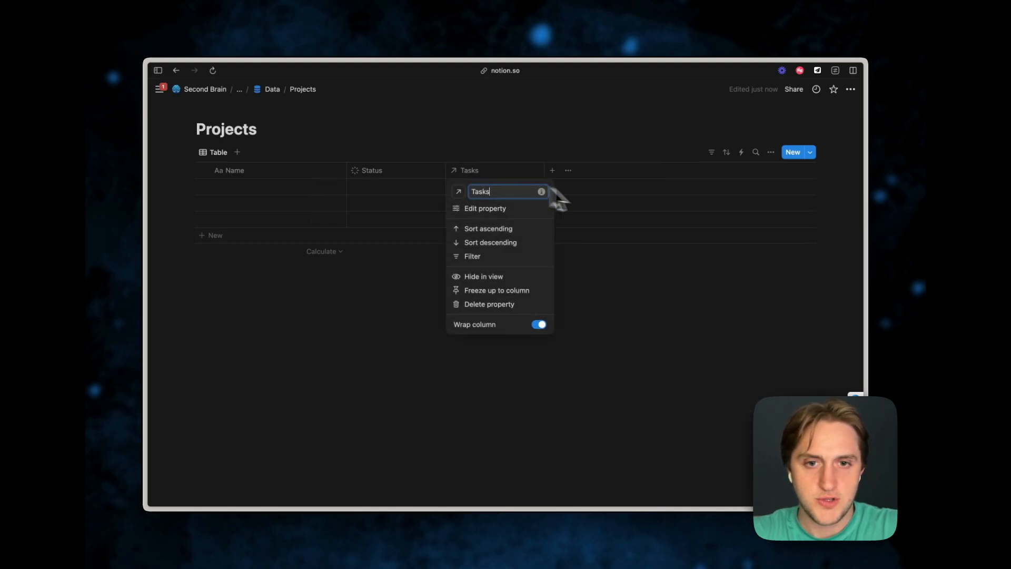
{"action": "left_click", "coordinate": [460, 193]}
{"action": "type", "text": "chec"}
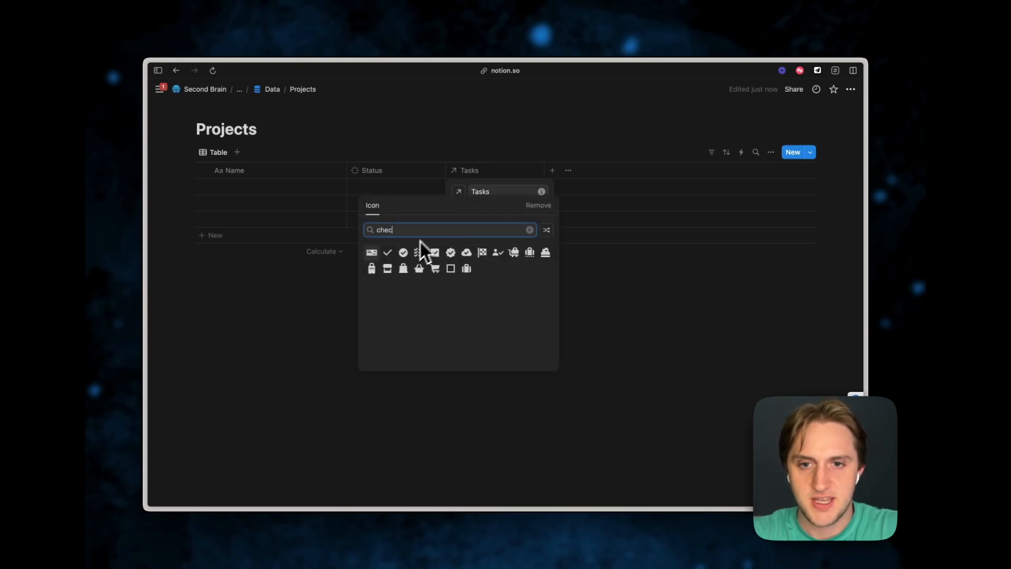
{"action": "key", "text": "Escape"}
{"action": "left_click", "coordinate": [459, 193]}
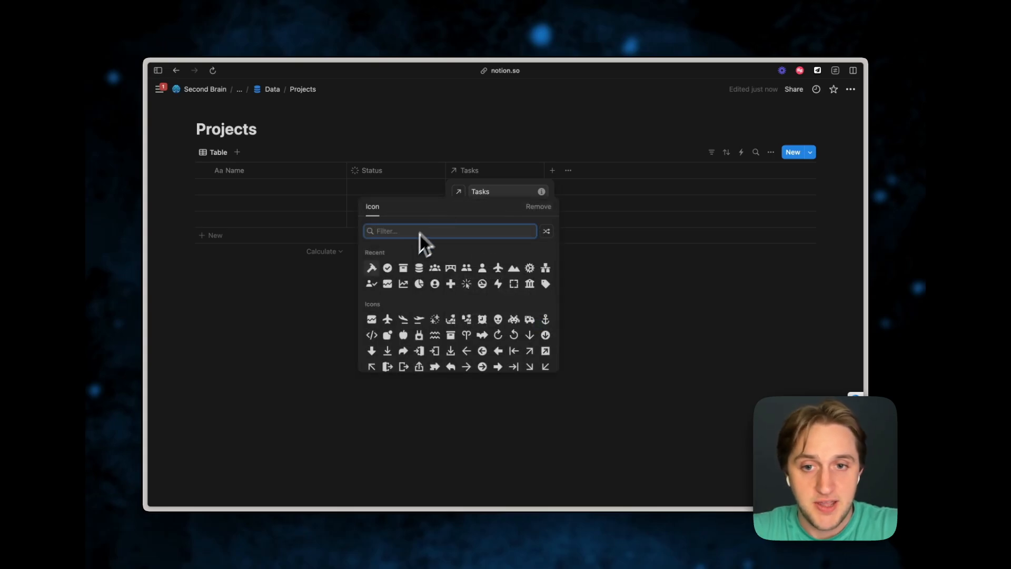
{"action": "left_click", "coordinate": [388, 268]}
{"action": "left_click", "coordinate": [407, 321]}
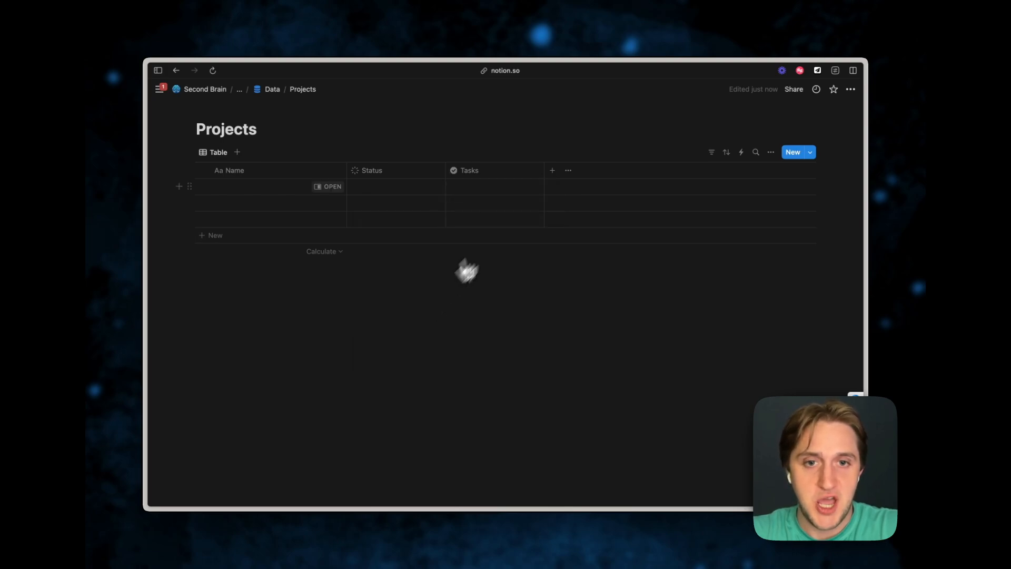
- Add a date property named Timeline to the Projects database
{"action": "left_click", "coordinate": [553, 172]}
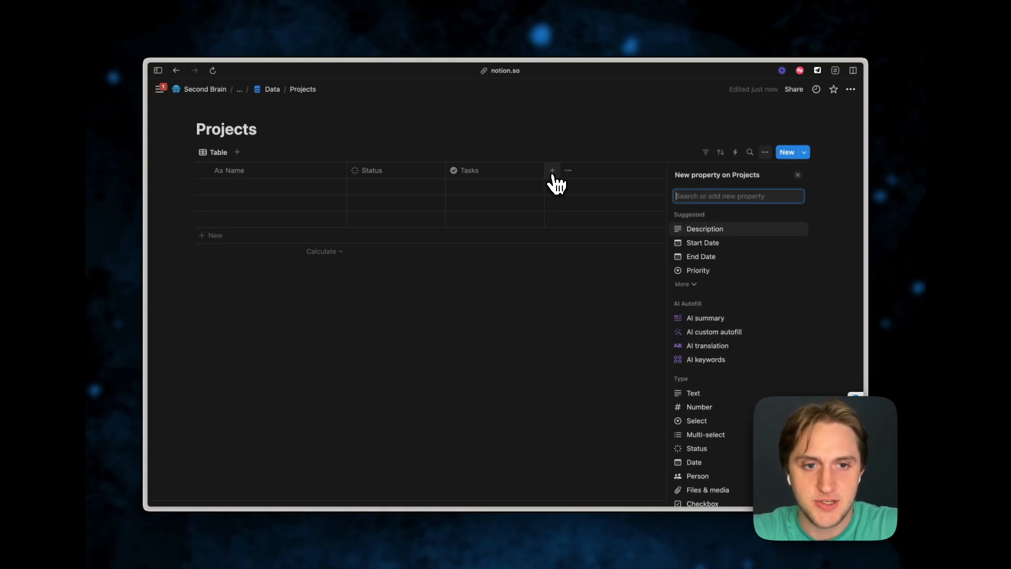
{"action": "type", "text": "timel"}
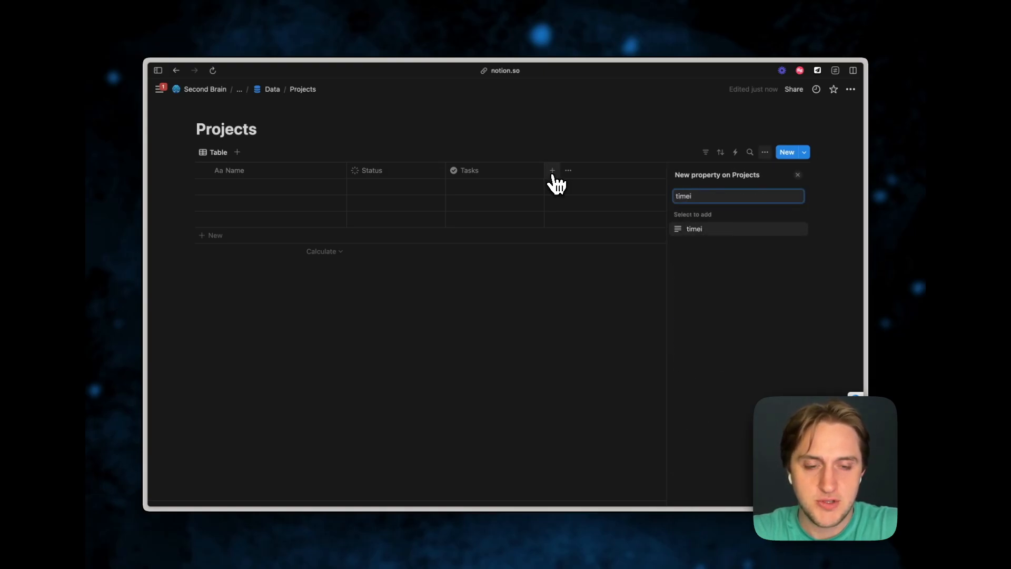
{"action": "key", "text": "super+BackSpace"}
{"action": "type", "text": "date"}
{"action": "key", "text": "Down"}
{"action": "key", "text": "Down"}
{"action": "key", "text": "Return"}
{"action": "type", "text": "Timeline"}
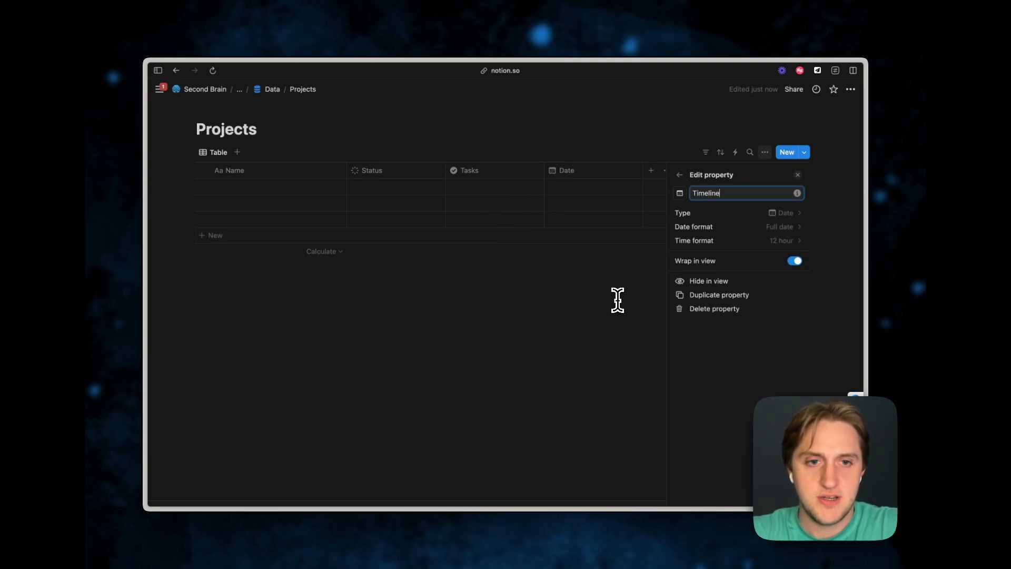
{"action": "left_click", "coordinate": [617, 324]}
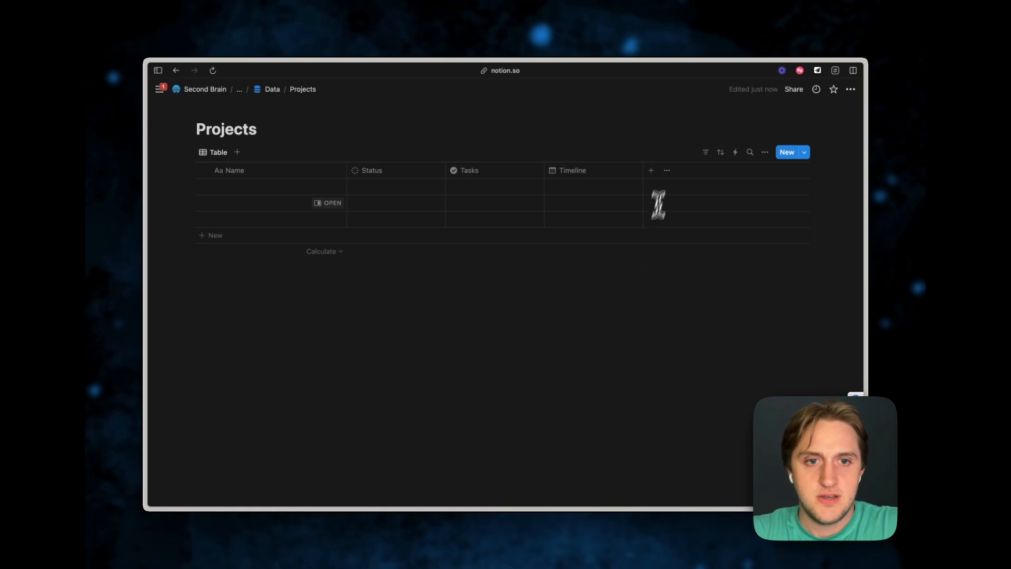
- Add a person property named Assigned To to the Projects database
{"action": "left_click", "coordinate": [652, 170]}
{"action": "key", "text": "super+BackSpace"}
{"action": "type", "text": "person"}
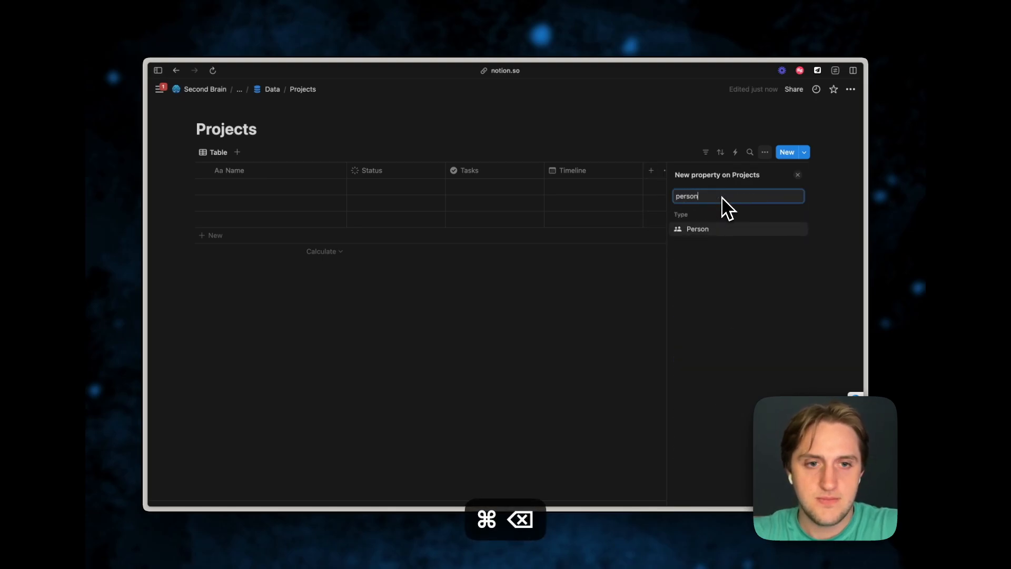
{"action": "key", "text": "Return"}
{"action": "type", "text": "Assigned To"}
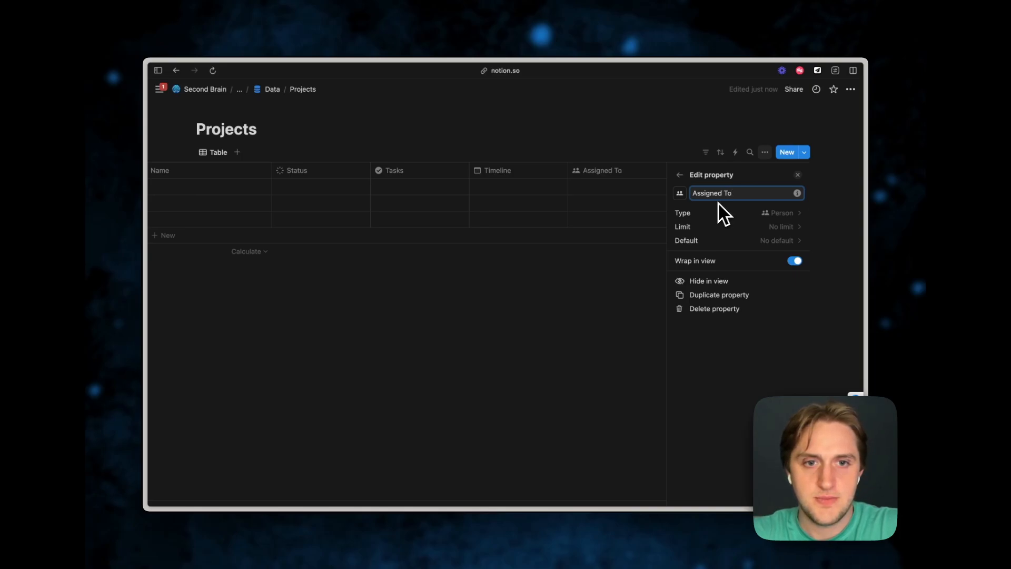
{"action": "left_click", "coordinate": [606, 311]}
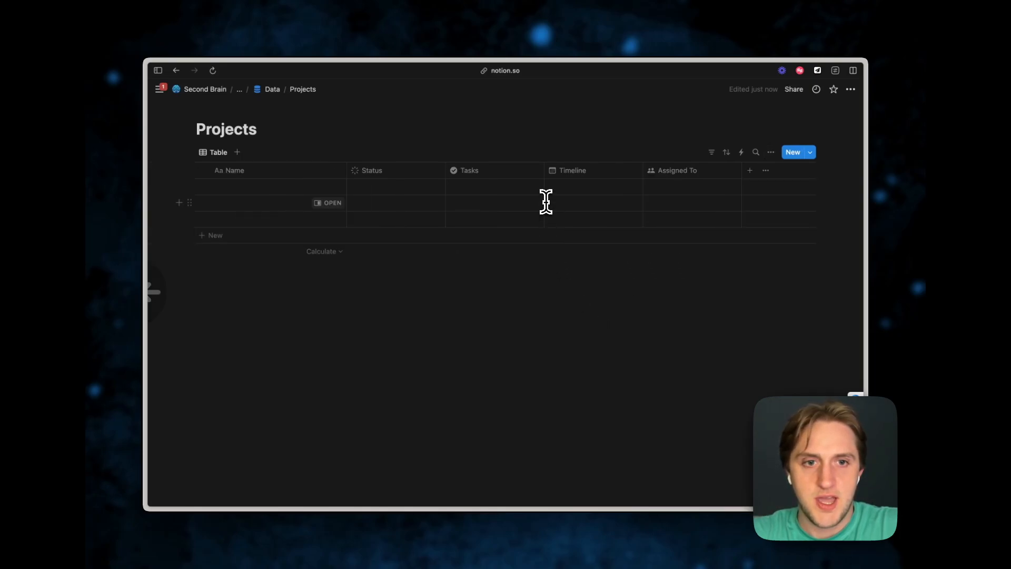
- Add a rollup property and give it the rectangular graph-line icon, filtering the icons by "data"
{"action": "left_click", "coordinate": [750, 174]}
{"action": "type", "text": "roll"}
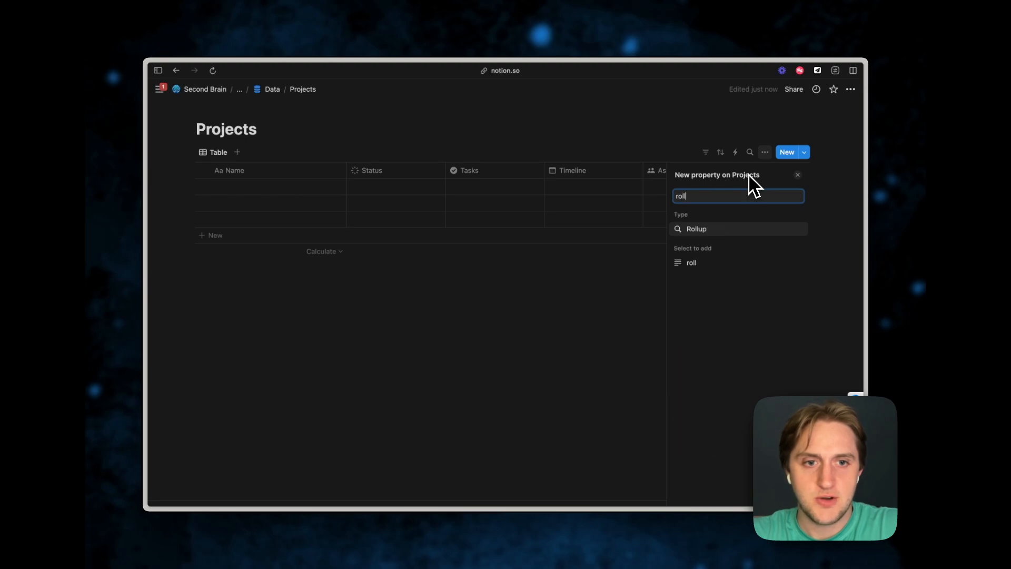
{"action": "key", "text": "Return"}
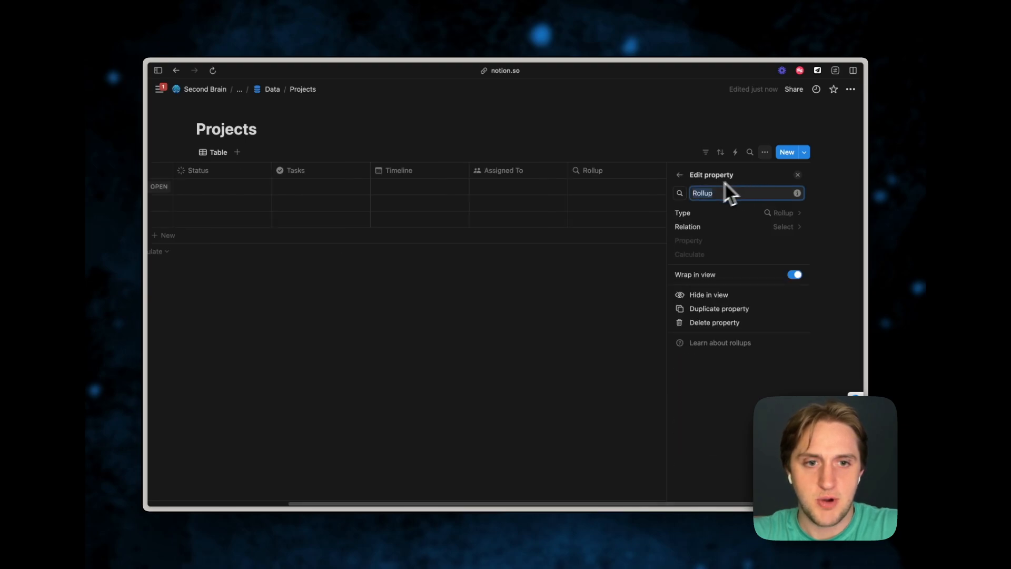
{"action": "left_click", "coordinate": [680, 193]}
{"action": "type", "text": "p"}
{"action": "key", "text": "super+BackSpace"}
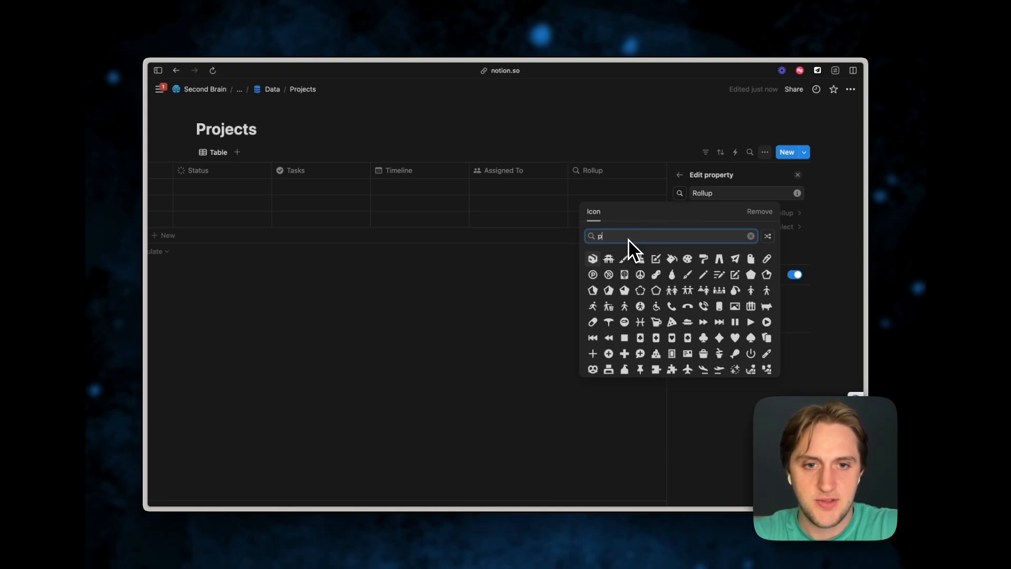
{"action": "type", "text": "data"}
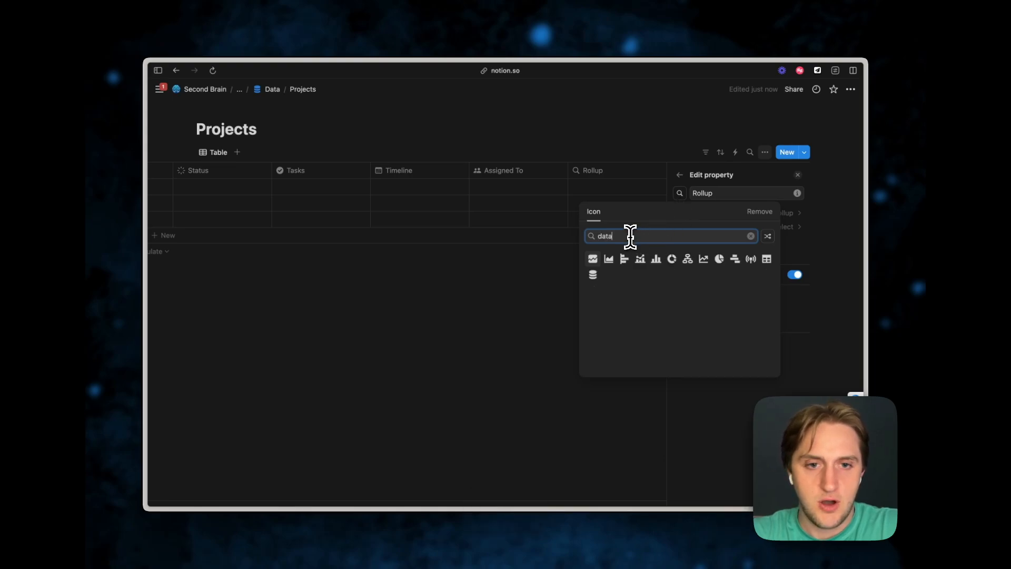
{"action": "left_click", "coordinate": [594, 259]}
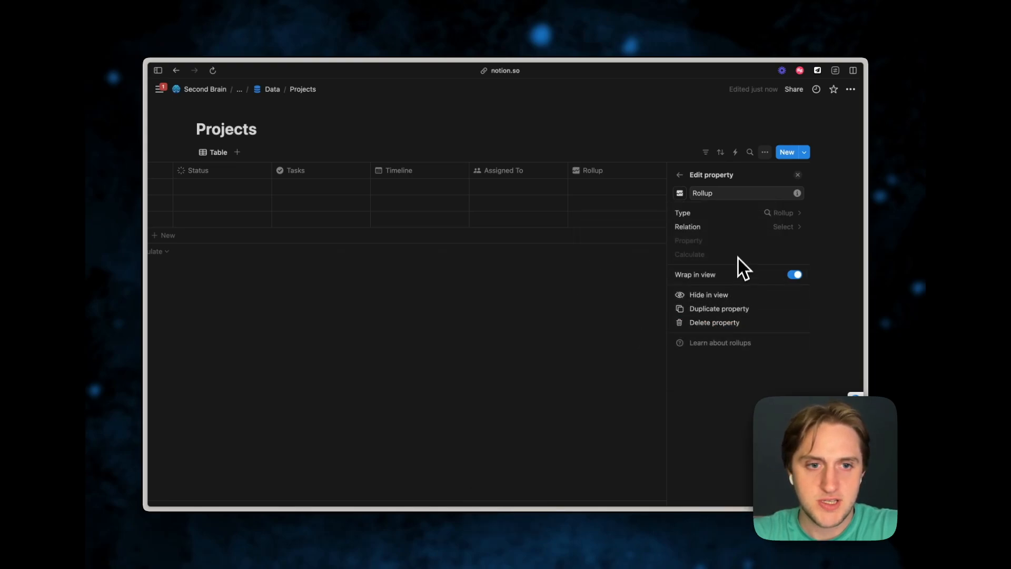
- Configure the rollup to use the Tasks relation's Status property and calculate the percent per group for Complete
{"action": "left_click", "coordinate": [780, 228]}
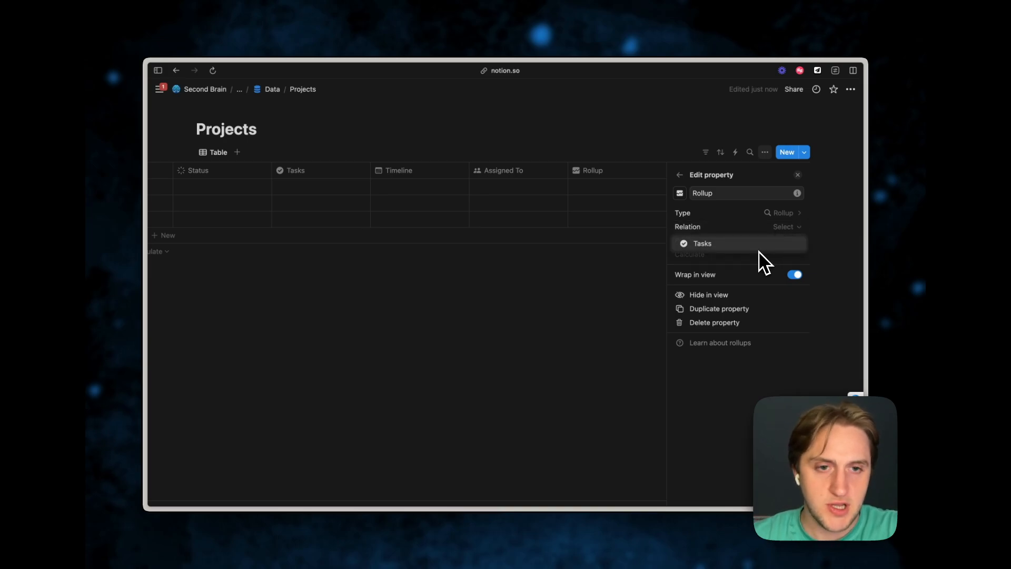
{"action": "left_click", "coordinate": [767, 245]}
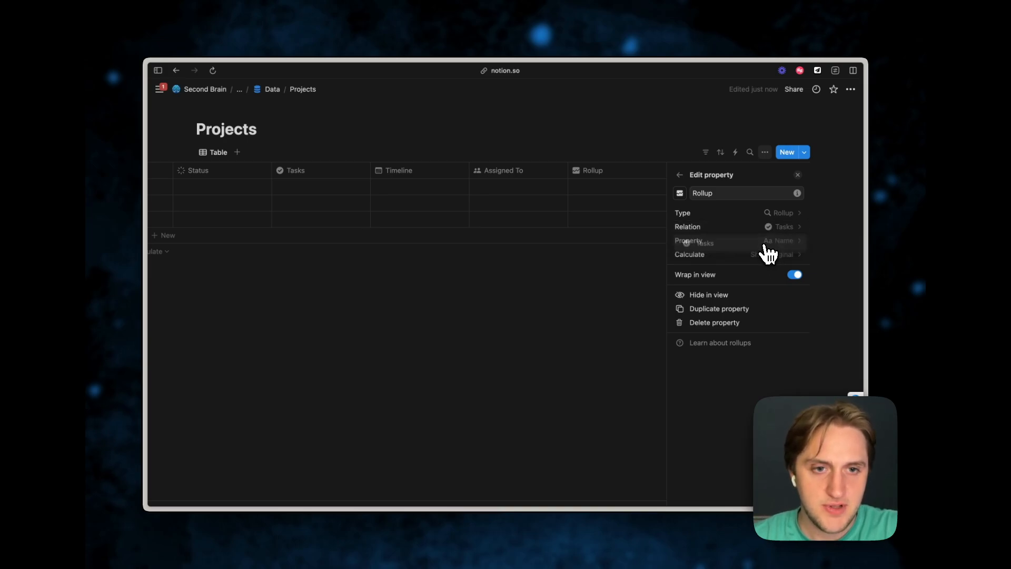
{"action": "left_click", "coordinate": [784, 241]}
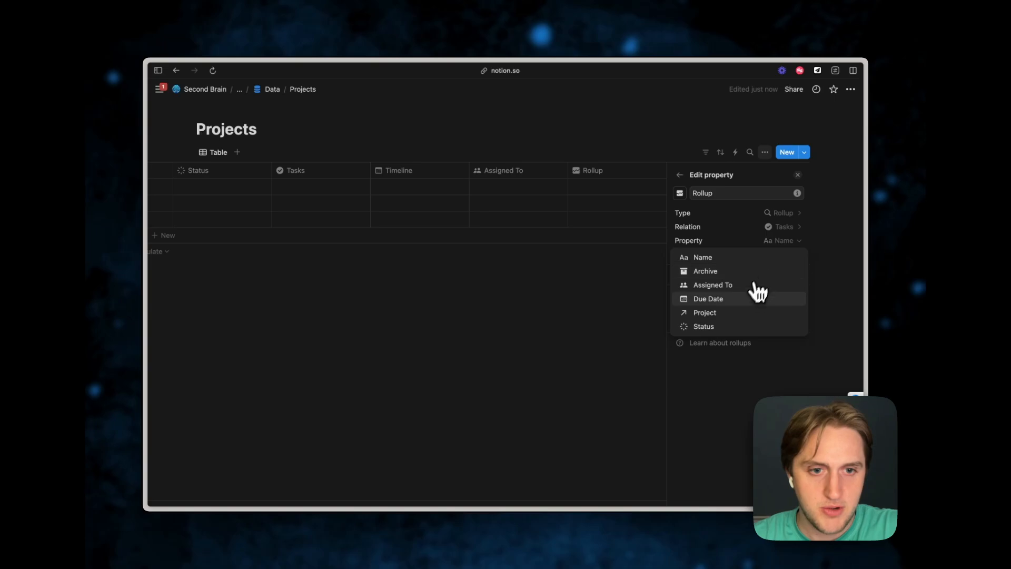
{"action": "left_click", "coordinate": [740, 328]}
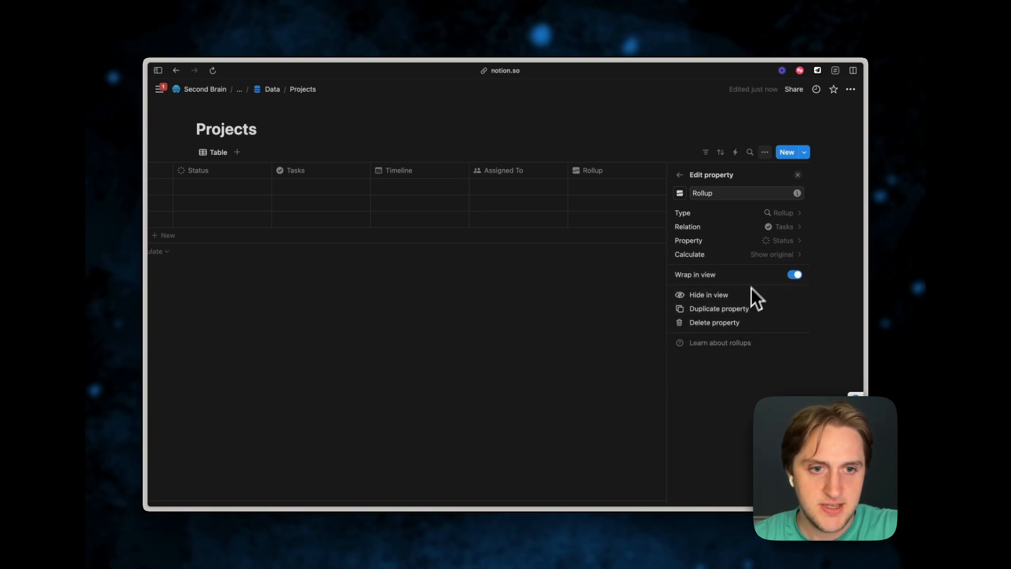
{"action": "left_click", "coordinate": [768, 256]}
{"action": "mouse_move", "coordinate": [766, 299]}
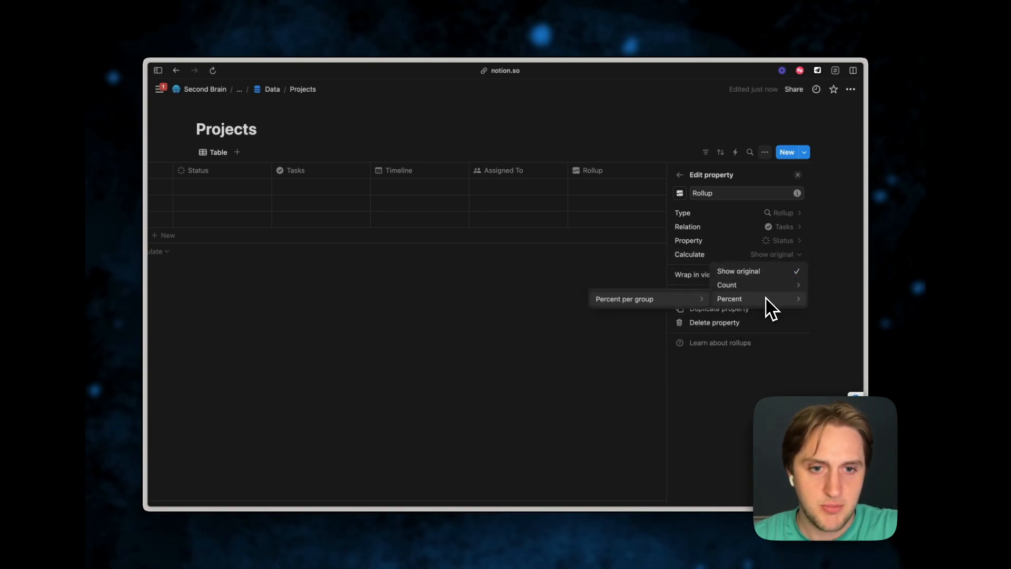
{"action": "mouse_move", "coordinate": [698, 301]}
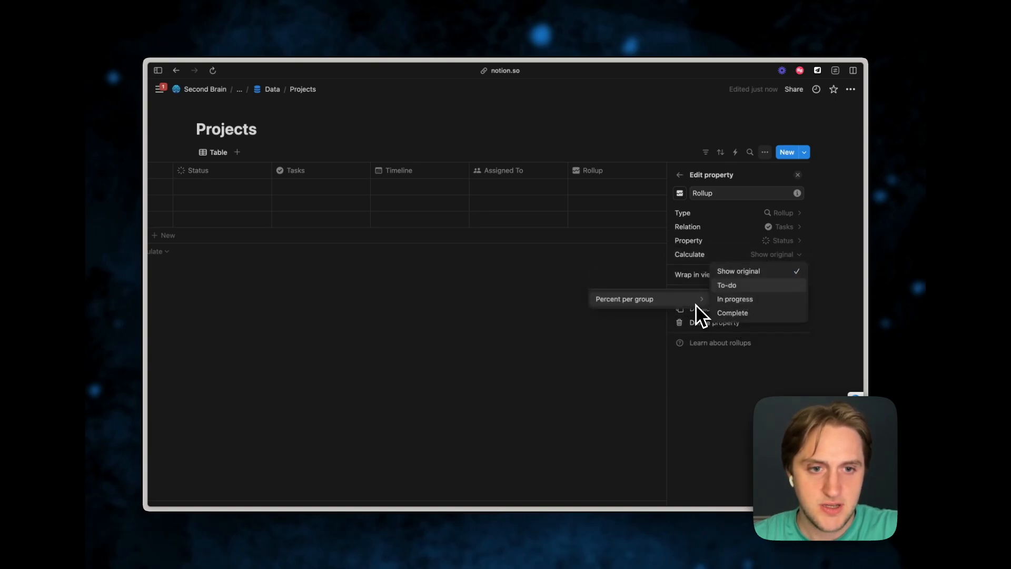
{"action": "left_click", "coordinate": [740, 315]}
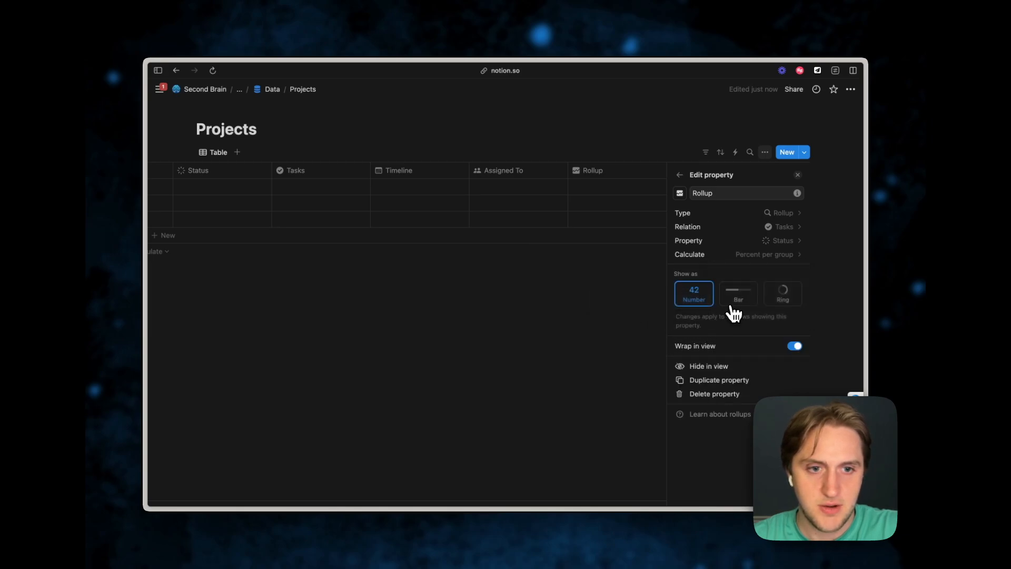
- Show the rollup as a bar and close its property settings
{"action": "left_click", "coordinate": [736, 298]}
{"action": "left_click", "coordinate": [775, 326]}
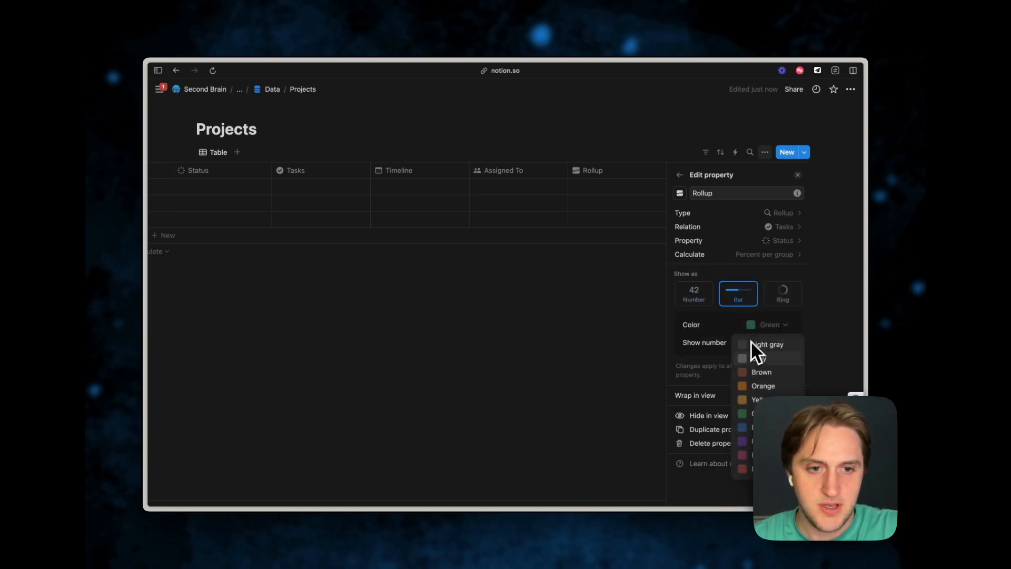
{"action": "key", "text": "Escape"}
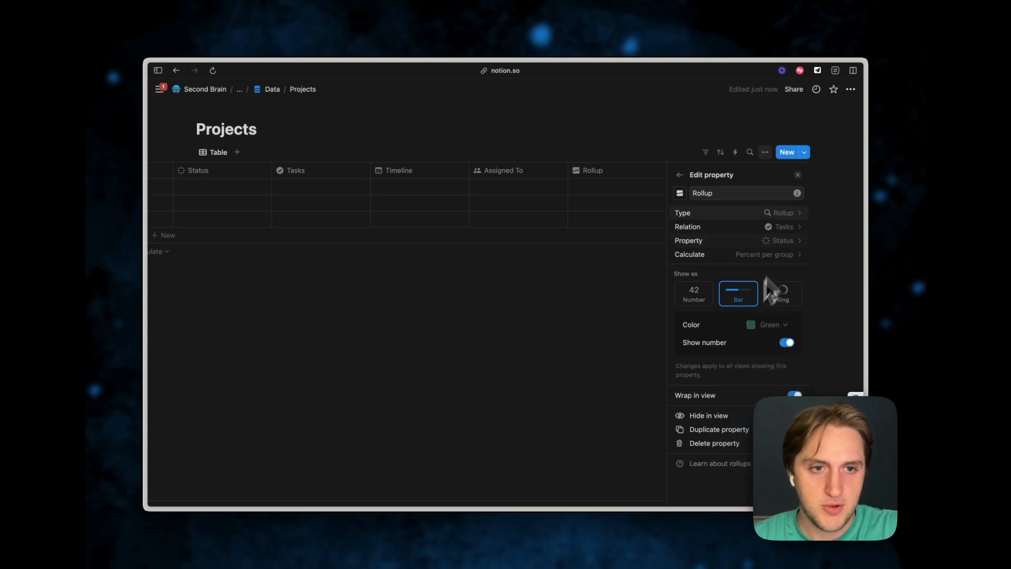
{"action": "left_click", "coordinate": [797, 175]}
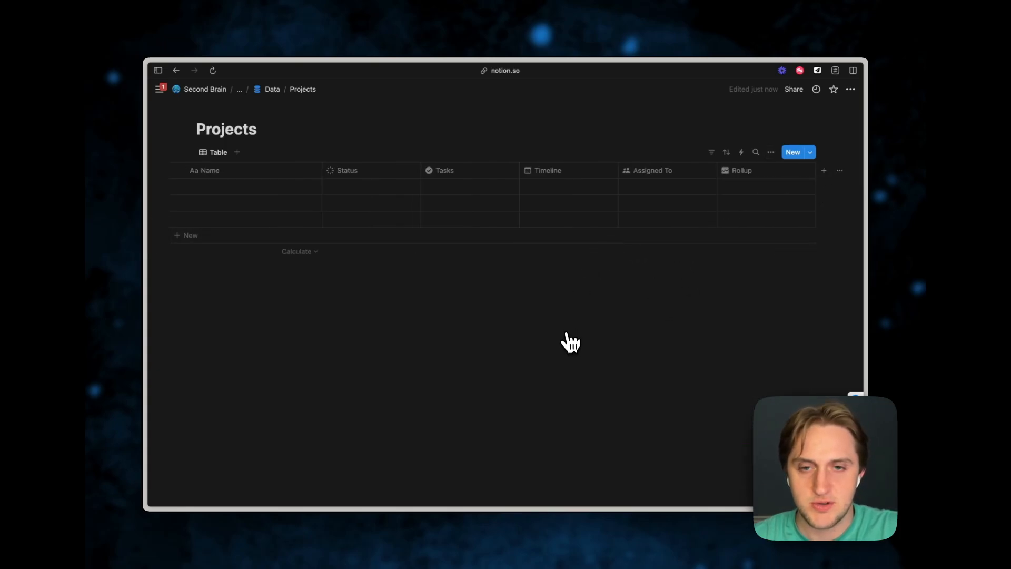
{"action": "scroll", "coordinate": [573, 235], "scroll_direction": "left", "scroll_amount": 2}
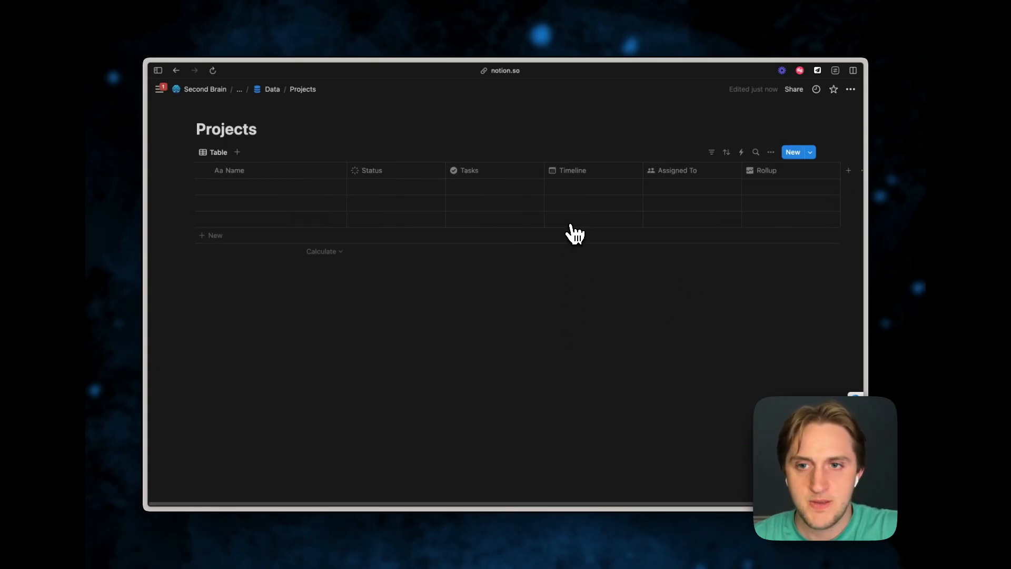
{"action": "left_click", "coordinate": [272, 90]}
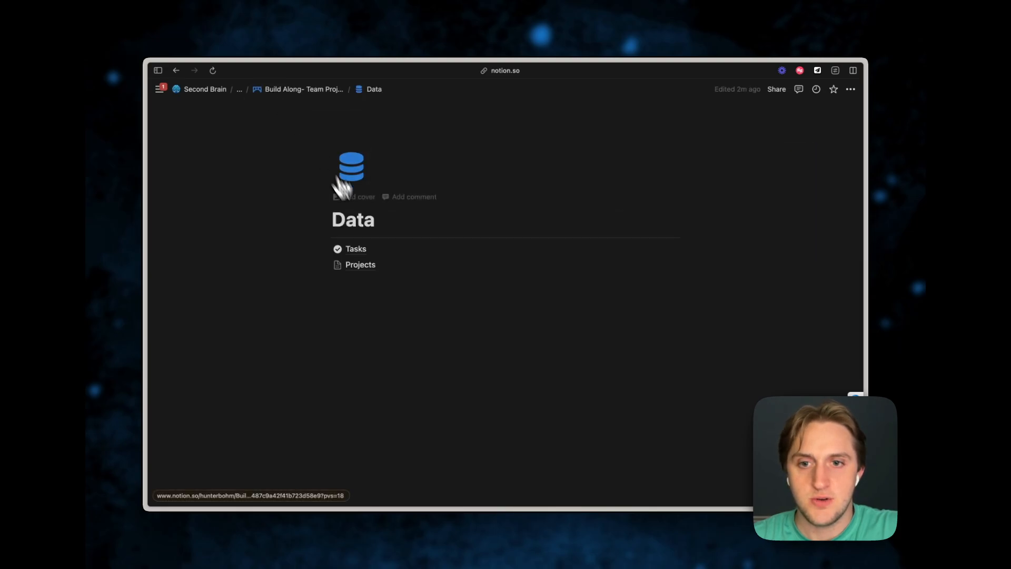
{"action": "left_click", "coordinate": [376, 270]}
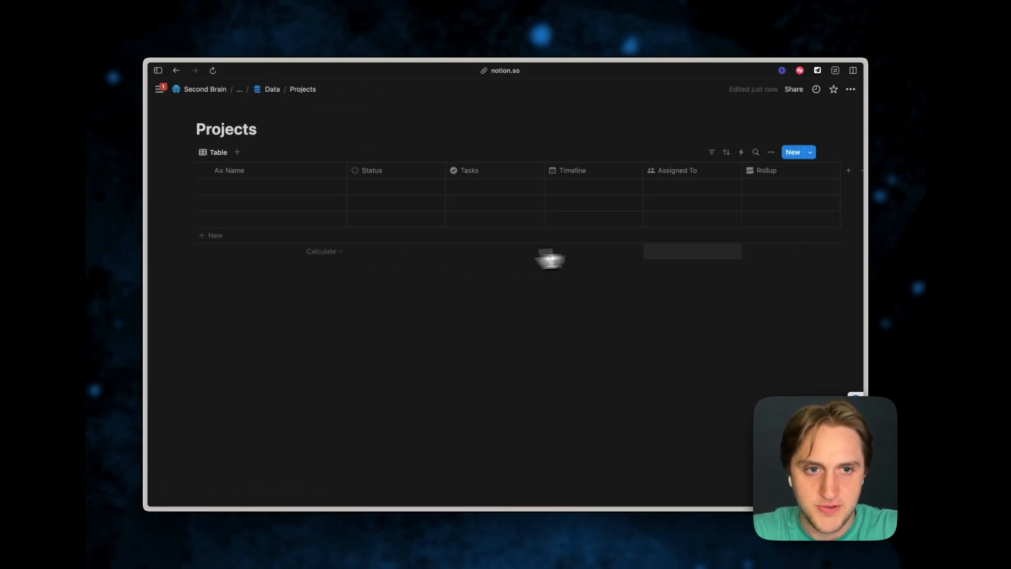
- Add a checkbox property named Archive to the Projects database and give it the archive box icon, filtering the icons by "box"
{"action": "left_click", "coordinate": [823, 170]}
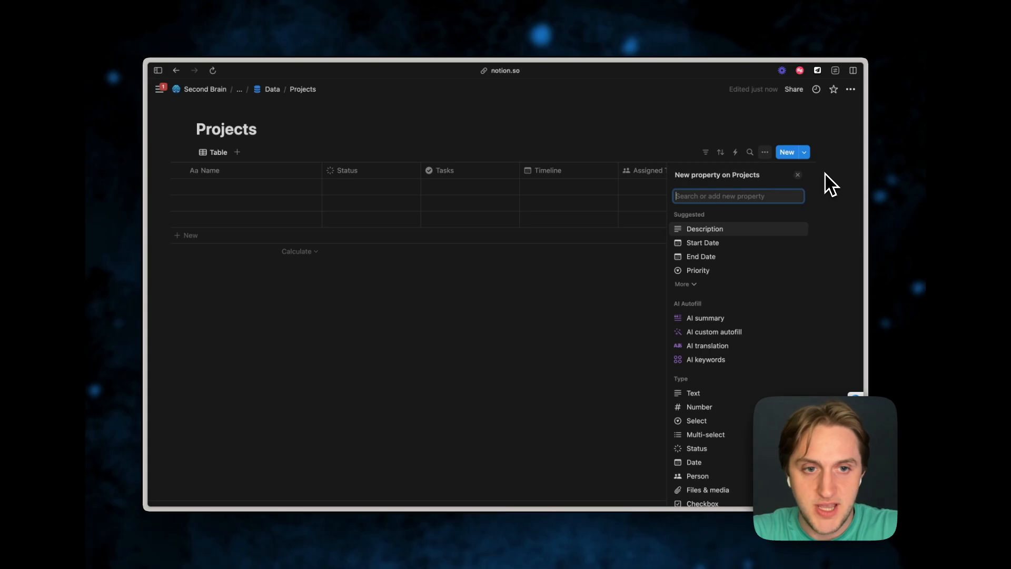
{"action": "type", "text": "check"}
{"action": "key", "text": "Return"}
{"action": "type", "text": "rchive"}
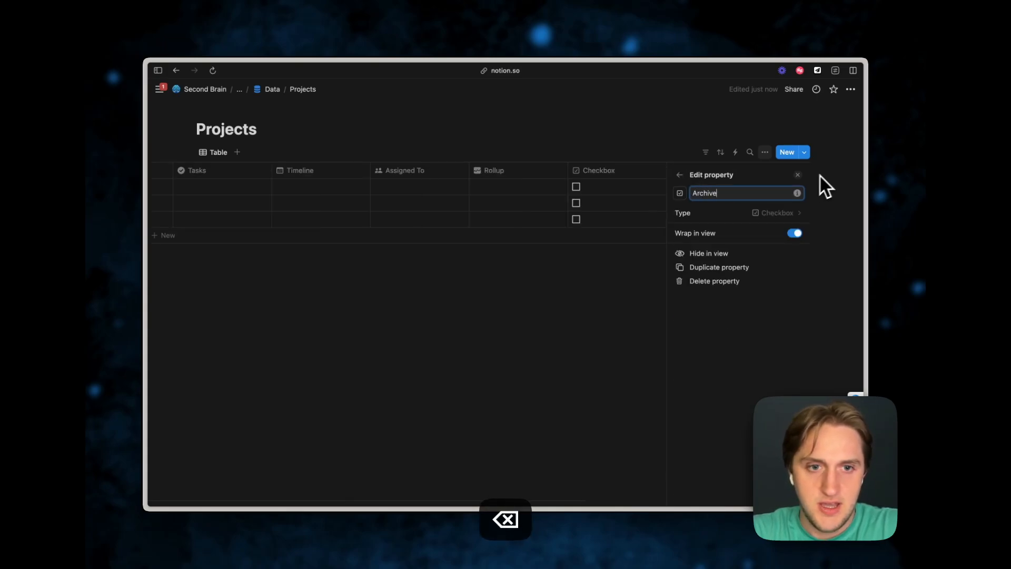
{"action": "left_click", "coordinate": [680, 194]}
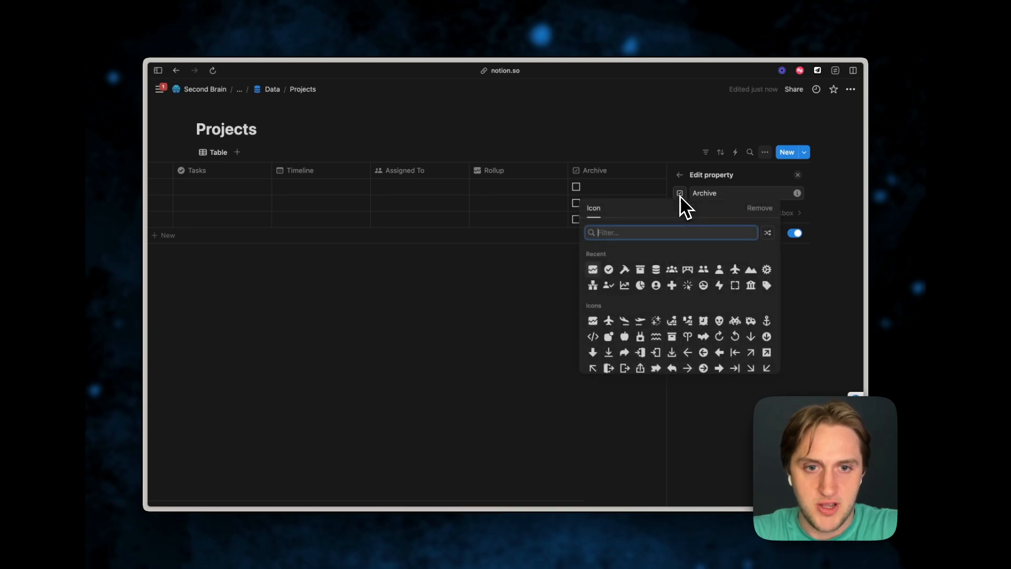
{"action": "type", "text": "box"}
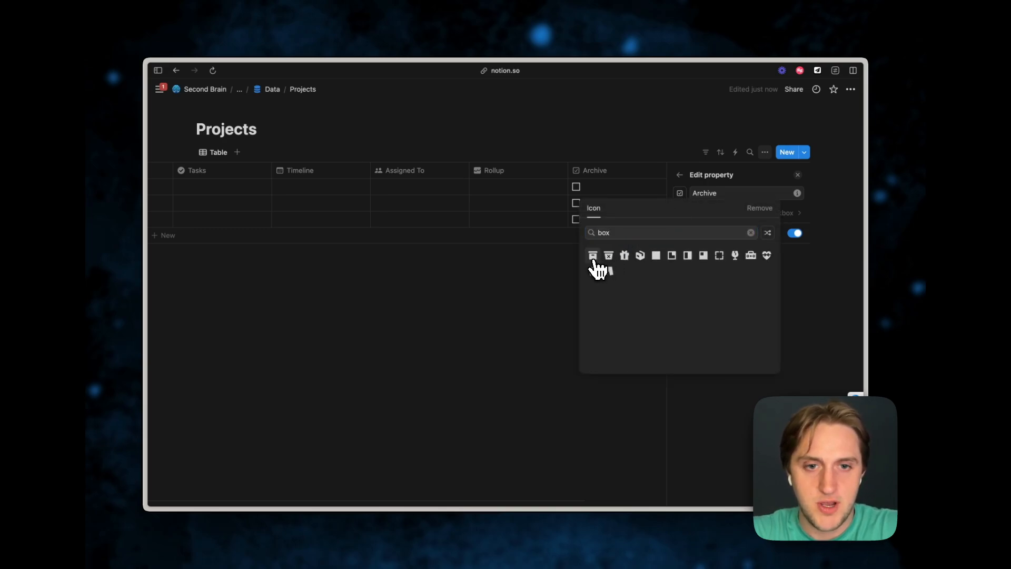
{"action": "left_click", "coordinate": [592, 256]}
{"action": "left_click", "coordinate": [623, 325]}
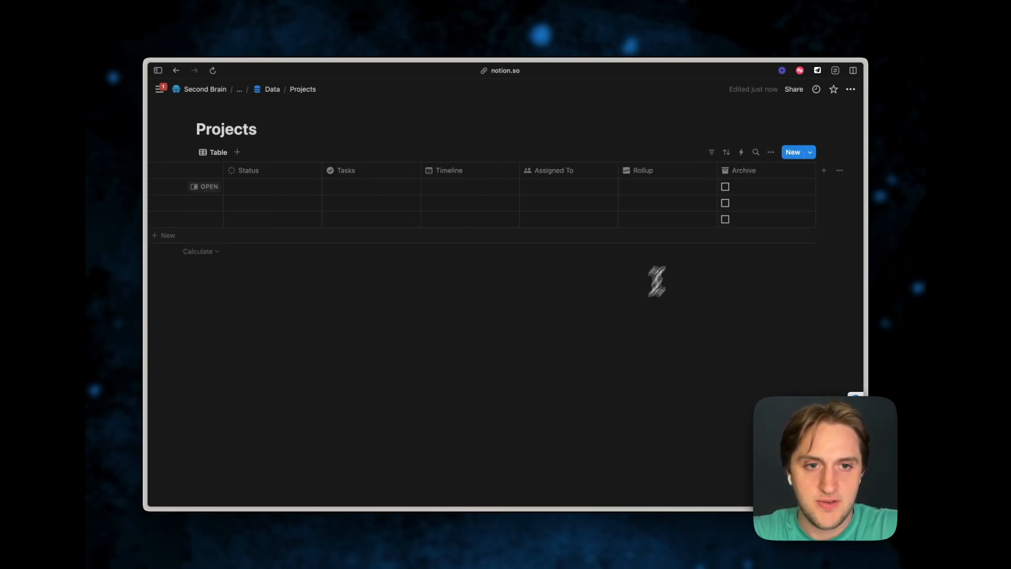
- Move the Archive column in front of Name and narrow it to the width of its icon
{"action": "left_click_drag", "start_coordinate": [776, 181], "coordinate": [186, 188]}
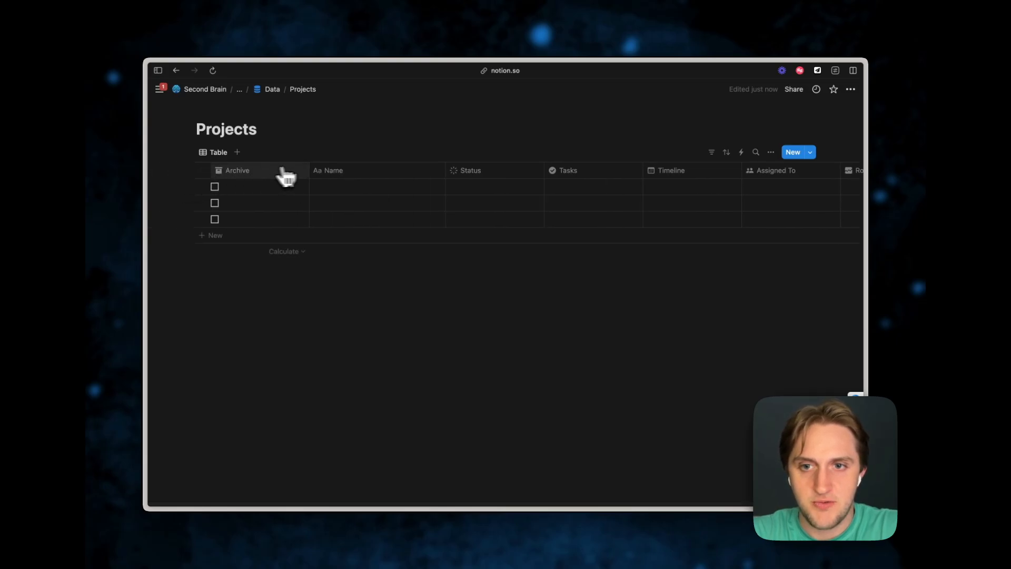
{"action": "left_click_drag", "start_coordinate": [308, 168], "coordinate": [171, 171]}
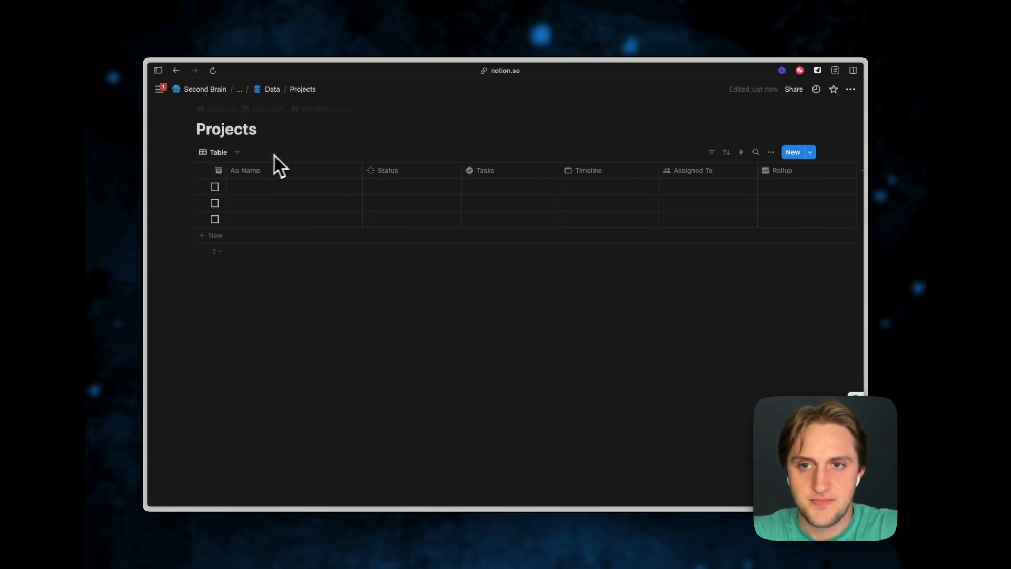
- Return to the Data page and give the Projects database the white hammer icon
{"action": "left_click", "coordinate": [272, 97]}
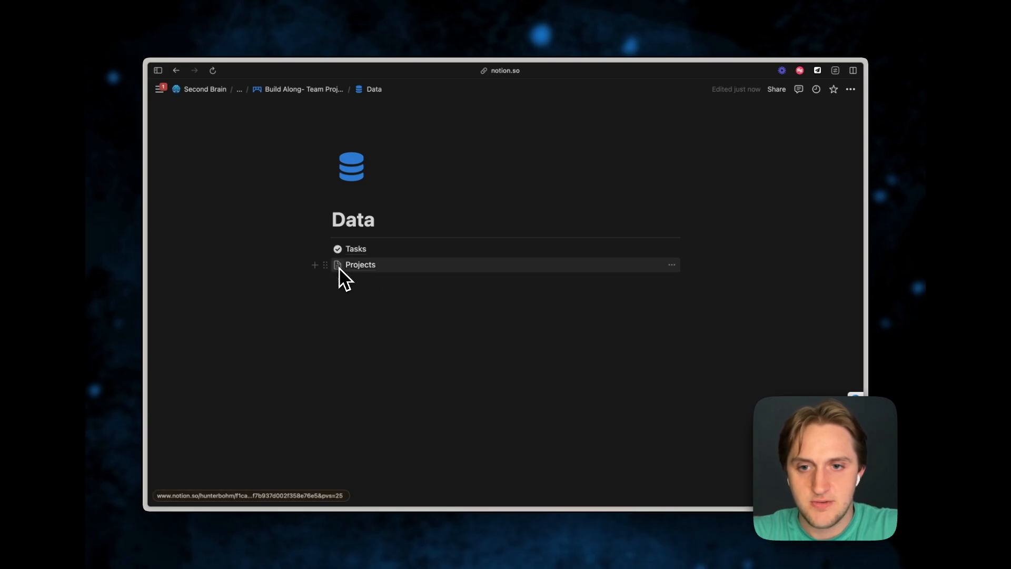
{"action": "left_click", "coordinate": [338, 265]}
{"action": "left_click", "coordinate": [282, 285]}
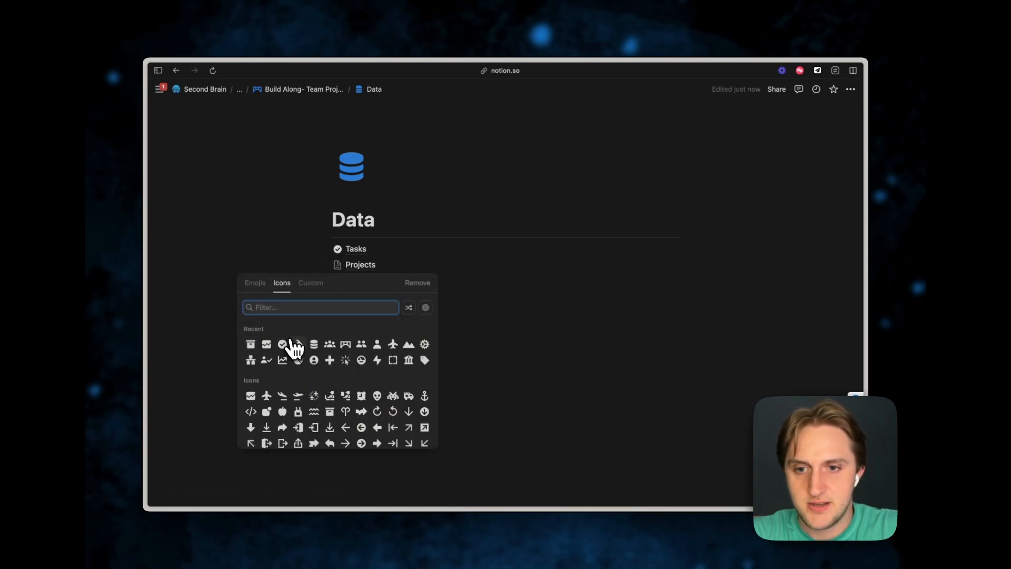
{"action": "left_click", "coordinate": [268, 358]}
- Create a new page named Teams below Projects on the Data page
{"action": "left_click", "coordinate": [370, 279]}
{"action": "type", "text": "/page"}
{"action": "key", "text": "Return"}
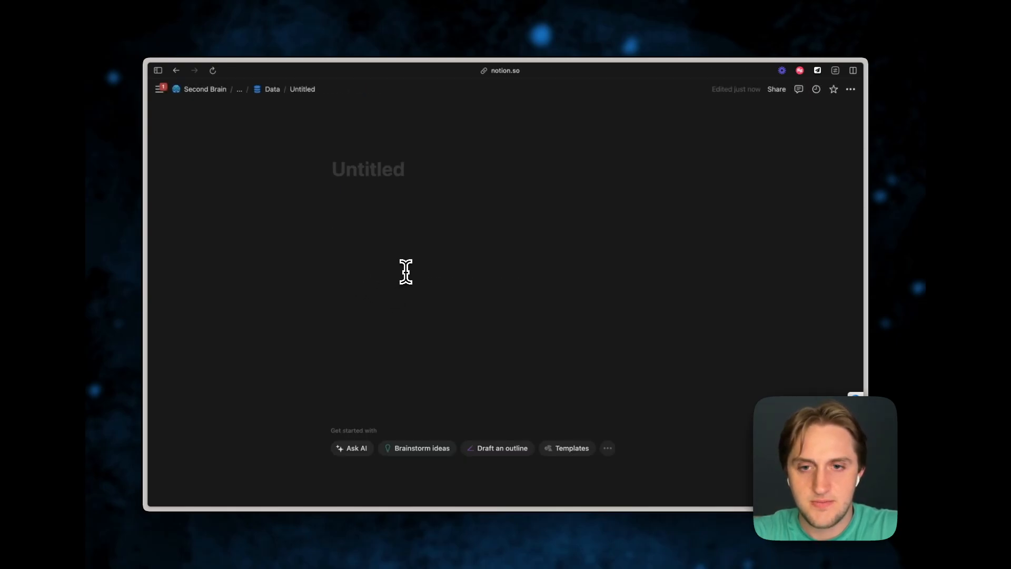
{"action": "type", "text": "Teams"}
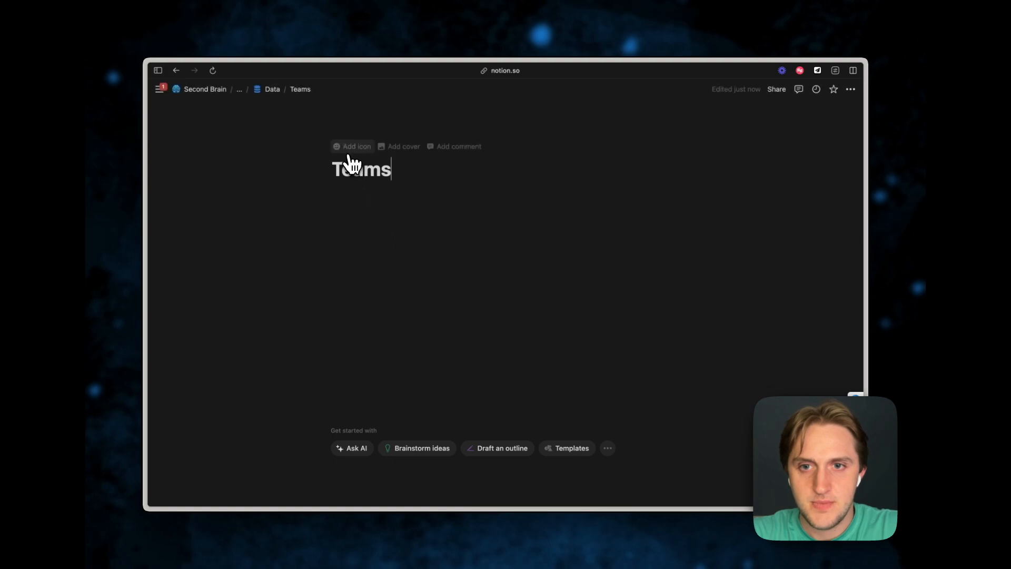
- Give the Teams page the white three-person group icon and turn the page into a table database
{"action": "left_click", "coordinate": [350, 156]}
{"action": "left_click", "coordinate": [299, 199]}
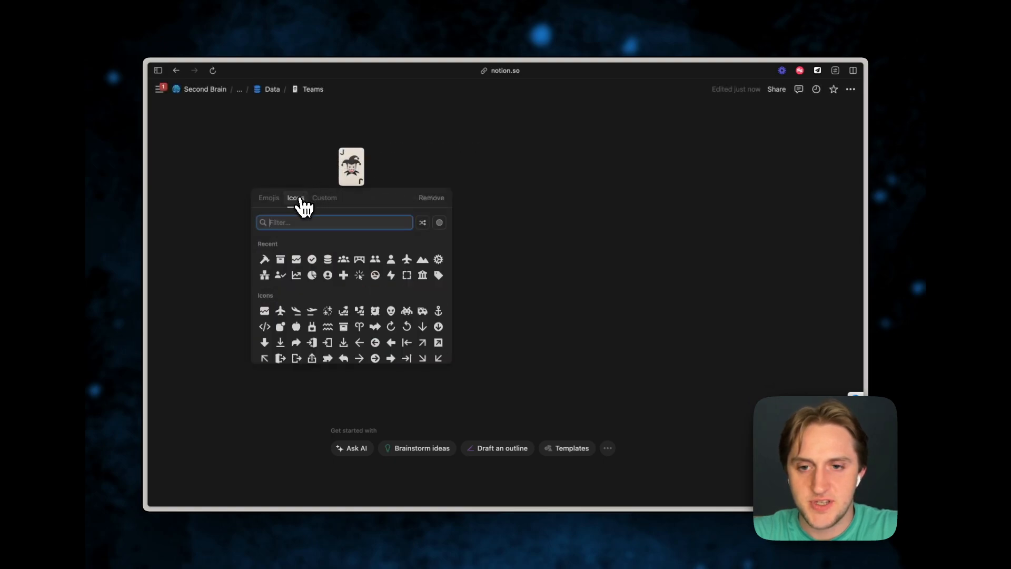
{"action": "left_click", "coordinate": [340, 262]}
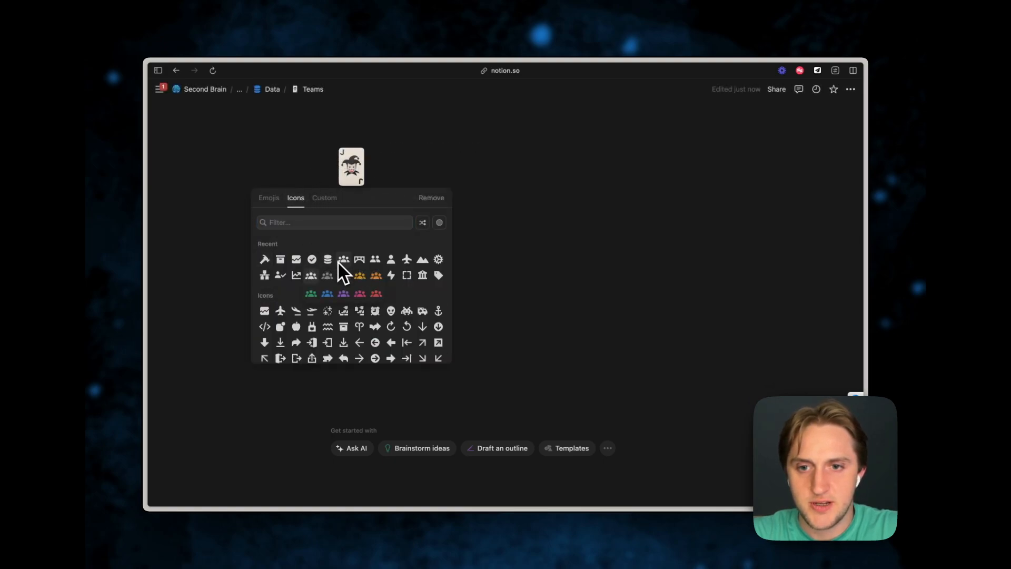
{"action": "left_click", "coordinate": [317, 285]}
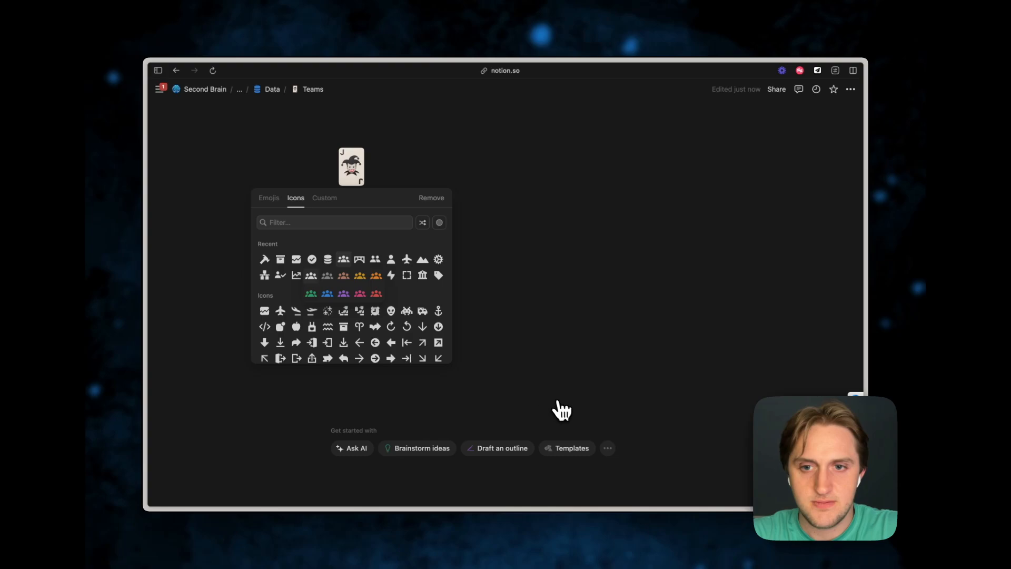
{"action": "left_click", "coordinate": [608, 449]}
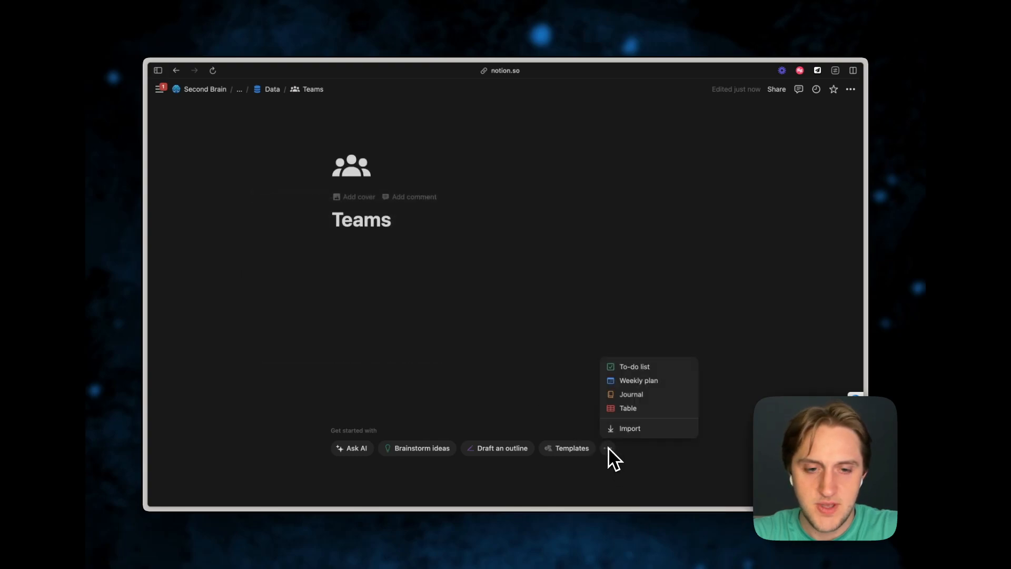
{"action": "left_click", "coordinate": [633, 411]}
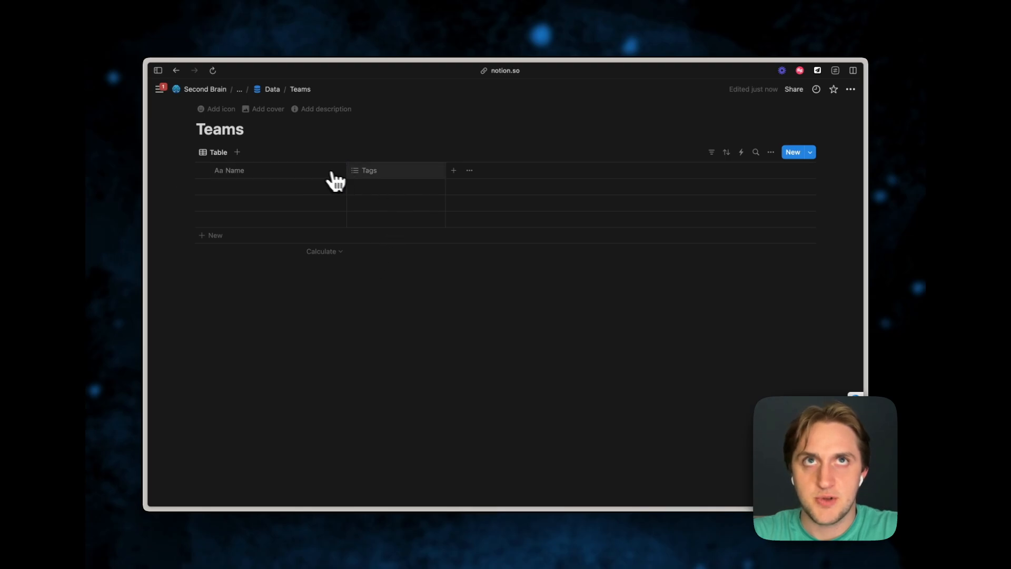
- Change the Tags property's type to a relation to the PROJECTS [PP] database, searching the databases for "Projects"
{"action": "left_click", "coordinate": [402, 174]}
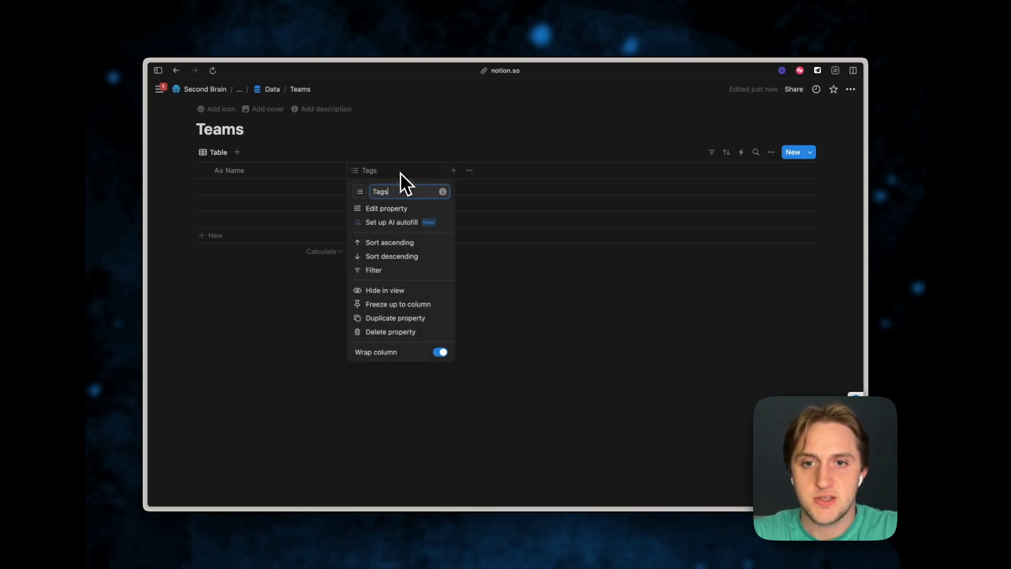
{"action": "left_click", "coordinate": [422, 211]}
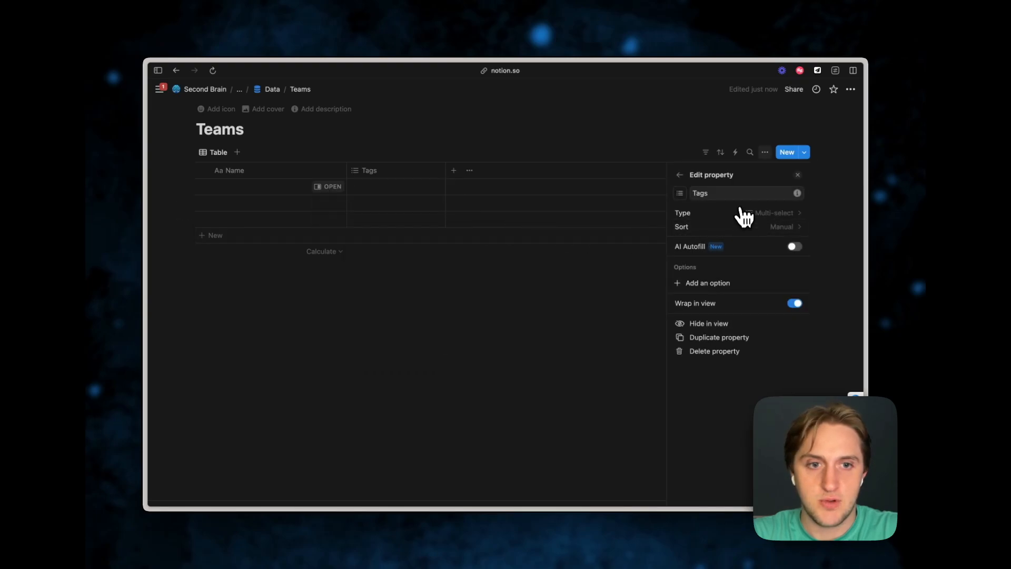
{"action": "left_click", "coordinate": [762, 214]}
{"action": "key", "text": "Return"}
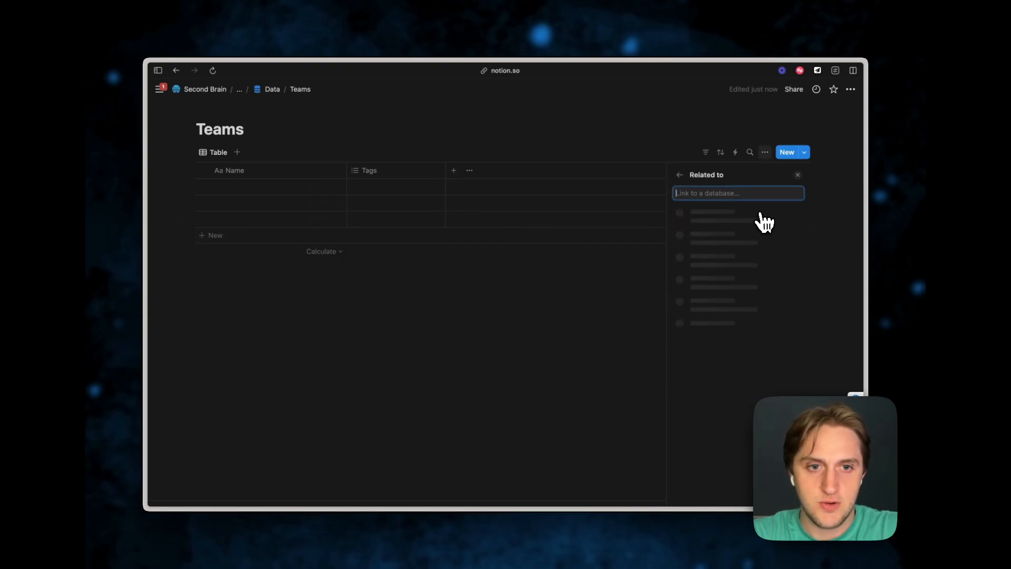
{"action": "type", "text": "or"}
{"action": "key", "text": "BackSpace"}
{"action": "key", "text": "BackSpace"}
{"action": "type", "text": "Projects"}
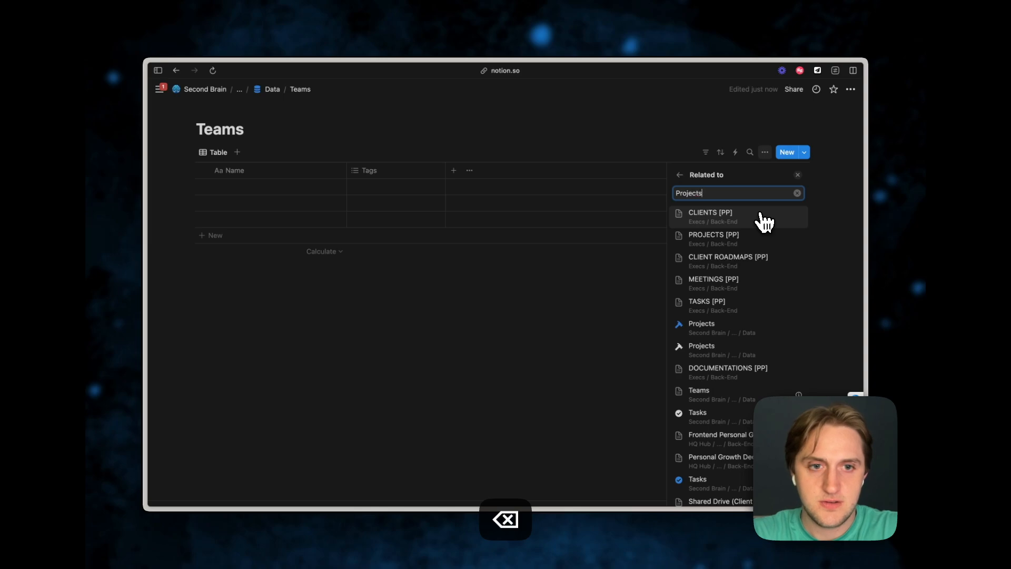
{"action": "left_click", "coordinate": [759, 227]}
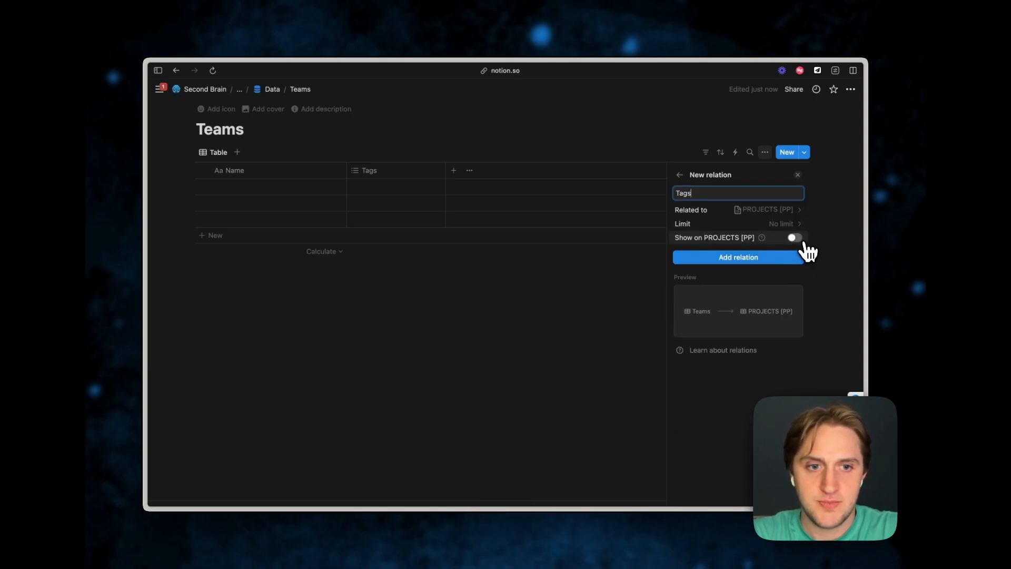
- Show the new relation on PROJECTS [PP] as Team, name the Teams property Projects, and add the relation
{"action": "left_click", "coordinate": [797, 238]}
{"action": "left_click", "coordinate": [765, 269]}
{"action": "type", "text": "Team"}
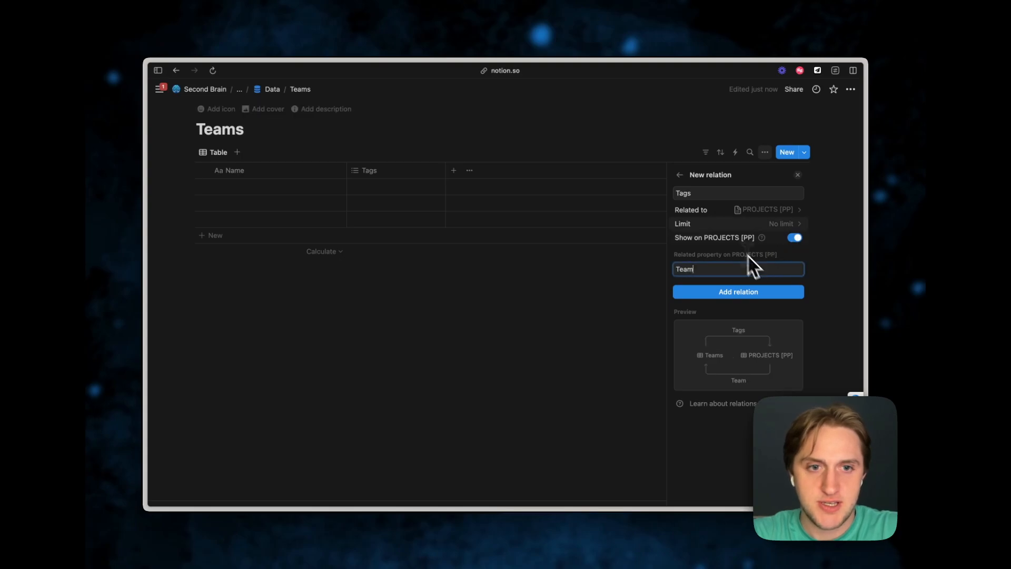
{"action": "left_click", "coordinate": [722, 193]}
{"action": "key", "text": "super+BackSpace"}
{"action": "type", "text": "Projects"}
{"action": "left_click", "coordinate": [712, 293]}
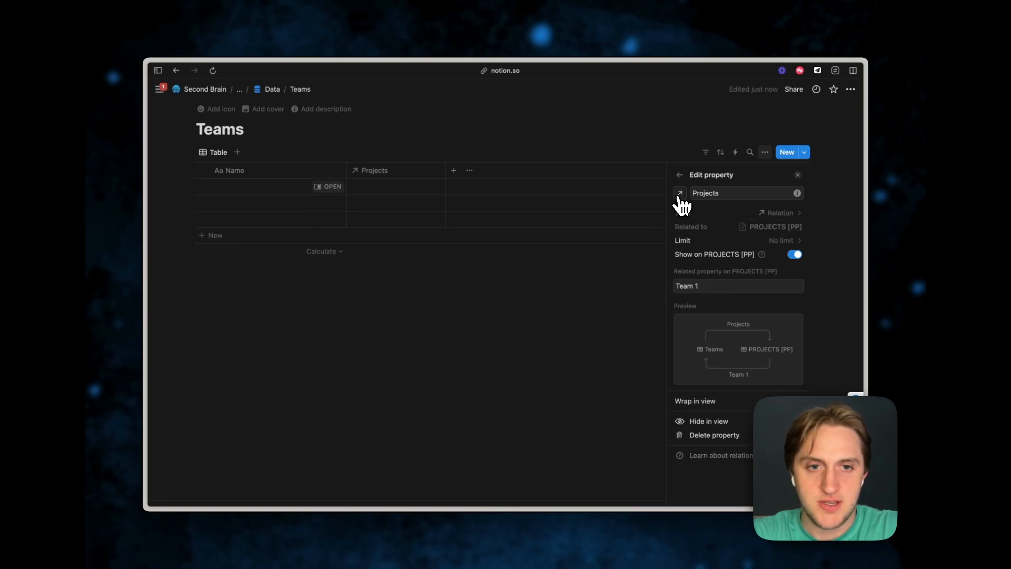
- Give the Projects relation property the hammer icon
{"action": "left_click", "coordinate": [679, 194]}
{"action": "left_click", "coordinate": [608, 270]}
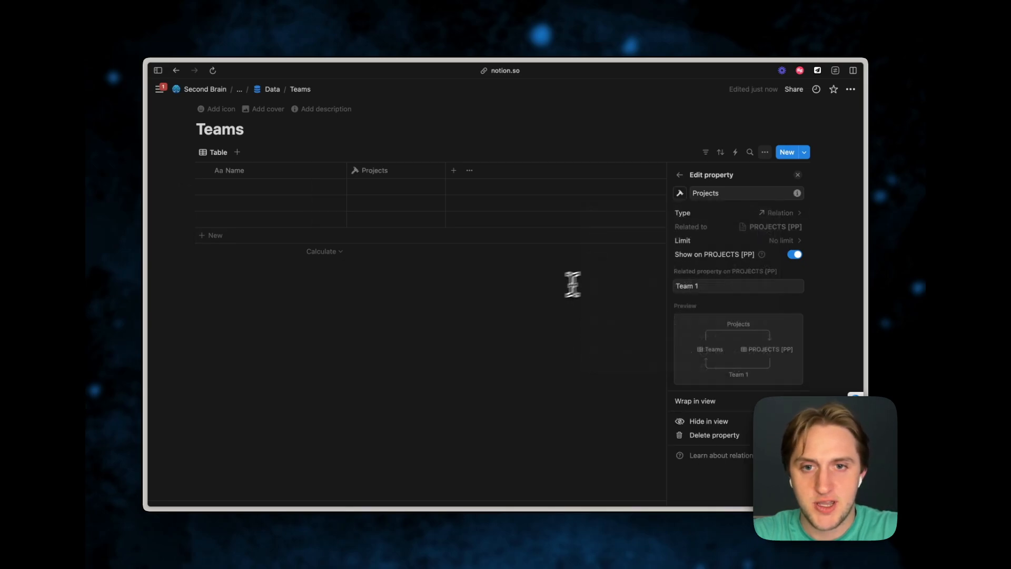
{"action": "left_click", "coordinate": [510, 321]}
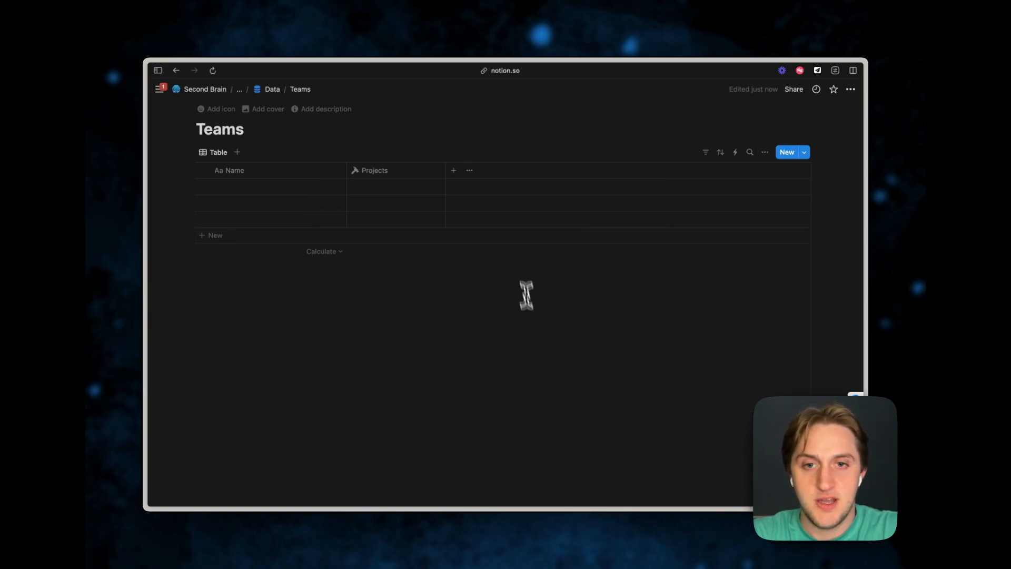
- Add a Rollup property to the Teams database and base it on the Projects relation
{"action": "left_click", "coordinate": [454, 173]}
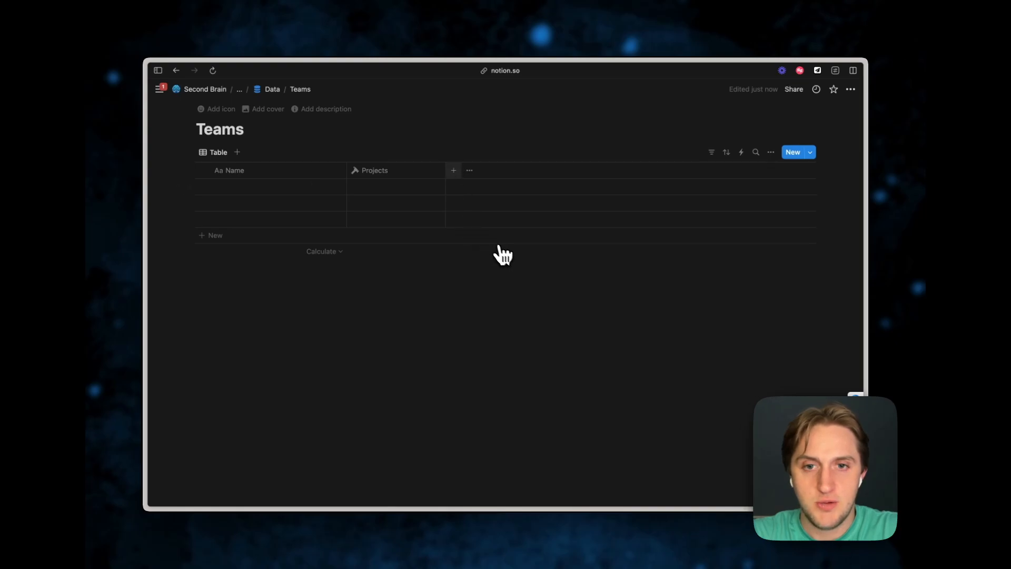
{"action": "type", "text": "roll"}
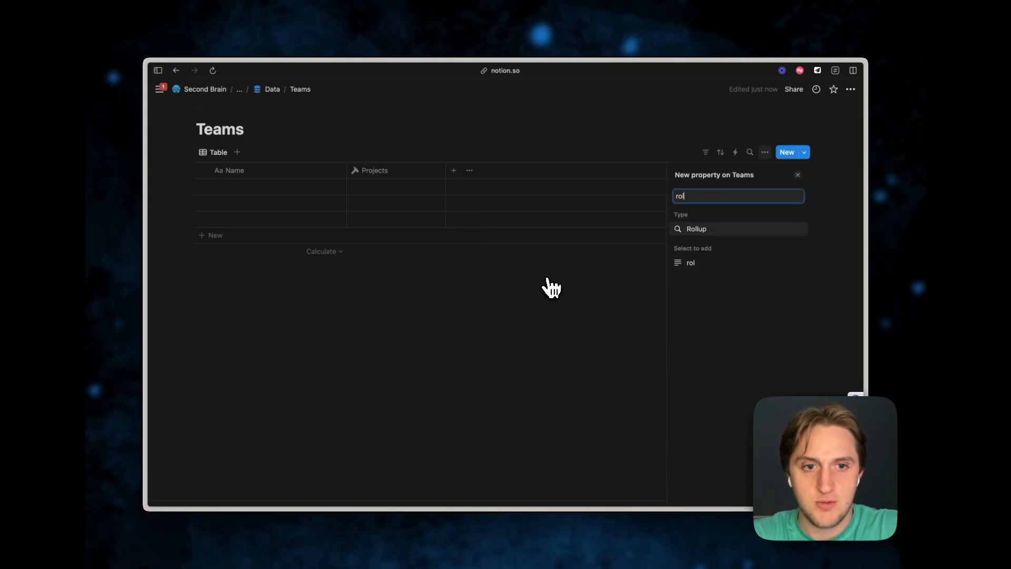
{"action": "left_click", "coordinate": [737, 231]}
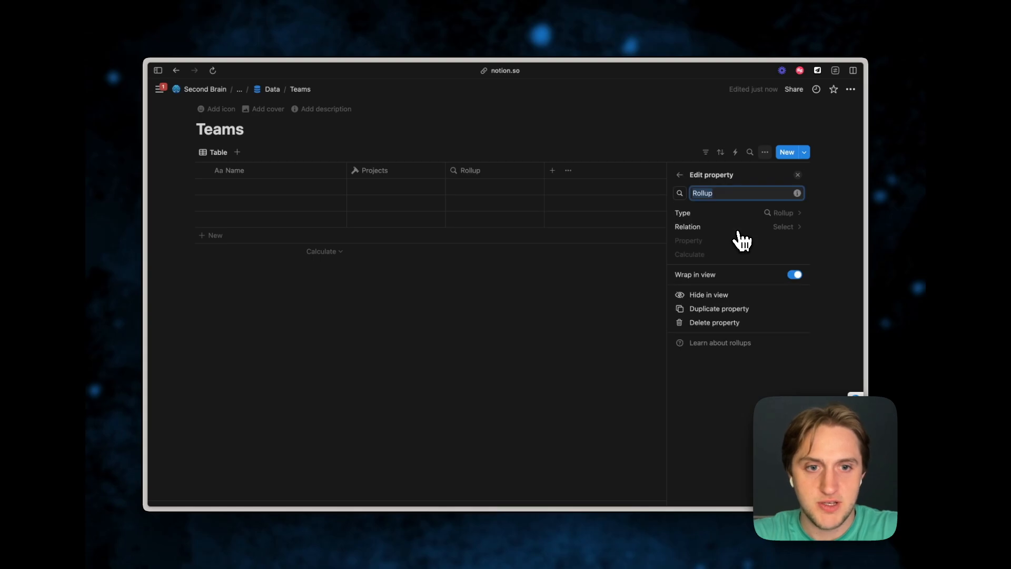
{"action": "left_click", "coordinate": [772, 228]}
{"action": "left_click", "coordinate": [753, 244]}
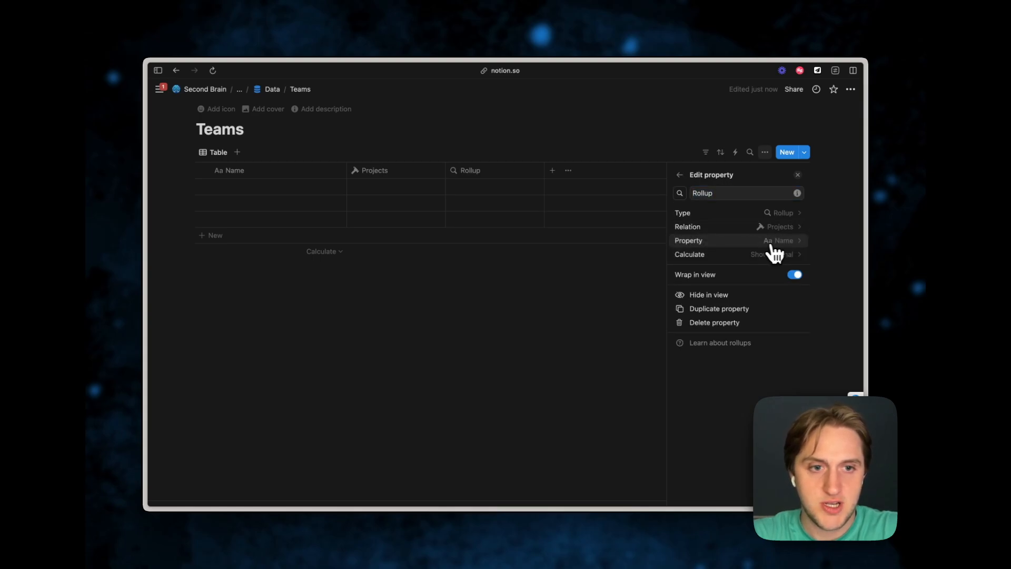
- Examine the properties available to the rollup and check which database the Projects relation links to
{"action": "left_click", "coordinate": [783, 241]}
{"action": "scroll", "coordinate": [718, 390], "scroll_direction": "down", "scroll_amount": 1}
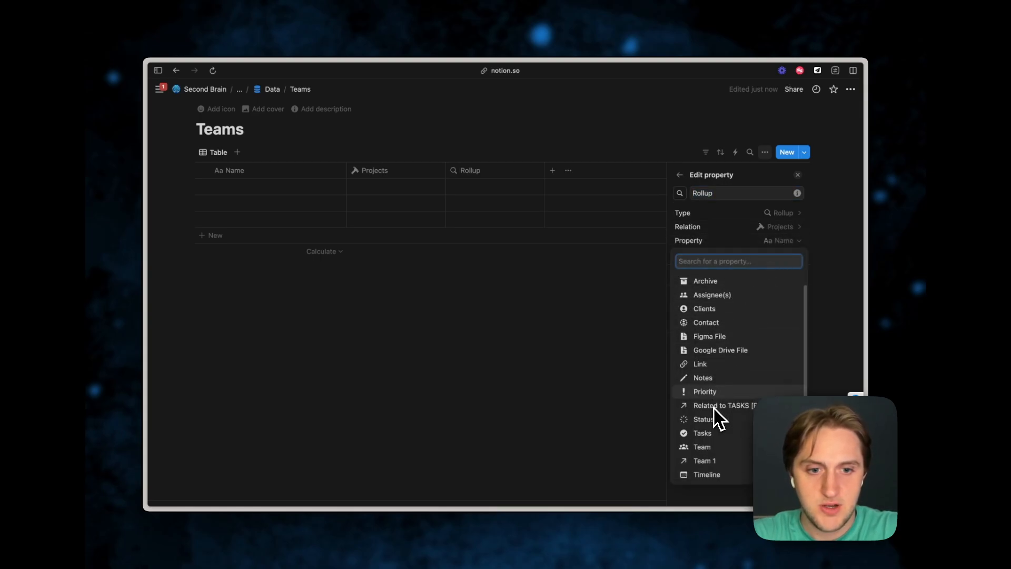
{"action": "left_click", "coordinate": [714, 211]}
{"action": "left_click", "coordinate": [754, 228]}
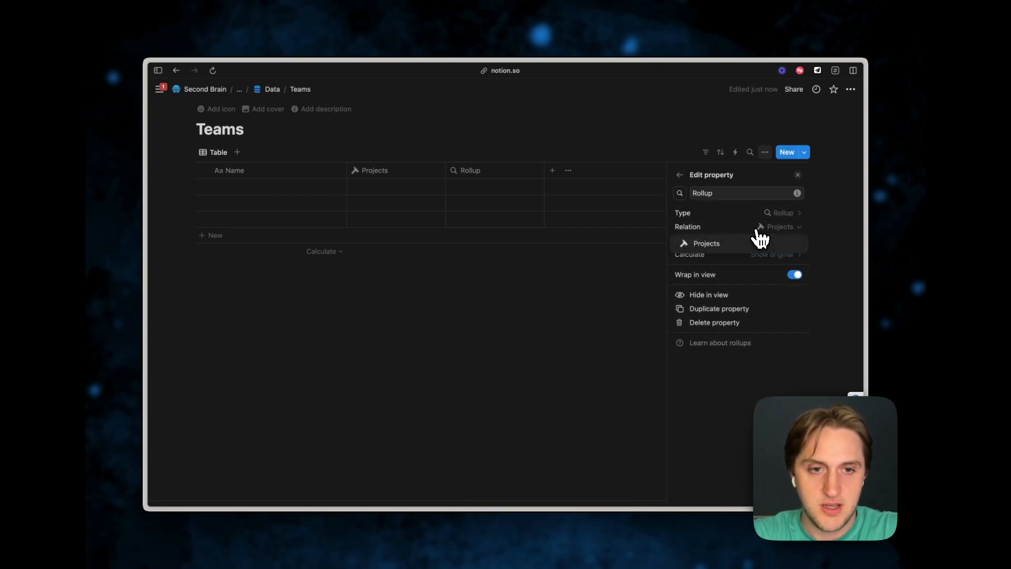
{"action": "left_click", "coordinate": [679, 176]}
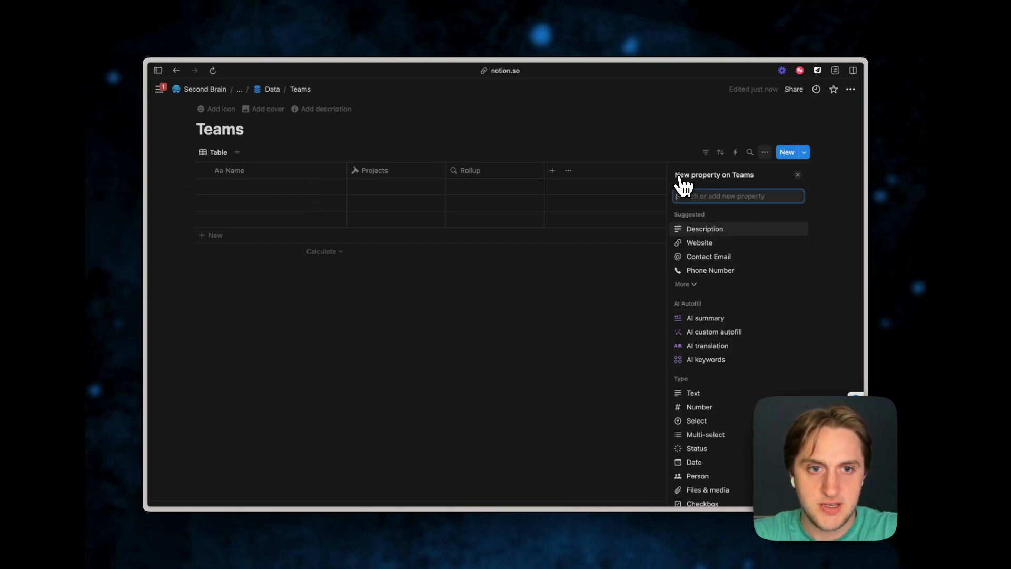
{"action": "left_click", "coordinate": [577, 312]}
{"action": "left_click", "coordinate": [386, 172]}
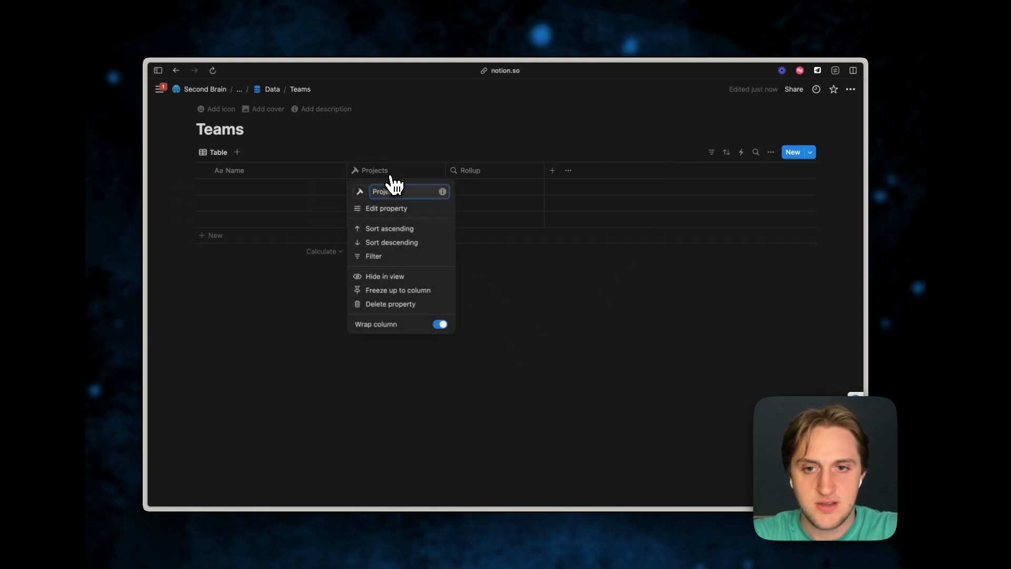
{"action": "left_click", "coordinate": [411, 220]}
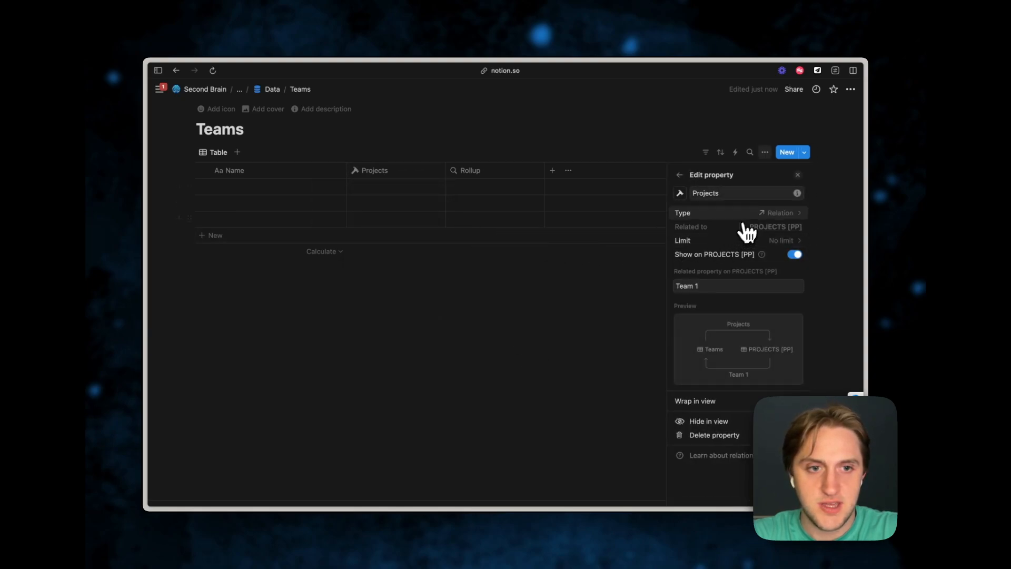
{"action": "left_click", "coordinate": [758, 232]}
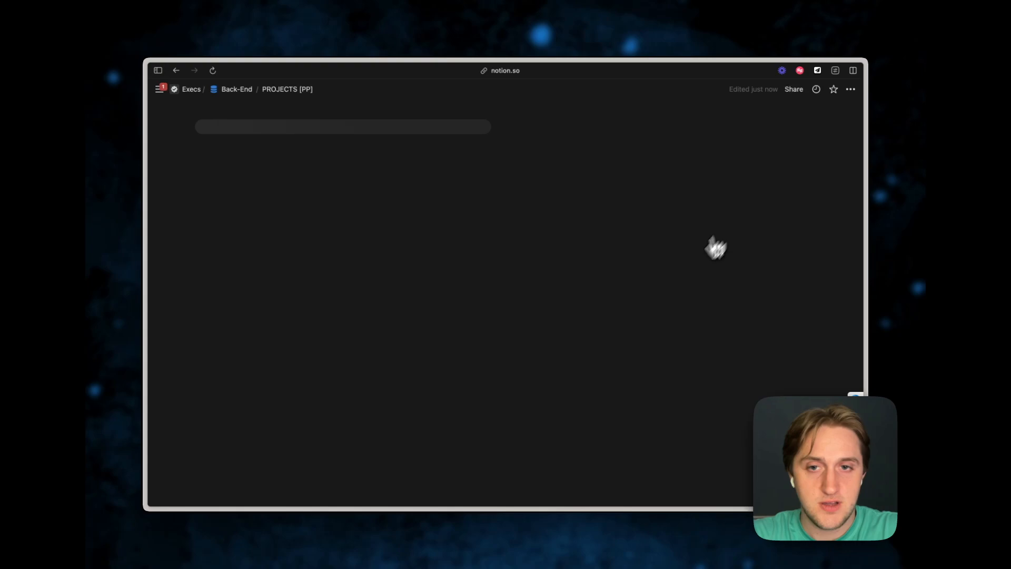
{"action": "key", "text": "super+bracketleft"}
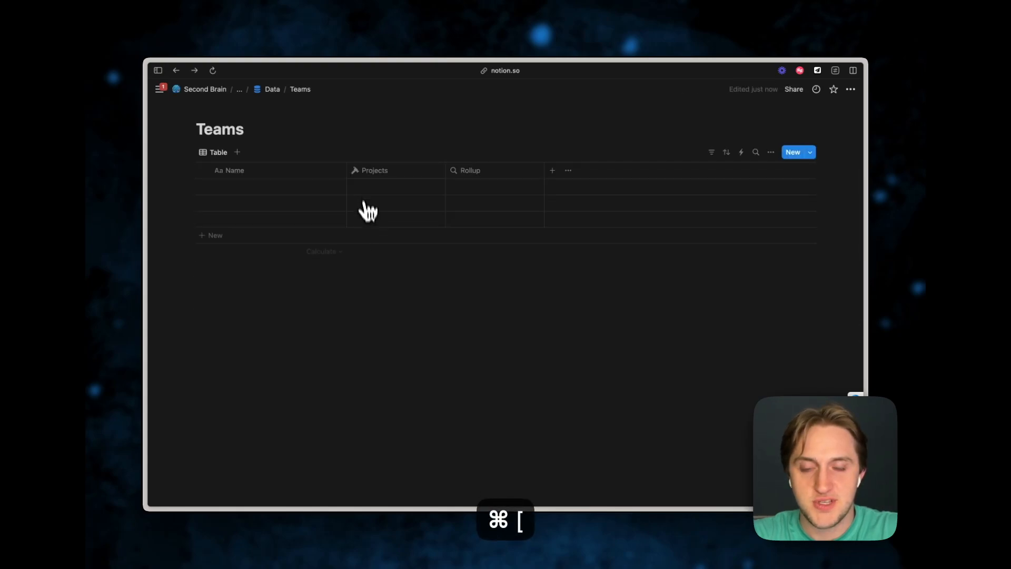
- Delete the Projects relation property from Teams together with its related property on PROJECTS [PP]
{"action": "left_click", "coordinate": [386, 177]}
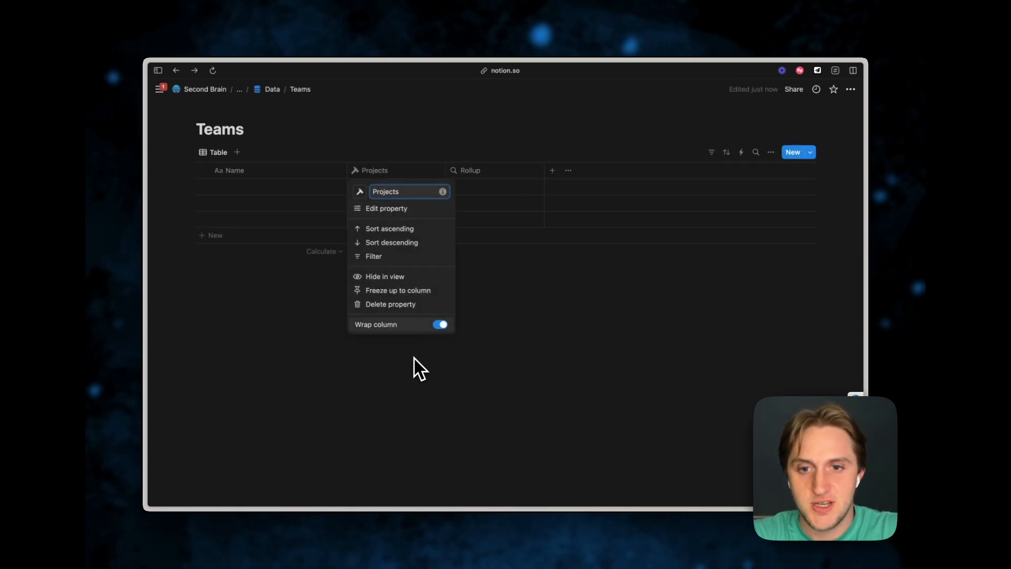
{"action": "left_click", "coordinate": [413, 305]}
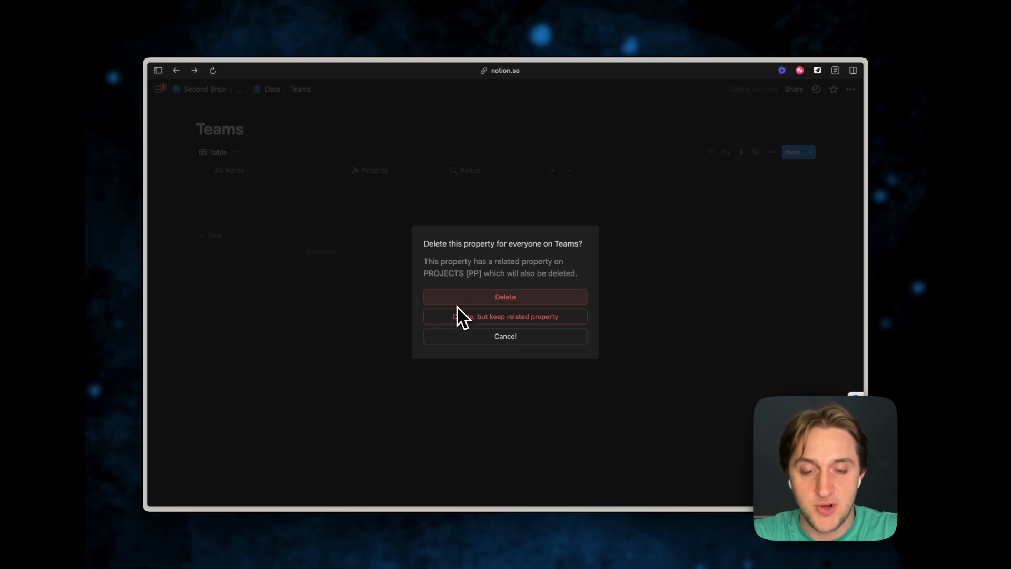
{"action": "left_click", "coordinate": [468, 299]}
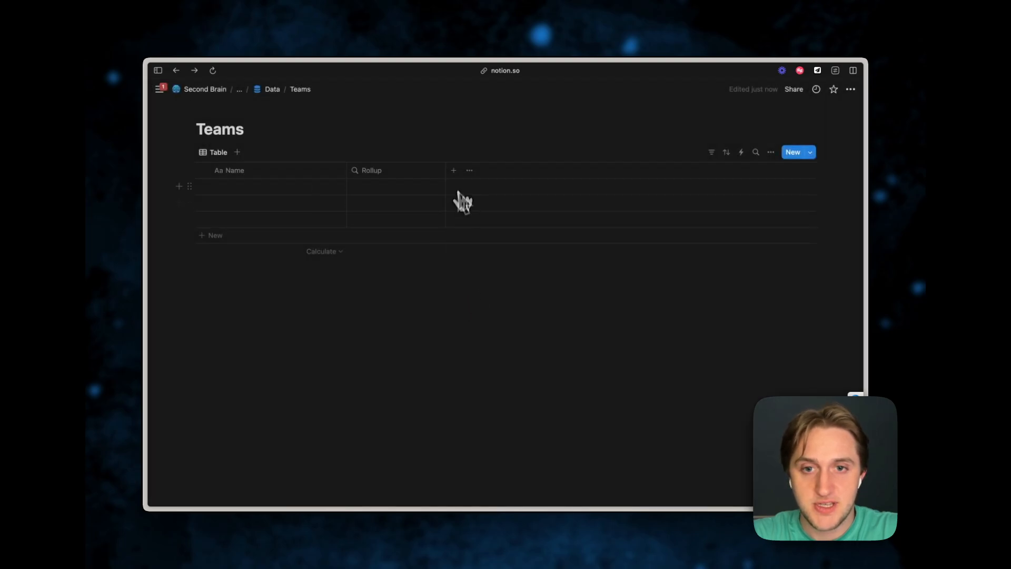
- Start a new relation property in Teams that links to the hammer-icon Projects database under Data
{"action": "left_click", "coordinate": [453, 170]}
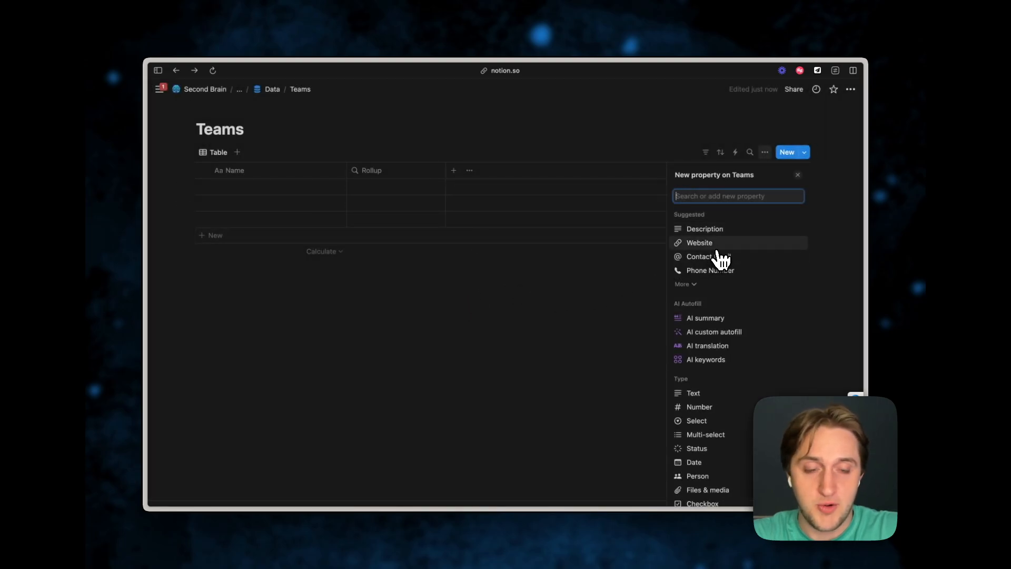
{"action": "type", "text": "projec"}
{"action": "key", "text": "super+BackSpace"}
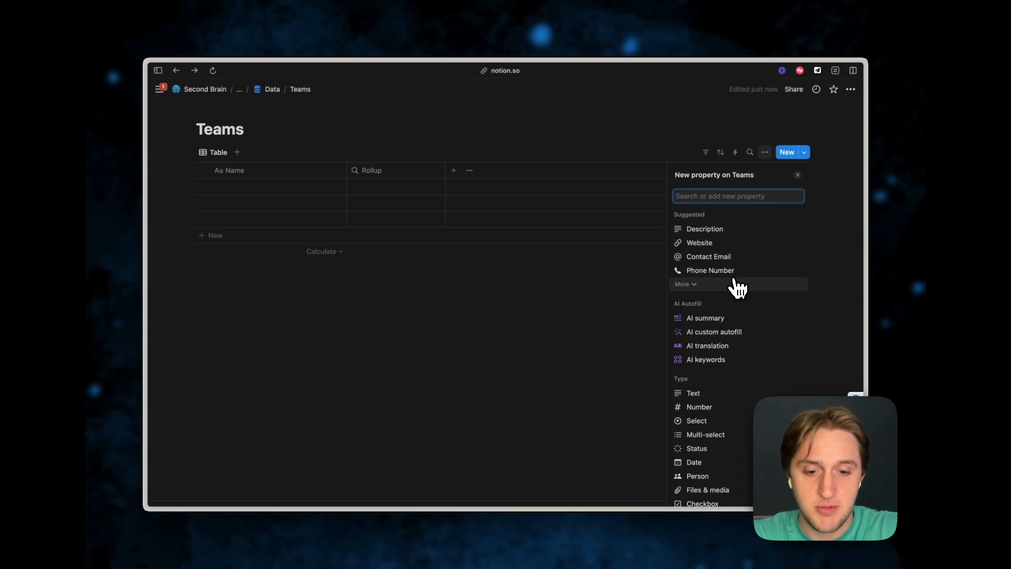
{"action": "type", "text": "rela"}
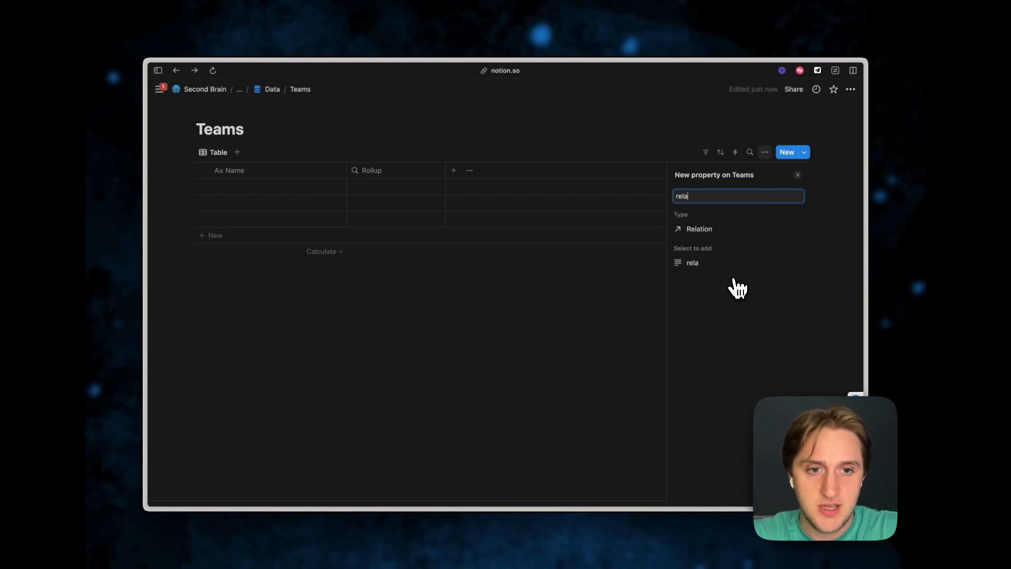
{"action": "left_click", "coordinate": [700, 231]}
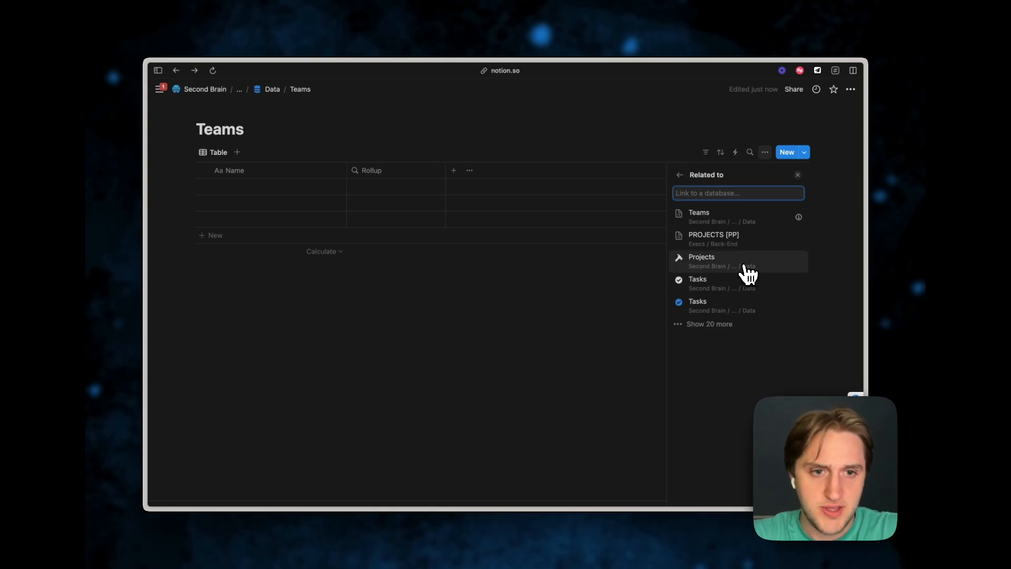
{"action": "left_click", "coordinate": [758, 266]}
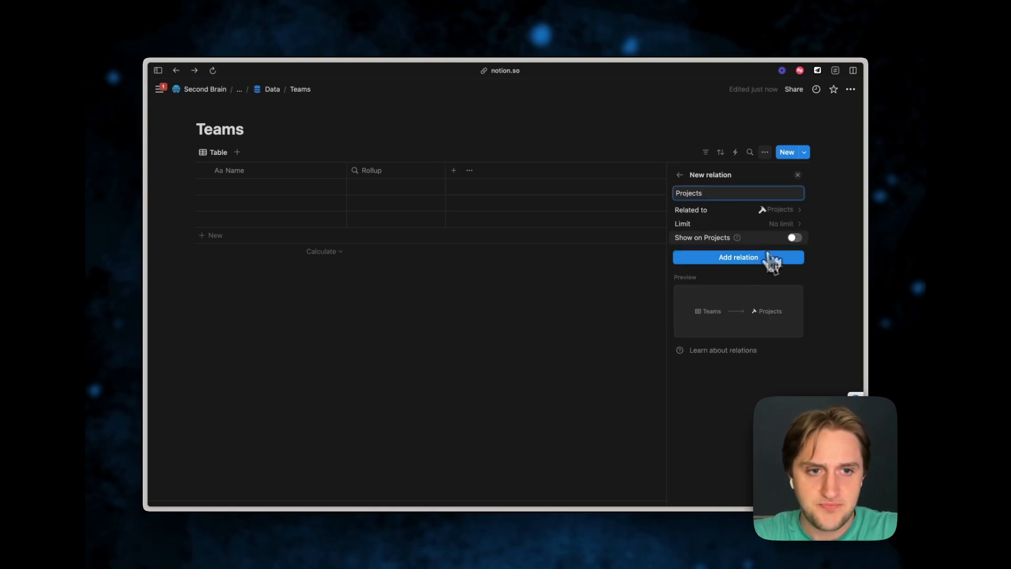
- Show the relation on Projects as a related property named Team and add the relation
{"action": "left_click", "coordinate": [794, 238]}
{"action": "left_click", "coordinate": [722, 269]}
{"action": "type", "text": "Te"}
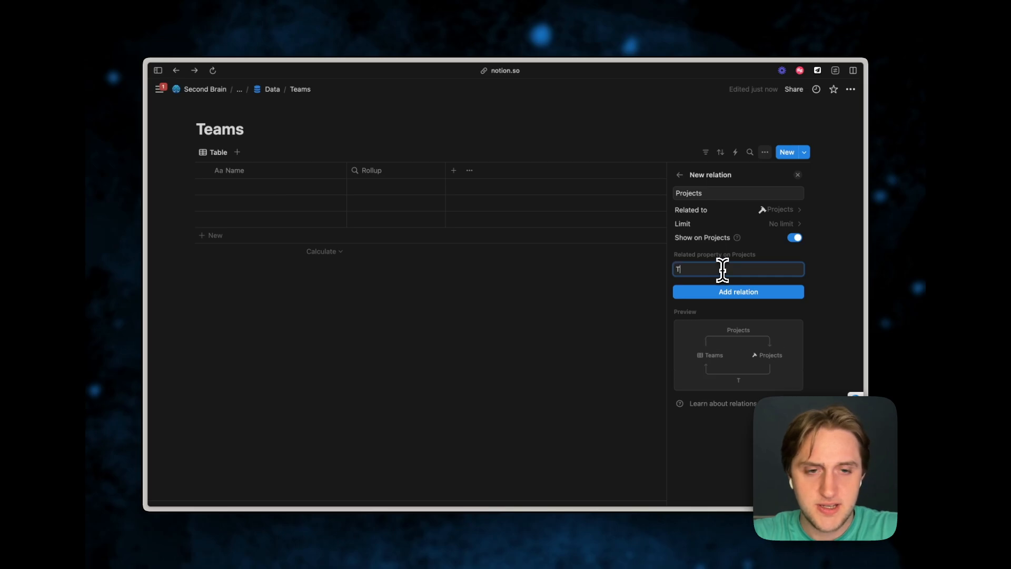
{"action": "key", "text": "BackSpace"}
{"action": "type", "text": "am"}
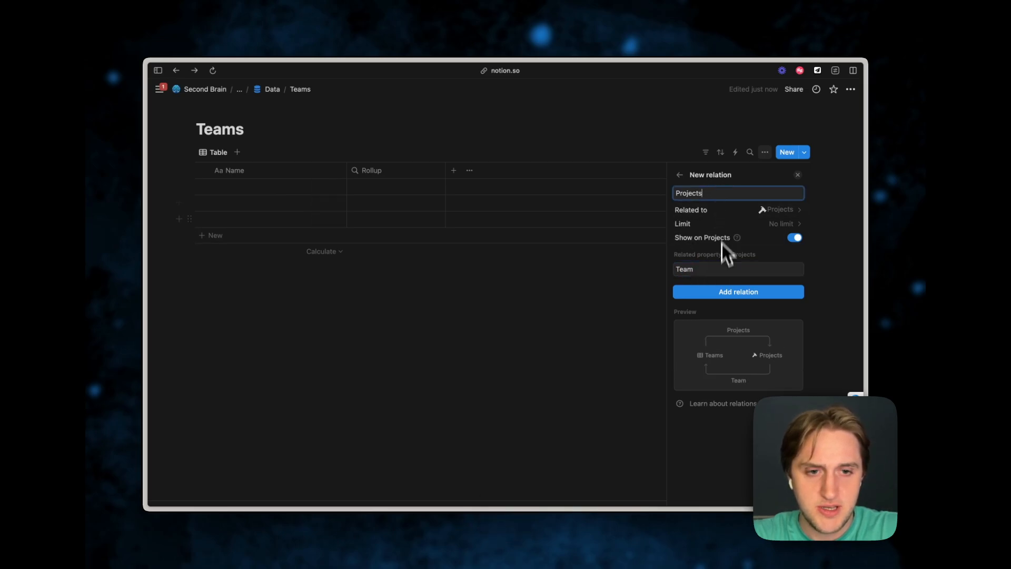
{"action": "left_click", "coordinate": [722, 296]}
{"action": "left_click", "coordinate": [627, 306]}
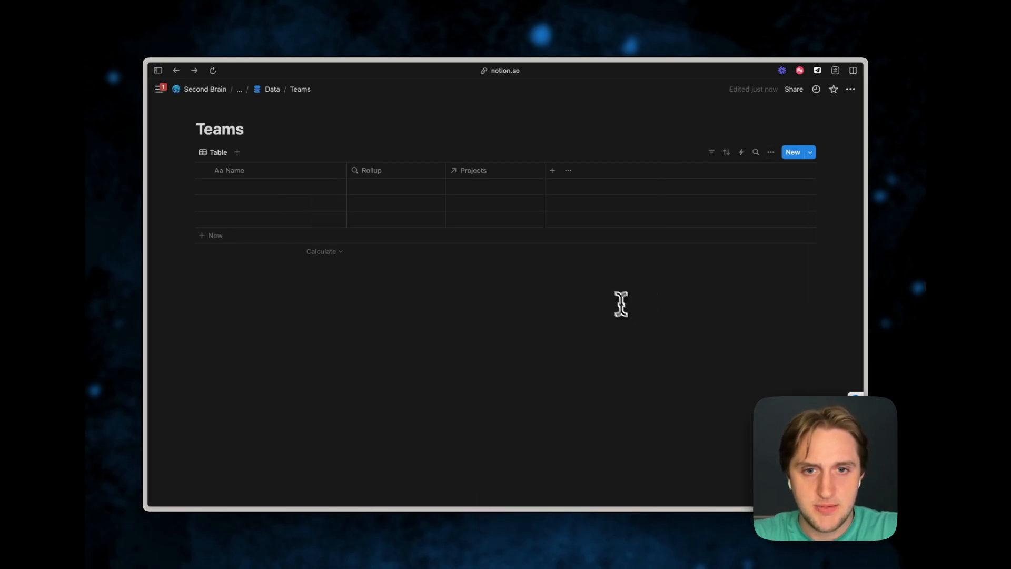
- Give the Projects property the hammer icon and move the Rollup column to follow Projects
{"action": "left_click", "coordinate": [473, 177]}
{"action": "left_click", "coordinate": [454, 194]}
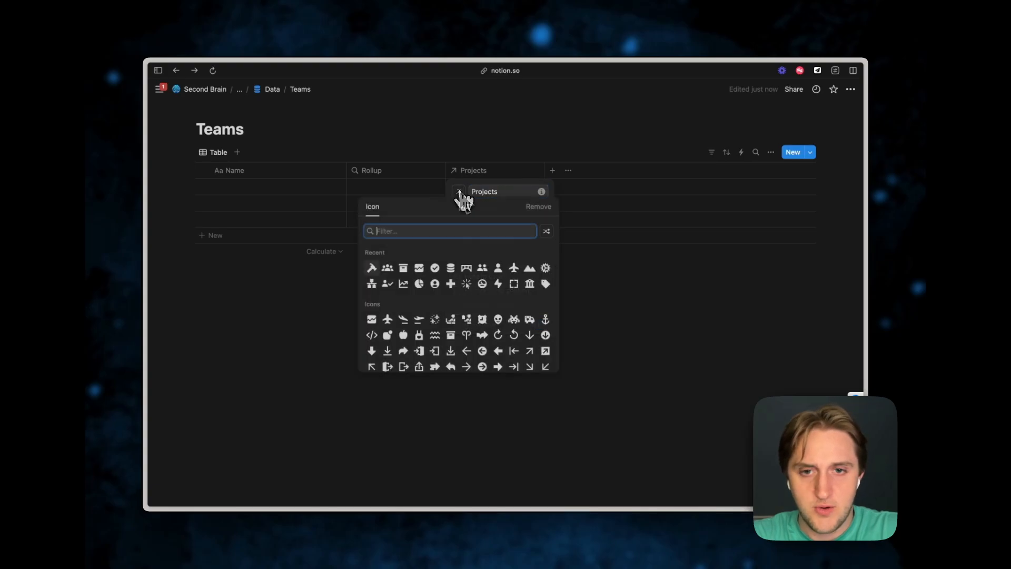
{"action": "left_click", "coordinate": [373, 272]}
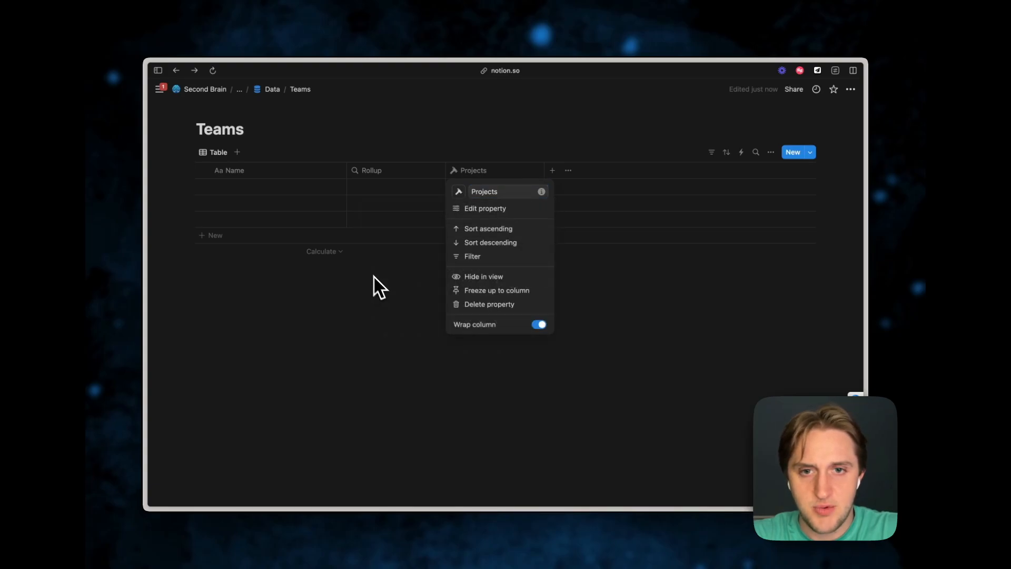
{"action": "left_click", "coordinate": [416, 315]}
{"action": "left_click_drag", "start_coordinate": [410, 170], "coordinate": [485, 176]}
- Set the Rollup property's relation to Projects
{"action": "left_click", "coordinate": [500, 174]}
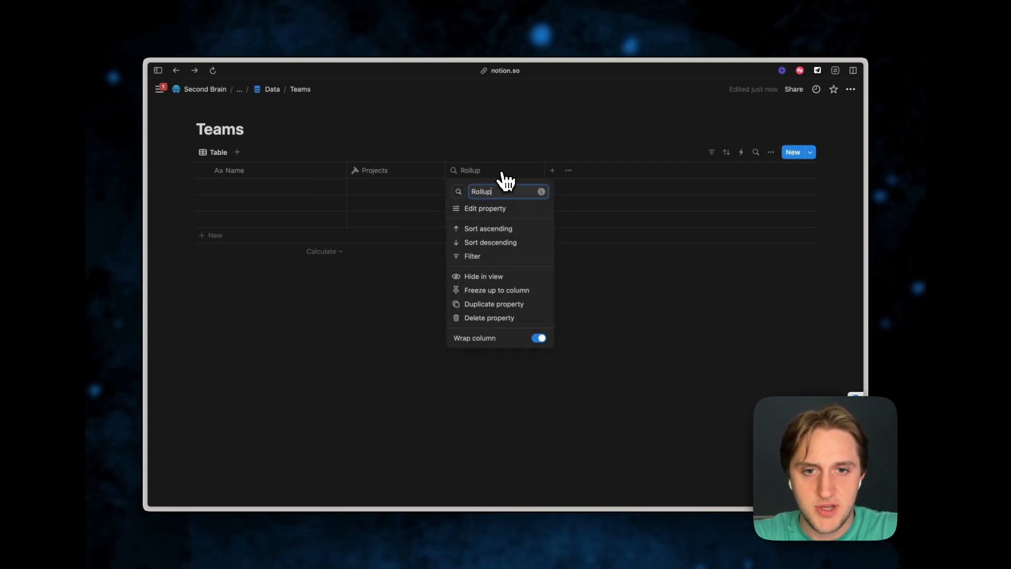
{"action": "left_click", "coordinate": [511, 209]}
{"action": "left_click", "coordinate": [753, 243]}
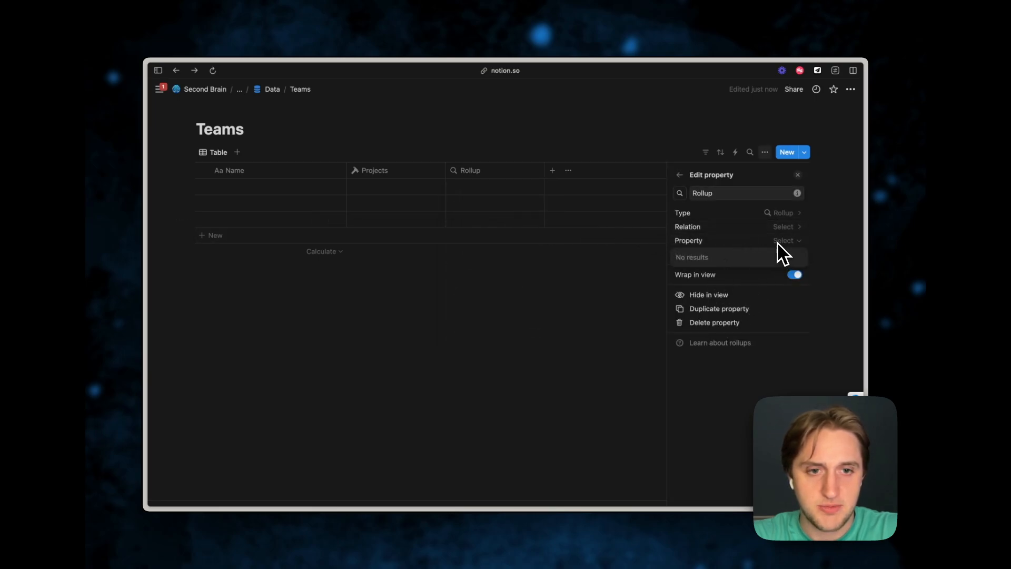
{"action": "left_click", "coordinate": [778, 241]}
{"action": "left_click", "coordinate": [788, 228]}
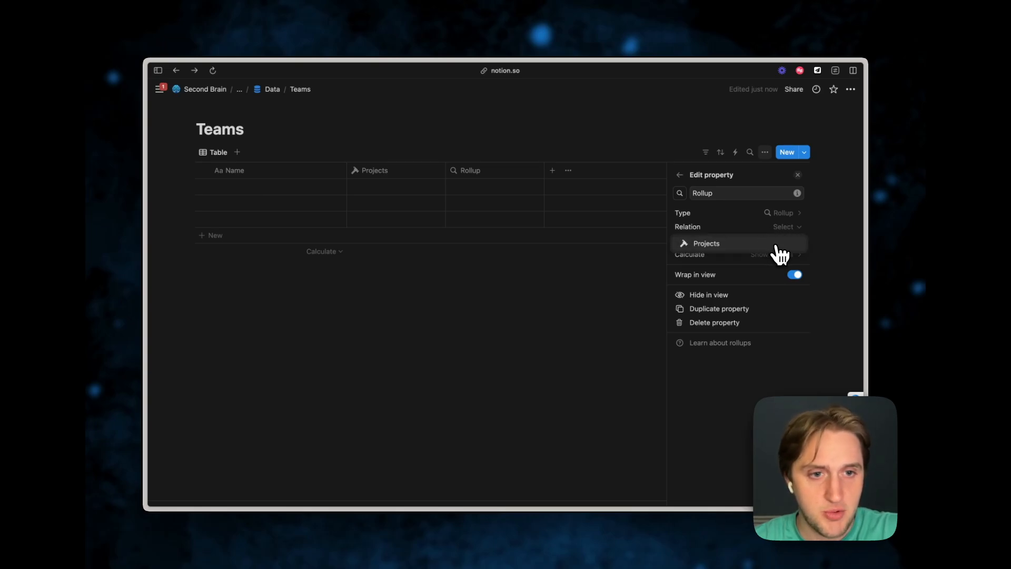
{"action": "left_click", "coordinate": [796, 249]}
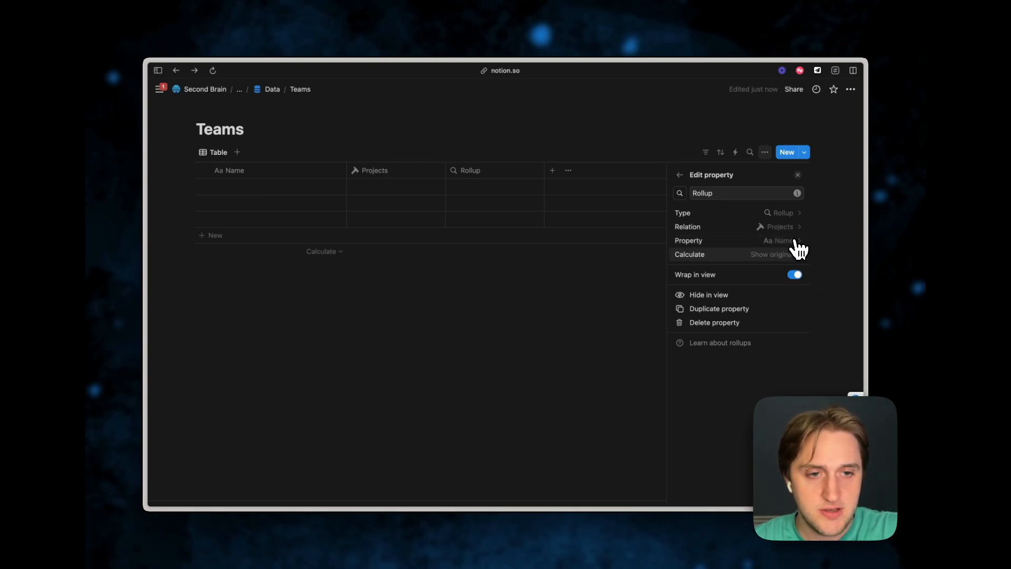
- Roll up the projects' Status property, calculated as Percent per group for the Complete group
{"action": "left_click", "coordinate": [795, 242]}
{"action": "left_click", "coordinate": [790, 240]}
{"action": "left_click", "coordinate": [790, 241]}
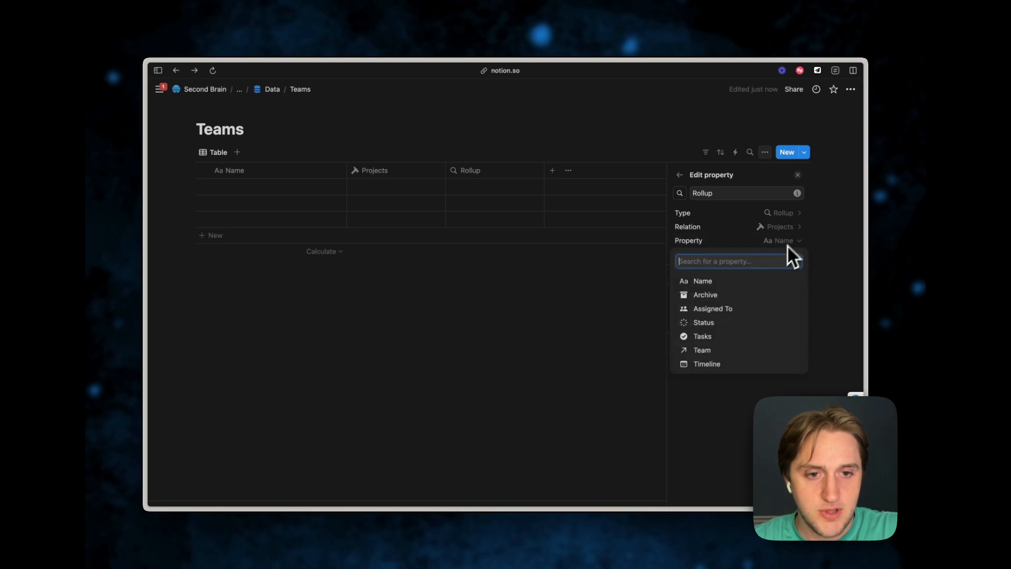
{"action": "left_click", "coordinate": [734, 322]}
{"action": "left_click", "coordinate": [783, 257]}
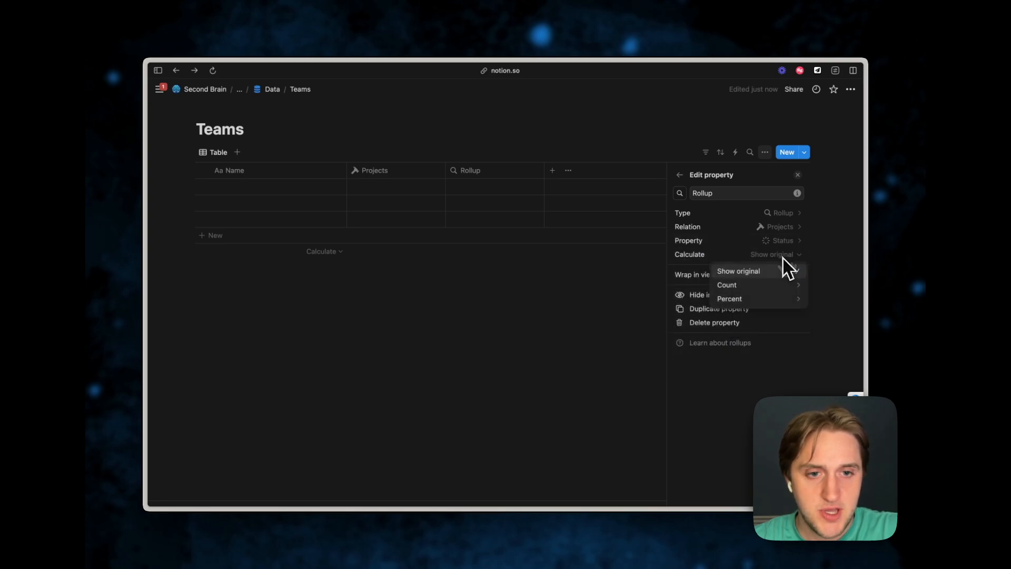
{"action": "mouse_move", "coordinate": [741, 298]}
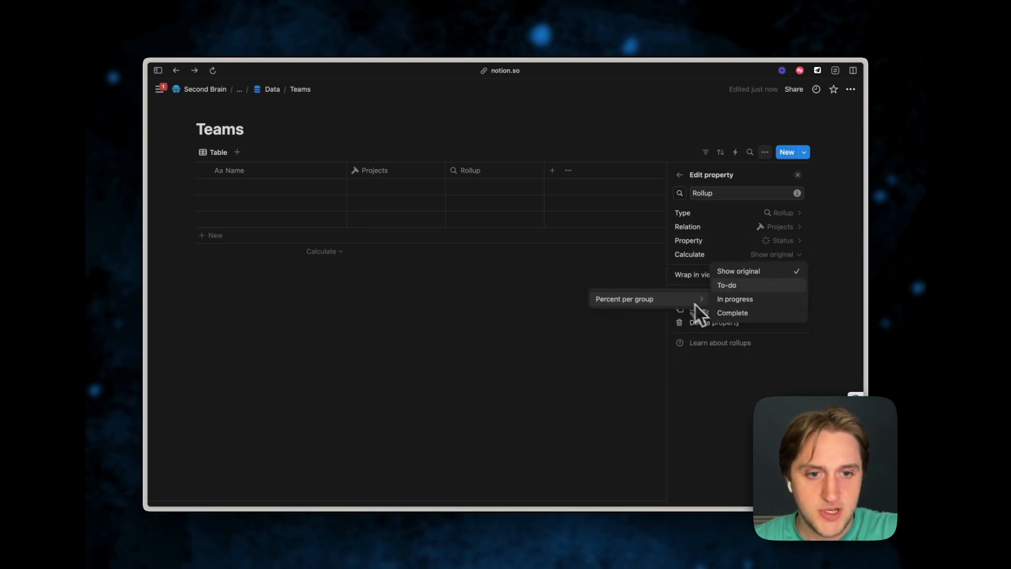
{"action": "left_click", "coordinate": [732, 323]}
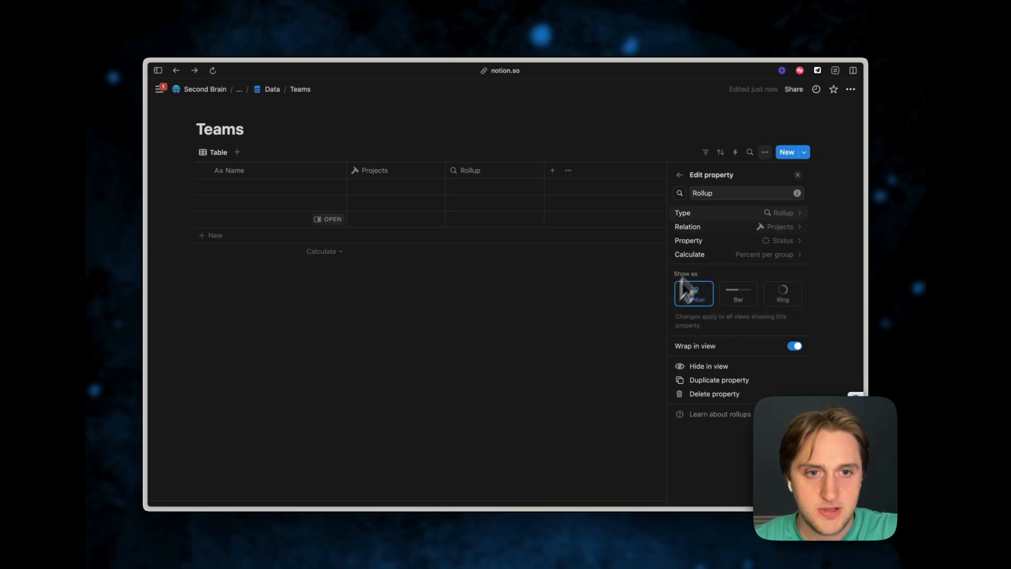
- Rename the Rollup property as Progress and give it the boxed activity-chart icon
{"action": "left_click", "coordinate": [723, 193]}
{"action": "key", "text": "super+BackSpace"}
{"action": "type", "text": "P"}
{"action": "key", "text": "BackSpace"}
{"action": "key", "text": "BackSpace"}
{"action": "key", "text": "BackSpace"}
{"action": "type", "text": "ogress"}
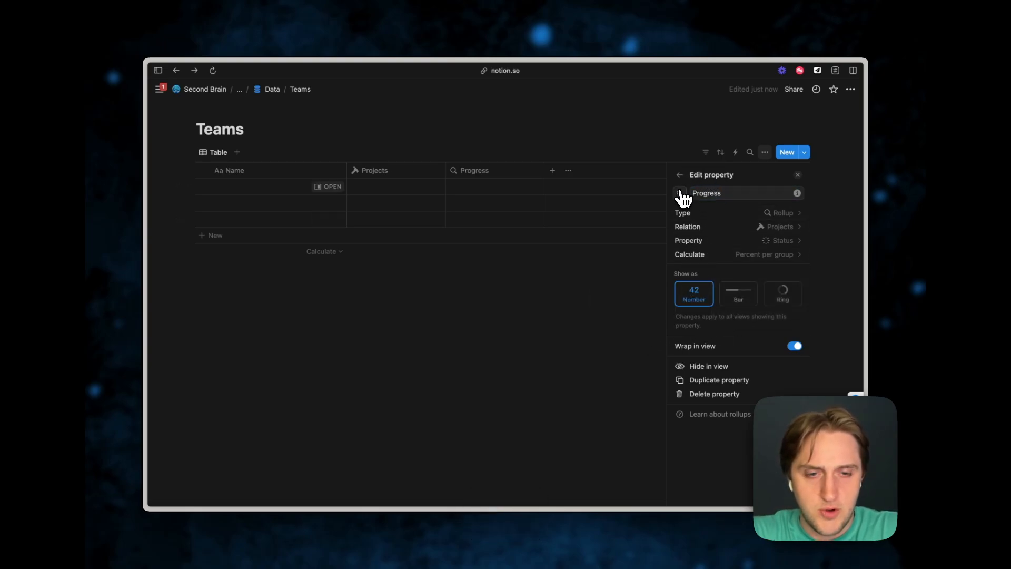
{"action": "left_click", "coordinate": [679, 193]}
{"action": "left_click", "coordinate": [639, 274]}
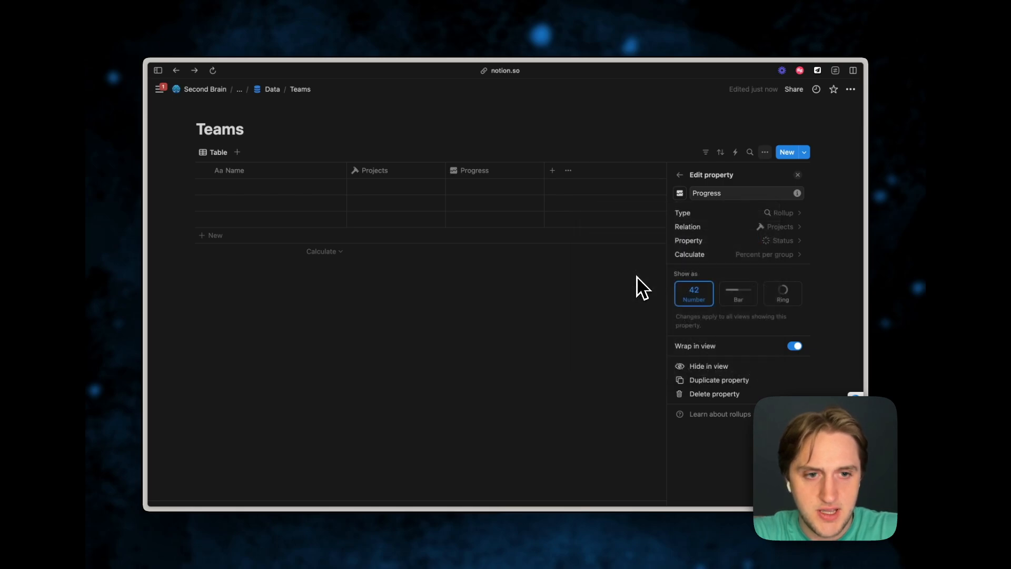
- Show the Progress property as a blue bar and close its settings
{"action": "left_click", "coordinate": [738, 298]}
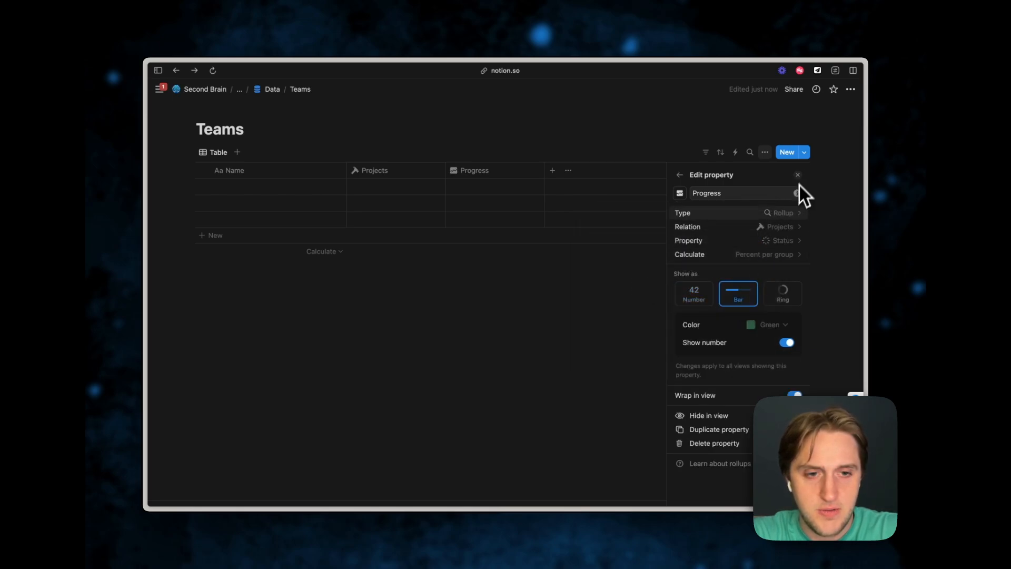
{"action": "left_click", "coordinate": [769, 326]}
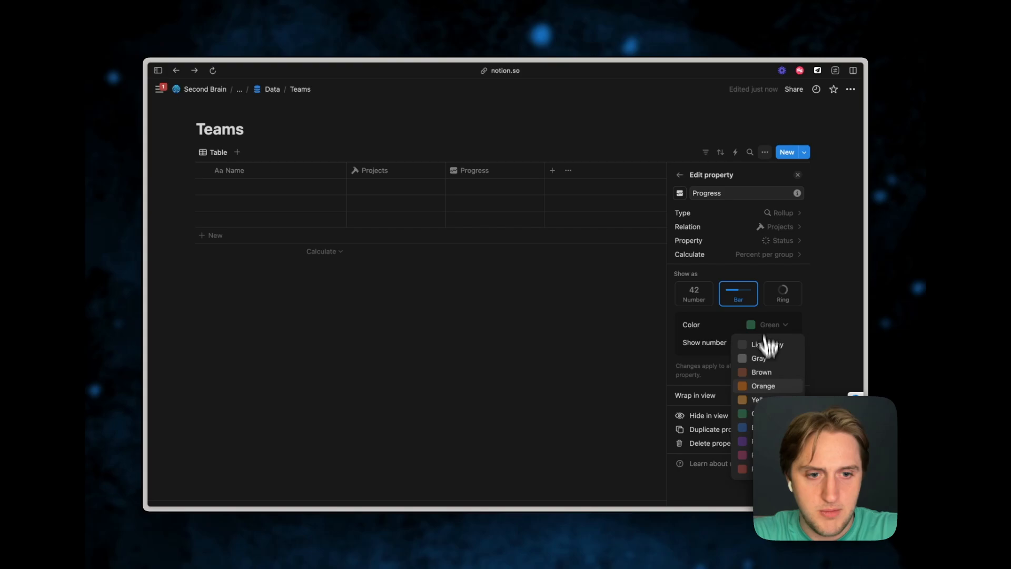
{"action": "left_click", "coordinate": [748, 427]}
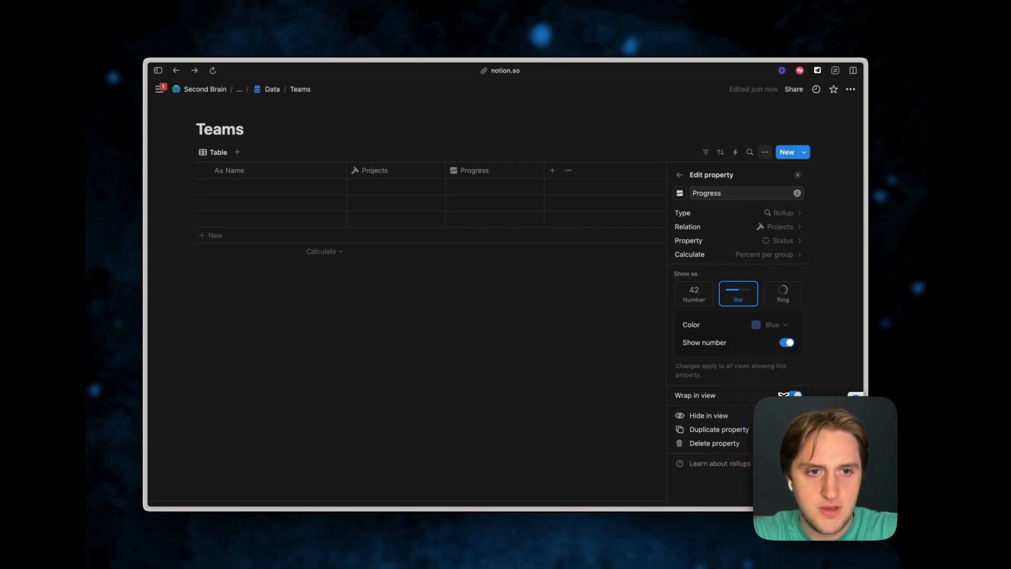
{"action": "left_click", "coordinate": [797, 174]}
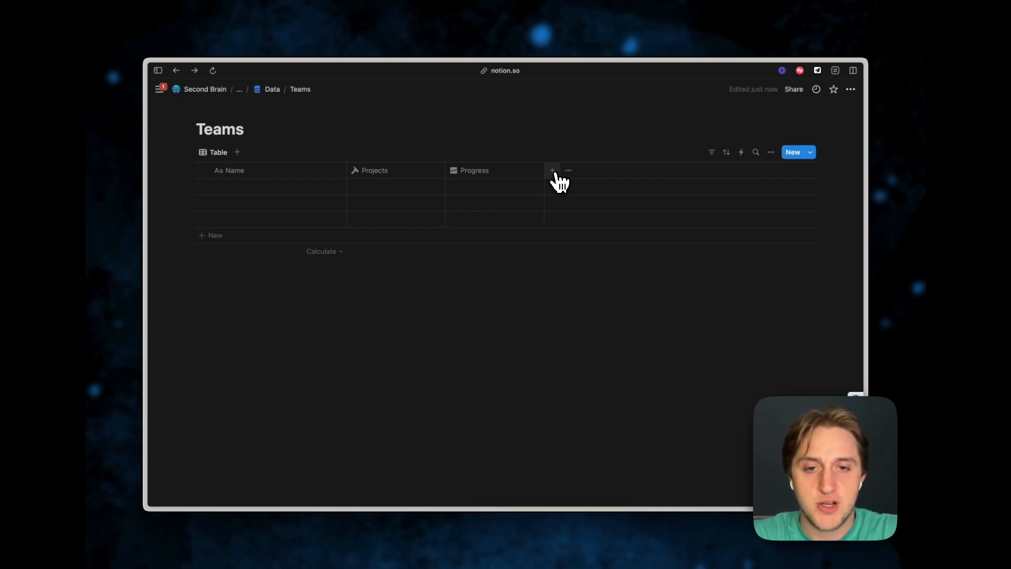
- Add a formula property to Teams and name it Team Project Progress
{"action": "left_click", "coordinate": [553, 171]}
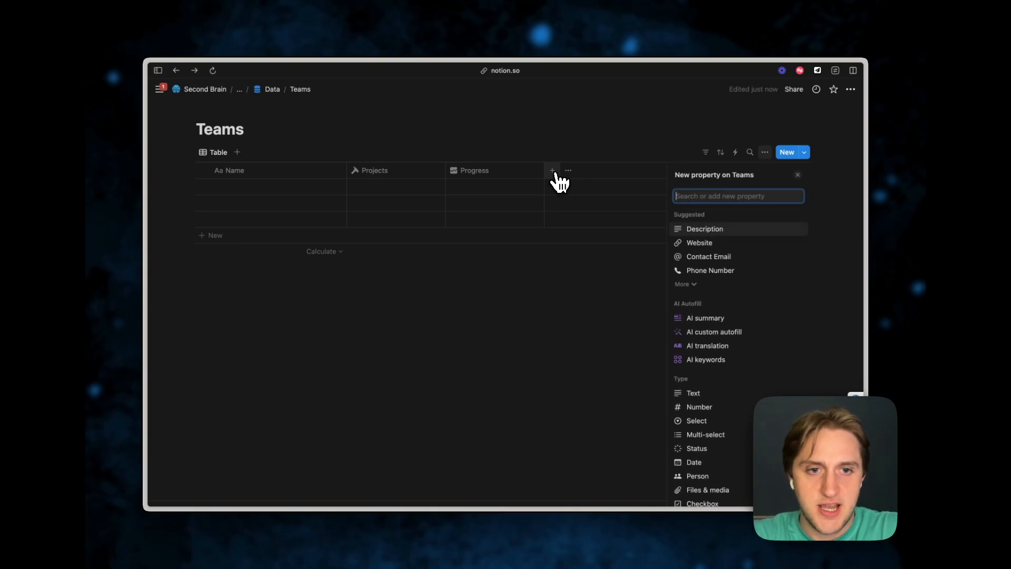
{"action": "type", "text": "for"}
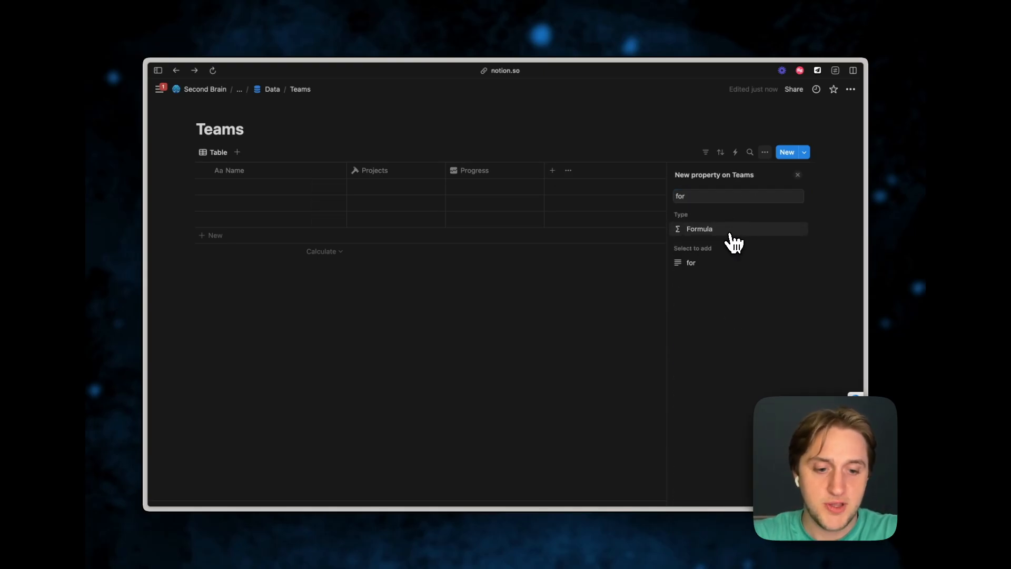
{"action": "left_click", "coordinate": [731, 234]}
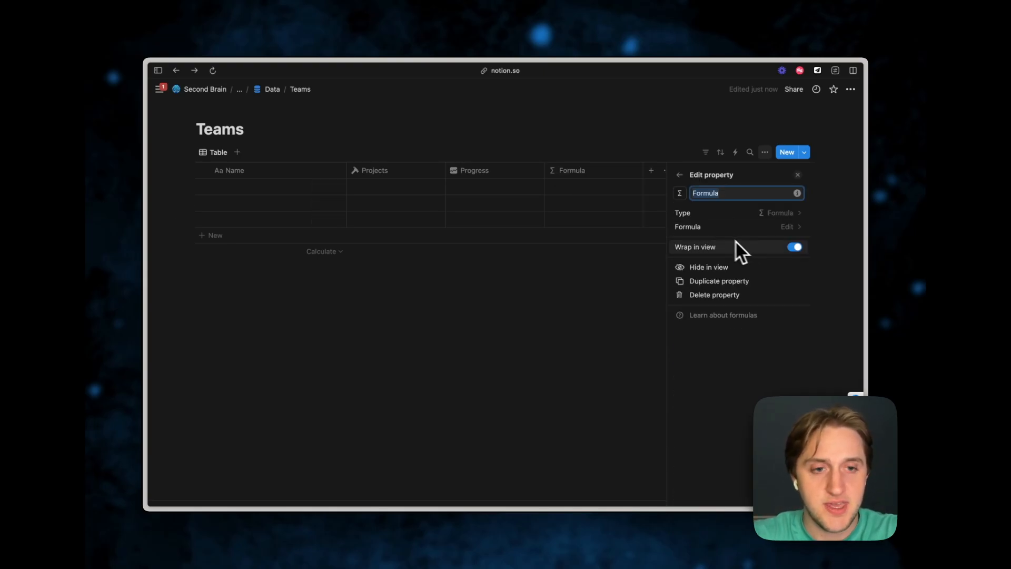
{"action": "key", "text": "super+BackSpace"}
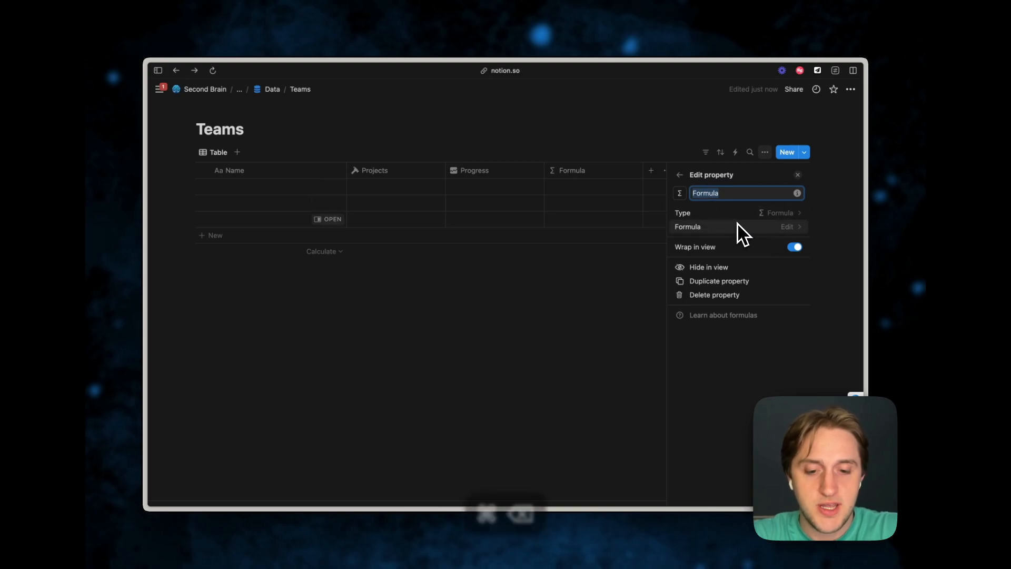
{"action": "type", "text": "Team Project P"}
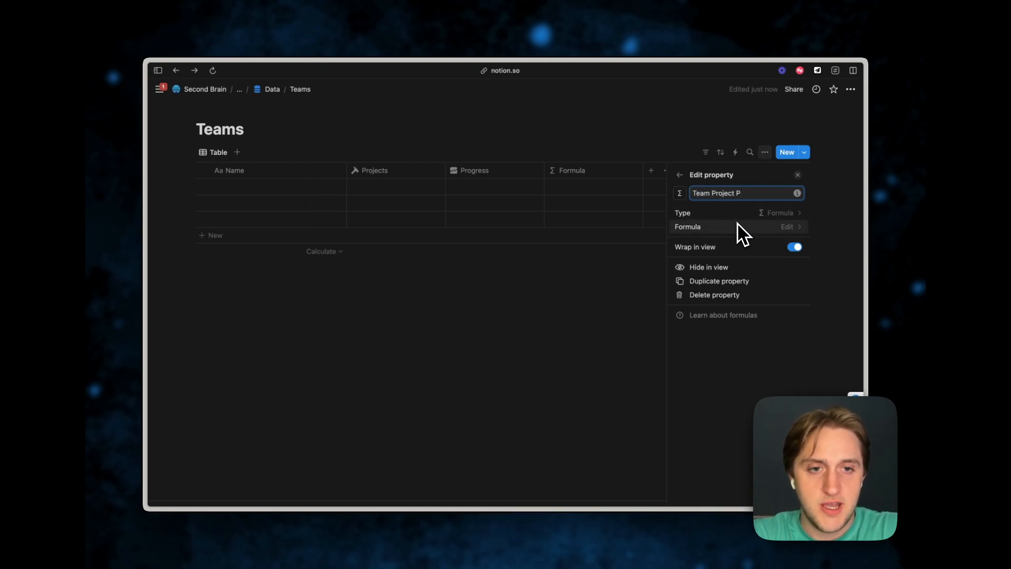
{"action": "key", "text": "BackSpace"}
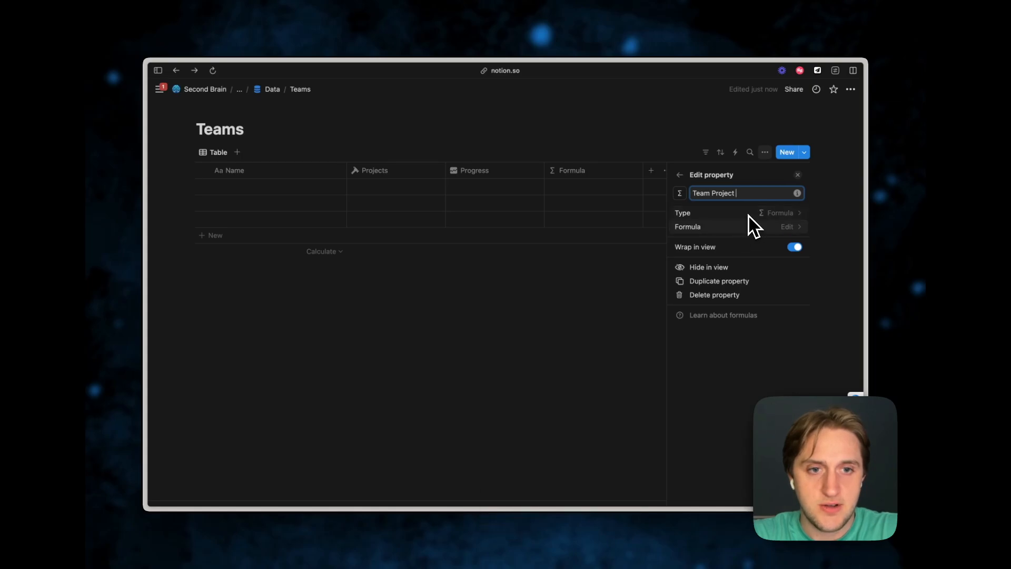
- Start the property's formula with a style function around the text "Team Project Progress:"
{"action": "left_click", "coordinate": [730, 237]}
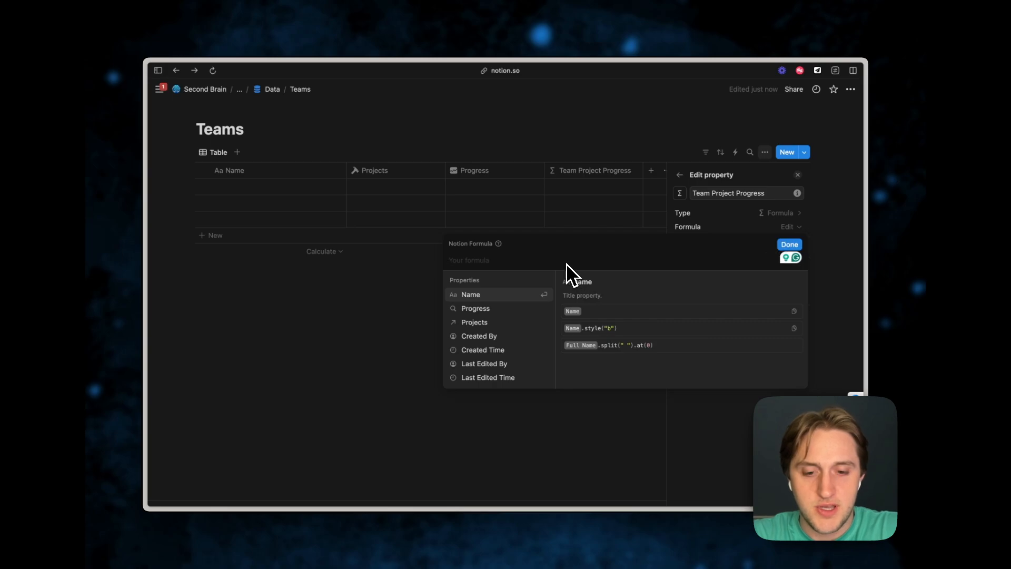
{"action": "type", "text": "style(\""}
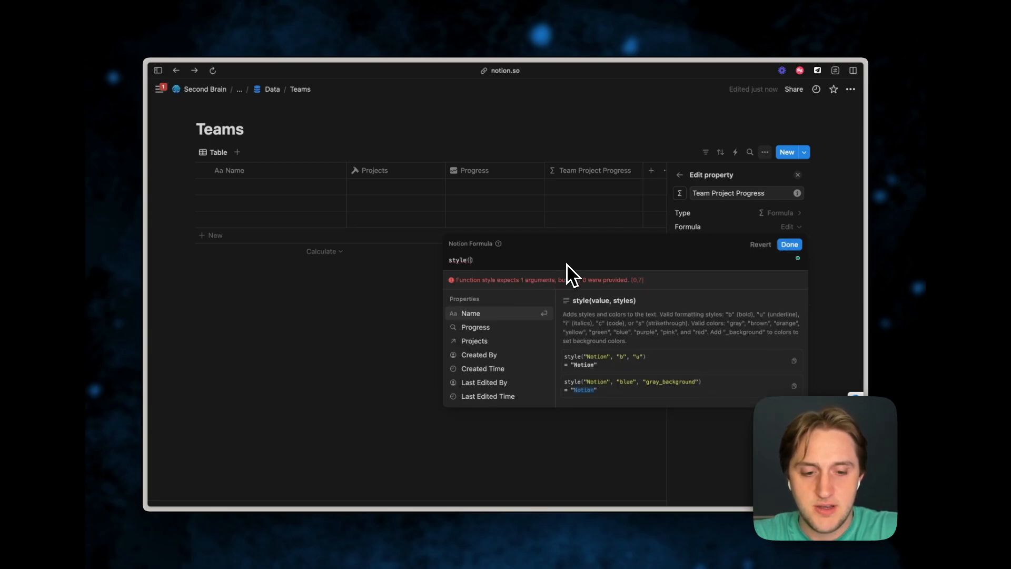
{"action": "type", "text": "Team Pro"}
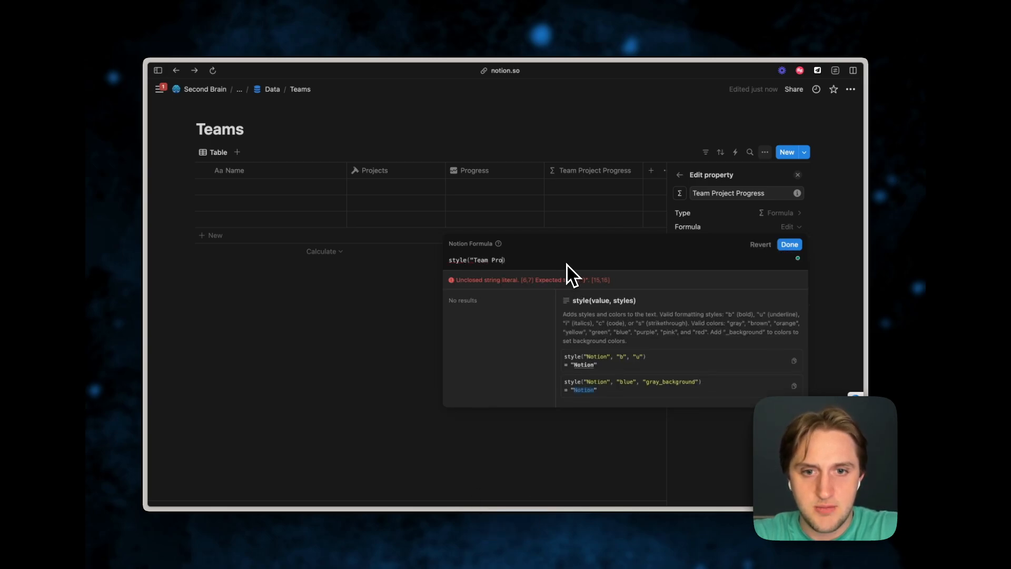
{"action": "type", "text": "ject Progres"}
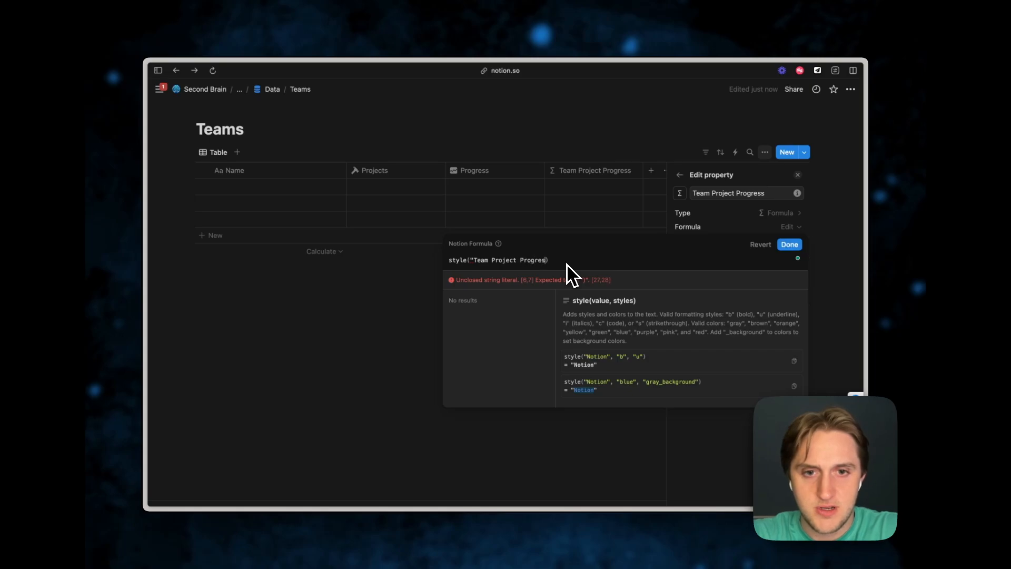
{"action": "type", "text": "s:\", \""}
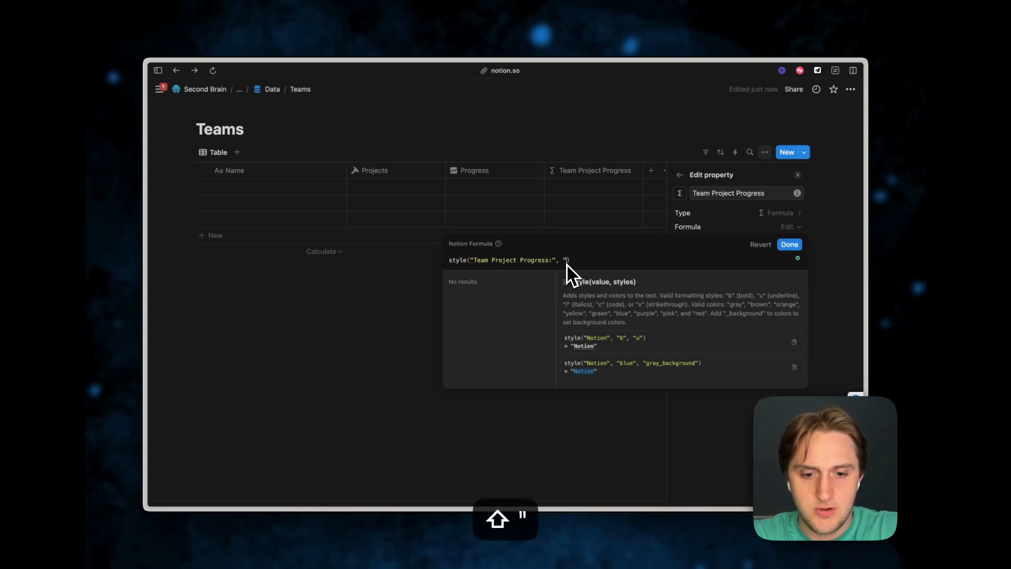
- Complete the style function with "b", "c", "blue" and "blue_background", save the formula and close the property settings
{"action": "type", "text": "b\""}
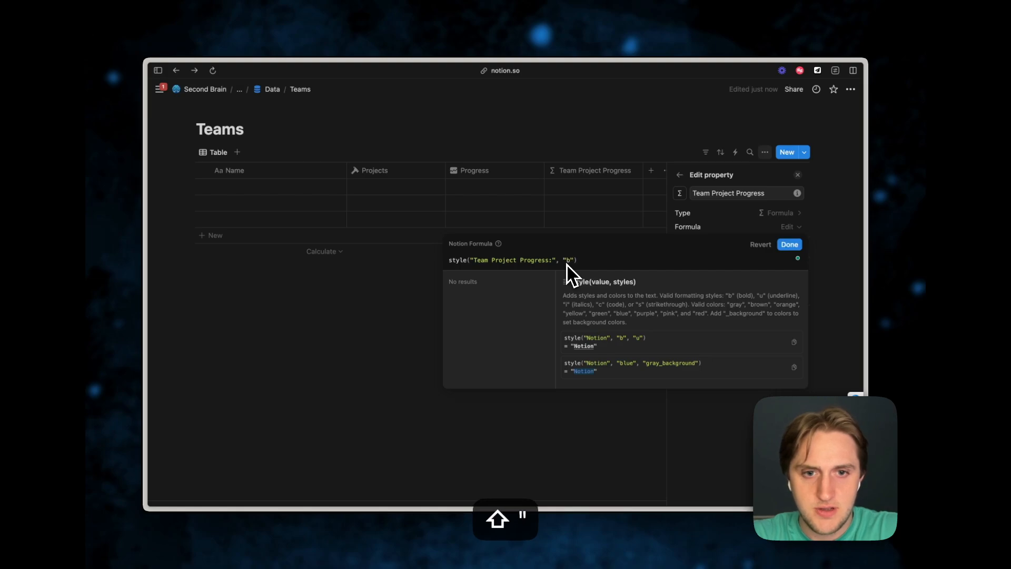
{"action": "type", "text": ", "}
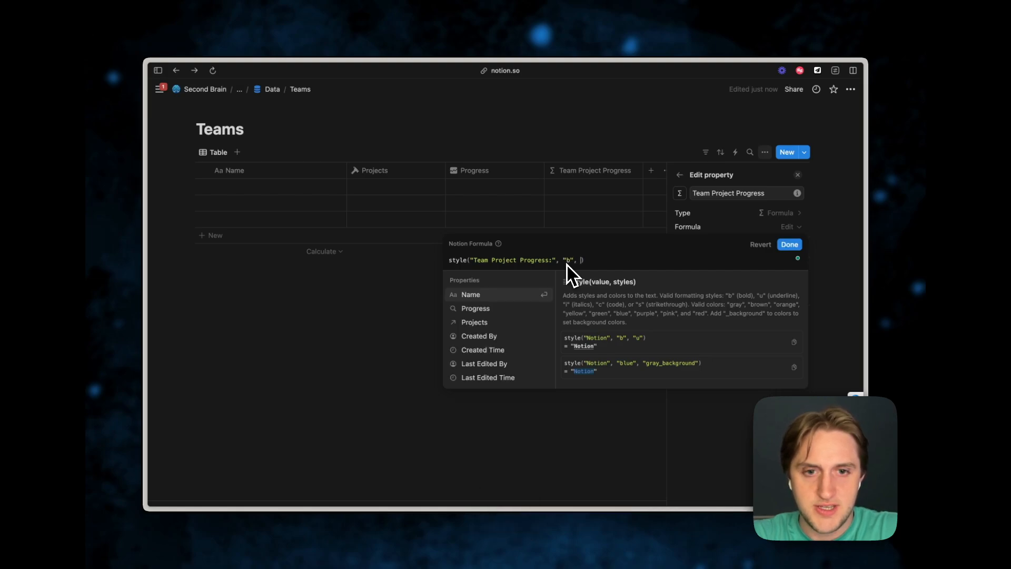
{"action": "type", "text": "\"c\""}
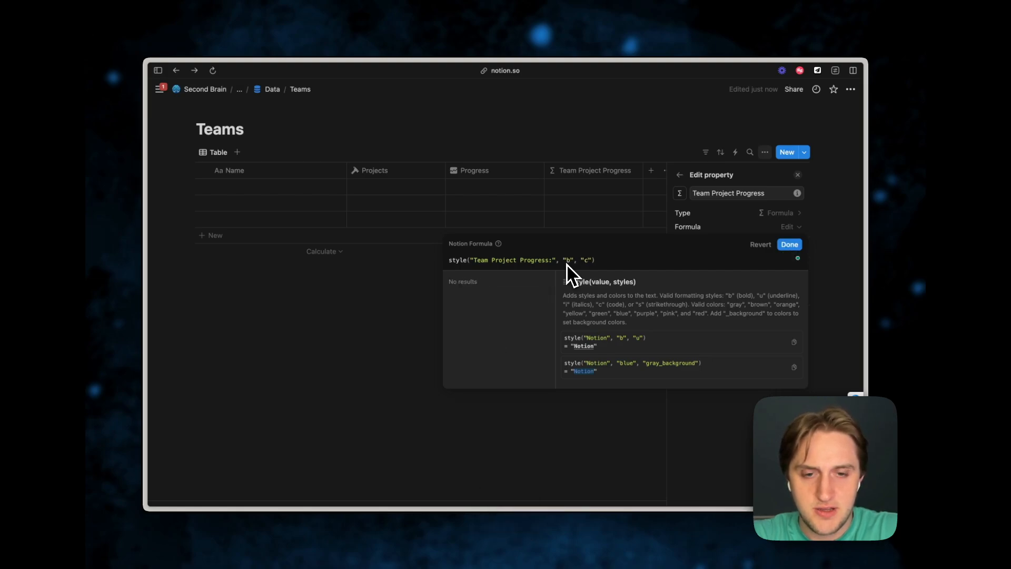
{"action": "type", "text": ", \"blue"}
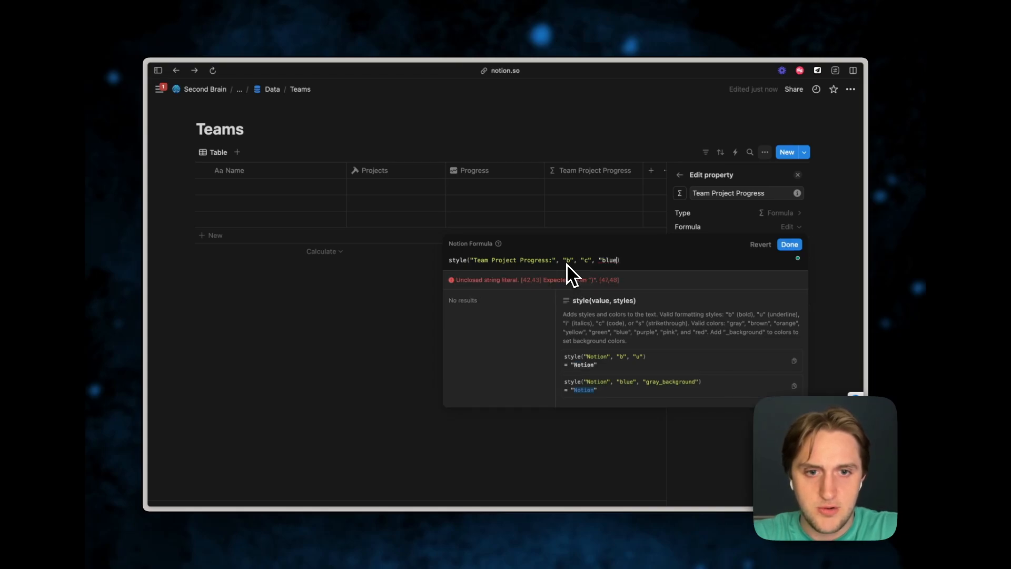
{"action": "type", "text": "\""}
{"action": "key", "text": "BackSpace"}
{"action": "type", "text": "\""}
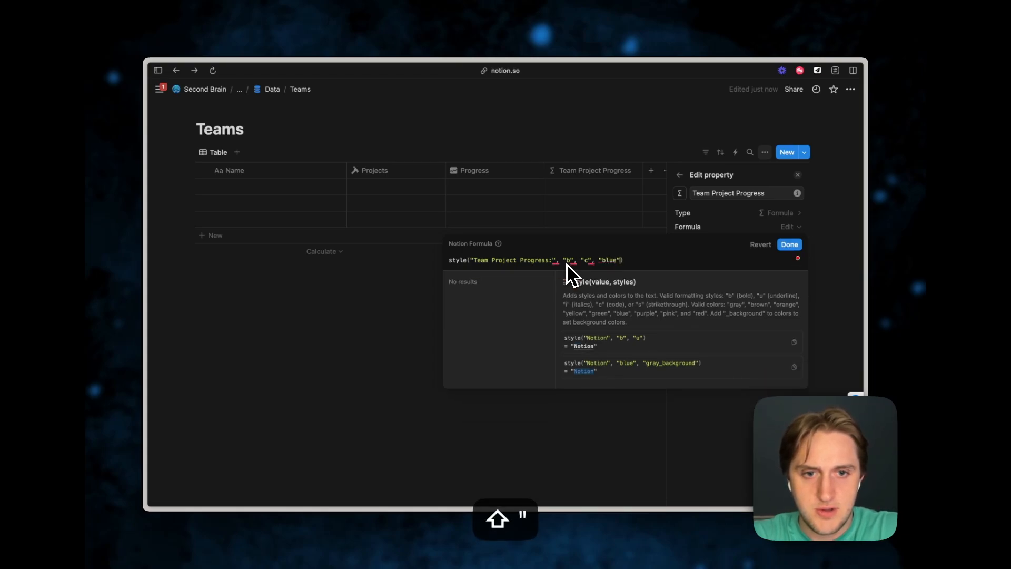
{"action": "type", "text": ", \"blue_"}
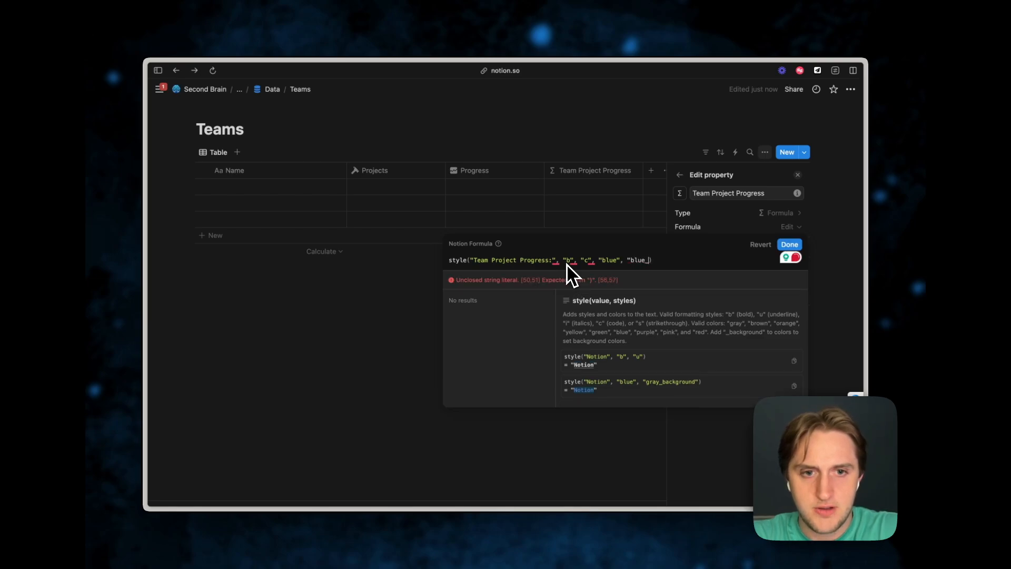
{"action": "type", "text": "background\""}
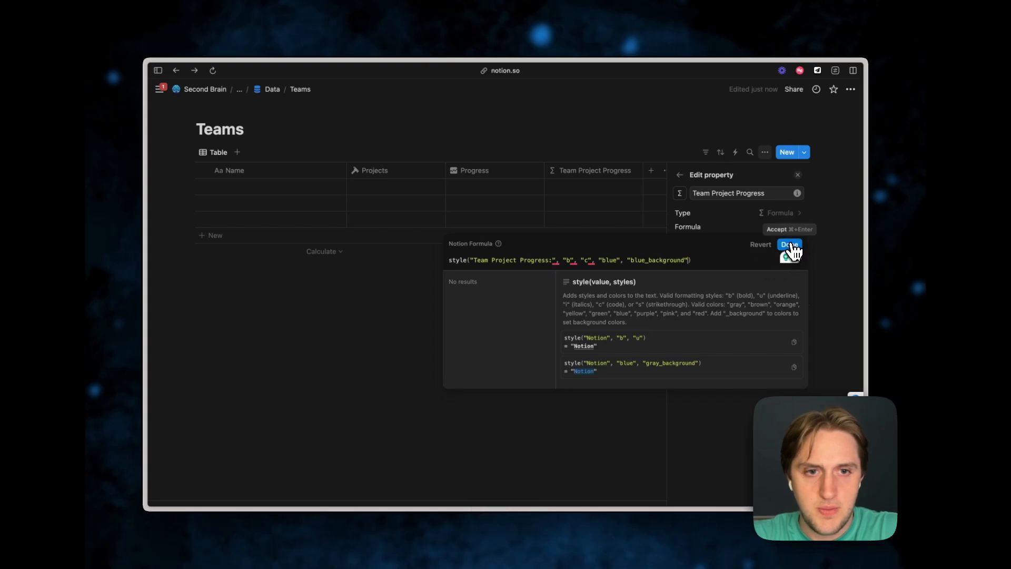
{"action": "left_click", "coordinate": [790, 246]}
{"action": "left_click", "coordinate": [622, 303]}
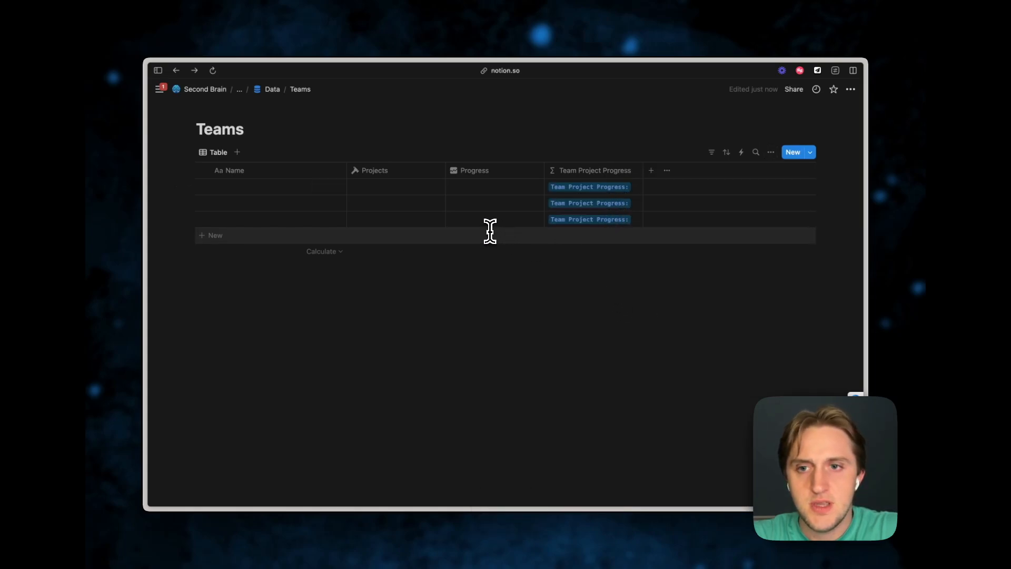
- Return to the Data page and give the Teams database the default-coloured group-of-people icon
{"action": "left_click", "coordinate": [269, 92]}
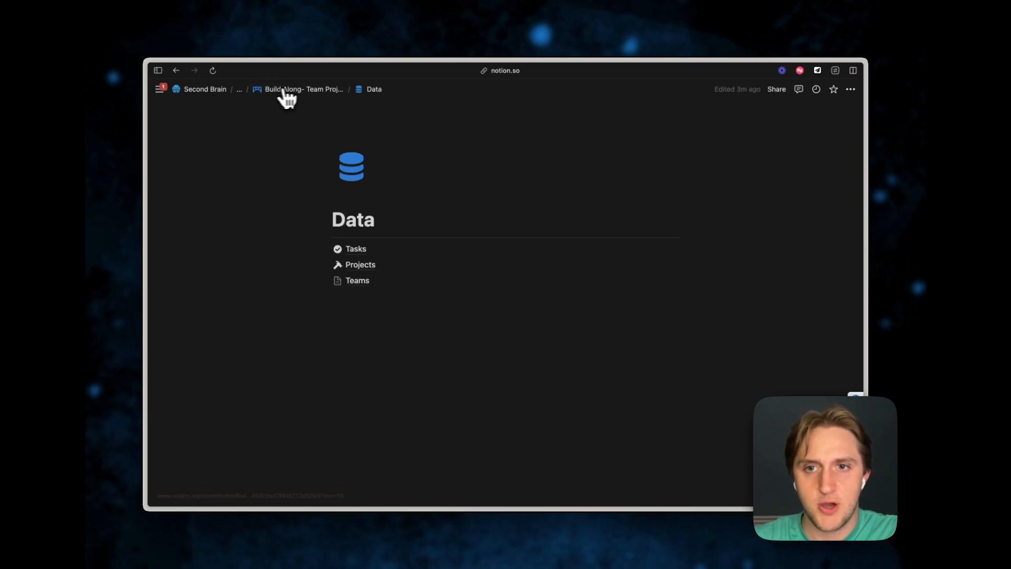
{"action": "left_click", "coordinate": [338, 280]}
{"action": "left_click", "coordinate": [282, 299]}
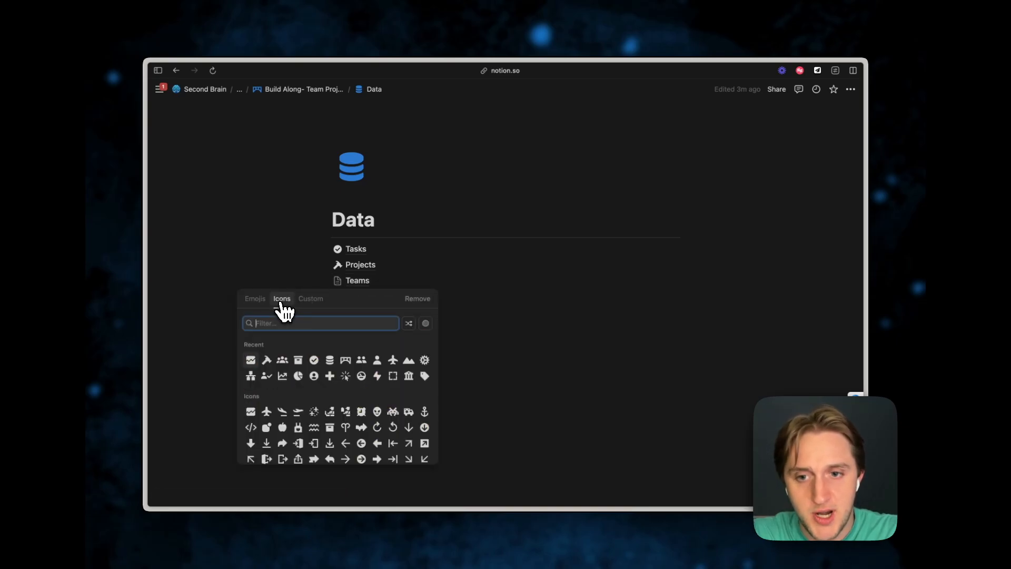
{"action": "left_click", "coordinate": [281, 362]}
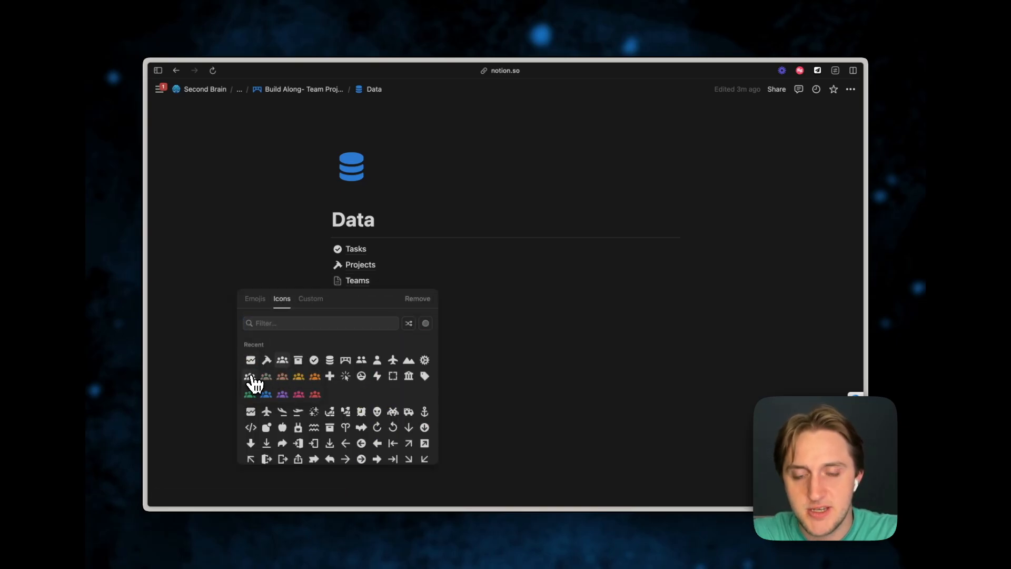
{"action": "left_click", "coordinate": [251, 377]}
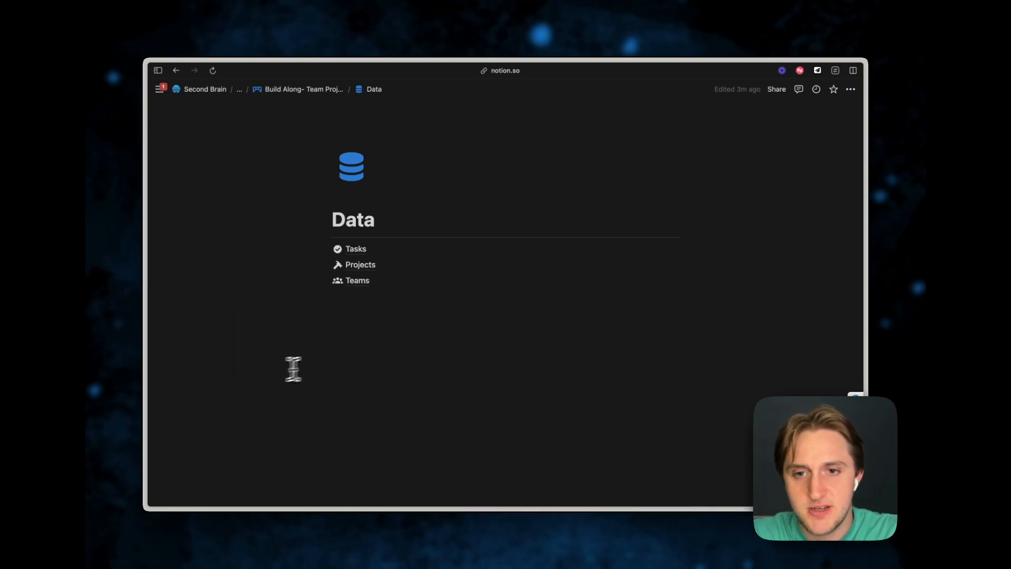
- Return to the Build Along- Team Project Management page and add a few blank lines under its title
{"action": "left_click", "coordinate": [297, 96]}
{"action": "left_click", "coordinate": [424, 278]}
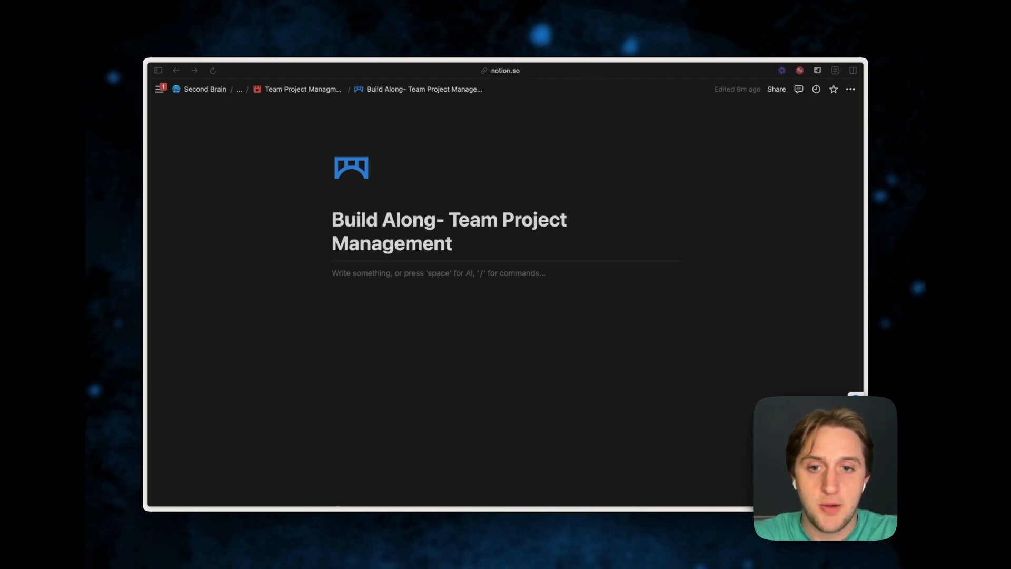
{"action": "left_click", "coordinate": [407, 304]}
{"action": "key", "text": "Return"}
{"action": "key", "text": "Return"}
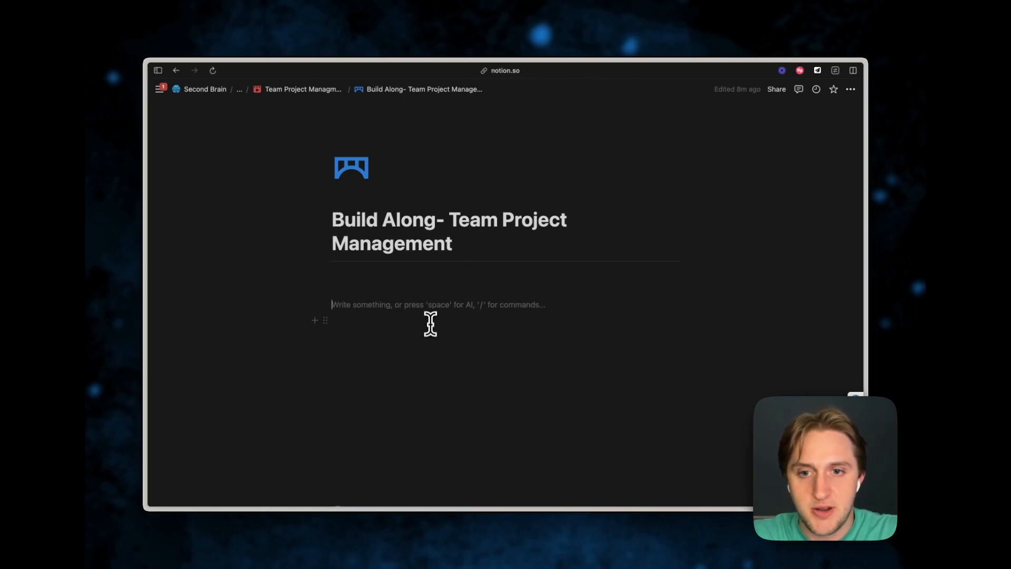
{"action": "key", "text": "Return"}
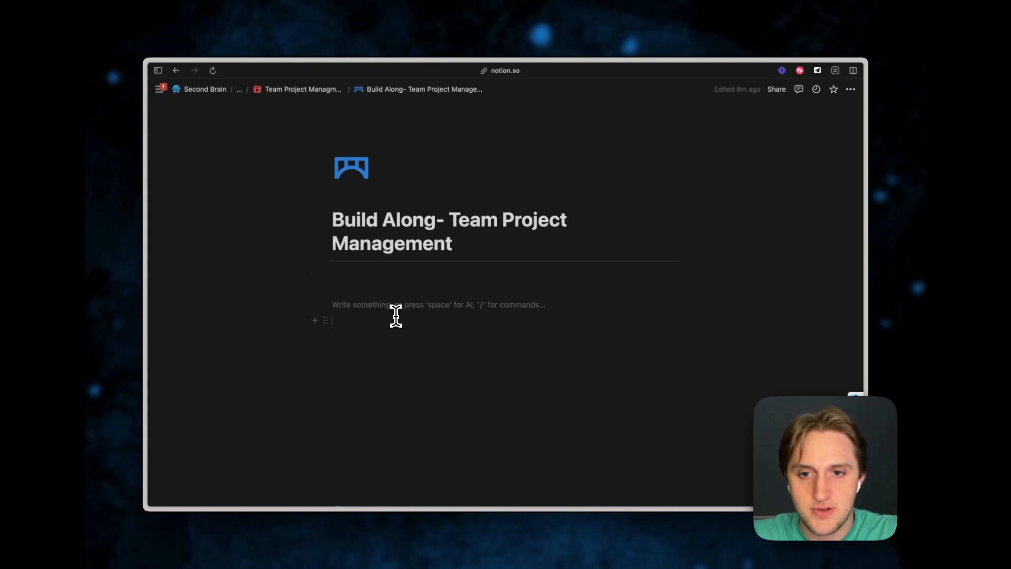
- Insert a linked view of the new Tasks database with the default-coloured check icon and hide its database title
{"action": "type", "text": "/linked"}
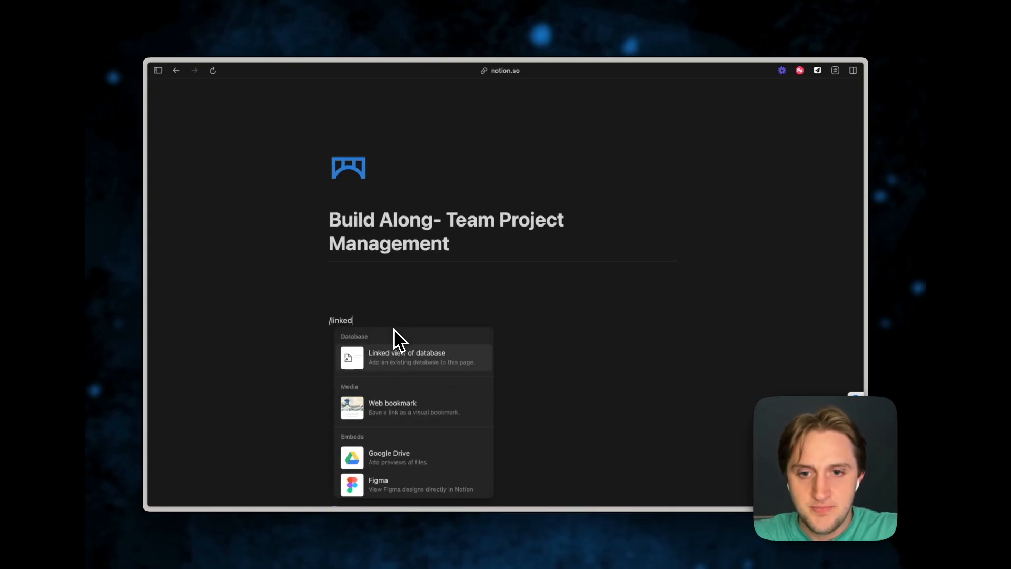
{"action": "key", "text": "Return"}
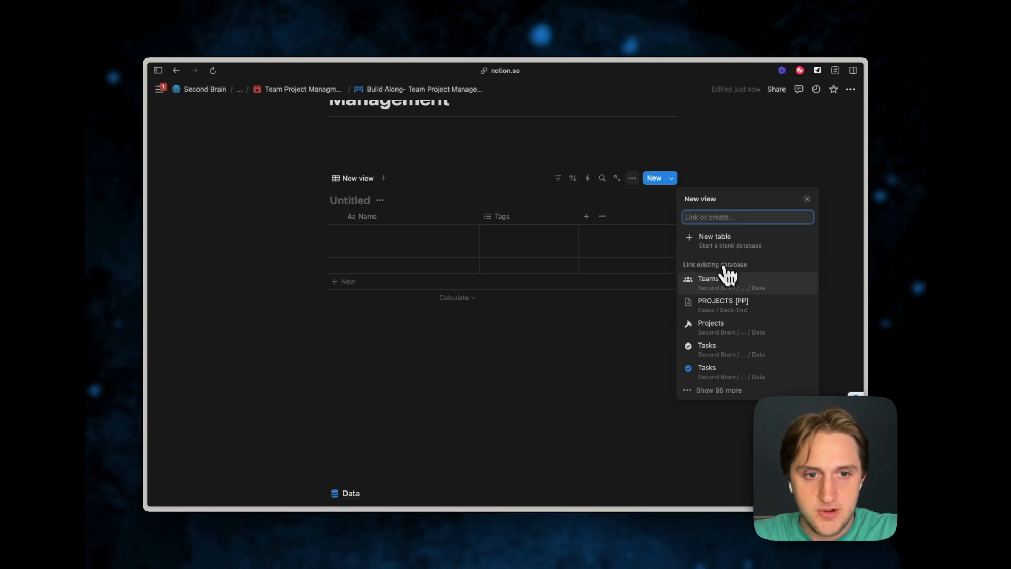
{"action": "left_click", "coordinate": [709, 346]}
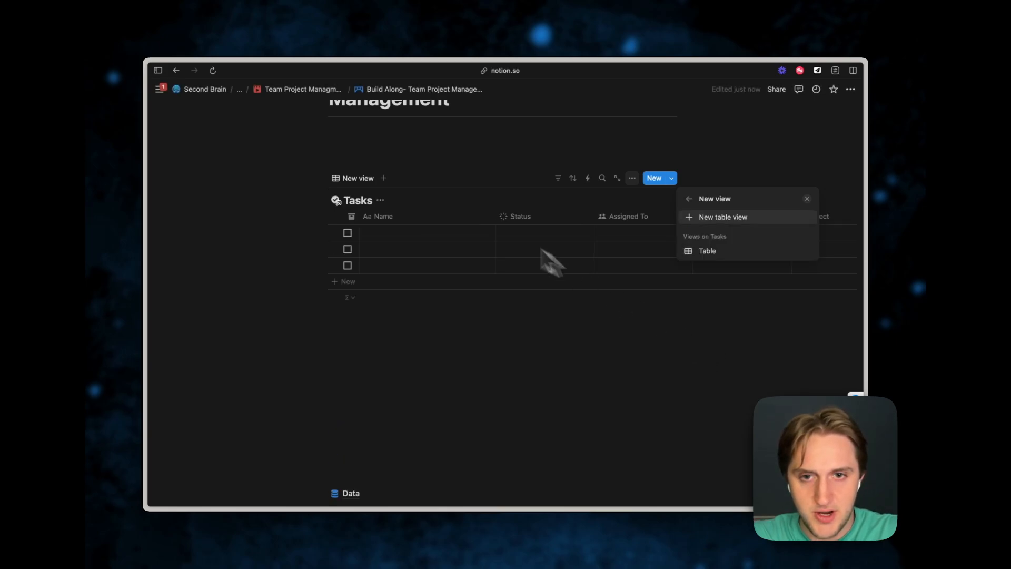
{"action": "left_click", "coordinate": [421, 194]}
{"action": "left_click", "coordinate": [381, 201]}
{"action": "left_click", "coordinate": [387, 254]}
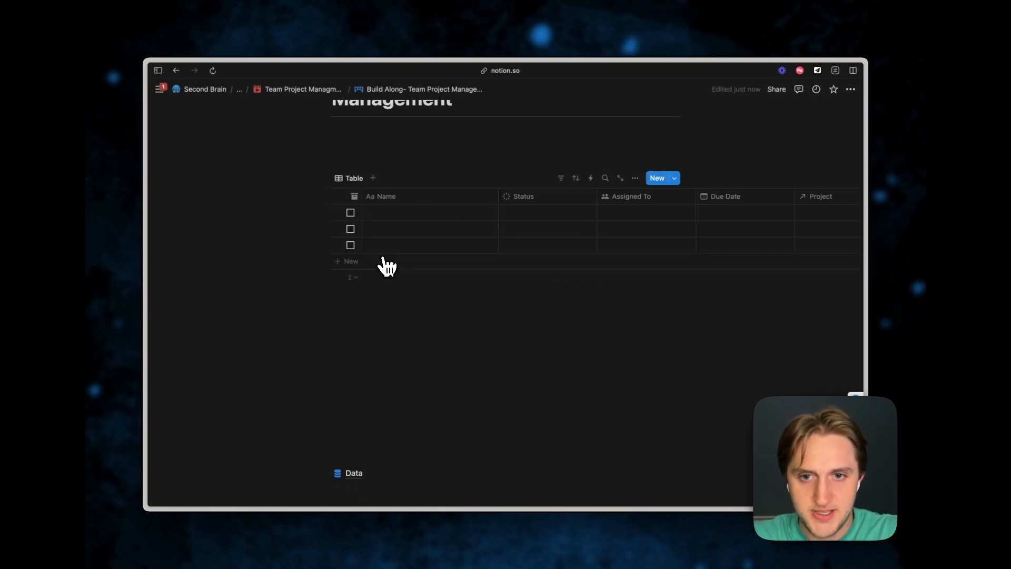
- Filter the linked Tasks view to unchecked Archive items and save the filter for everyone
{"action": "left_click", "coordinate": [560, 179]}
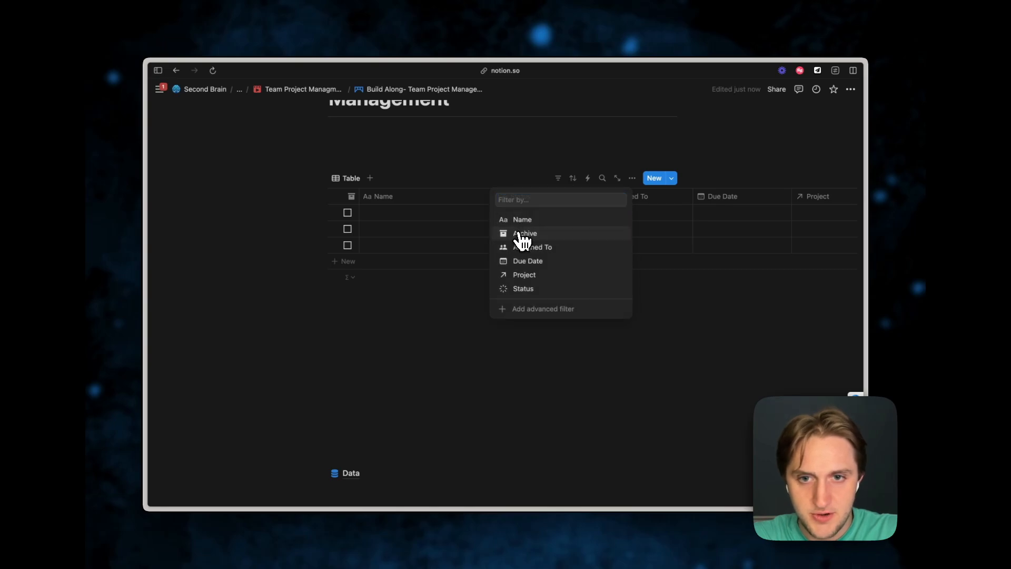
{"action": "left_click", "coordinate": [523, 235]}
{"action": "left_click", "coordinate": [348, 233]}
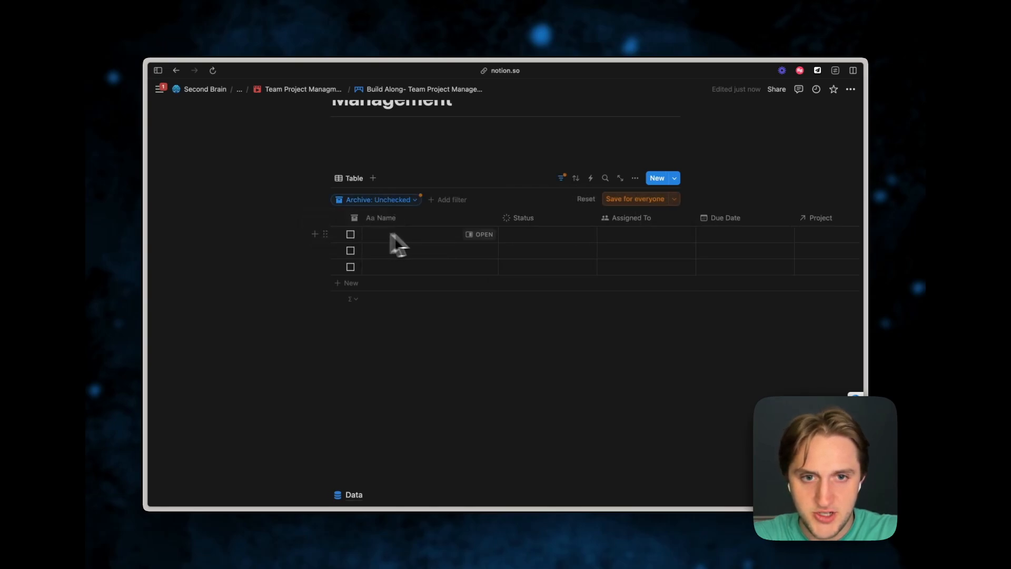
{"action": "left_click", "coordinate": [632, 201]}
- Give the Project property in the Tasks view the hammer icon
{"action": "scroll", "coordinate": [602, 251], "scroll_direction": "right", "scroll_amount": 2}
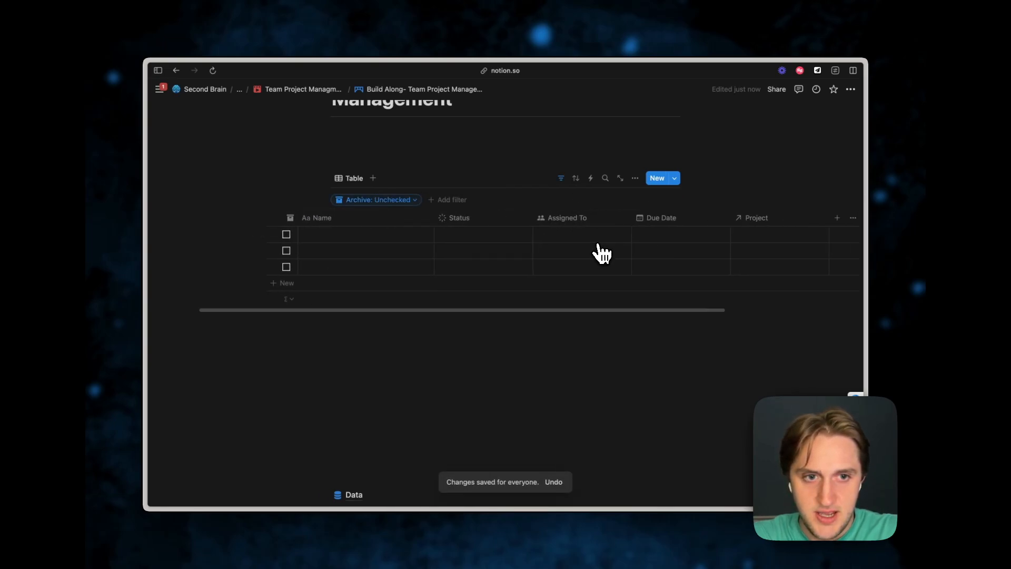
{"action": "left_click", "coordinate": [759, 220]}
{"action": "left_click", "coordinate": [743, 240]}
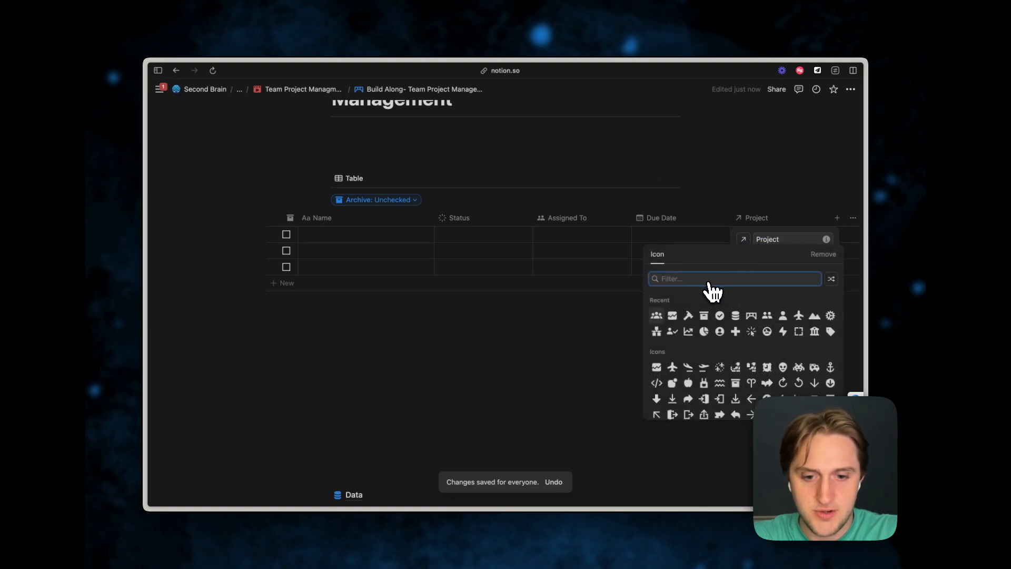
{"action": "type", "text": "hammer"}
{"action": "left_click", "coordinate": [657, 301]}
{"action": "left_click", "coordinate": [598, 343]}
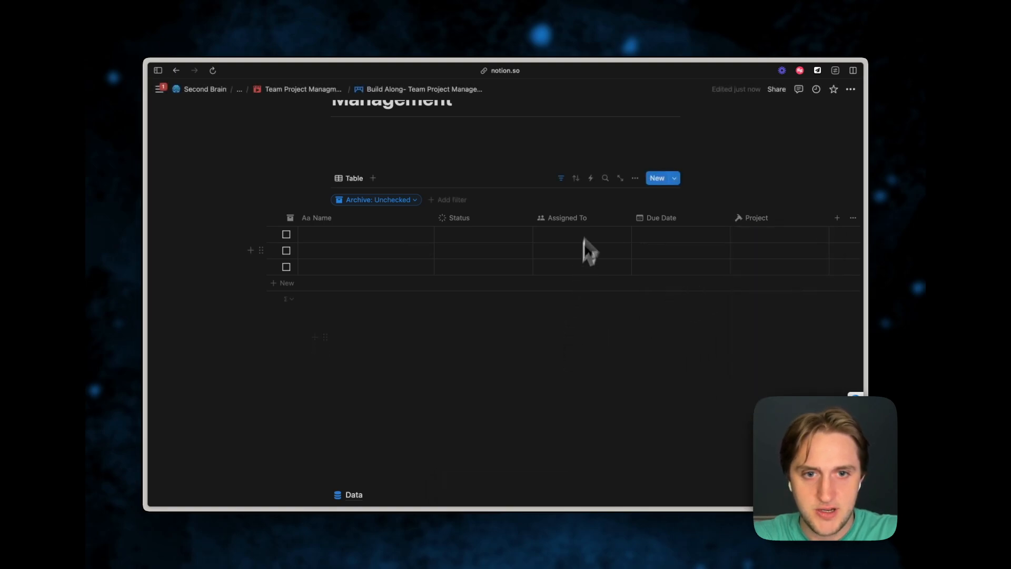
- Group the linked Tasks view by Assigned To
{"action": "scroll", "coordinate": [589, 226], "scroll_direction": "left", "scroll_amount": 1}
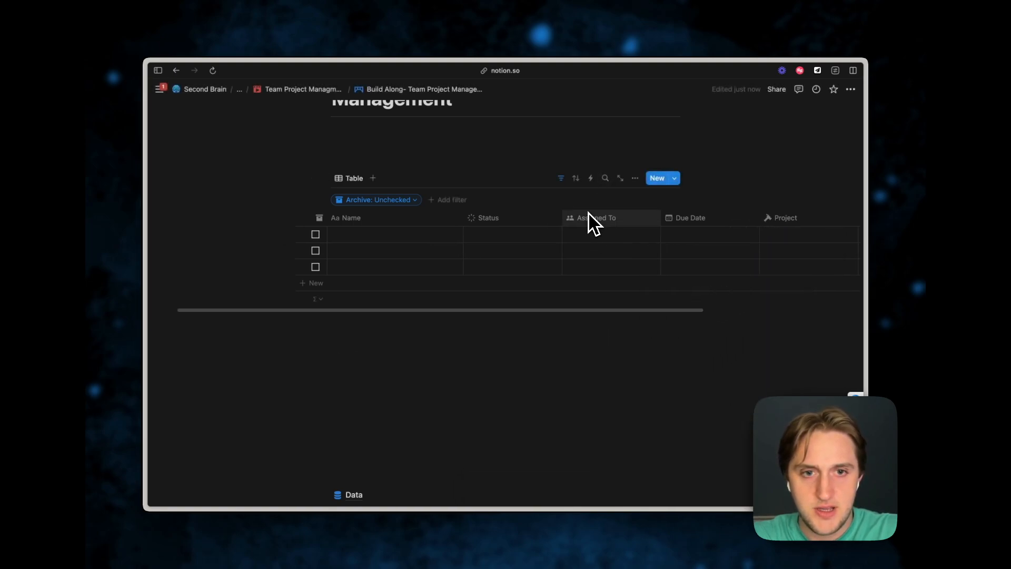
{"action": "left_click", "coordinate": [635, 178]}
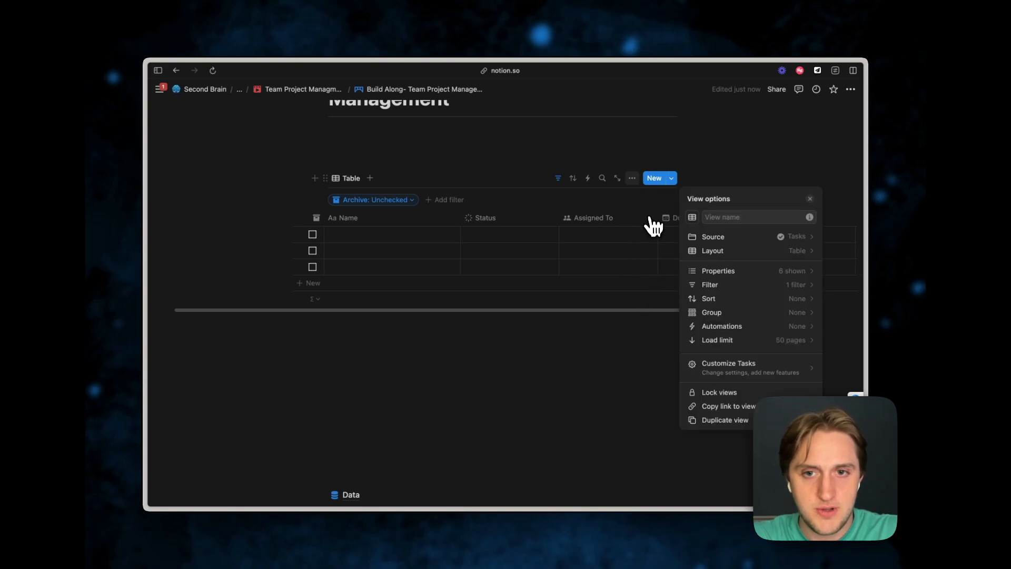
{"action": "left_click", "coordinate": [746, 313]}
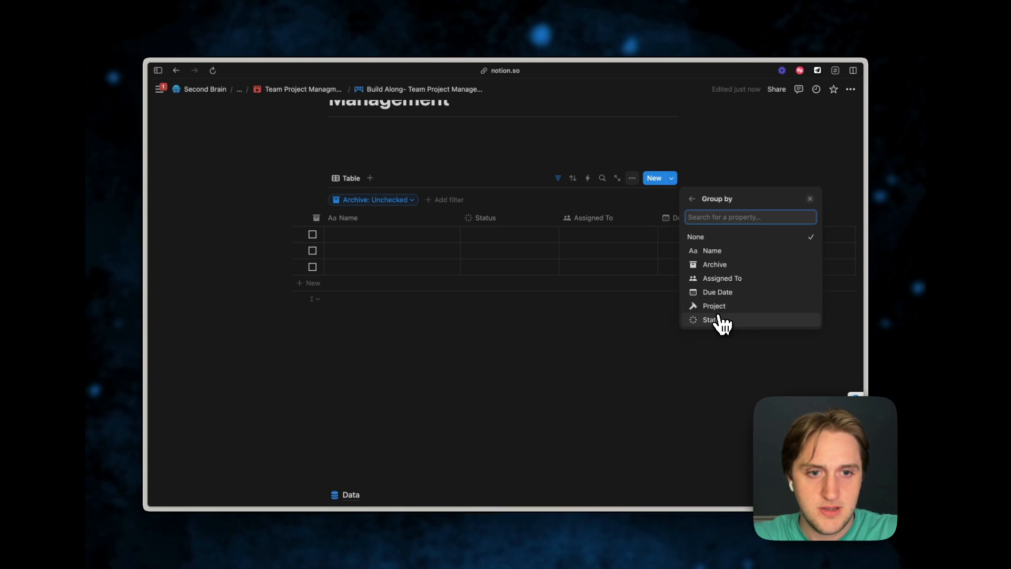
{"action": "left_click", "coordinate": [729, 279]}
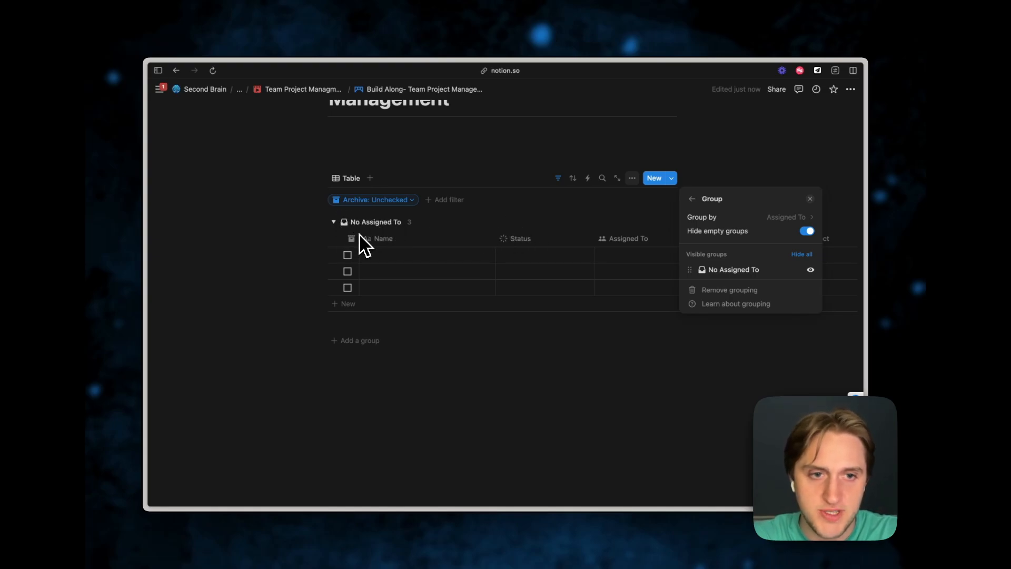
- Rename the Tasks view as Tasks Overview and give it the round check mark icon
{"action": "left_click", "coordinate": [693, 199]}
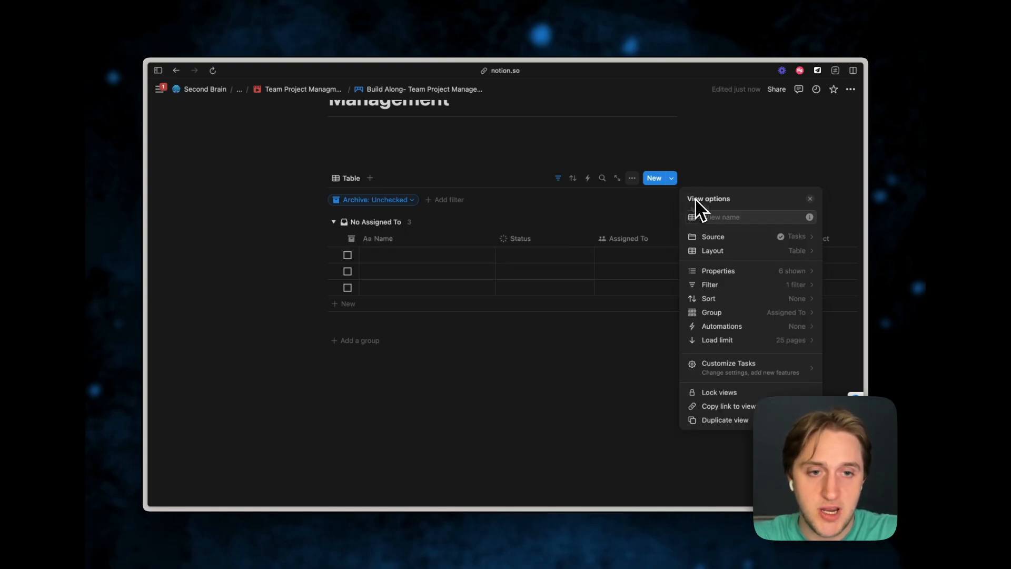
{"action": "type", "text": "Tasks Overview"}
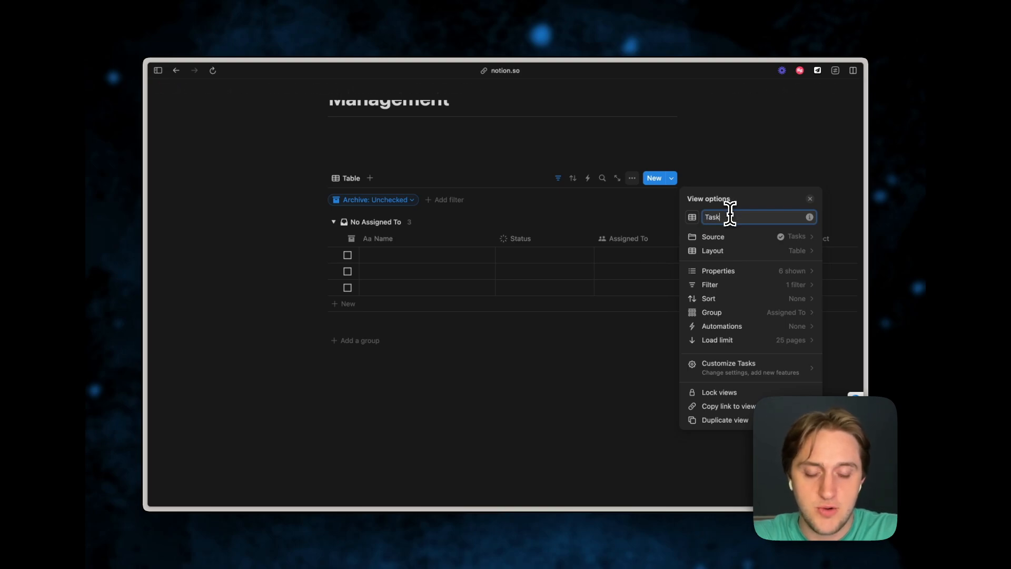
{"action": "left_click", "coordinate": [692, 218]}
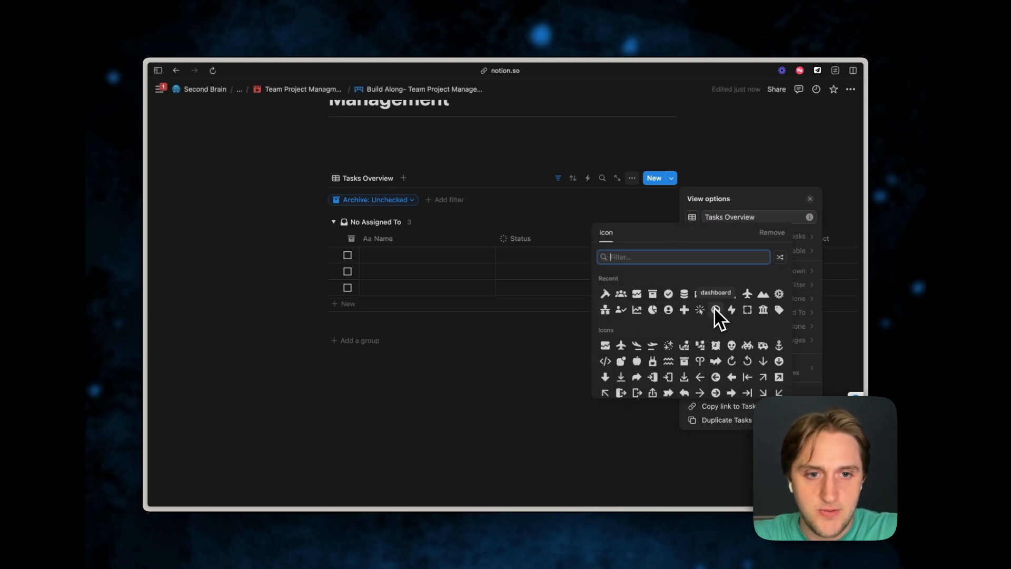
{"action": "left_click", "coordinate": [669, 295]}
{"action": "left_click", "coordinate": [511, 433]}
- Place the cursor on the empty line directly above the Tasks Overview view
{"action": "scroll", "coordinate": [545, 332], "scroll_direction": "up", "scroll_amount": 2}
{"action": "scroll", "coordinate": [527, 321], "scroll_direction": "up", "scroll_amount": 2}
{"action": "left_click", "coordinate": [482, 304]}
{"action": "type", "text": "/lin"}
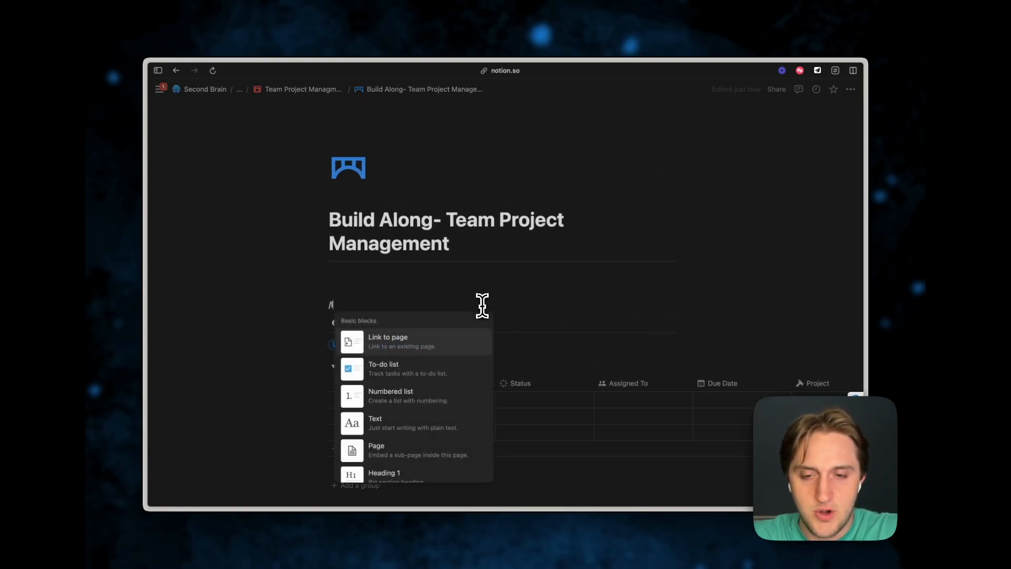
{"action": "key", "text": "BackSpace"}
{"action": "key", "text": "BackSpace"}
{"action": "key", "text": "BackSpace"}
{"action": "key", "text": "BackSpace"}
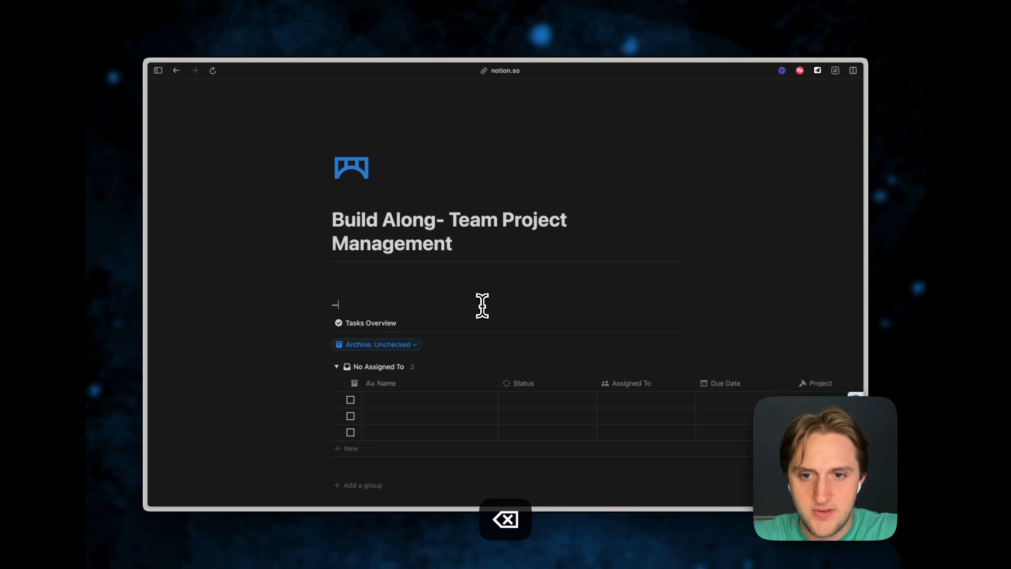
- Add a divider above Tasks Overview and insert a linked table view of the Projects database above the divider
{"action": "left_click_drag", "start_coordinate": [322, 295], "coordinate": [340, 309]}
{"action": "left_click", "coordinate": [349, 305]}
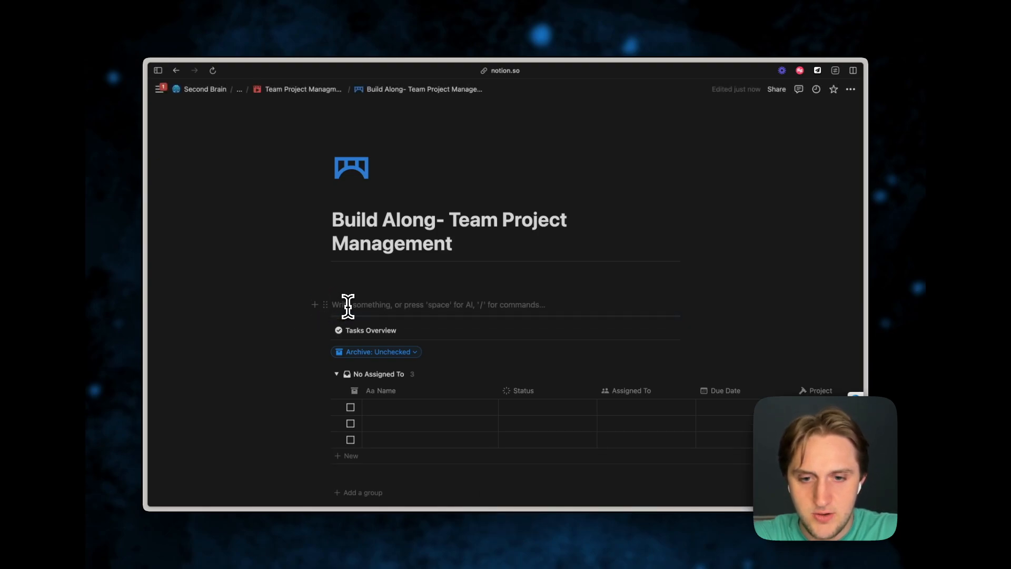
{"action": "type", "text": "/lin"}
{"action": "key", "text": "Return"}
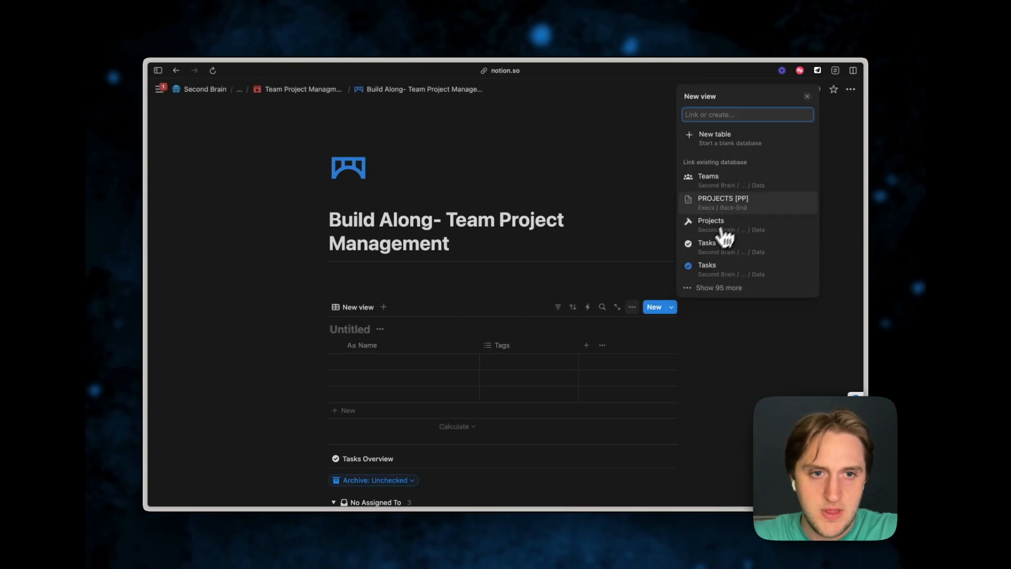
{"action": "left_click", "coordinate": [734, 228]}
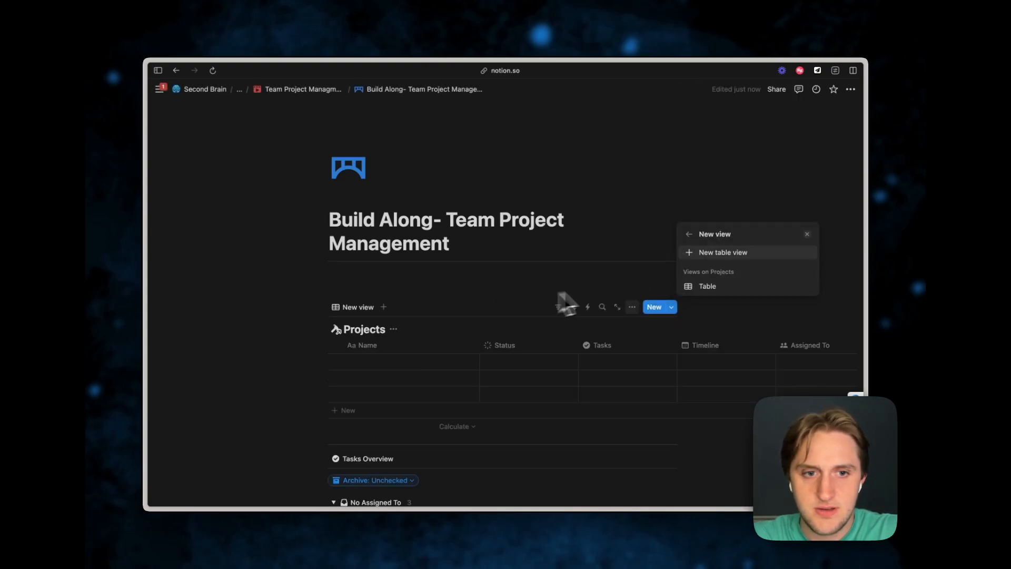
{"action": "left_click", "coordinate": [723, 252]}
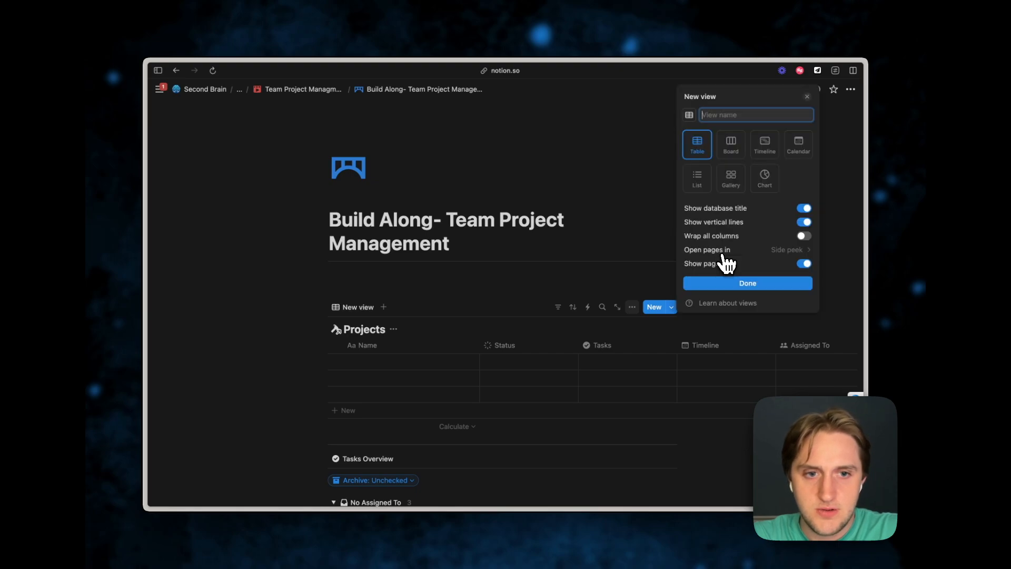
- Close the new view settings and hide the database title of the linked Projects view
{"action": "left_click", "coordinate": [469, 307]}
{"action": "left_click", "coordinate": [401, 332]}
{"action": "left_click", "coordinate": [400, 378]}
- Rename the linked Projects view as Projects Overview and give it the hammer icon
{"action": "left_click", "coordinate": [352, 316]}
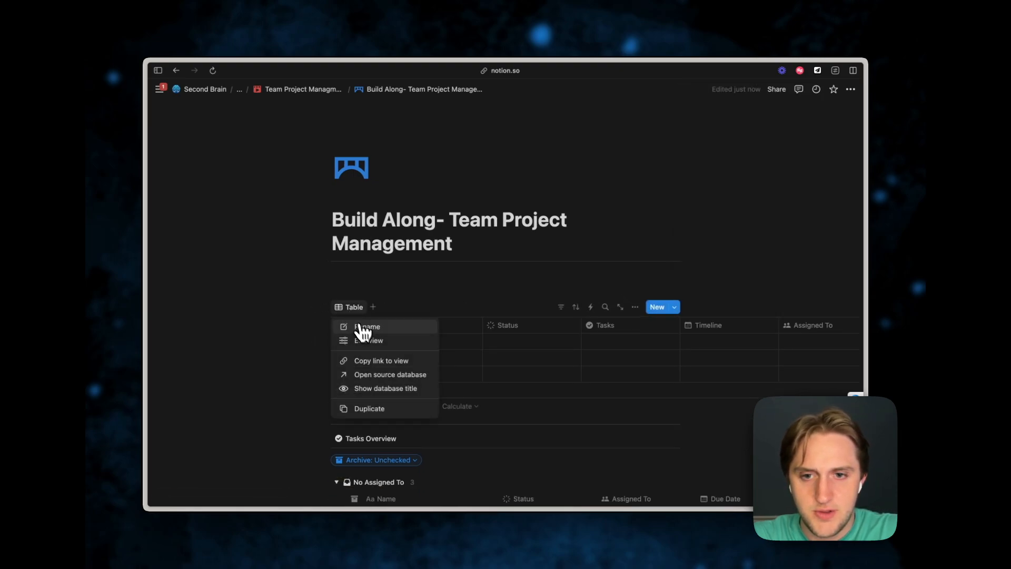
{"action": "left_click", "coordinate": [375, 337]}
{"action": "type", "text": "Project"}
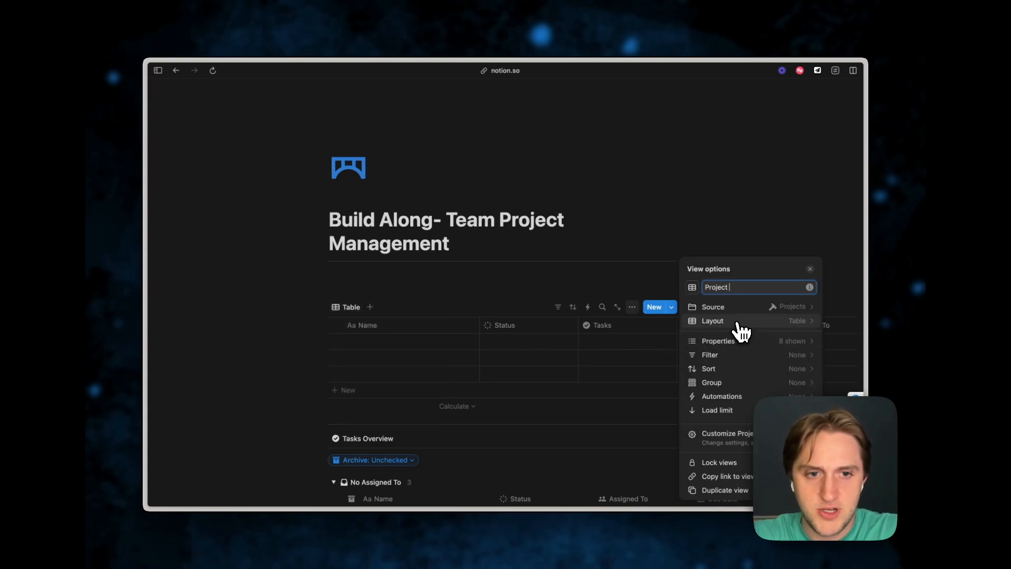
{"action": "key", "text": "BackSpace"}
{"action": "type", "text": "s Overview"}
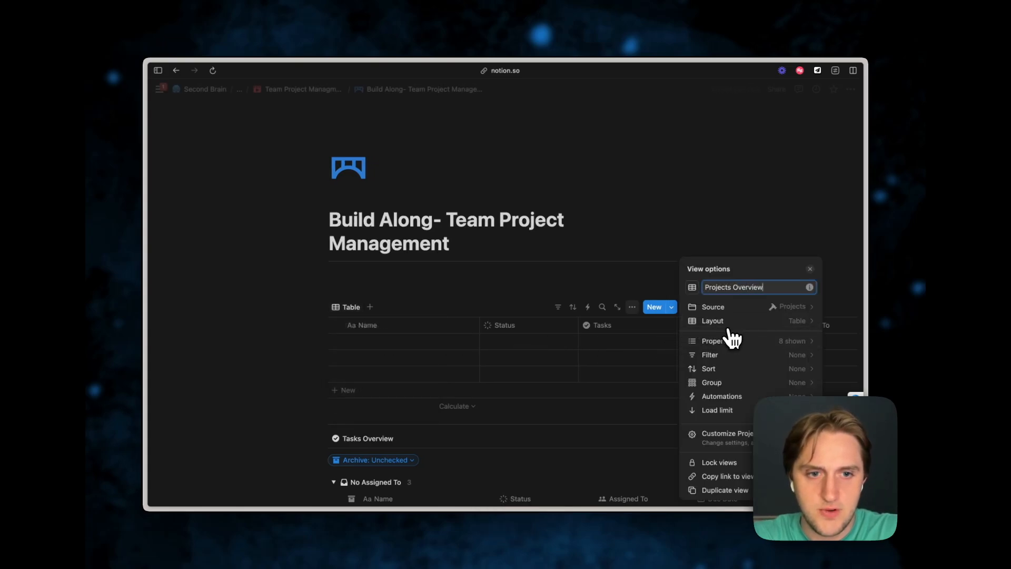
{"action": "left_click", "coordinate": [693, 287]}
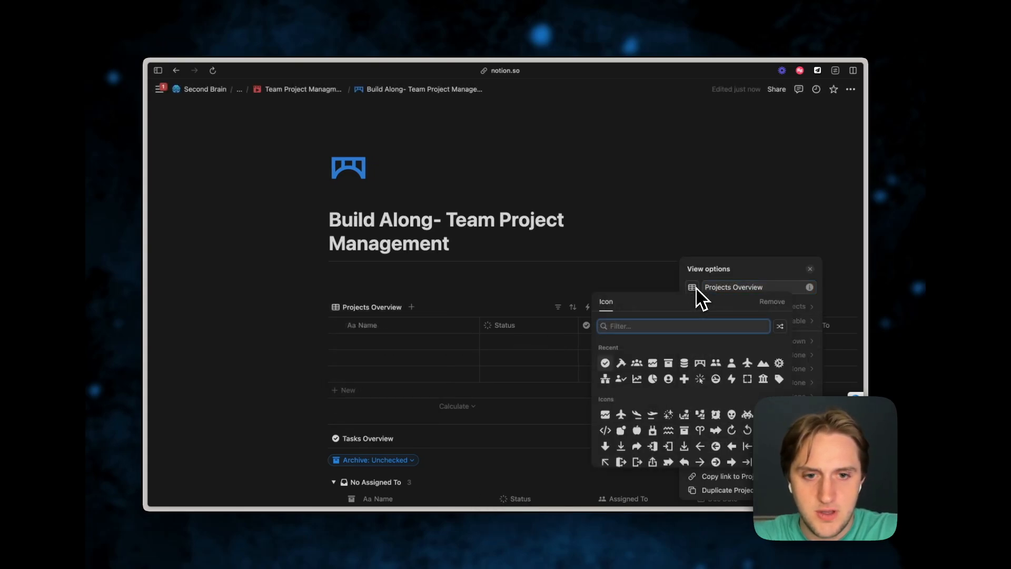
{"action": "left_click", "coordinate": [621, 363]}
{"action": "left_click", "coordinate": [532, 292]}
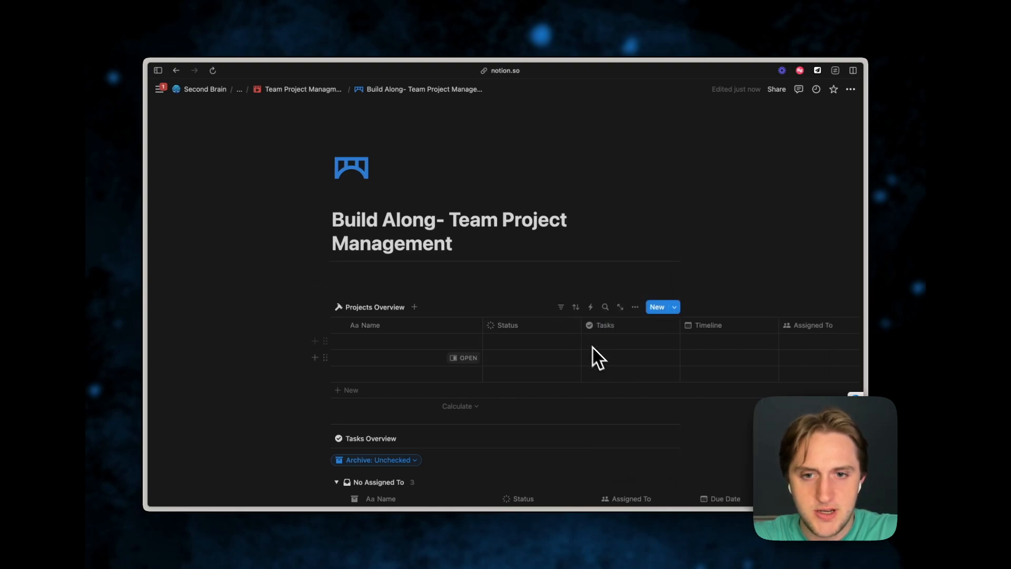
- Move the Archive column in Projects Overview to the front, before the Name column
{"action": "scroll", "coordinate": [592, 351], "scroll_direction": "down", "scroll_amount": 2}
{"action": "scroll", "coordinate": [680, 271], "scroll_direction": "right", "scroll_amount": 5}
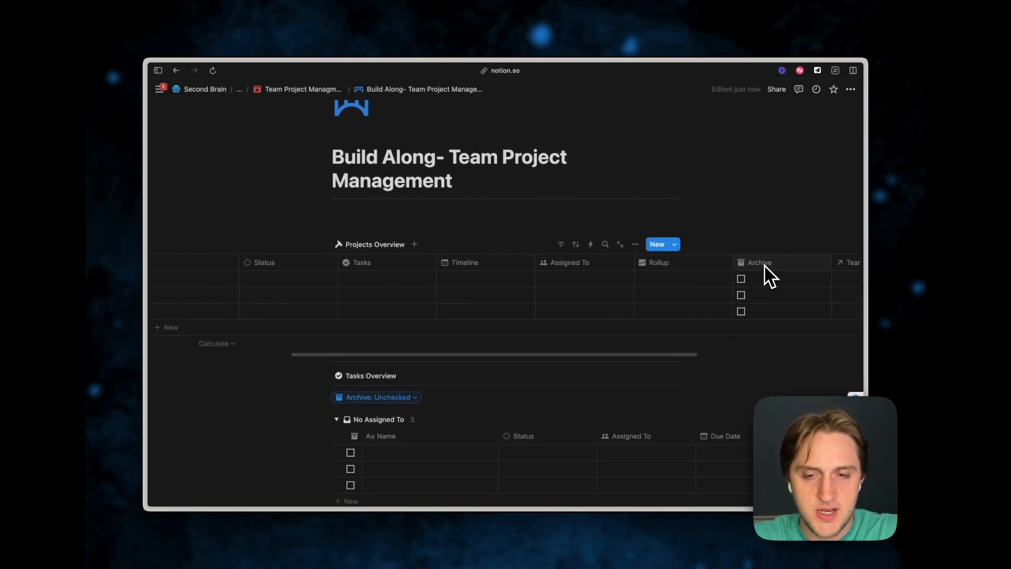
{"action": "mouse_move", "coordinate": [219, 253]}
{"action": "scroll", "coordinate": [397, 286], "scroll_direction": "left", "scroll_amount": 5}
{"action": "left_click_drag", "start_coordinate": [446, 264], "coordinate": [309, 263]}
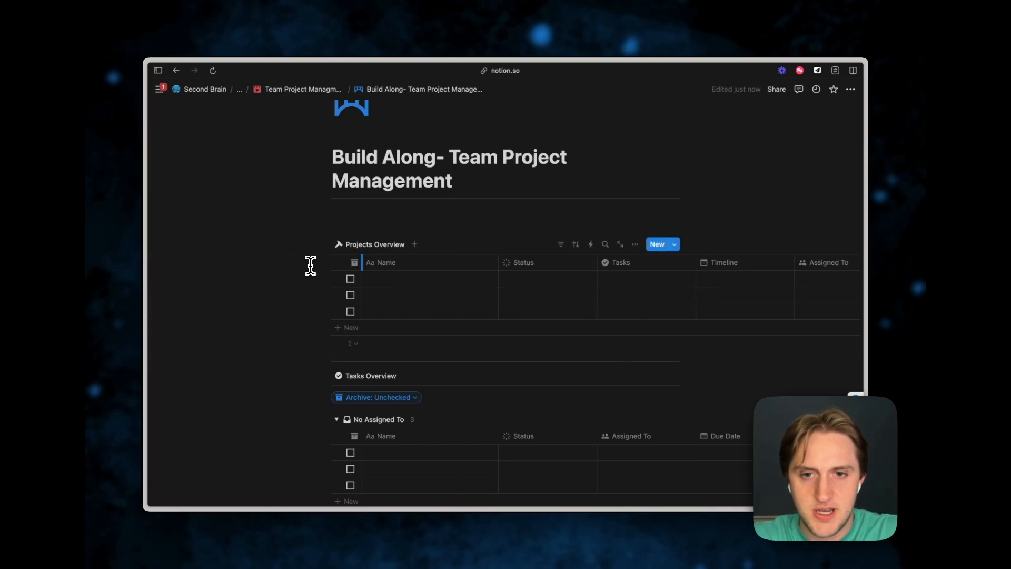
- Hide the Tasks property in the Projects Overview view
{"action": "scroll", "coordinate": [527, 284], "scroll_direction": "right", "scroll_amount": 5}
{"action": "left_click", "coordinate": [501, 264]}
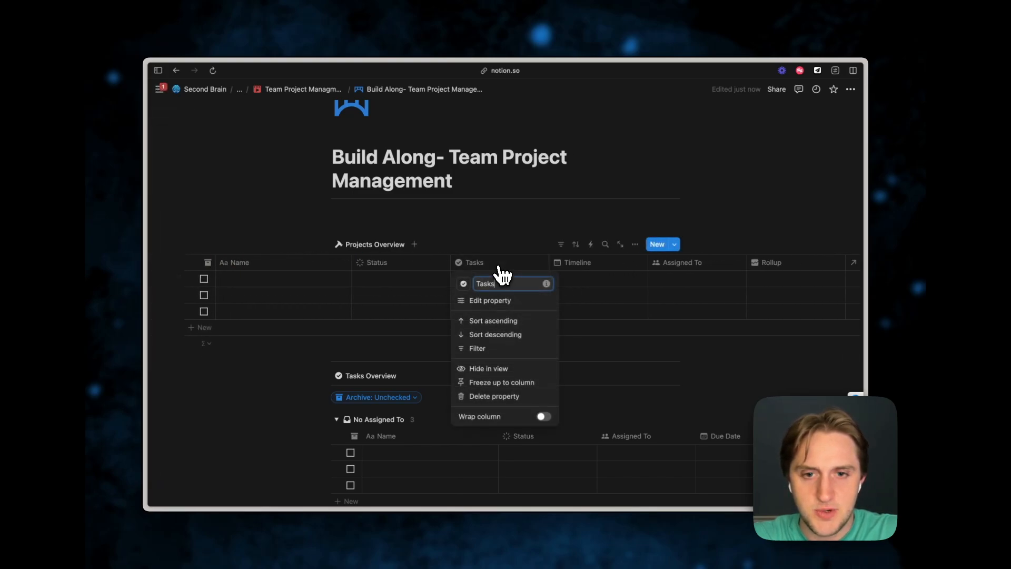
{"action": "left_click", "coordinate": [511, 369]}
- Reorder the Projects Overview columns so that Status is followed by Rollup, Assigned To, Team and Timeline
{"action": "scroll", "coordinate": [578, 301], "scroll_direction": "right", "scroll_amount": 3}
{"action": "left_click_drag", "start_coordinate": [636, 266], "coordinate": [495, 283]}
{"action": "left_click_drag", "start_coordinate": [783, 275], "coordinate": [526, 267]}
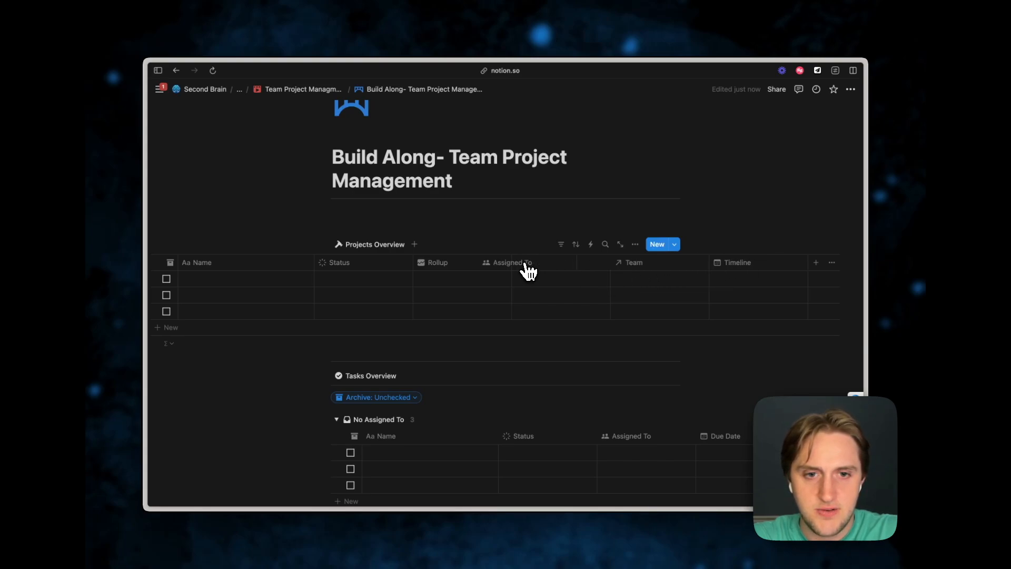
{"action": "left_click_drag", "start_coordinate": [625, 279], "coordinate": [625, 281]}
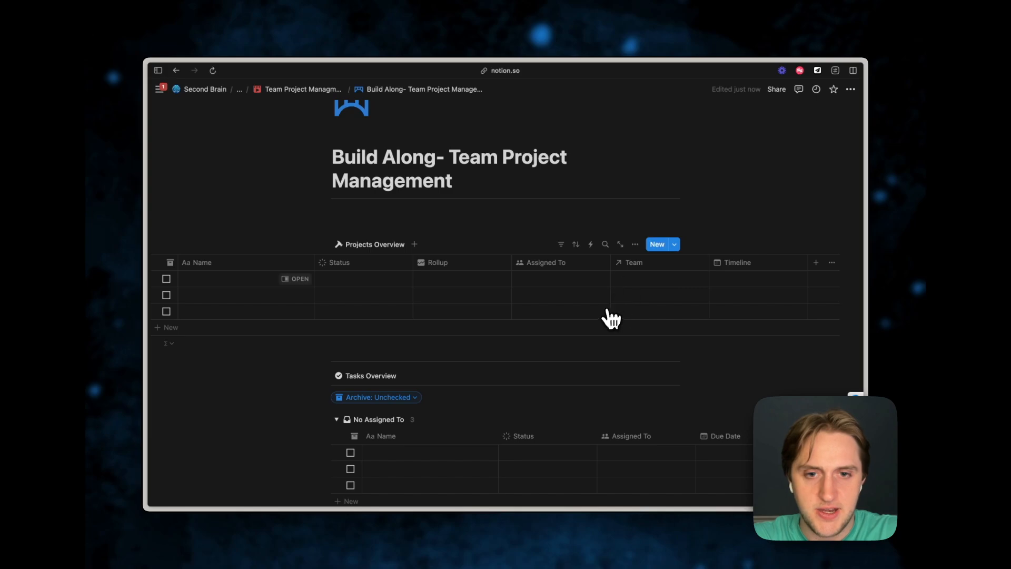
- Give the Team property in the Projects Overview view the three-people group icon
{"action": "left_click", "coordinate": [630, 267]}
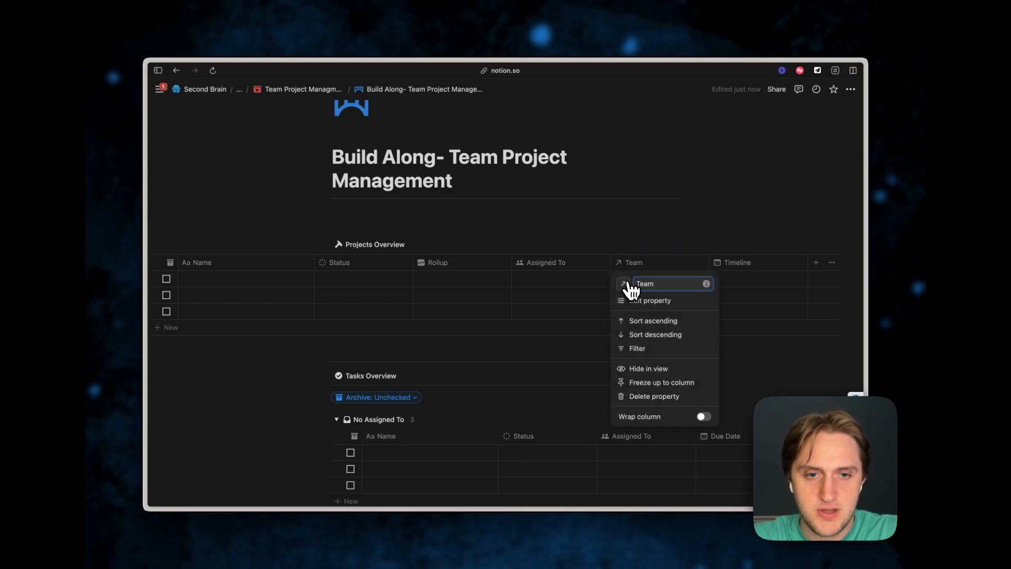
{"action": "left_click", "coordinate": [624, 284]}
{"action": "left_click", "coordinate": [569, 362]}
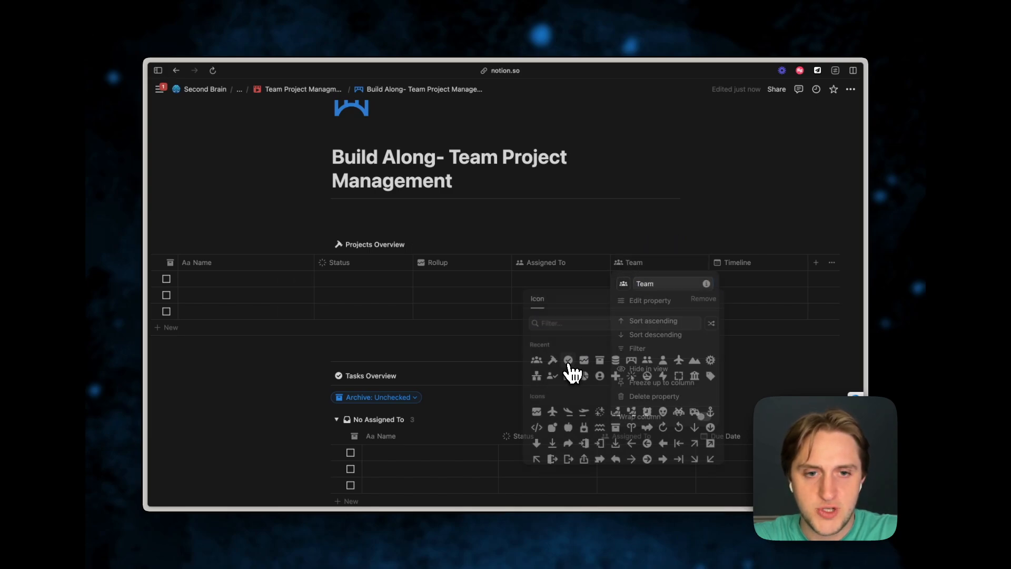
{"action": "left_click", "coordinate": [550, 377]}
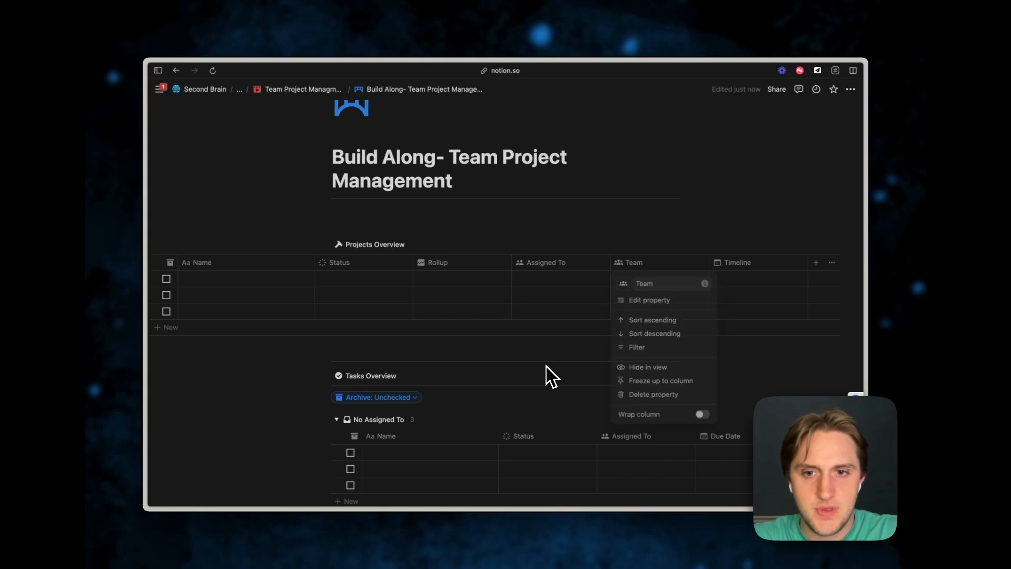
- Add a divider directly above the Projects Overview view, below the blank line under the page title
{"action": "scroll", "coordinate": [501, 280], "scroll_direction": "left", "scroll_amount": 5}
{"action": "scroll", "coordinate": [435, 314], "scroll_direction": "up", "scroll_amount": 1}
{"action": "scroll", "coordinate": [432, 316], "scroll_direction": "down", "scroll_amount": 1}
{"action": "left_click", "coordinate": [394, 221]}
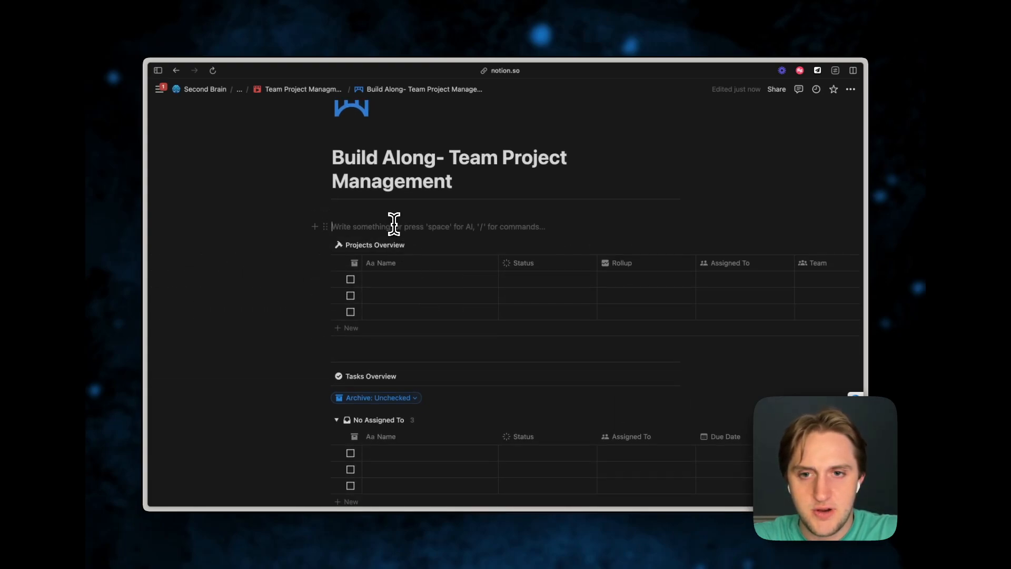
{"action": "scroll", "coordinate": [427, 264], "scroll_direction": "down", "scroll_amount": 1}
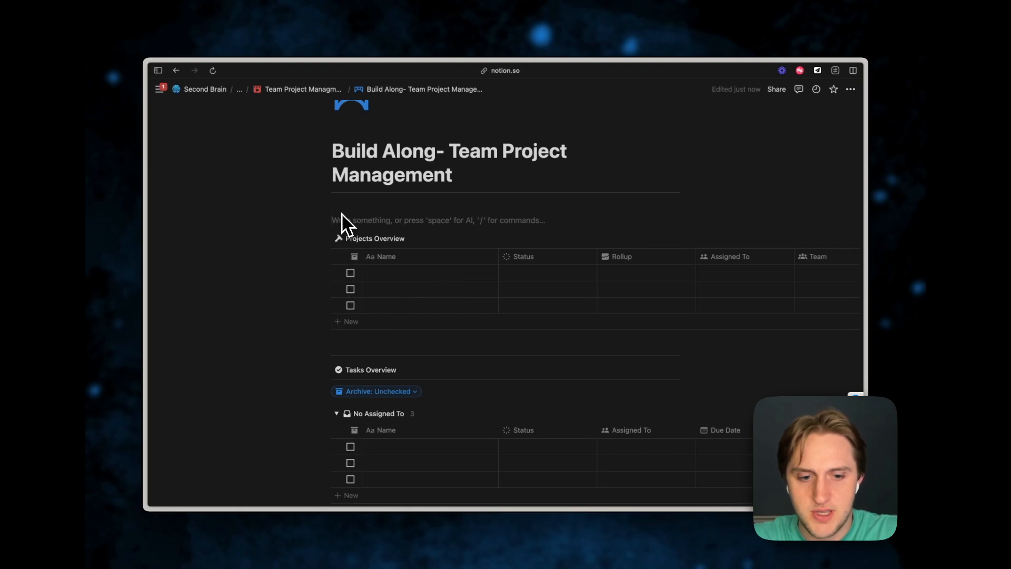
{"action": "key", "text": "Return"}
{"action": "left_click_drag", "start_coordinate": [325, 215], "coordinate": [335, 234]}
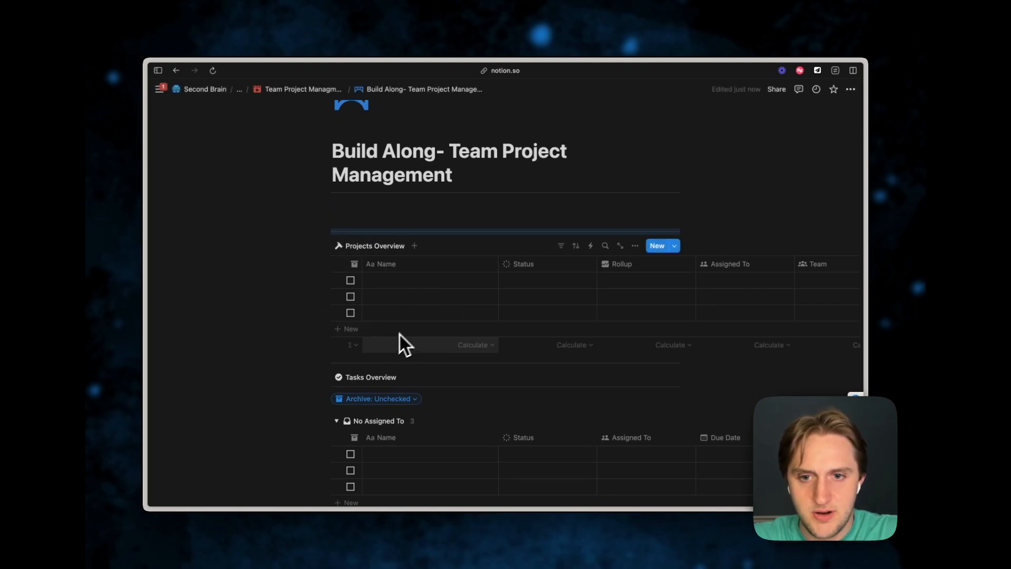
{"action": "scroll", "coordinate": [387, 326], "scroll_direction": "up", "scroll_amount": 1}
- Insert a two-column block on the blank line under the page title and remove the extra empty line above it
{"action": "left_click", "coordinate": [409, 233]}
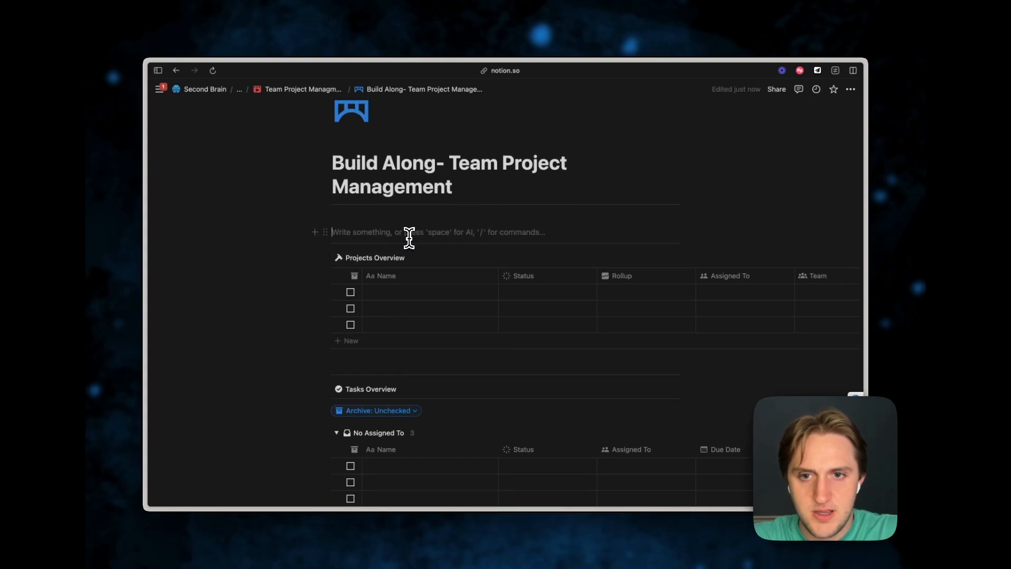
{"action": "type", "text": "/two"}
{"action": "key", "text": "Up"}
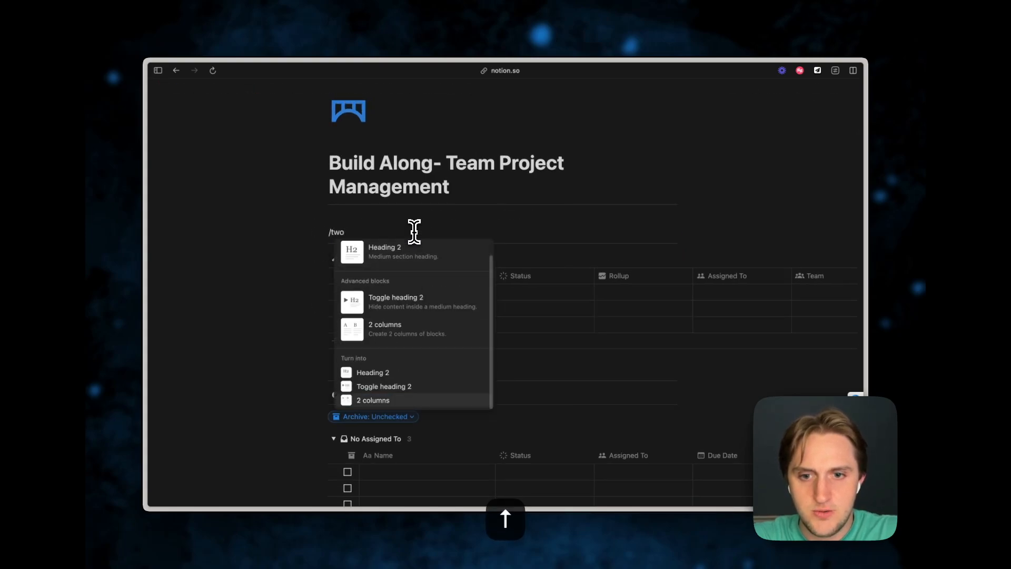
{"action": "key", "text": "Return"}
{"action": "key", "text": "BackSpace"}
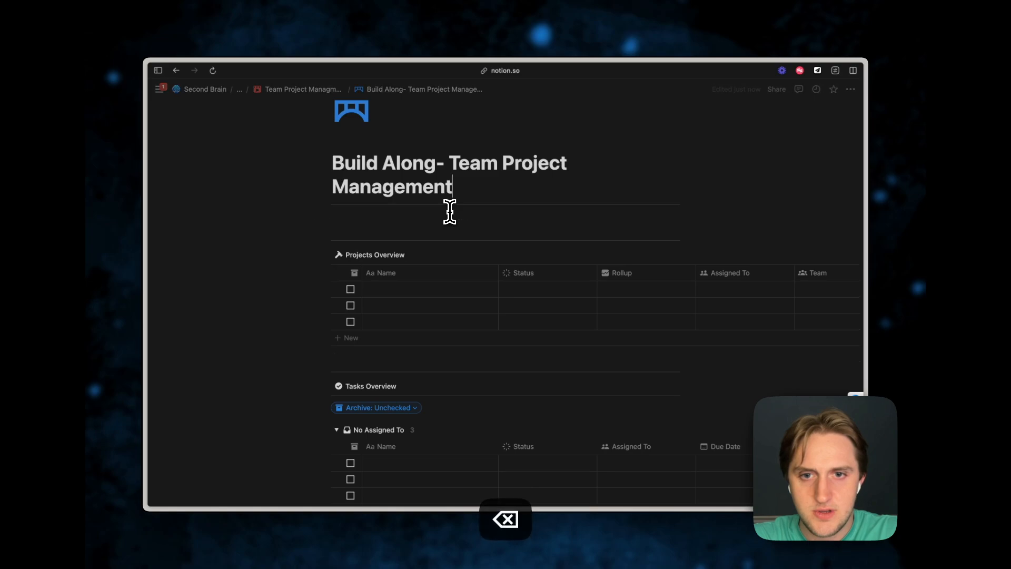
{"action": "left_click", "coordinate": [429, 229]}
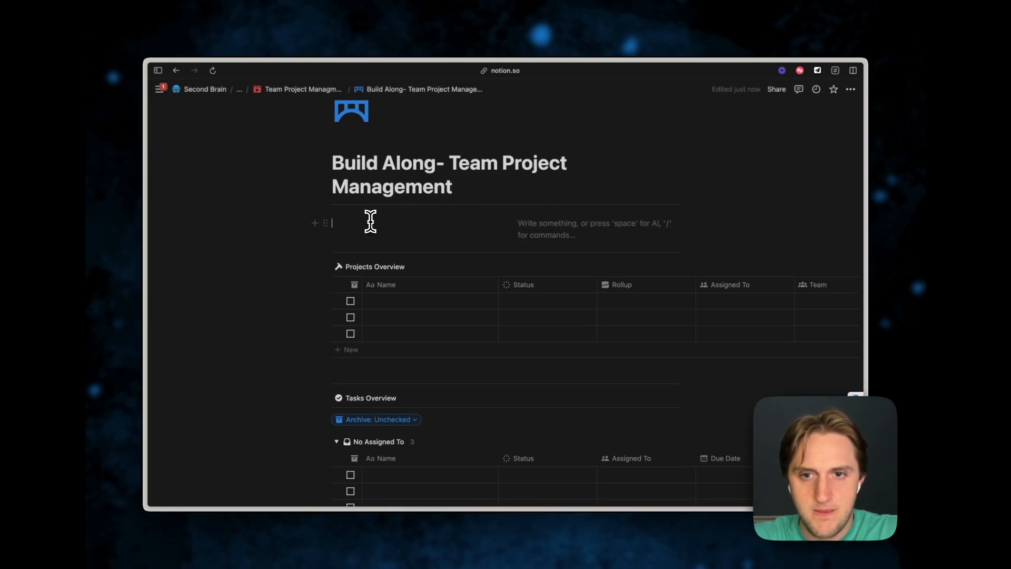
- Set the Build Along page to full width
{"action": "left_click", "coordinate": [851, 89]}
{"action": "left_click", "coordinate": [843, 160]}
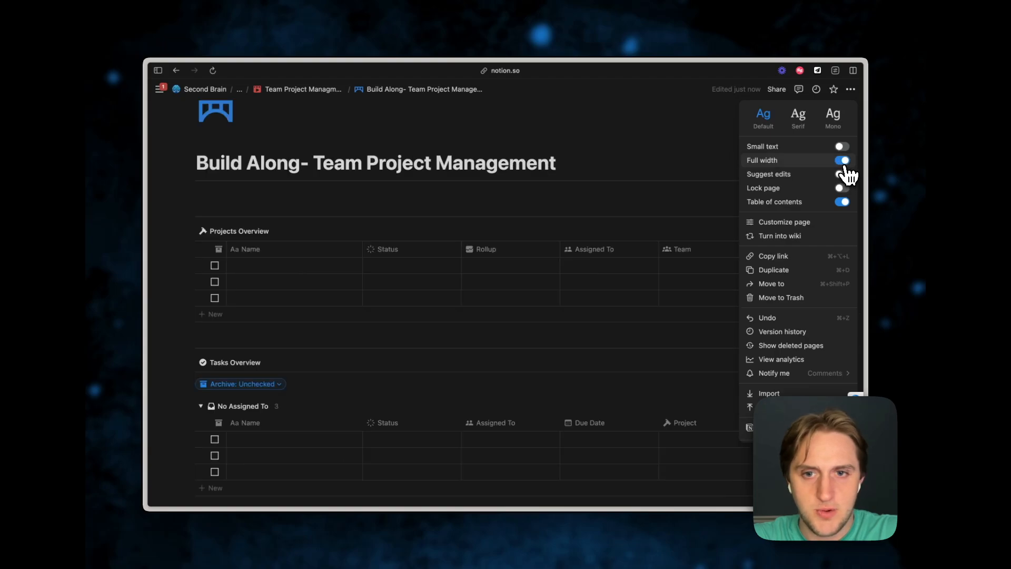
{"action": "left_click", "coordinate": [440, 206]}
- Add a linked view of the Teams database in the first column as a new table view named Teams Overview
{"action": "scroll", "coordinate": [422, 208], "scroll_direction": "up", "scroll_amount": 1}
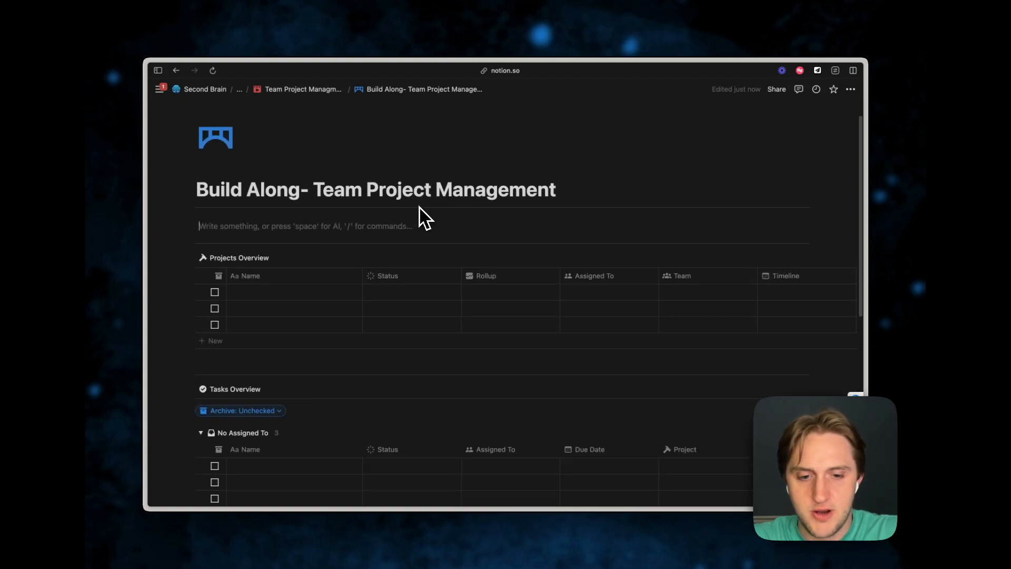
{"action": "type", "text": "/linke"}
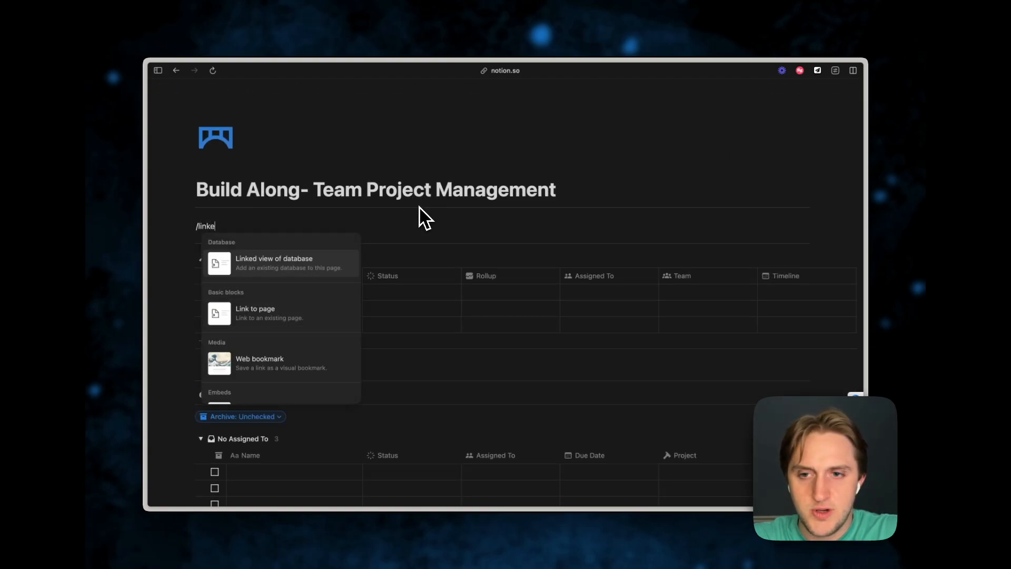
{"action": "left_click", "coordinate": [295, 264]}
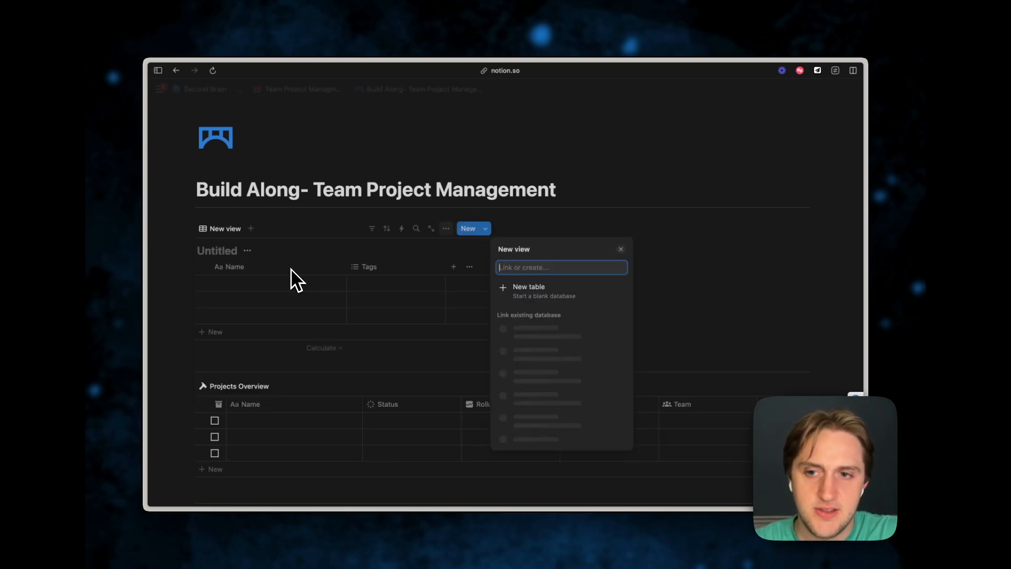
{"action": "left_click", "coordinate": [537, 343]}
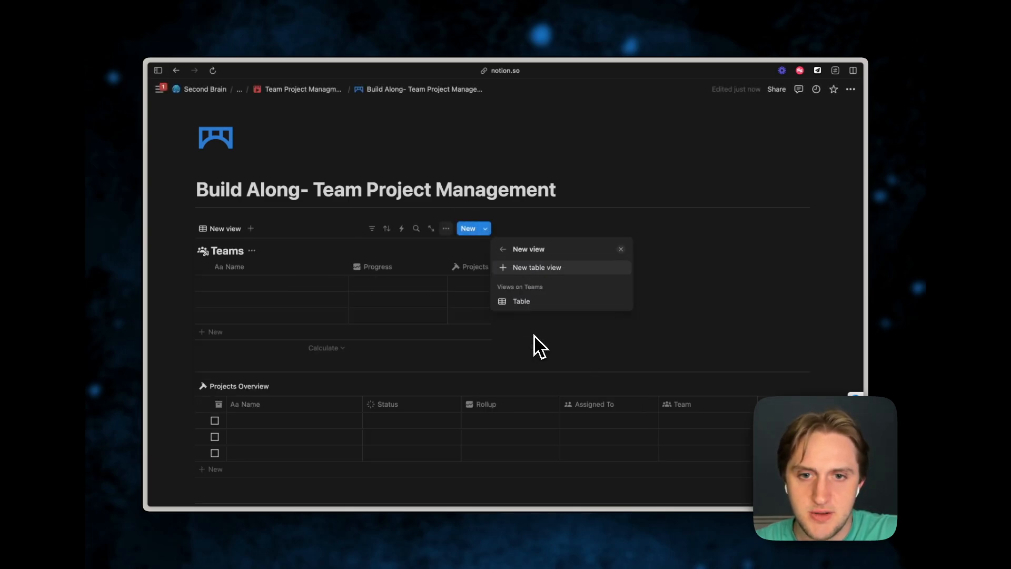
{"action": "left_click", "coordinate": [555, 268]}
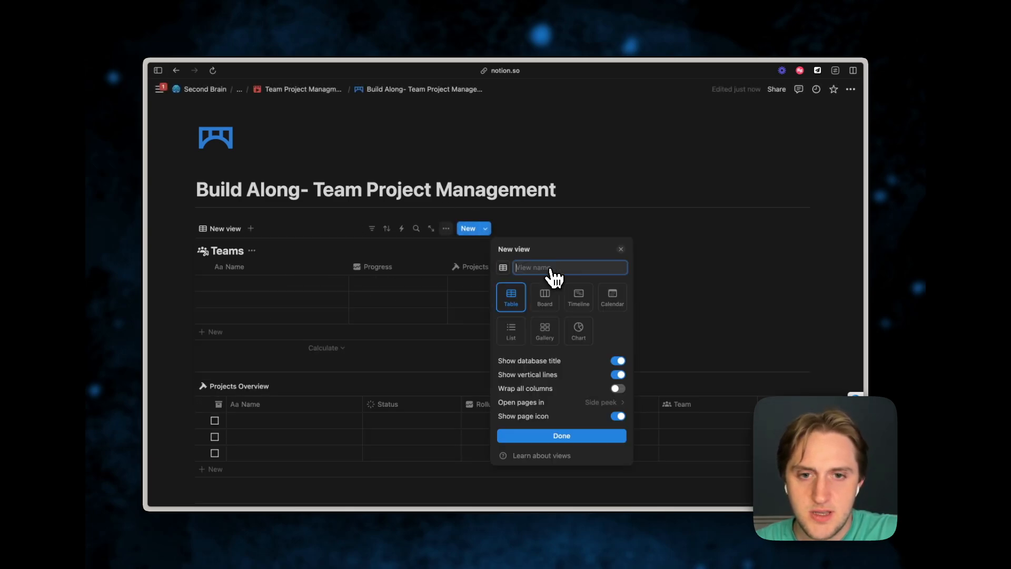
{"action": "type", "text": "Teams Overview"}
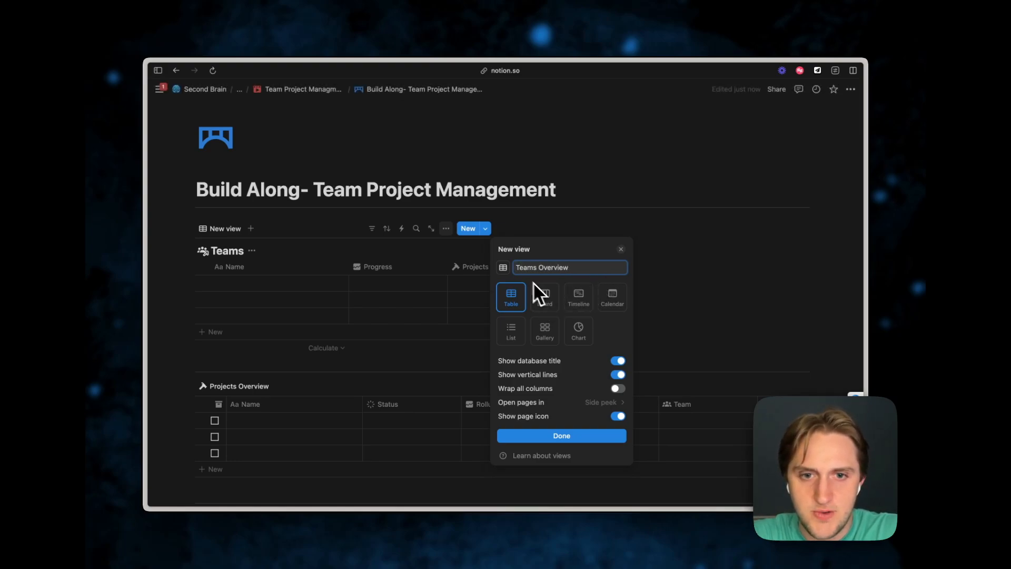
- Give the Teams Overview view the three-people group icon and hide its database title
{"action": "left_click", "coordinate": [503, 267]}
{"action": "left_click", "coordinate": [416, 344]}
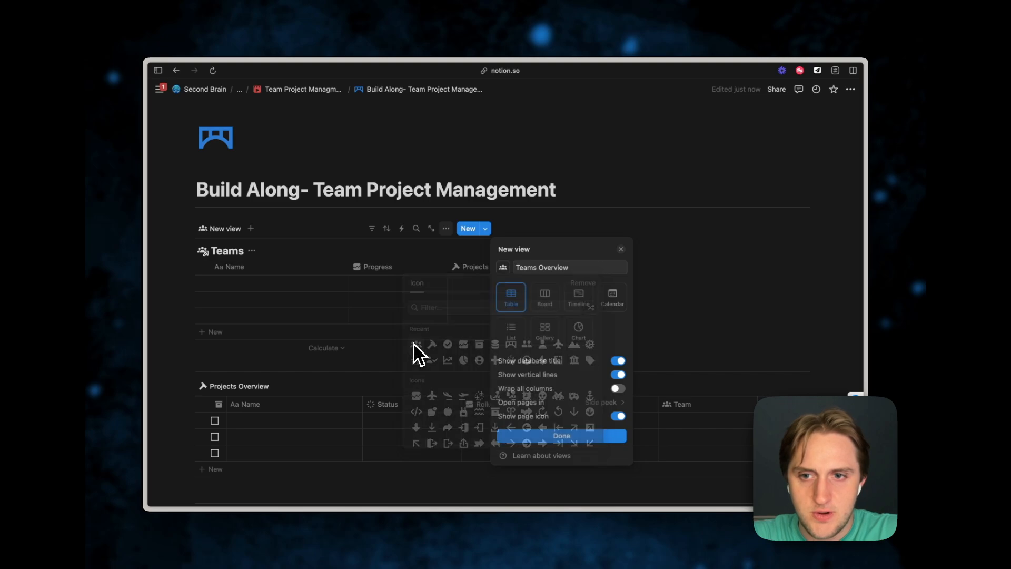
{"action": "left_click", "coordinate": [327, 266]}
{"action": "left_click", "coordinate": [255, 252]}
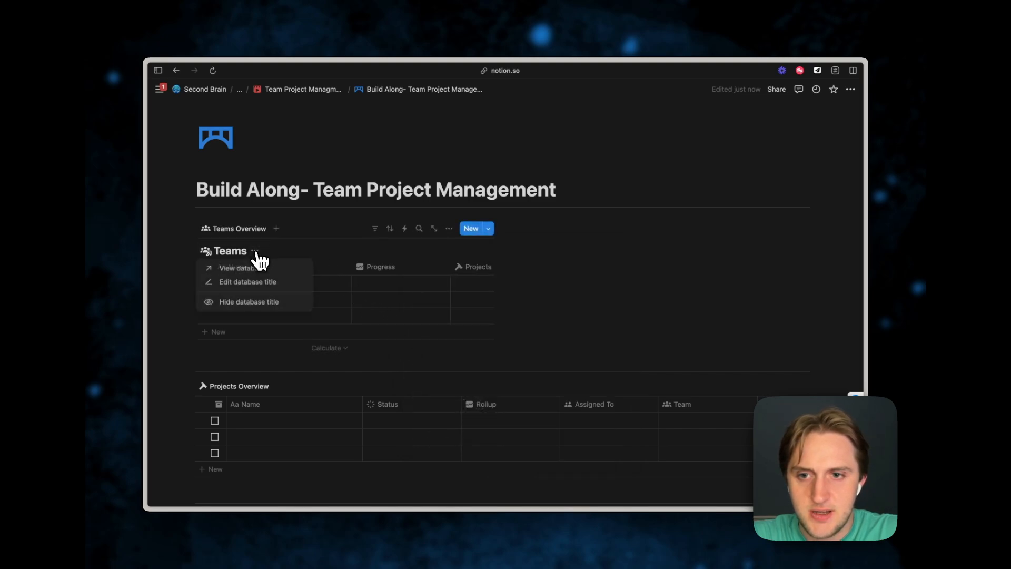
{"action": "left_click", "coordinate": [258, 304]}
- Change the layout of the Teams Overview view to Gallery
{"action": "left_click", "coordinate": [446, 230]}
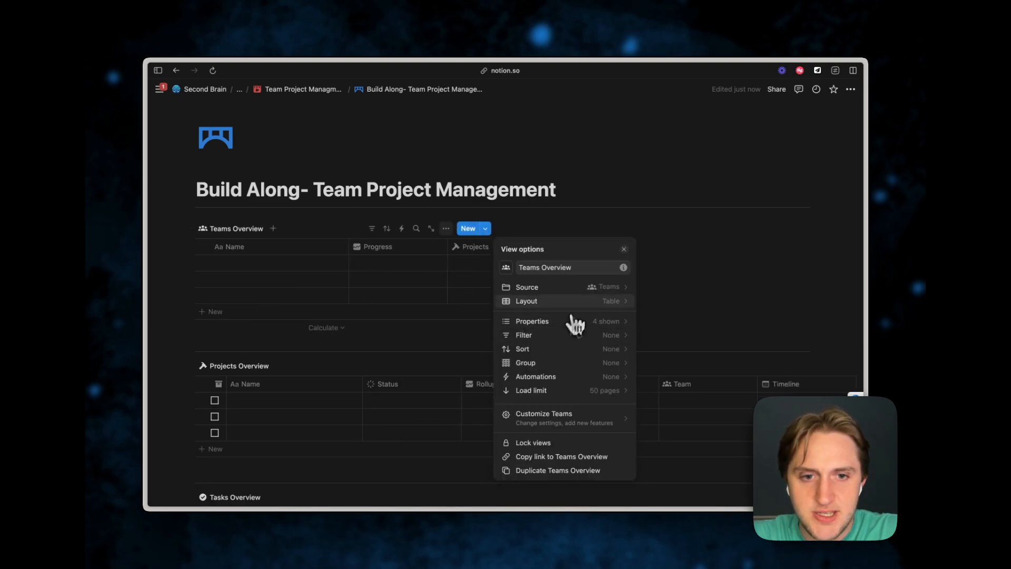
{"action": "left_click", "coordinate": [583, 301]}
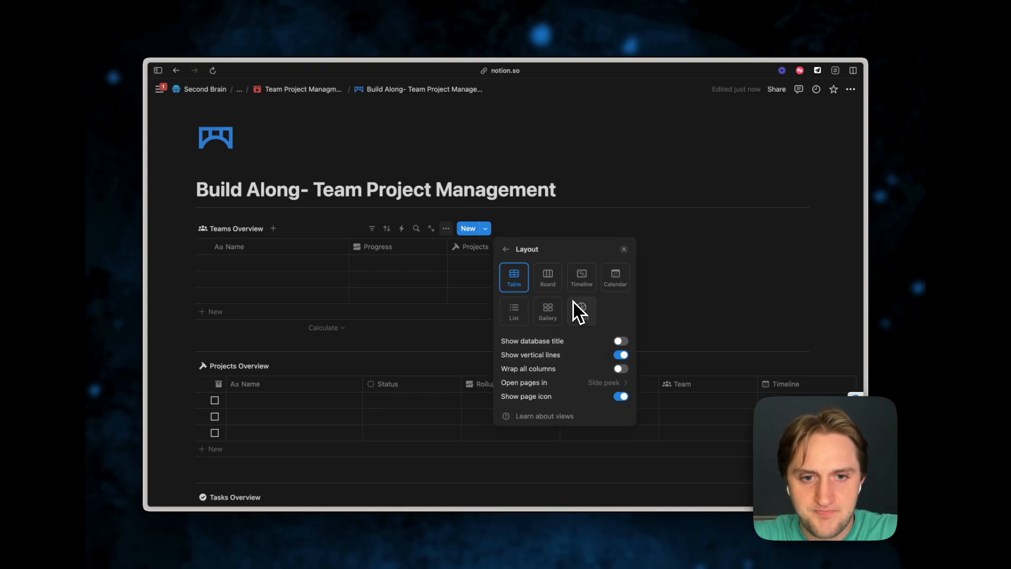
{"action": "left_click", "coordinate": [545, 315]}
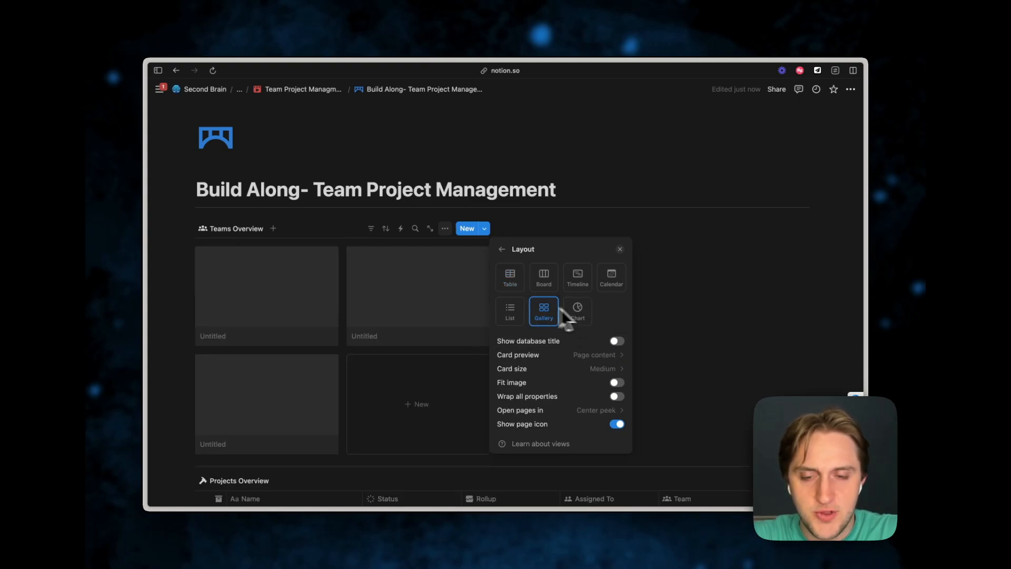
{"action": "left_click", "coordinate": [455, 372]}
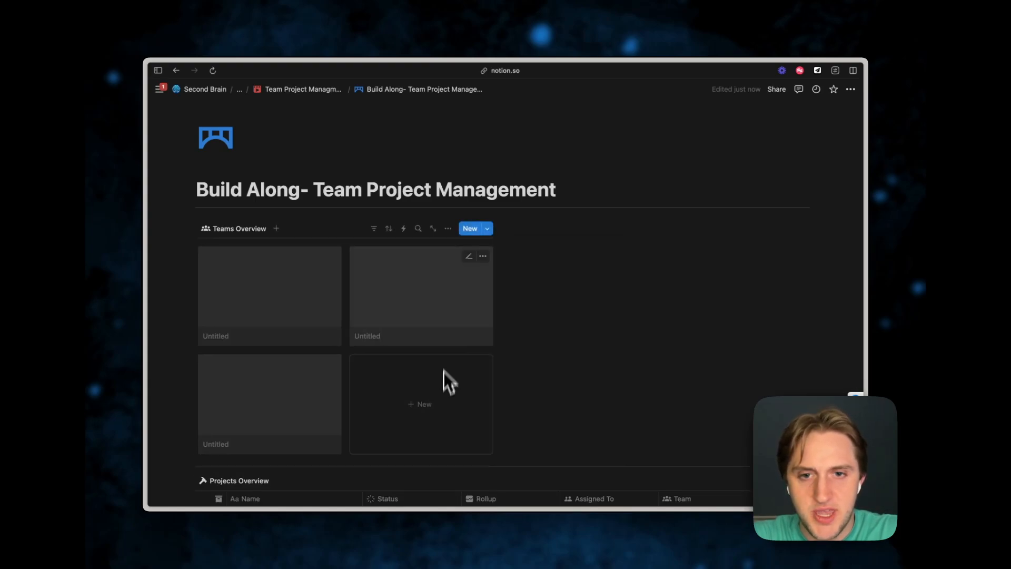
- Set the Teams Overview gallery's card size to Small and its card preview to None
{"action": "left_click", "coordinate": [448, 229]}
{"action": "left_click", "coordinate": [519, 289]}
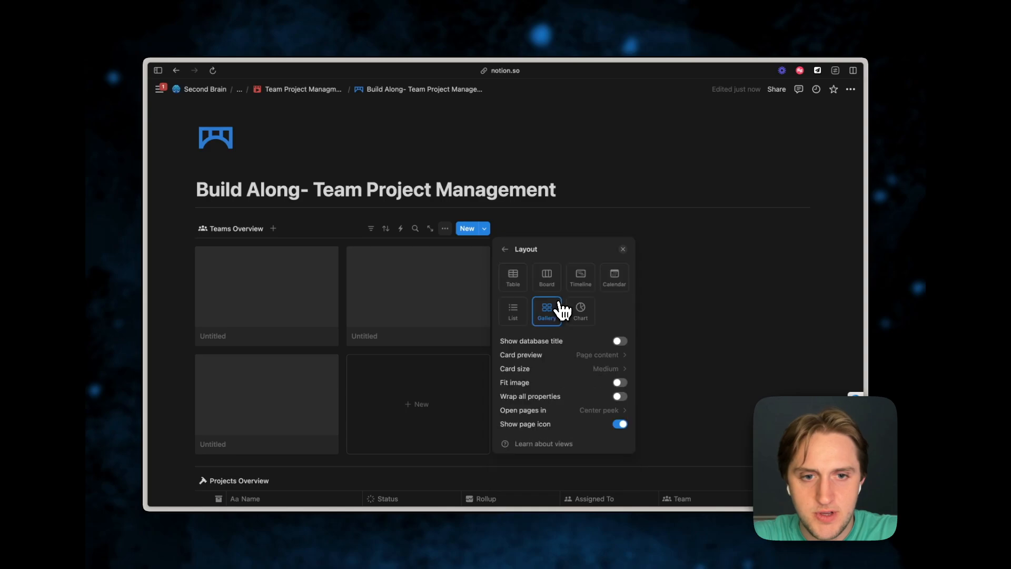
{"action": "left_click", "coordinate": [606, 368]}
{"action": "left_click", "coordinate": [595, 385]}
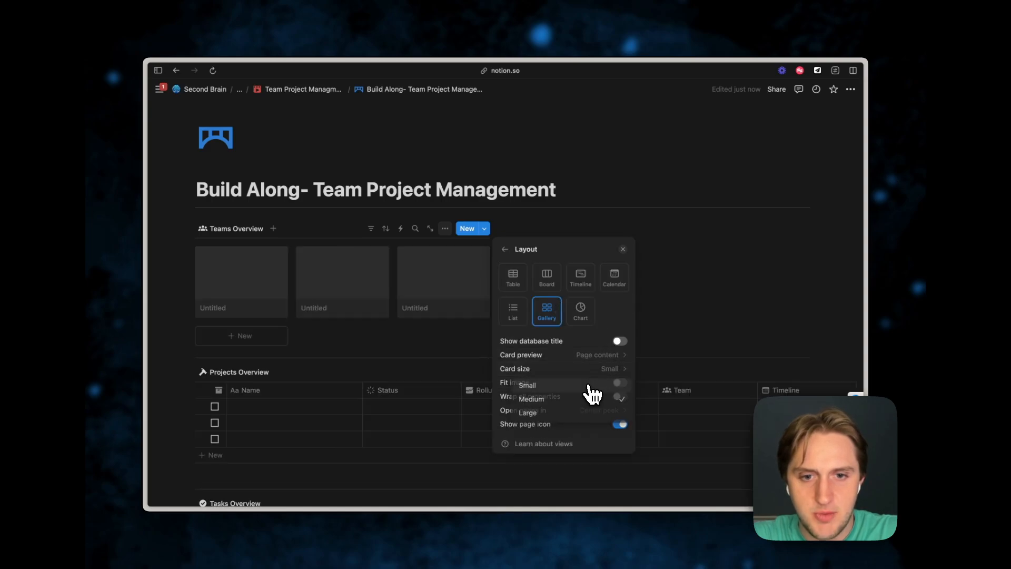
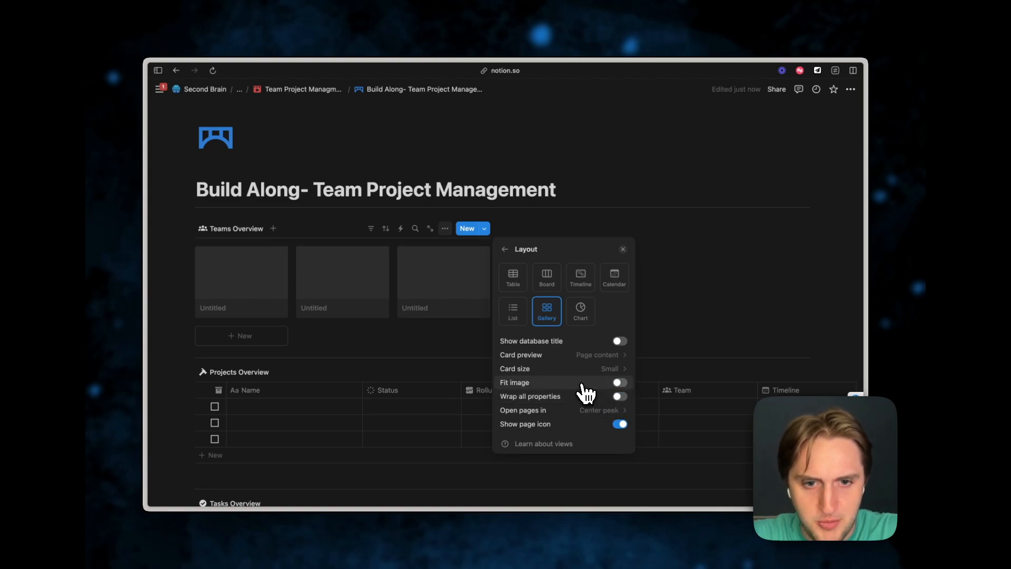
{"action": "left_click", "coordinate": [607, 357]}
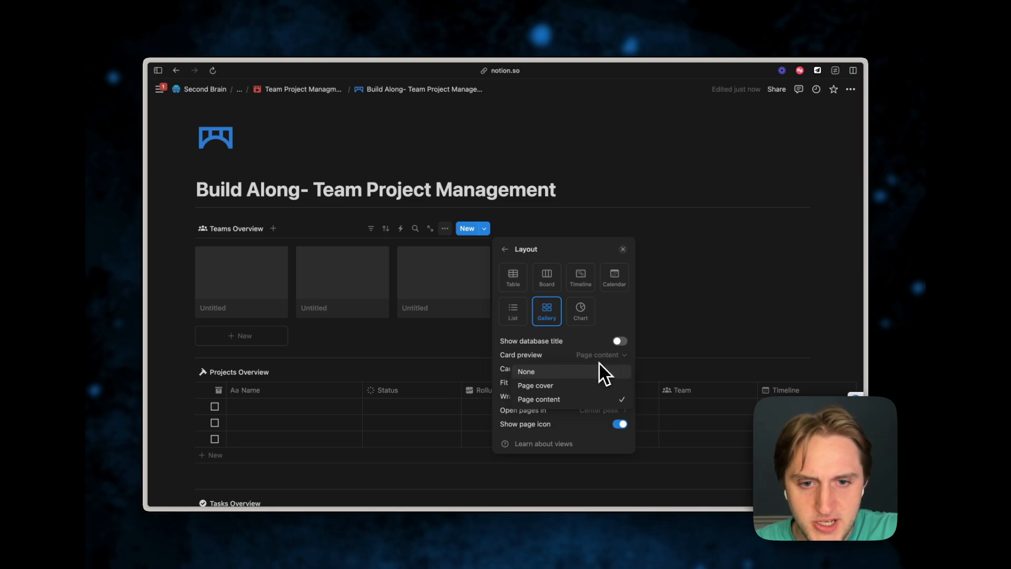
{"action": "left_click", "coordinate": [583, 374]}
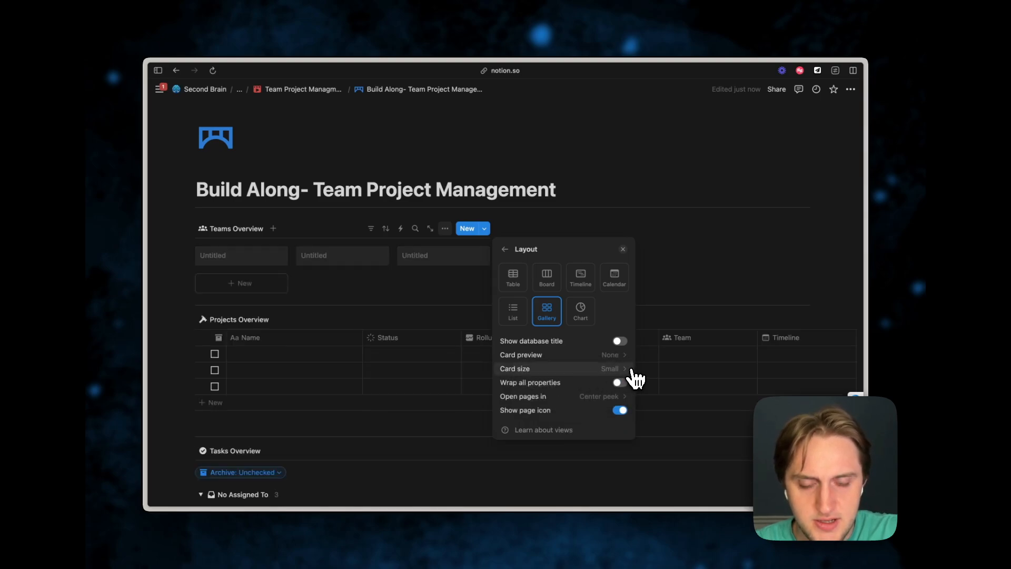
- Make the pages in the Teams Overview gallery open as Full page
{"action": "left_click", "coordinate": [606, 399]}
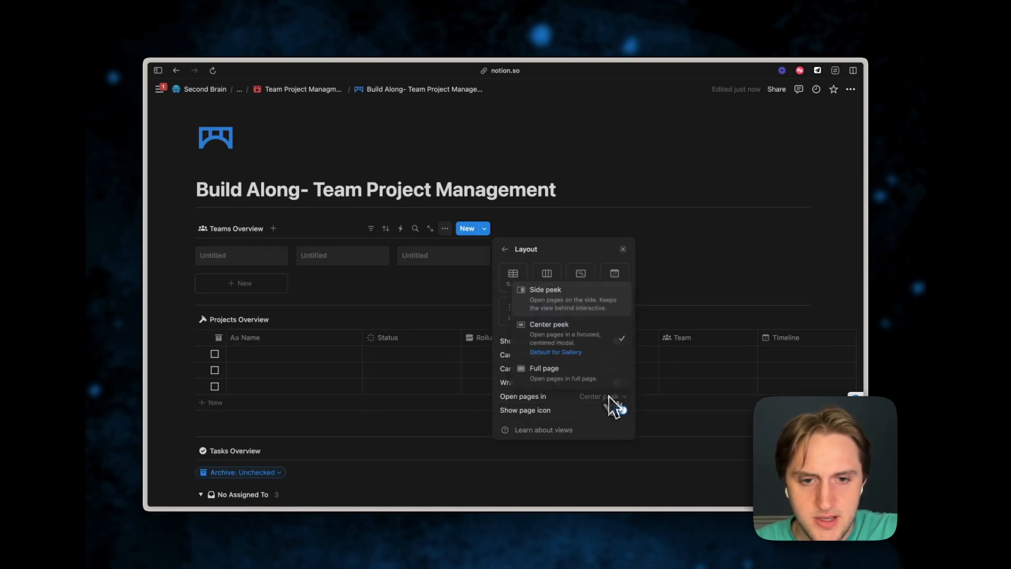
{"action": "left_click", "coordinate": [582, 384]}
{"action": "left_click", "coordinate": [653, 271]}
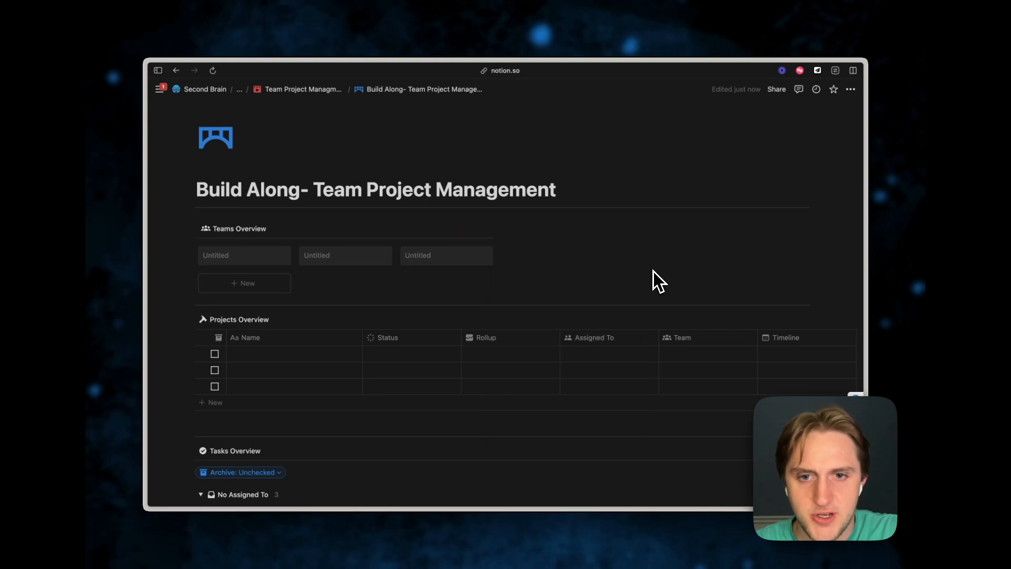
- Delete the three untitled cards from the Teams Overview gallery
{"action": "left_click_drag", "start_coordinate": [536, 259], "coordinate": [282, 266]}
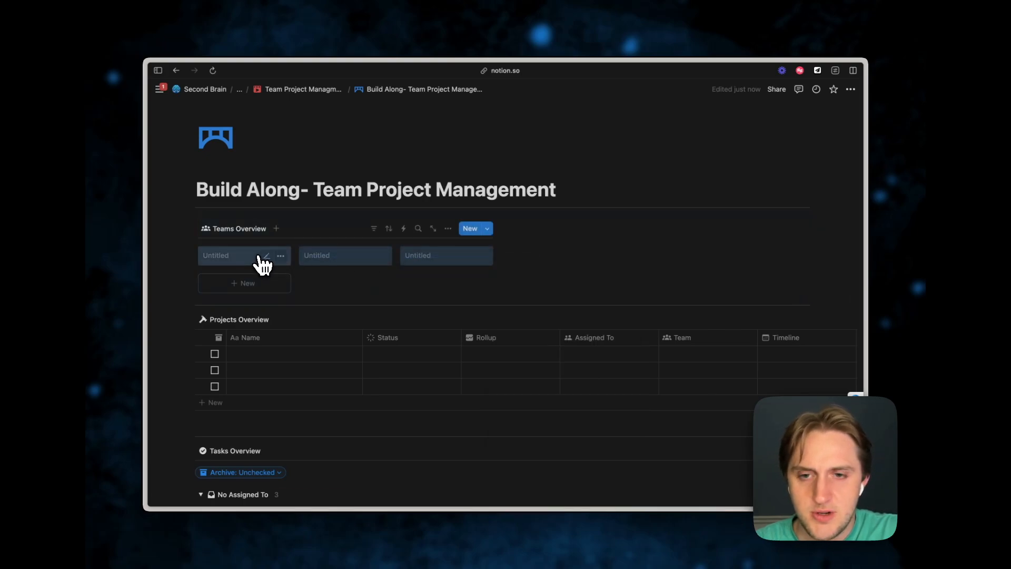
{"action": "key", "text": "BackSpace"}
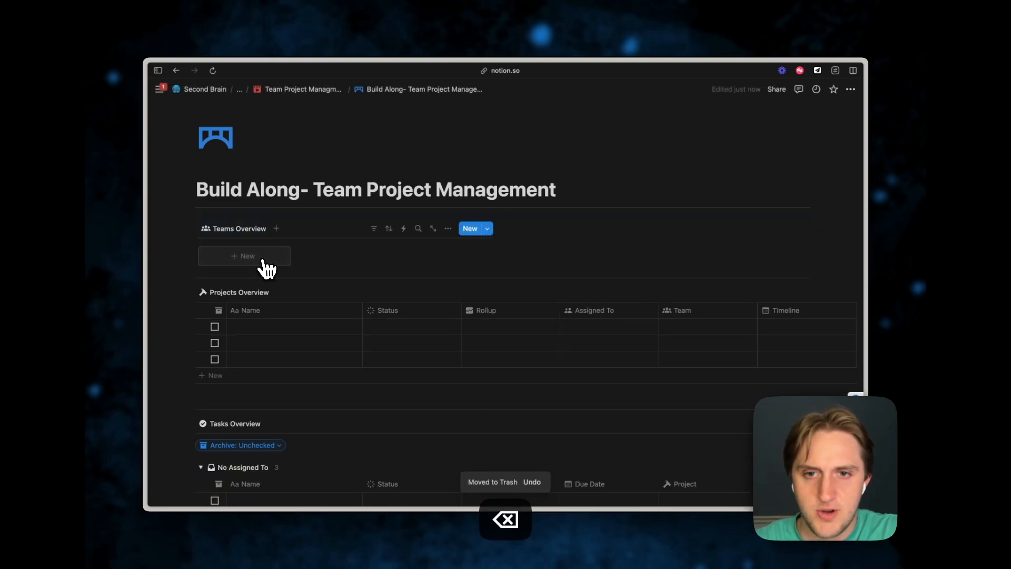
- Create a team page named Marketing Team with a blue gear icon, and return to the Build Along page
{"action": "left_click", "coordinate": [261, 260]}
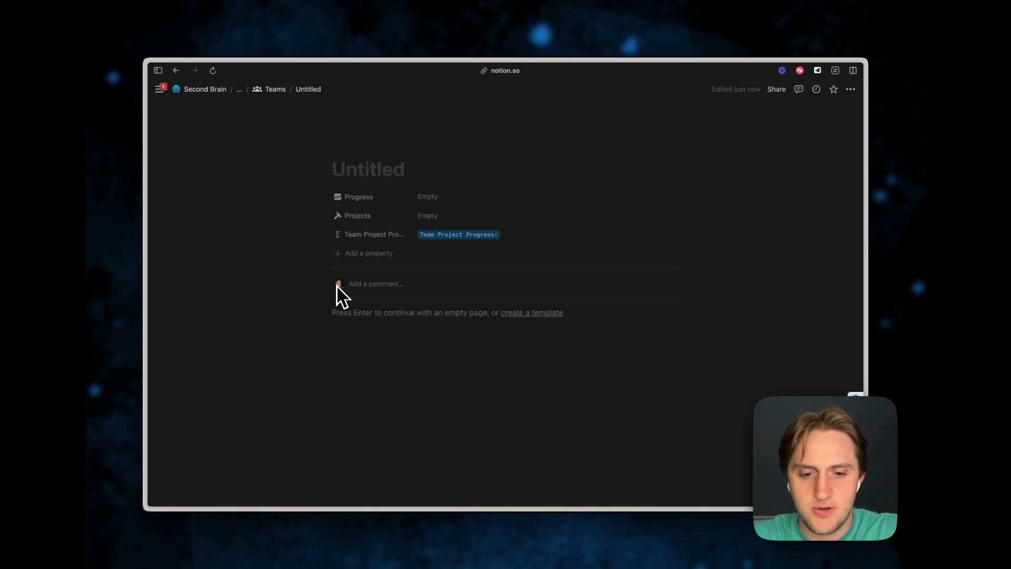
{"action": "type", "text": "Marketing Team"}
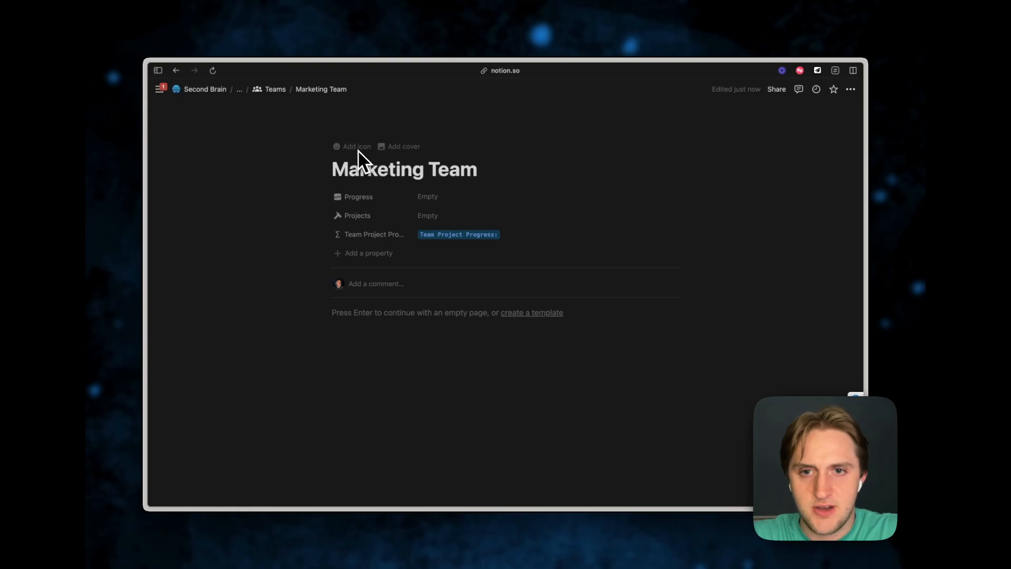
{"action": "left_click", "coordinate": [356, 147]}
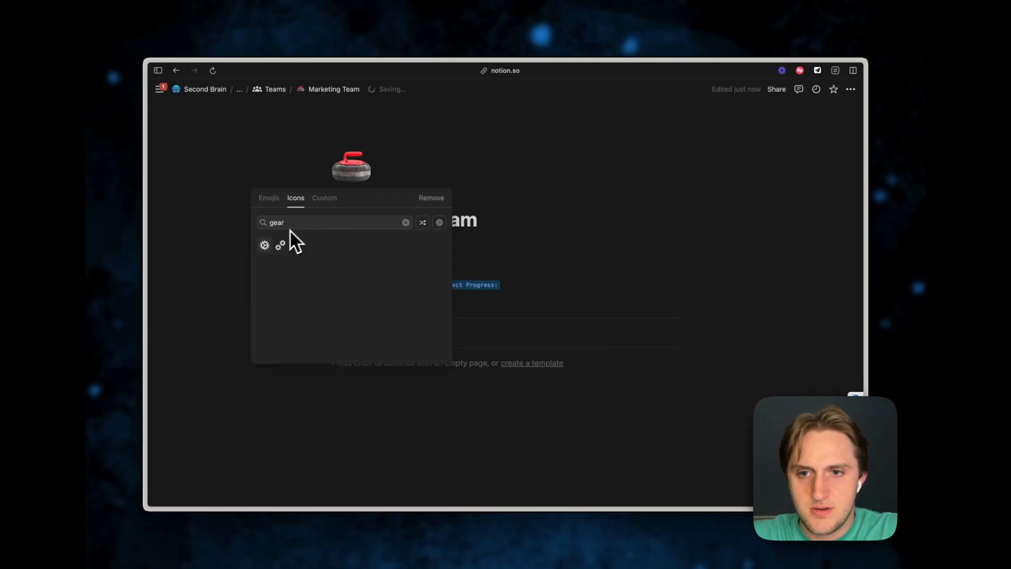
{"action": "mouse_move", "coordinate": [266, 252]}
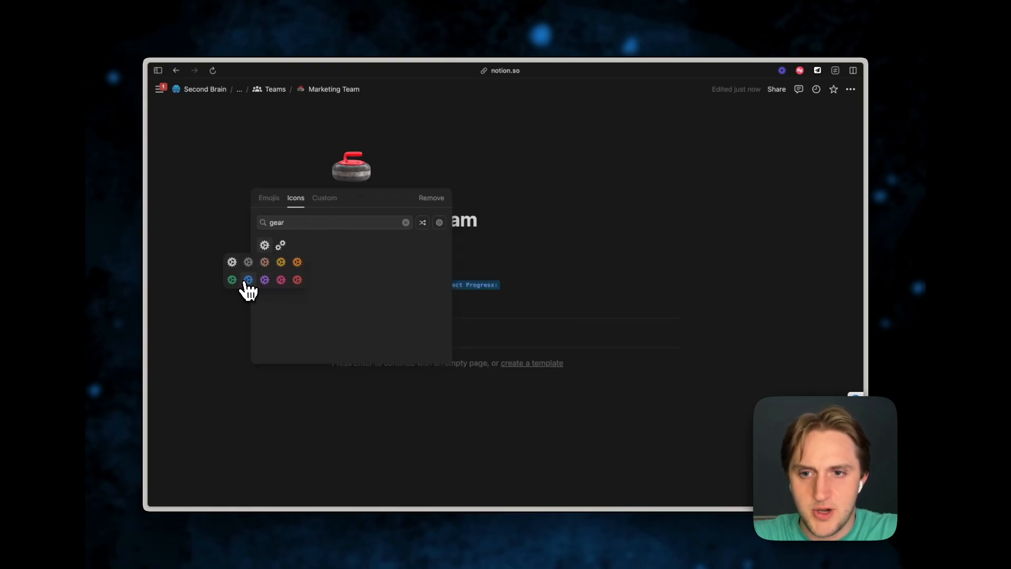
{"action": "left_click", "coordinate": [295, 402]}
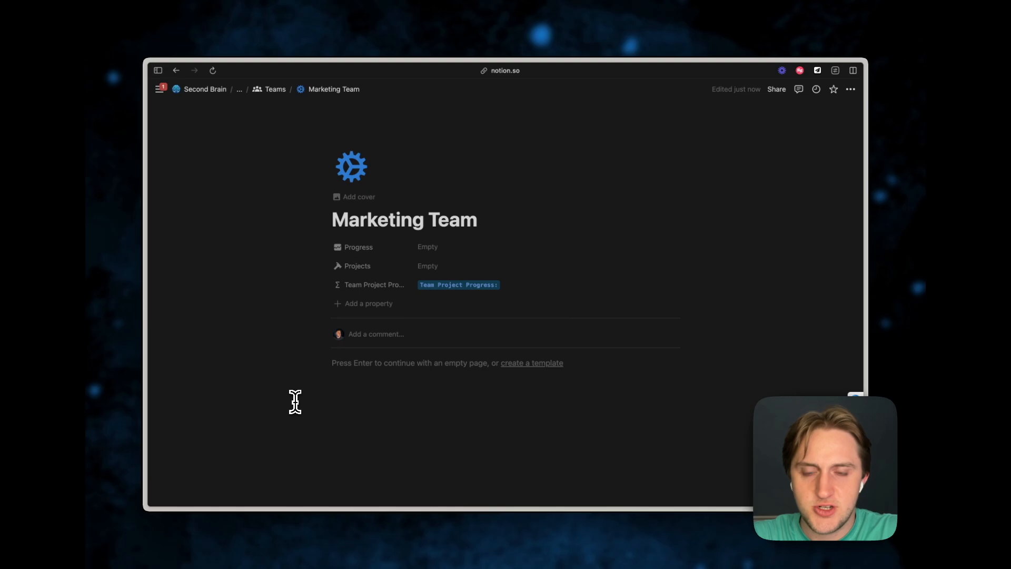
{"action": "key", "text": "super+["}
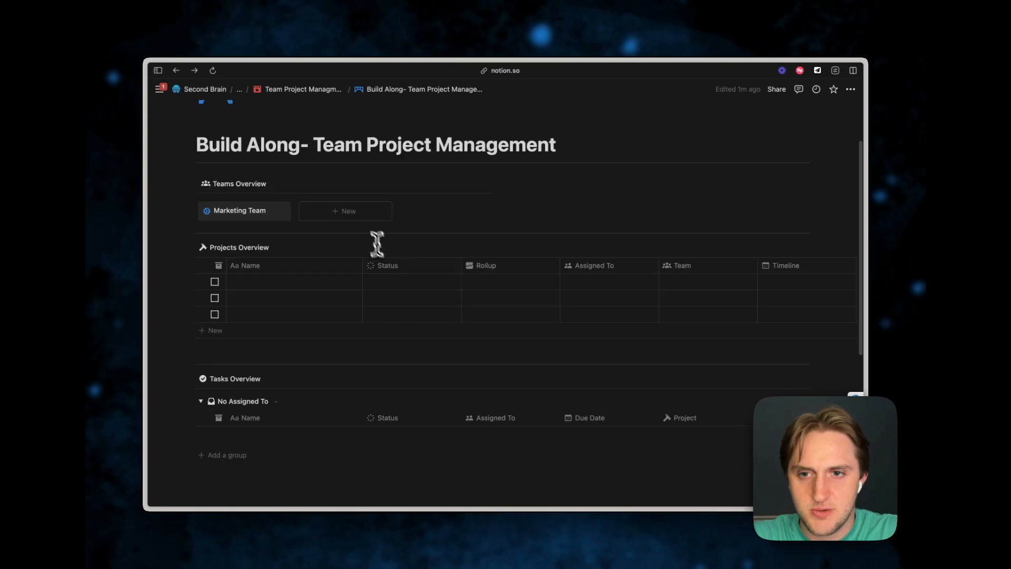
- Show the Team Project Progress and Progress properties on the Teams Overview gallery cards
{"action": "scroll", "coordinate": [377, 244], "scroll_direction": "up", "scroll_amount": 2}
{"action": "left_click", "coordinate": [447, 214]}
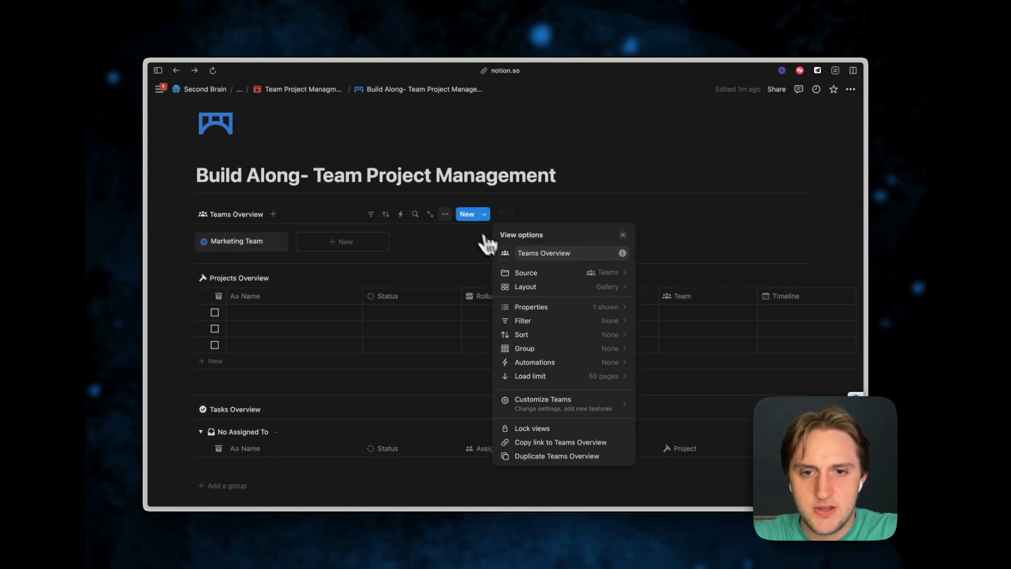
{"action": "left_click", "coordinate": [544, 314]}
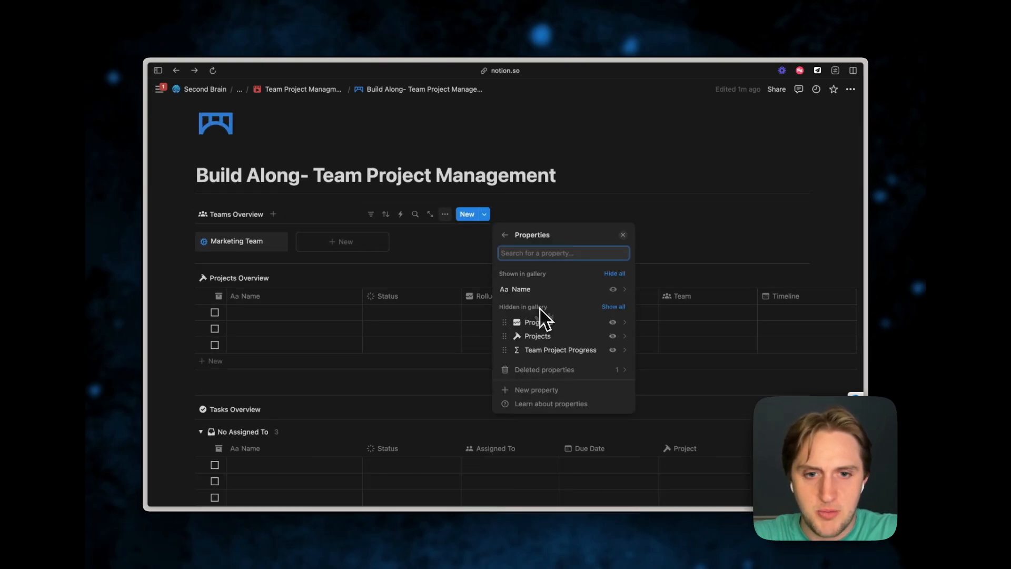
{"action": "left_click", "coordinate": [613, 350]}
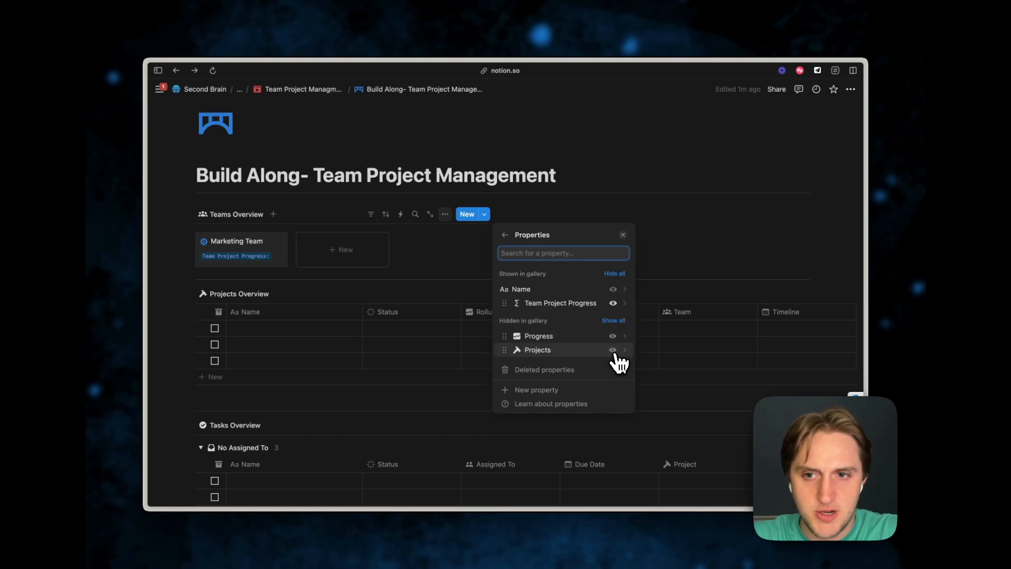
{"action": "left_click", "coordinate": [613, 337]}
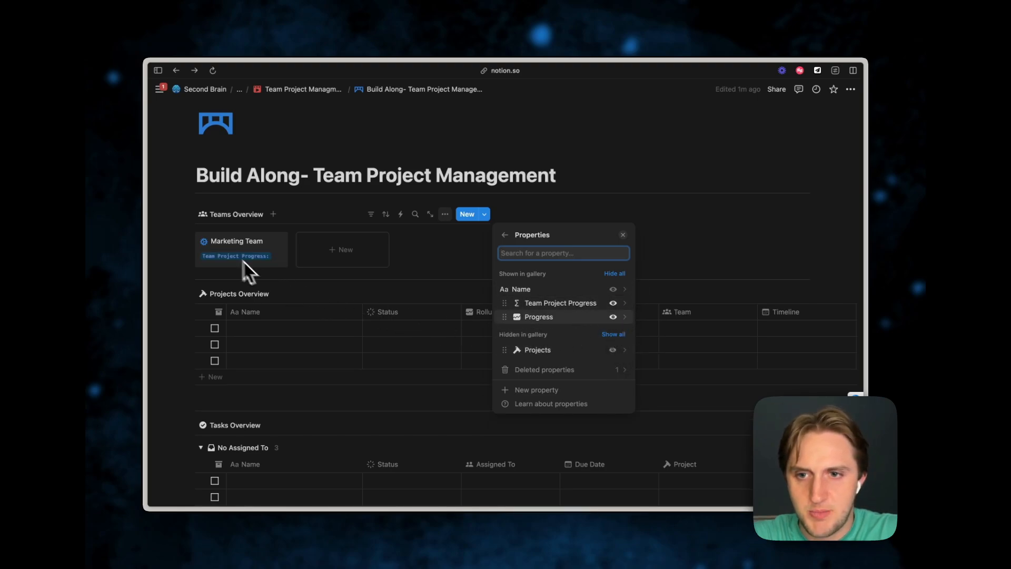
{"action": "left_click", "coordinate": [677, 221]}
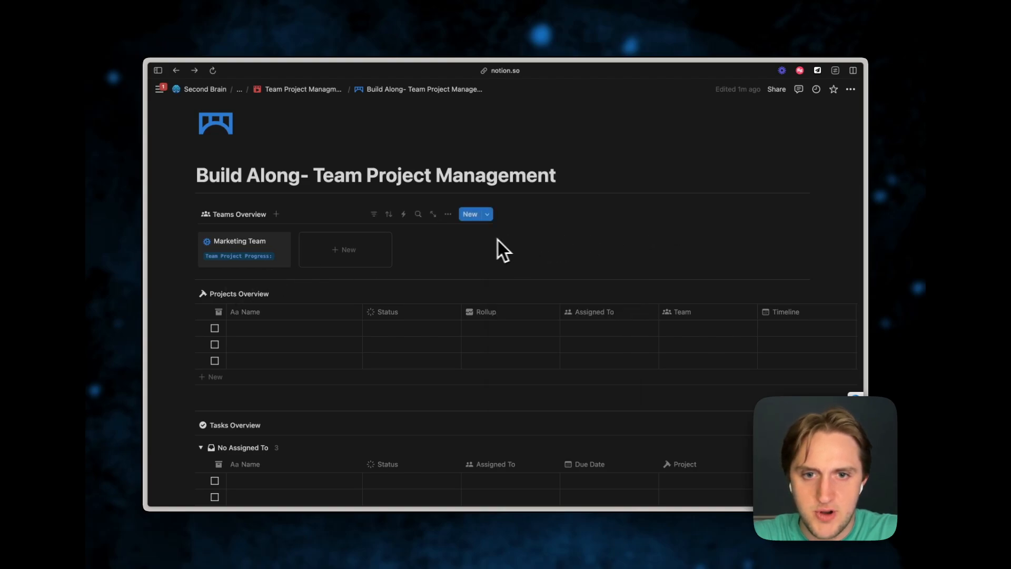
- Insert a linked database view in a column beside the Teams Overview gallery, without choosing a source
{"action": "left_click_drag", "start_coordinate": [497, 235], "coordinate": [338, 241]}
{"action": "left_click", "coordinate": [413, 217]}
{"action": "type", "text": "/lin"}
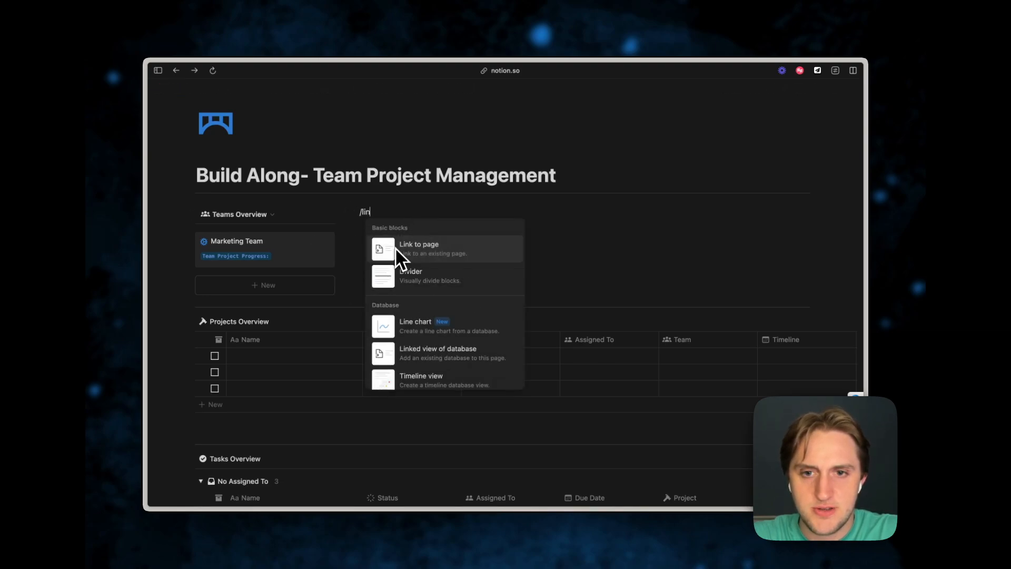
{"action": "type", "text": "ked"}
{"action": "left_click", "coordinate": [461, 259]}
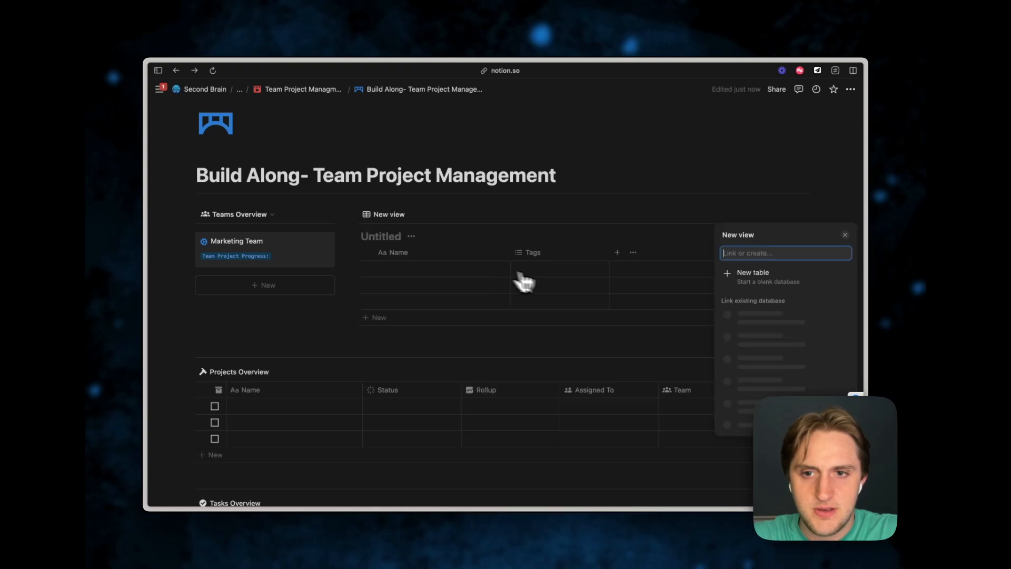
{"action": "left_click", "coordinate": [527, 230]}
- Examine the page layout across the Teams Overview, the blank table, Projects Overview and Tasks Overview
{"action": "scroll", "coordinate": [501, 296], "scroll_direction": "down", "scroll_amount": 2}
{"action": "scroll", "coordinate": [501, 296], "scroll_direction": "up", "scroll_amount": 2}
{"action": "scroll", "coordinate": [544, 246], "scroll_direction": "down", "scroll_amount": 2}
{"action": "scroll", "coordinate": [544, 246], "scroll_direction": "up", "scroll_amount": 2}
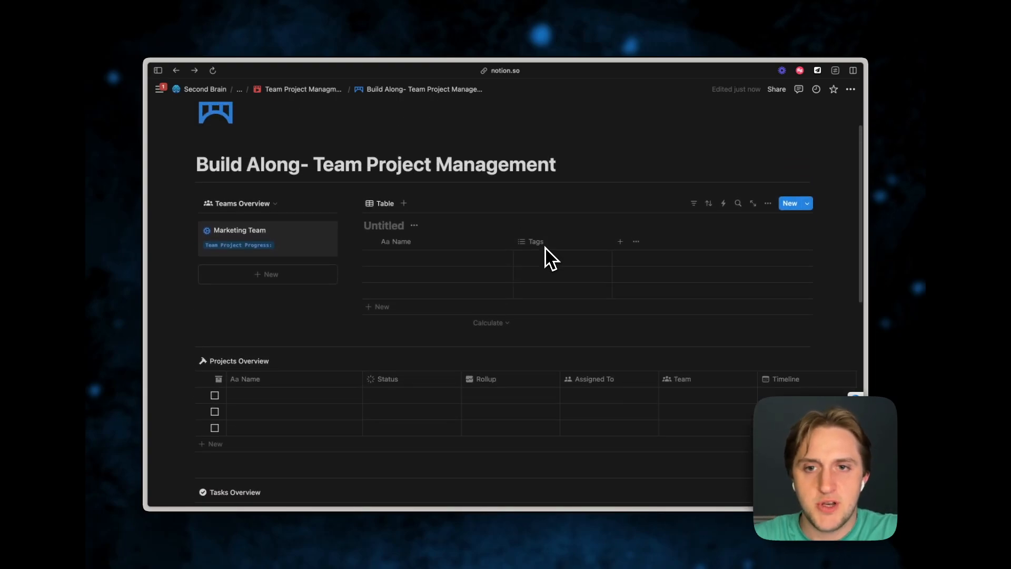
{"action": "scroll", "coordinate": [439, 299], "scroll_direction": "down", "scroll_amount": 1}
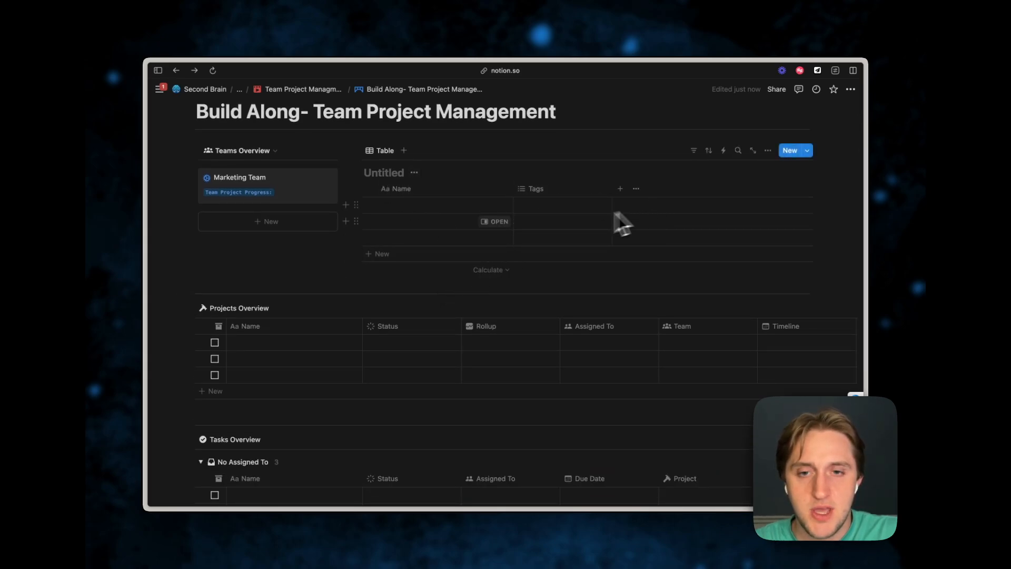
{"action": "scroll", "coordinate": [579, 232], "scroll_direction": "up", "scroll_amount": 2}
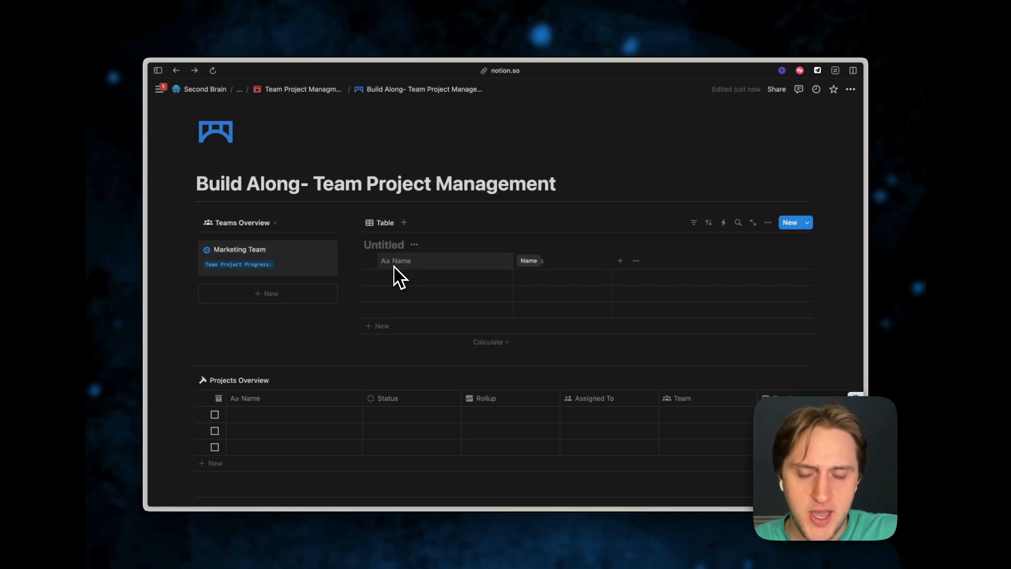
{"action": "scroll", "coordinate": [494, 316], "scroll_direction": "down", "scroll_amount": 6}
{"action": "scroll", "coordinate": [494, 316], "scroll_direction": "up", "scroll_amount": 6}
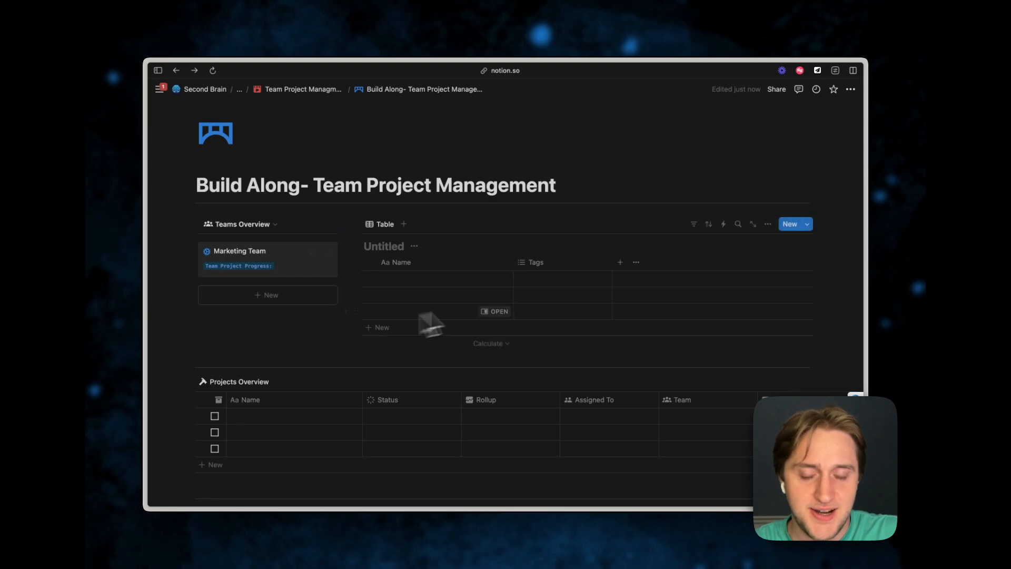
{"action": "scroll", "coordinate": [598, 277], "scroll_direction": "down", "scroll_amount": 4}
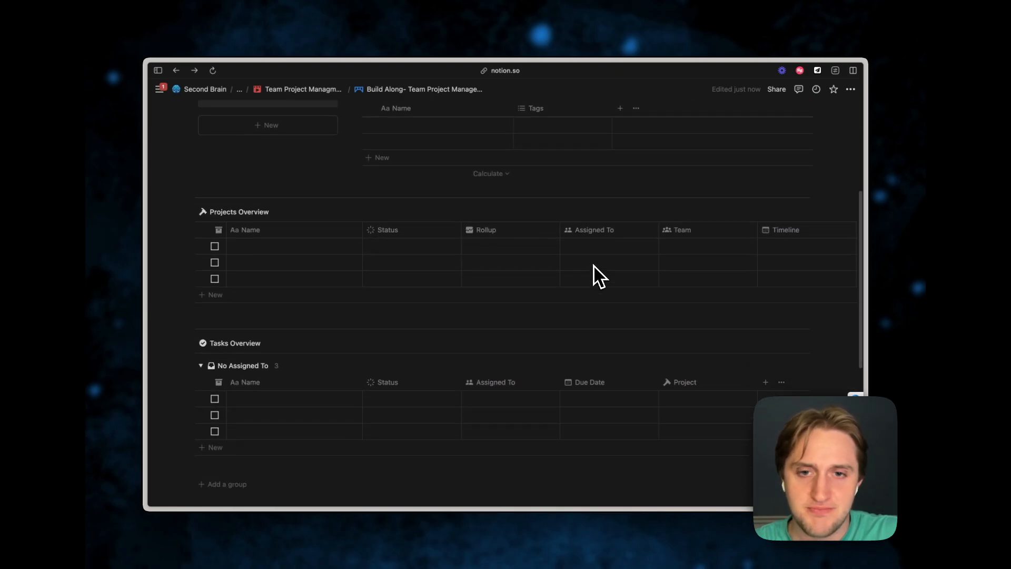
{"action": "scroll", "coordinate": [598, 277], "scroll_direction": "up", "scroll_amount": 3}
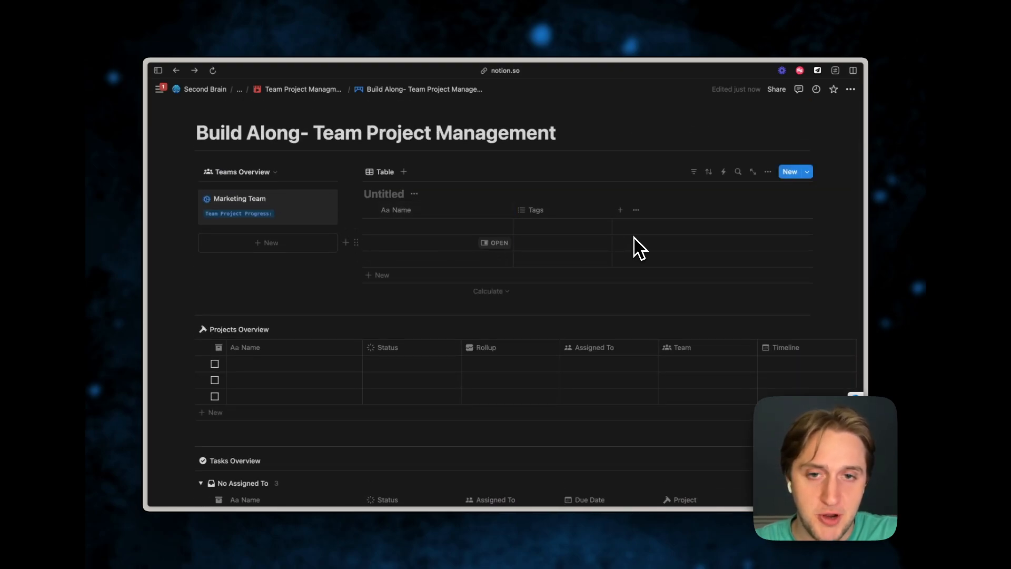
{"action": "scroll", "coordinate": [541, 263], "scroll_direction": "down", "scroll_amount": 3}
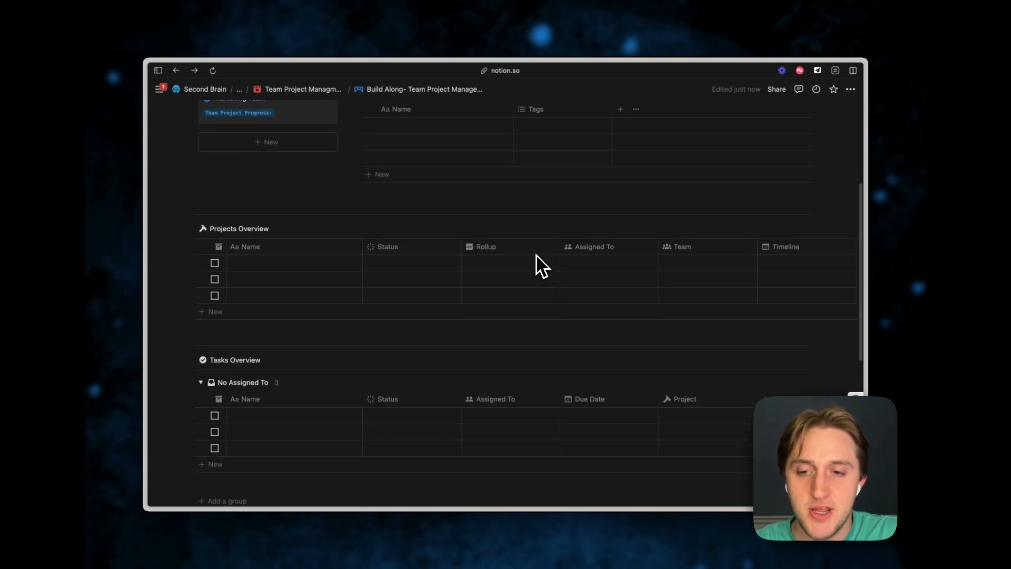
{"action": "scroll", "coordinate": [526, 363], "scroll_direction": "down", "scroll_amount": 1}
{"action": "scroll", "coordinate": [474, 350], "scroll_direction": "up", "scroll_amount": 1}
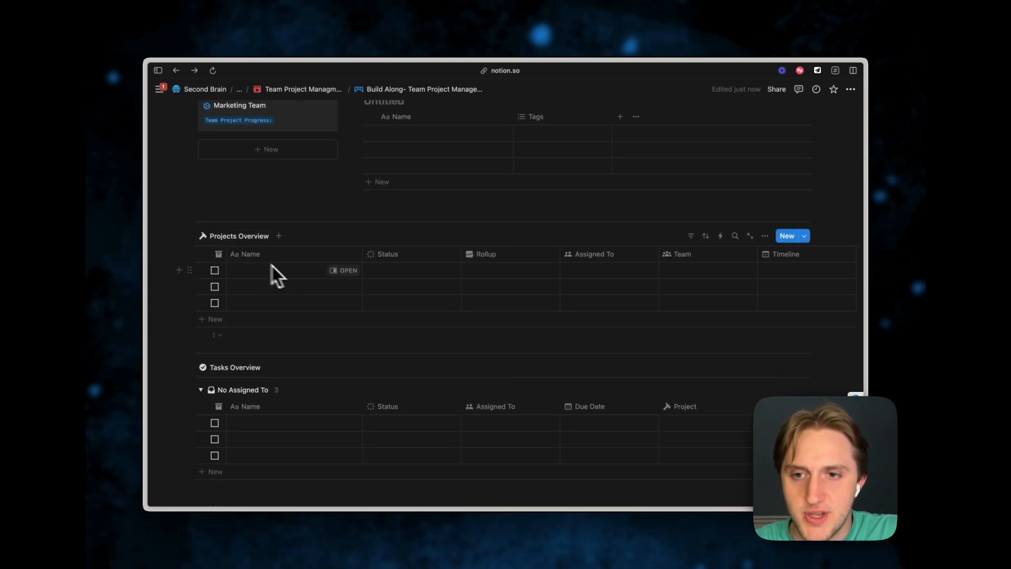
- Name the first entry in the Projects Overview table Example Project
{"action": "scroll", "coordinate": [295, 282], "scroll_direction": "down", "scroll_amount": 1}
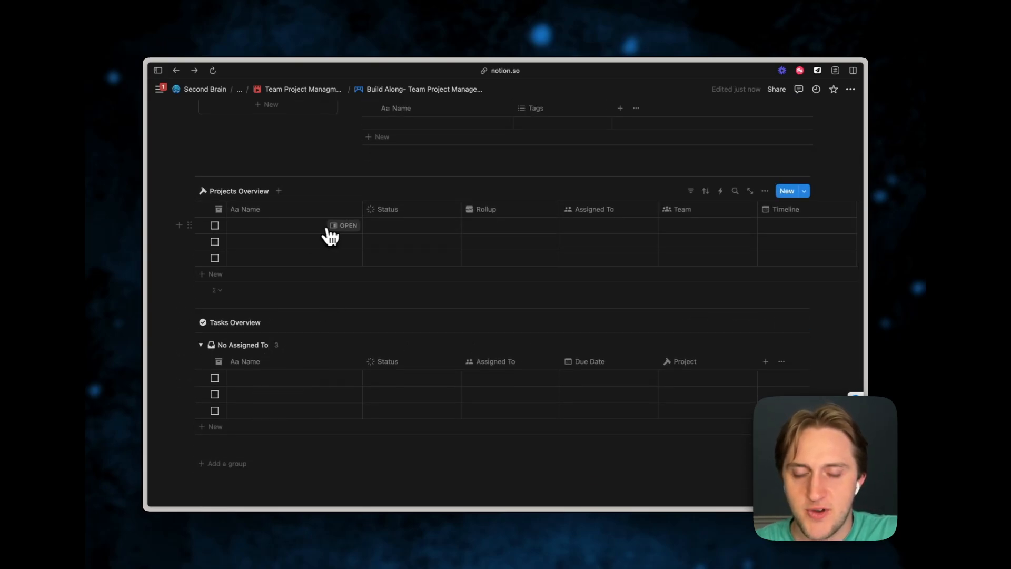
{"action": "left_click", "coordinate": [343, 226]}
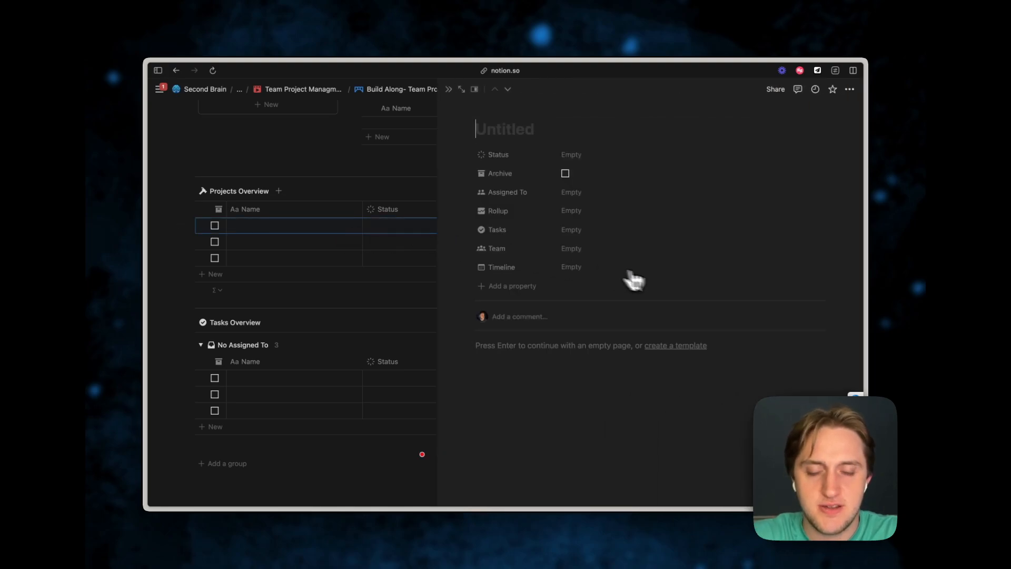
{"action": "type", "text": "Exa"}
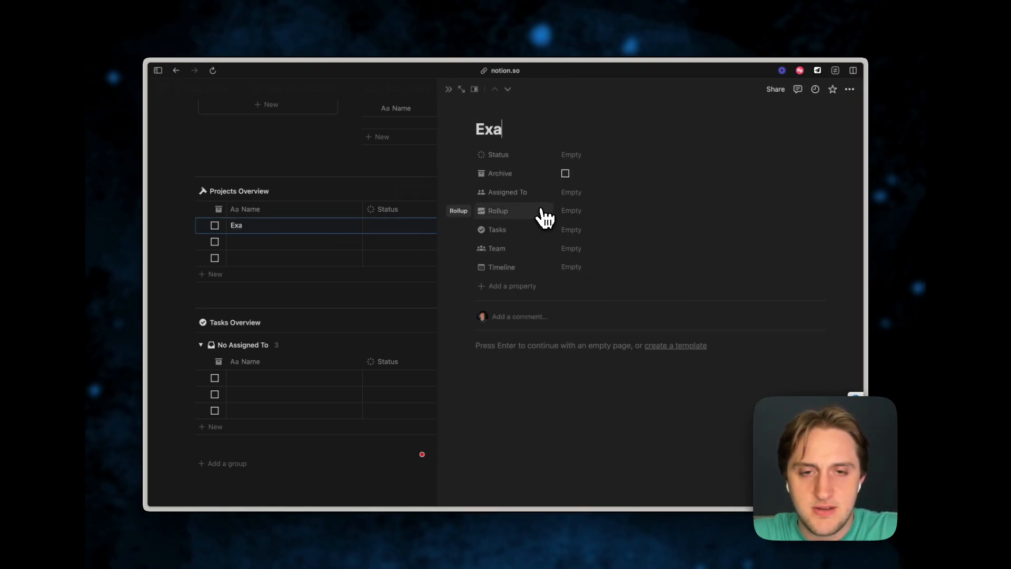
{"action": "type", "text": "mple Project"}
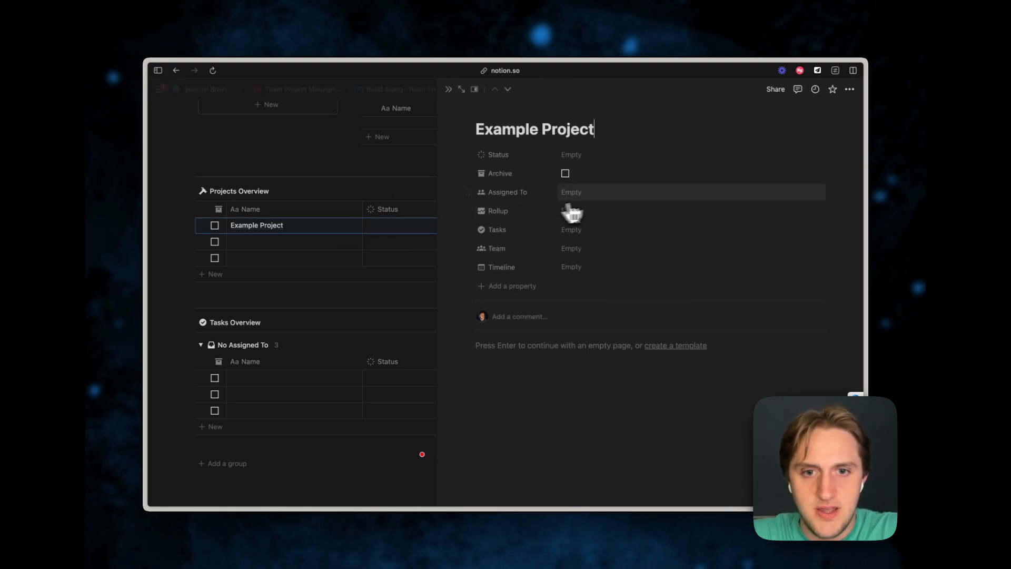
- Enter Task 1 in Example Project's Tasks relation and link an untitled task to the project
{"action": "left_click", "coordinate": [599, 231]}
{"action": "type", "text": "Task 1"}
{"action": "left_click", "coordinate": [600, 263]}
- Try to add a second task named Task 2 to Example Project's Tasks relation, and return to the overview page
{"action": "type", "text": "Task"}
{"action": "key", "text": "BackSpace"}
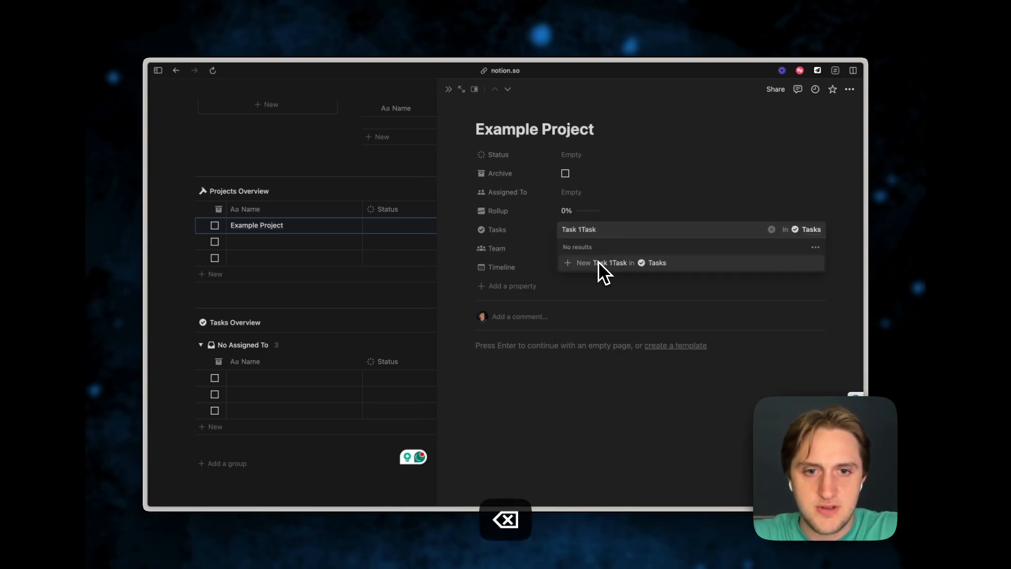
{"action": "key", "text": "super+BackSpace"}
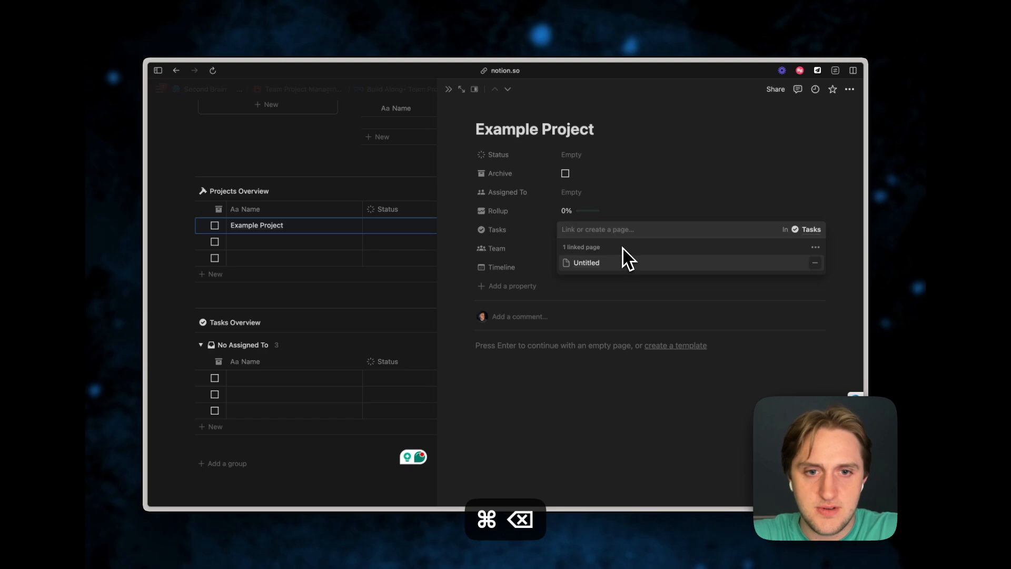
{"action": "type", "text": "Task 2"}
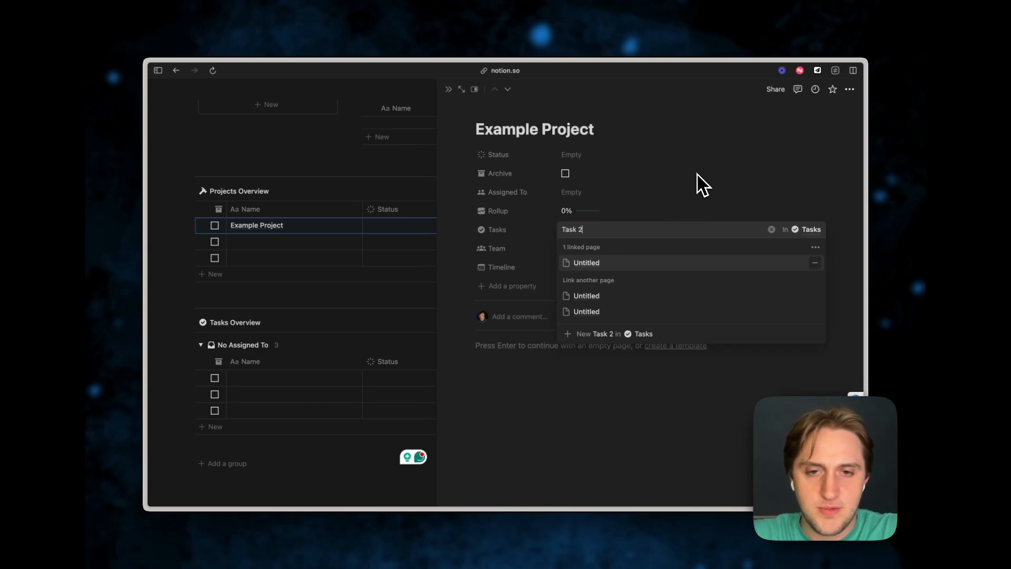
{"action": "key", "text": "Return"}
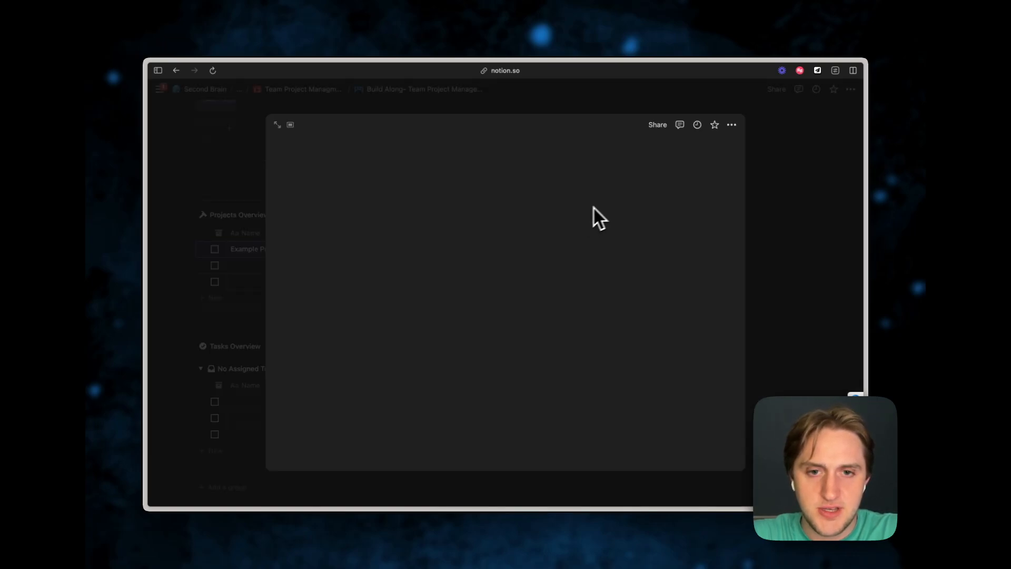
{"action": "left_click", "coordinate": [787, 188]}
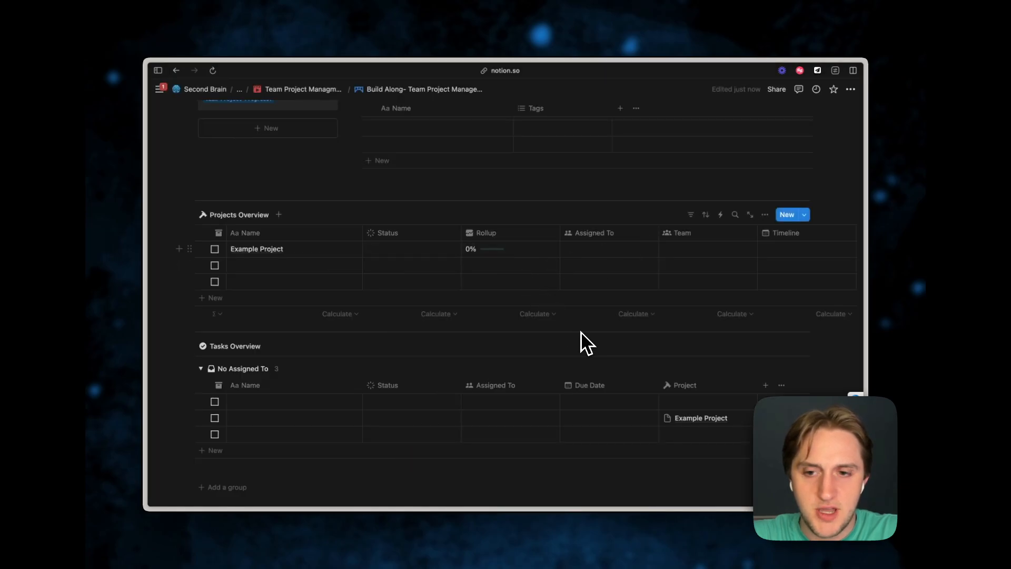
- Set the status of the task linked to Example Project to Done in Tasks Overview
{"action": "scroll", "coordinate": [585, 345], "scroll_direction": "down", "scroll_amount": 2}
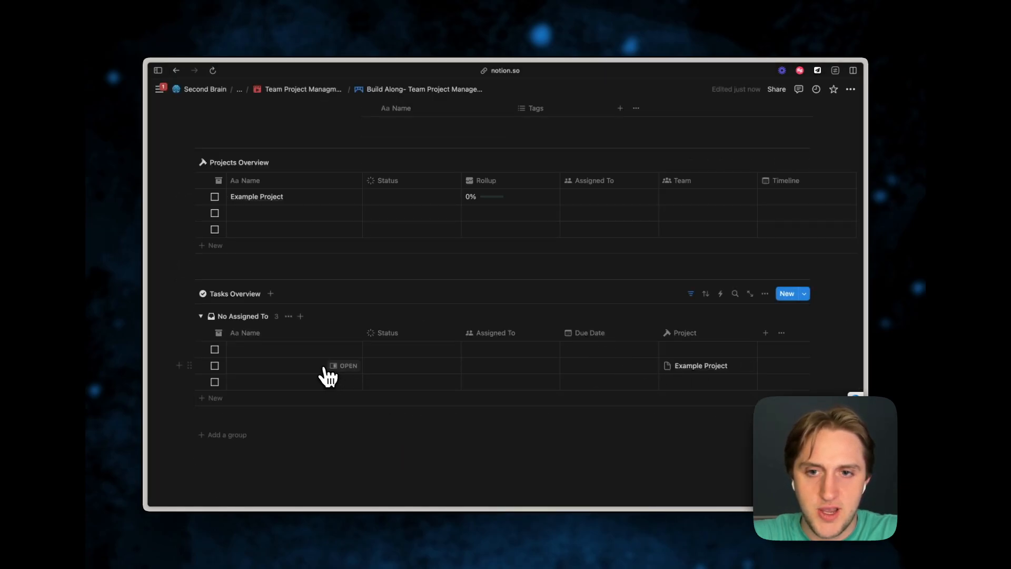
{"action": "left_click", "coordinate": [406, 367]}
{"action": "left_click", "coordinate": [400, 323]}
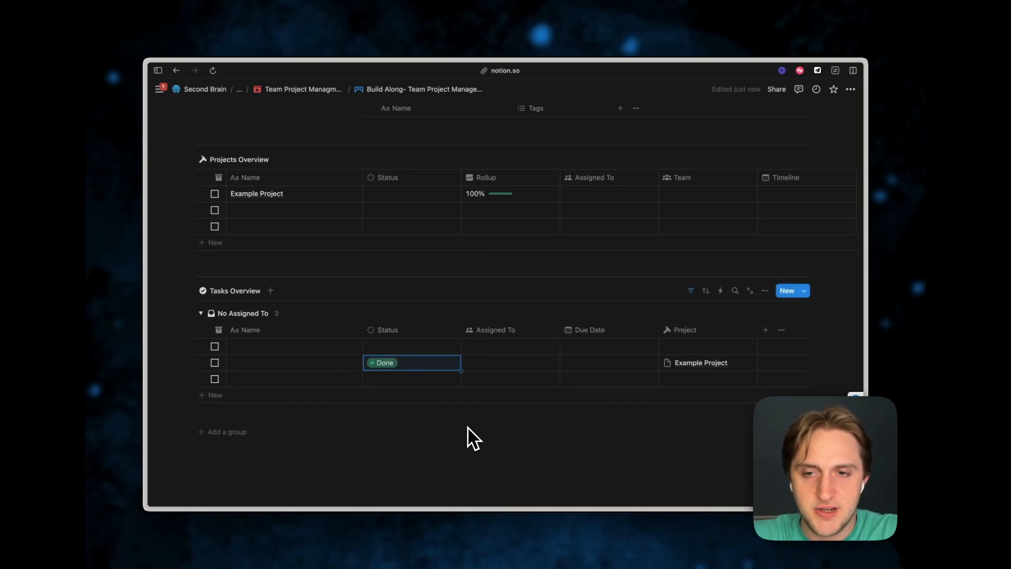
- Set Example Project's status to Done in Projects Overview
{"action": "scroll", "coordinate": [469, 435], "scroll_direction": "up", "scroll_amount": 2}
{"action": "scroll", "coordinate": [521, 277], "scroll_direction": "up", "scroll_amount": 3}
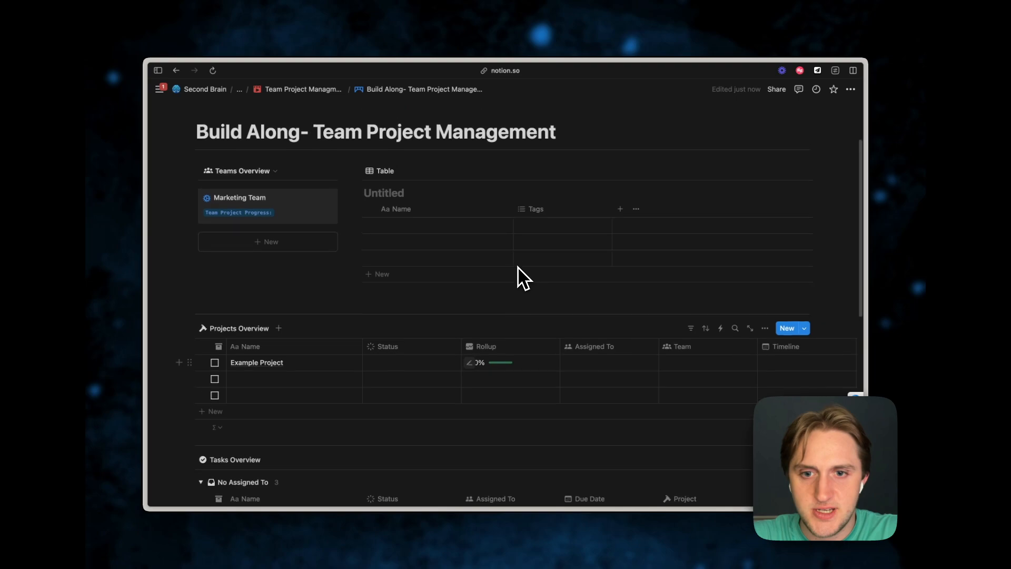
{"action": "left_click", "coordinate": [406, 371]}
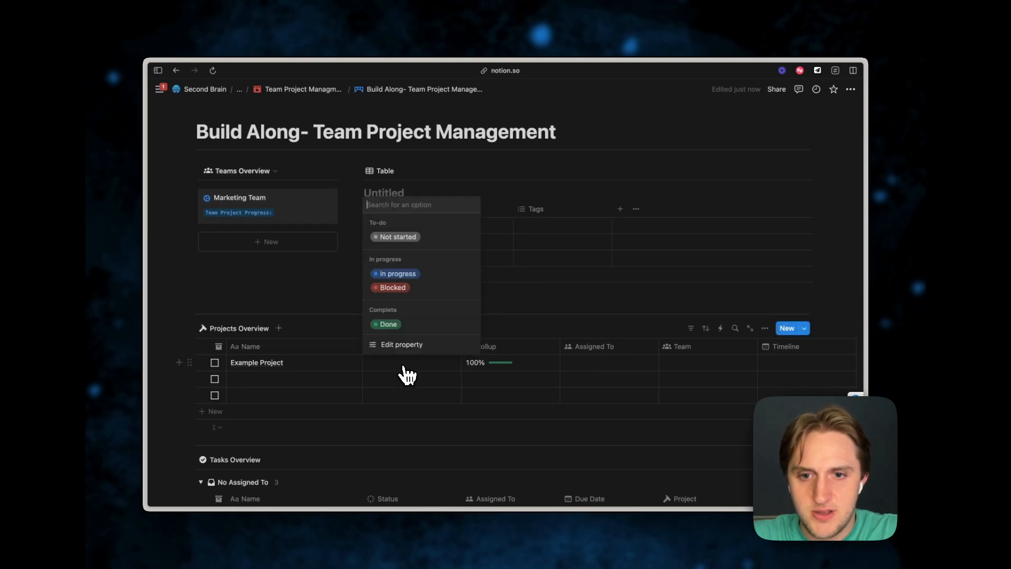
{"action": "left_click", "coordinate": [429, 327]}
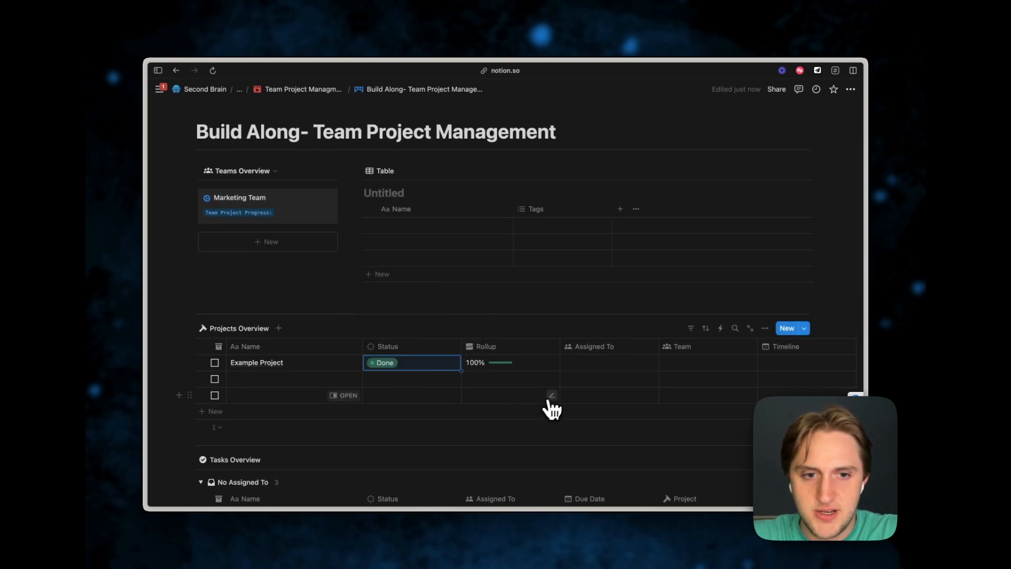
- Link Example Project to Marketing Team through the Team relation in Projects Overview
{"action": "left_click", "coordinate": [686, 368]}
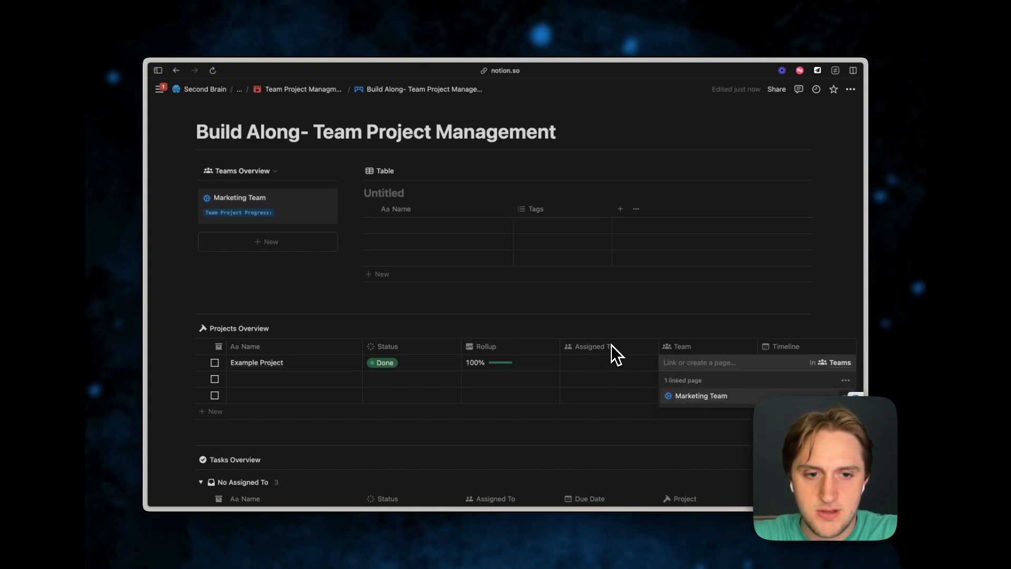
{"action": "key", "text": "Escape"}
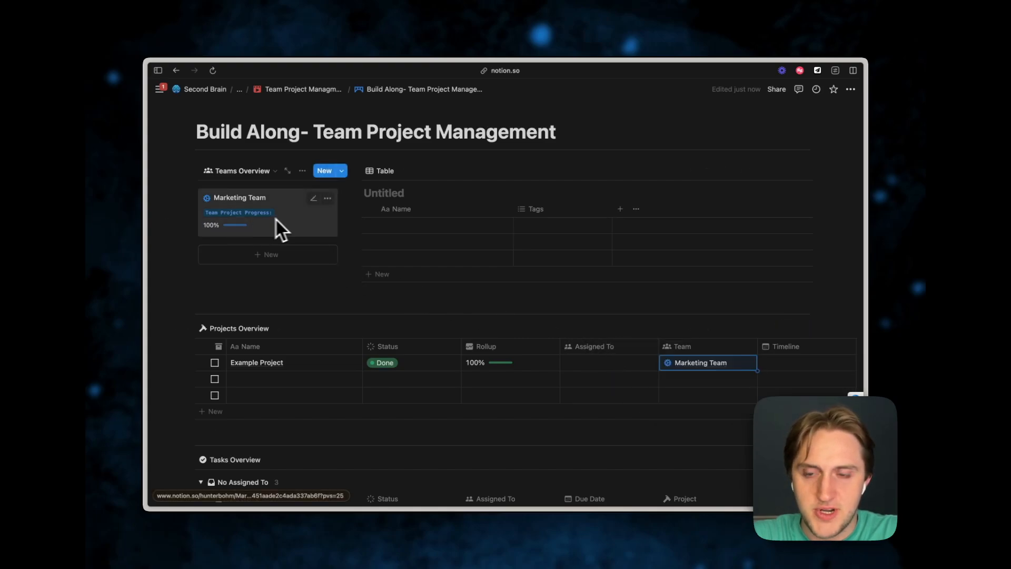
{"action": "scroll", "coordinate": [289, 232], "scroll_direction": "up", "scroll_amount": 2}
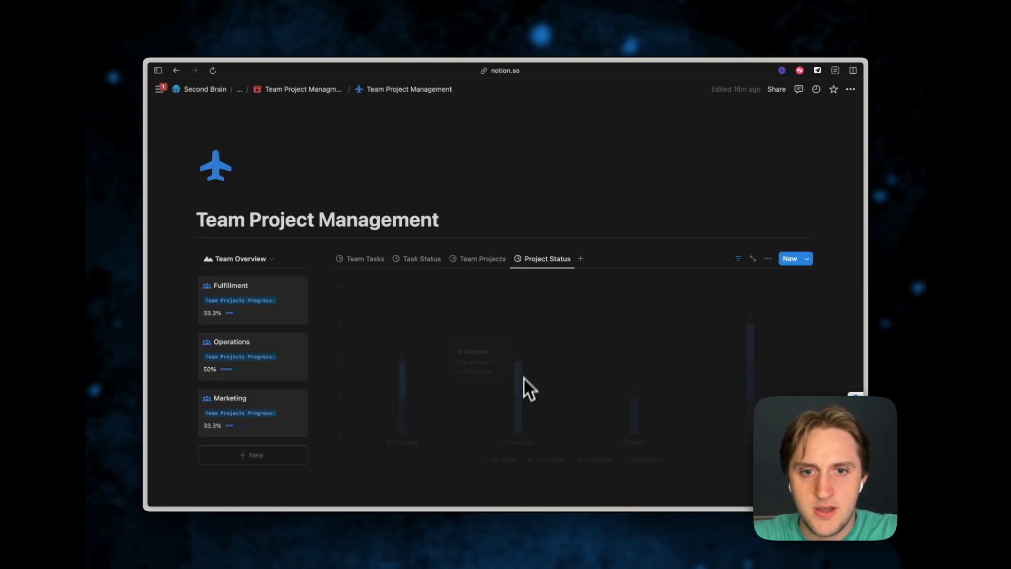
- Look over the finished Team Project Management page, examining the Project Status chart, Team Overview, Project Overview board and Task Overview groups
{"action": "mouse_move", "coordinate": [446, 293]}
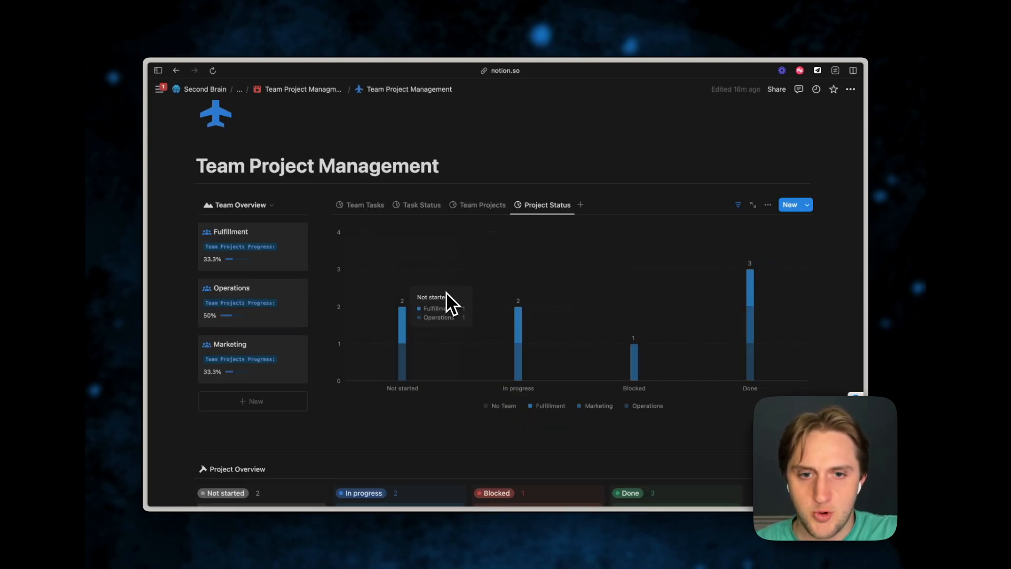
{"action": "scroll", "coordinate": [464, 312], "scroll_direction": "down", "scroll_amount": 10}
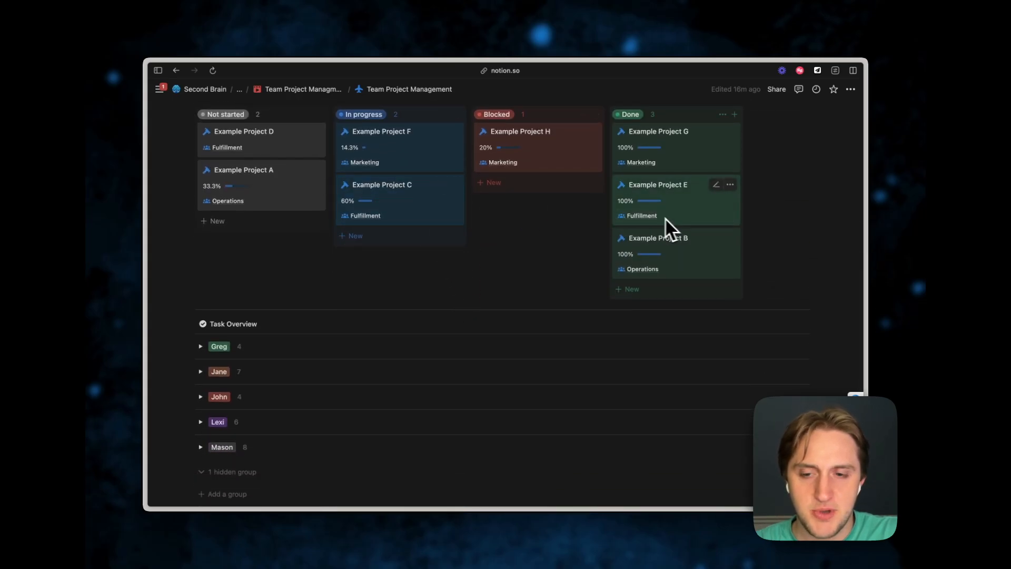
{"action": "scroll", "coordinate": [443, 302], "scroll_direction": "up", "scroll_amount": 6}
{"action": "mouse_move", "coordinate": [521, 235]}
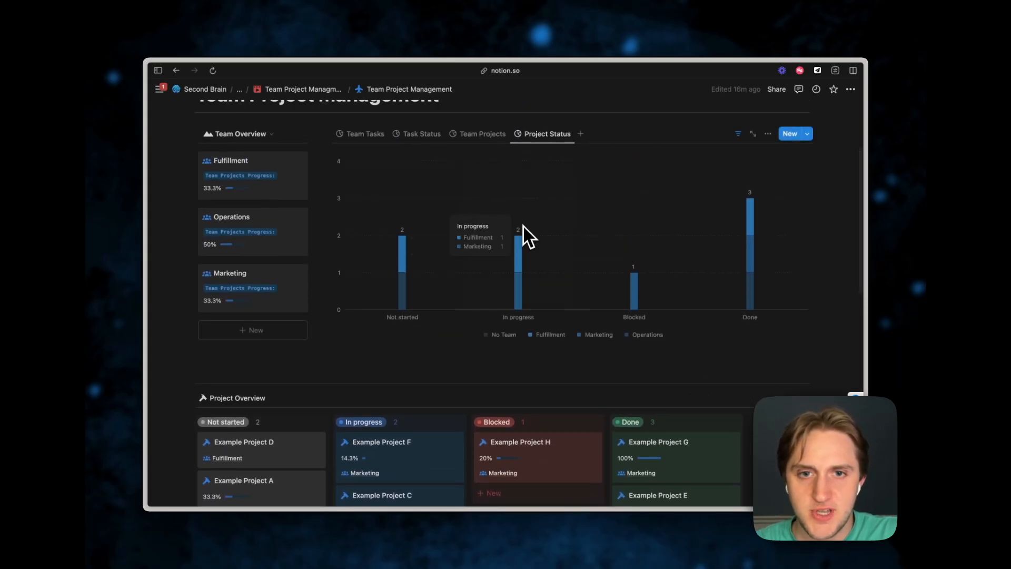
{"action": "scroll", "coordinate": [526, 221], "scroll_direction": "down", "scroll_amount": 1}
{"action": "scroll", "coordinate": [534, 217], "scroll_direction": "down", "scroll_amount": 10}
{"action": "scroll", "coordinate": [348, 353], "scroll_direction": "up", "scroll_amount": 8}
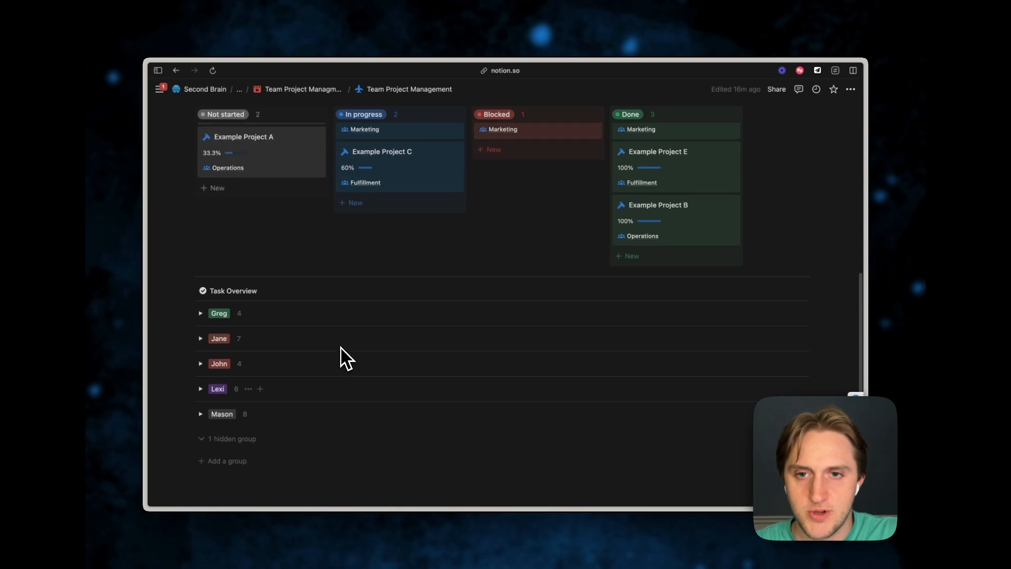
{"action": "scroll", "coordinate": [345, 357], "scroll_direction": "up", "scroll_amount": 4}
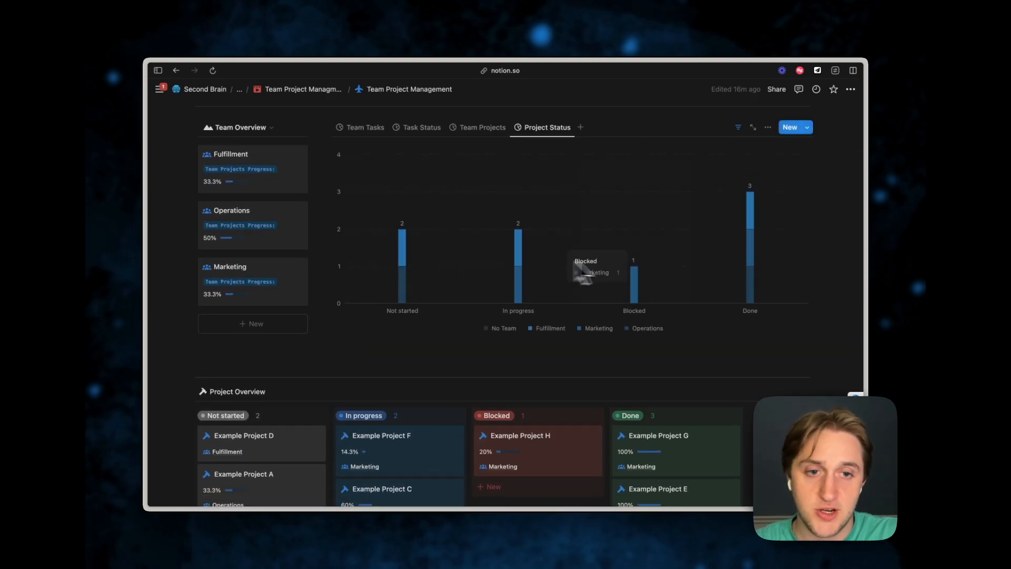
{"action": "scroll", "coordinate": [463, 257], "scroll_direction": "up", "scroll_amount": 2}
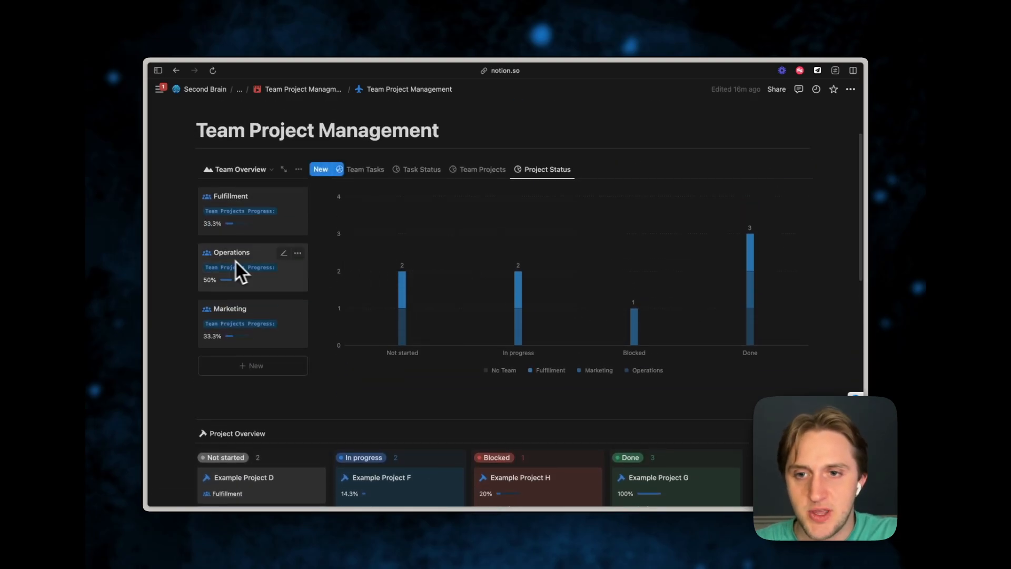
- Open the Fulfillment team's page from Team Overview to examine its Team Projects table, and close it
{"action": "left_click", "coordinate": [293, 228]}
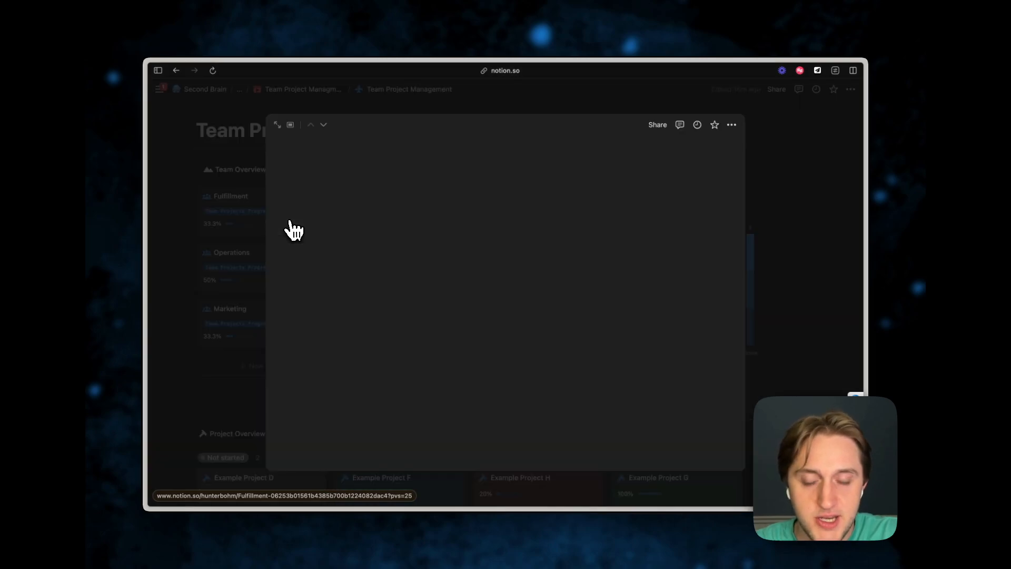
{"action": "scroll", "coordinate": [624, 325], "scroll_direction": "down", "scroll_amount": 1}
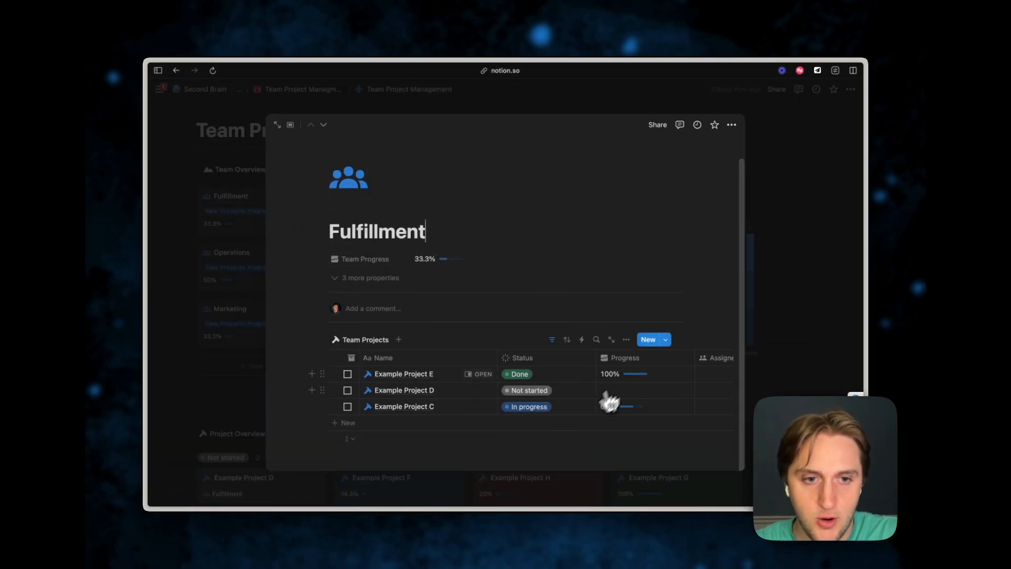
{"action": "left_click", "coordinate": [776, 279]}
- Open Example Project D from the Project Overview board to examine its properties and Project Tasks, and close it
{"action": "scroll", "coordinate": [462, 323], "scroll_direction": "down", "scroll_amount": 5}
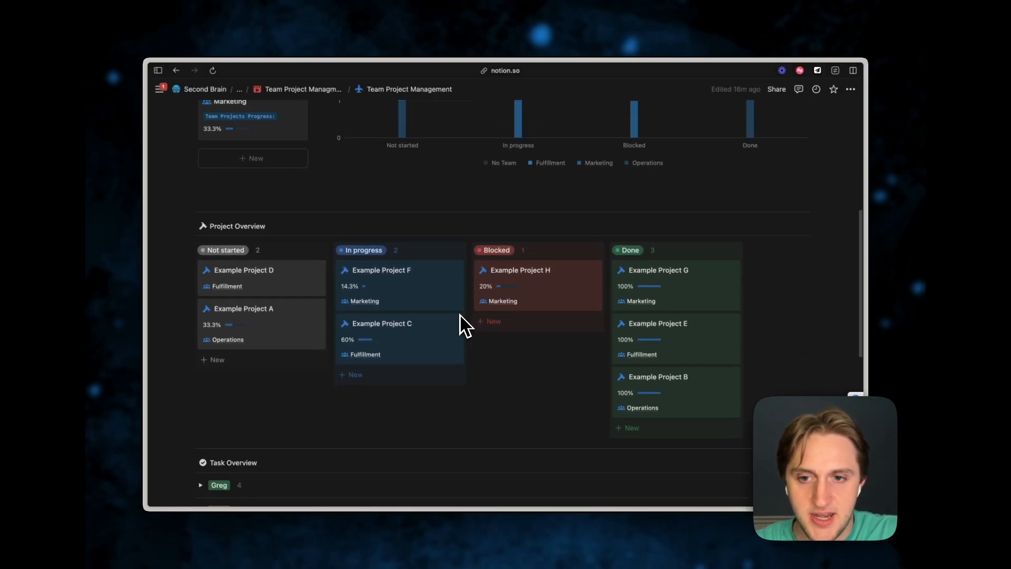
{"action": "left_click", "coordinate": [284, 292]}
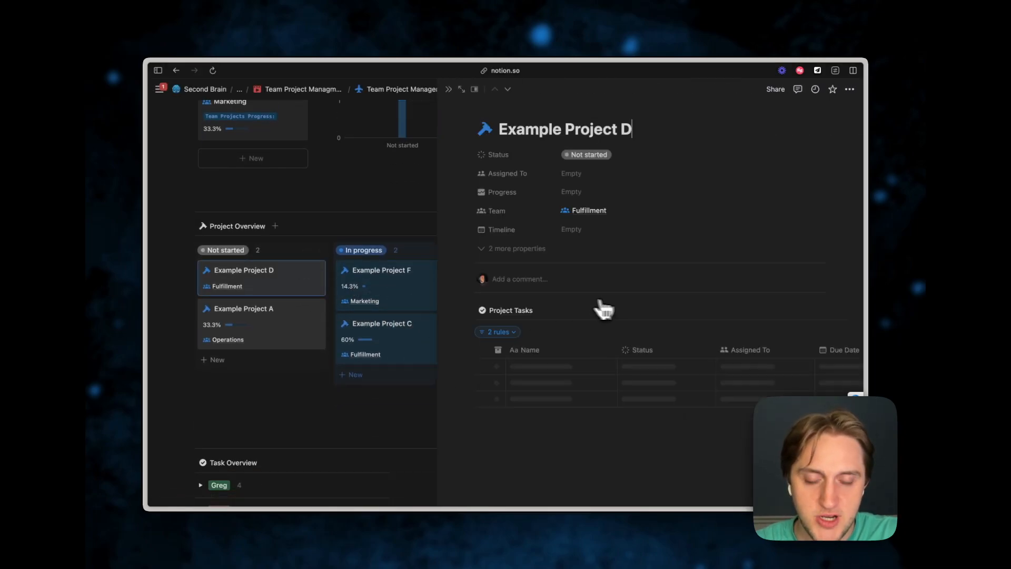
{"action": "left_click", "coordinate": [449, 89]}
{"action": "scroll", "coordinate": [524, 411], "scroll_direction": "up", "scroll_amount": 6}
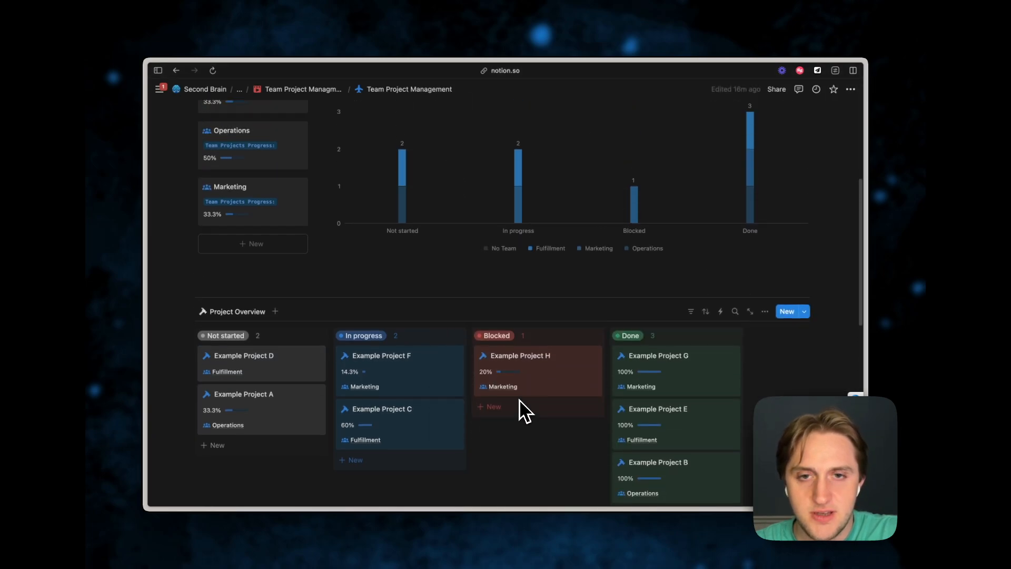
- Show the Team Tasks chart and inspect its Archive filter options
{"action": "left_click", "coordinate": [361, 208]}
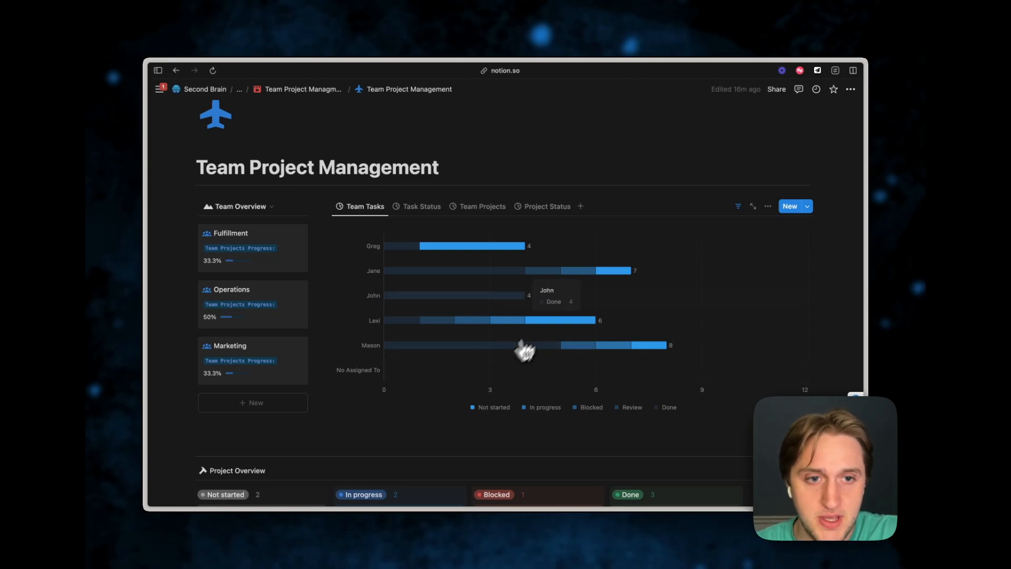
{"action": "left_click", "coordinate": [738, 207]}
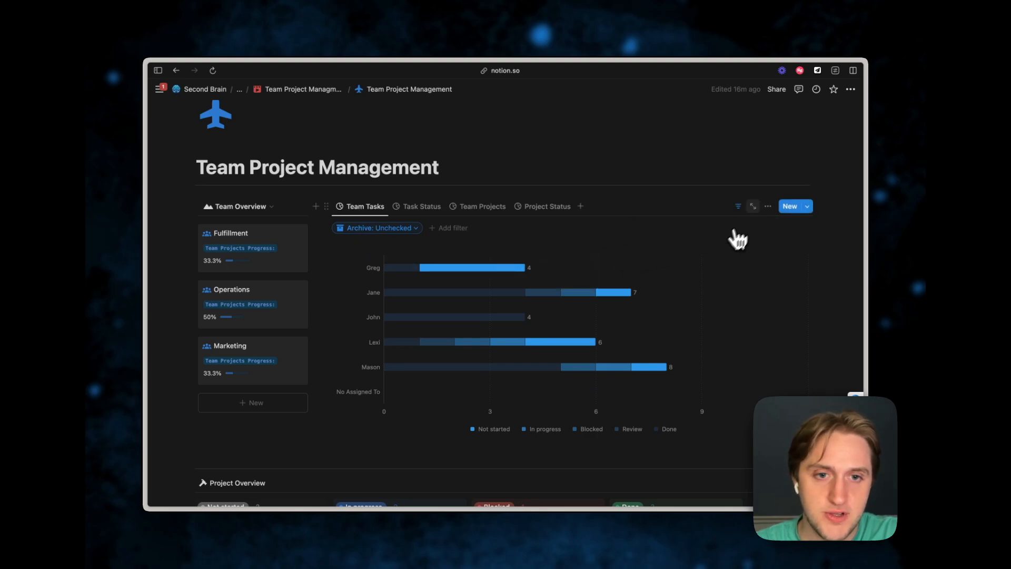
{"action": "left_click", "coordinate": [388, 228]}
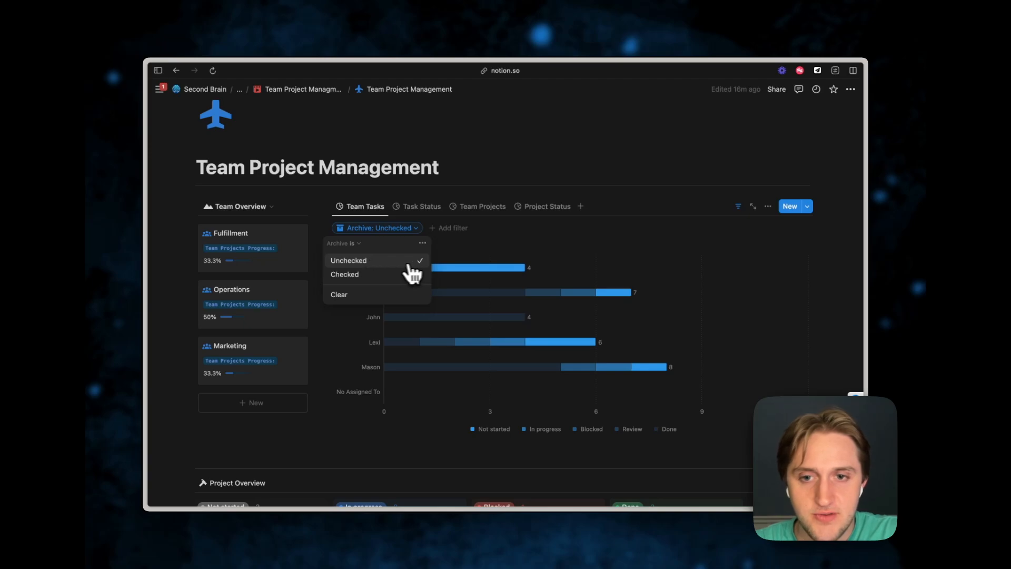
{"action": "left_click", "coordinate": [663, 198]}
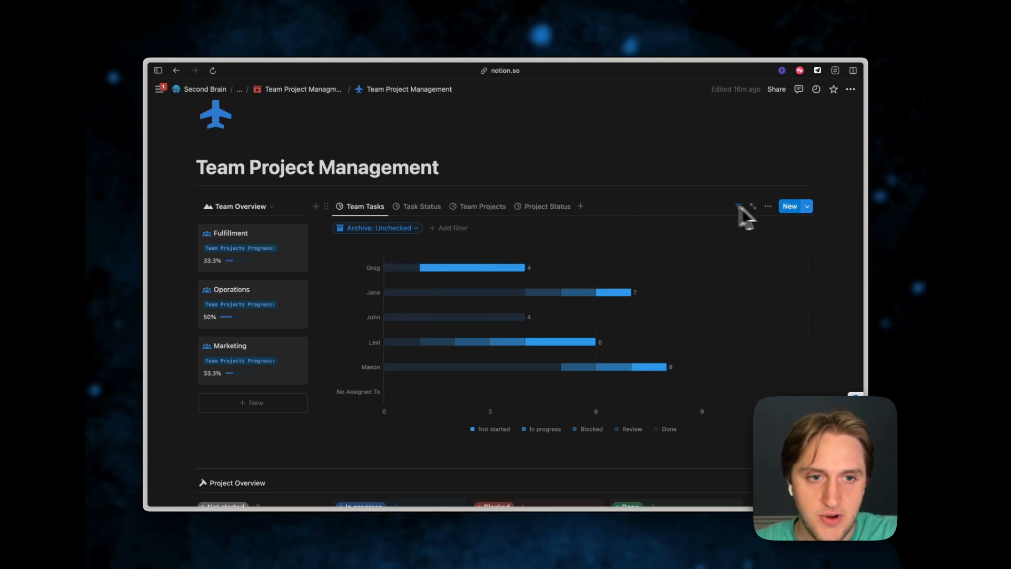
- Examine the Team Tasks chart's view options, including the Status grouping choices for the X axis, and close them
{"action": "left_click", "coordinate": [768, 206]}
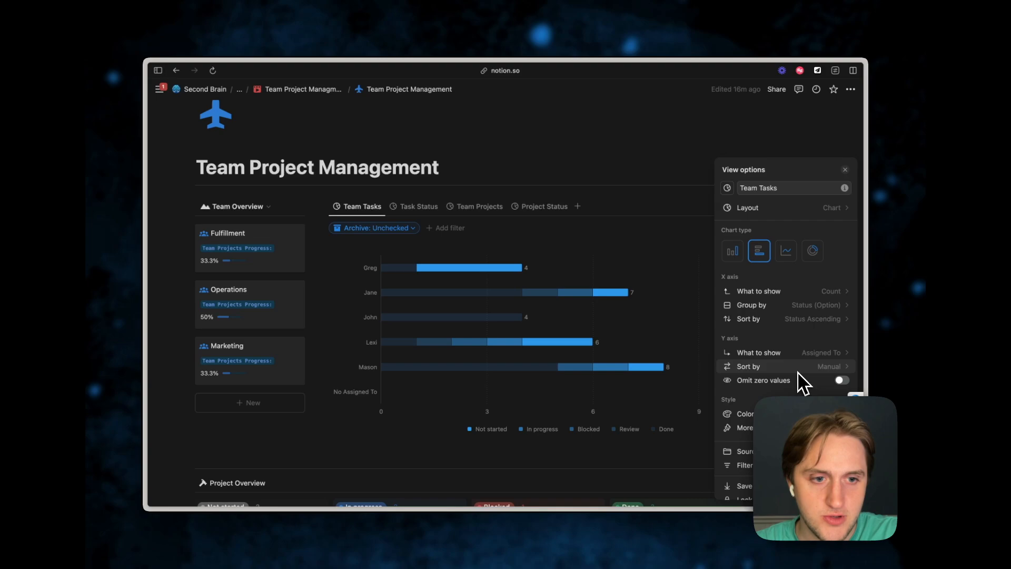
{"action": "scroll", "coordinate": [802, 361], "scroll_direction": "down", "scroll_amount": 1}
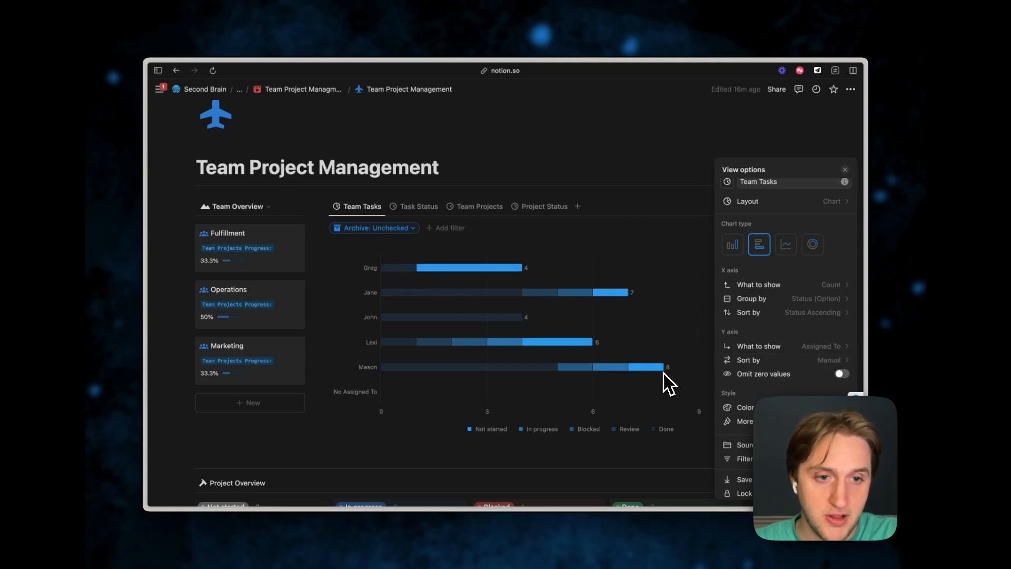
{"action": "left_click", "coordinate": [807, 300]}
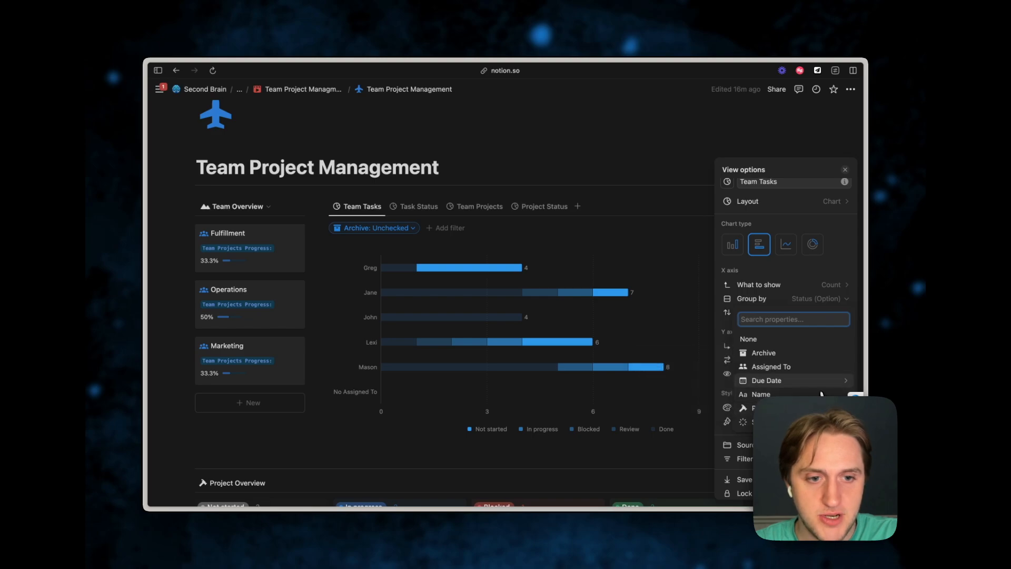
{"action": "mouse_move", "coordinate": [810, 422]}
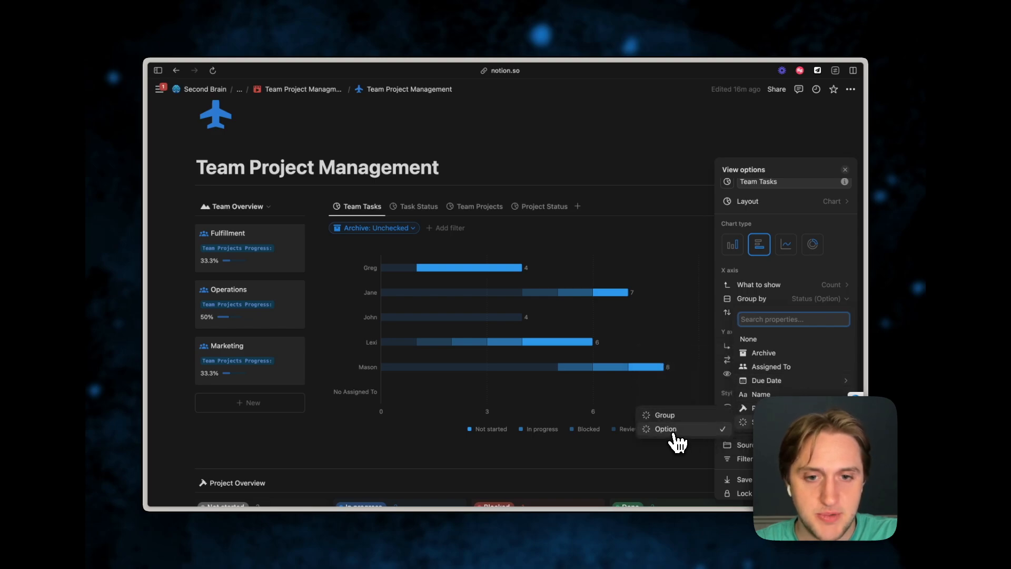
{"action": "left_click", "coordinate": [452, 299]}
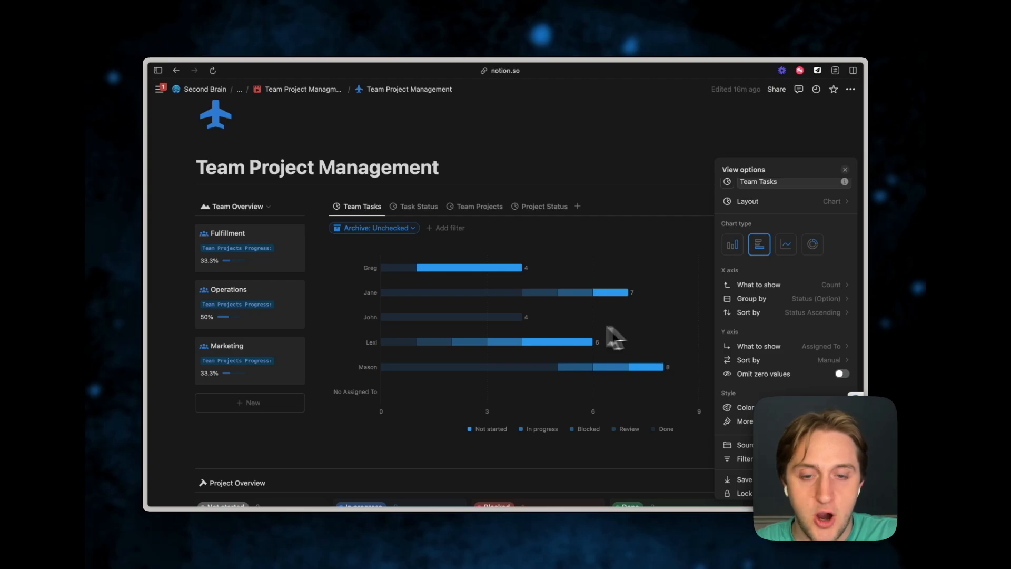
{"action": "left_click", "coordinate": [845, 170]}
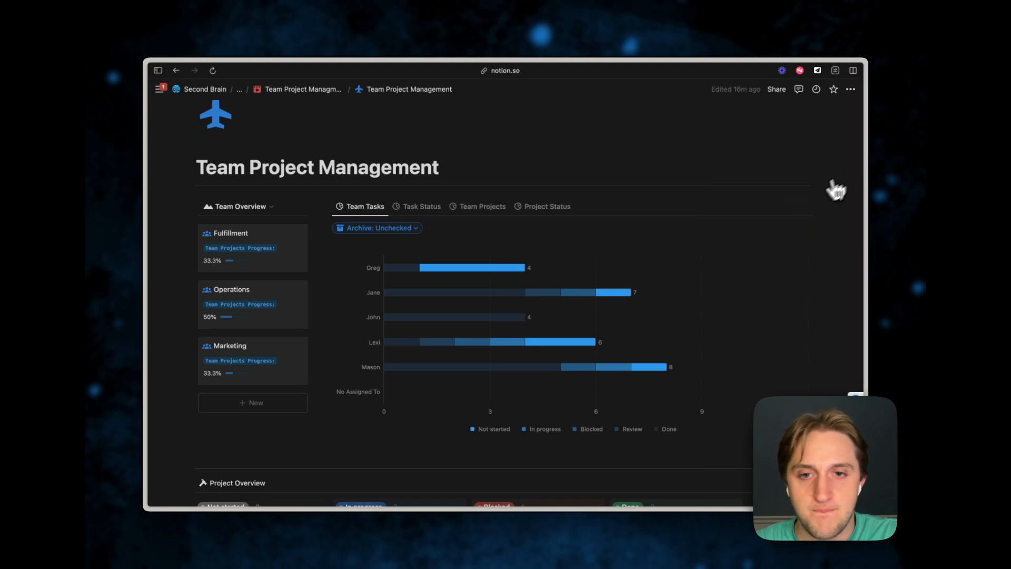
- Show the Task Status chart and examine its status bars and the Project Overview board below it
{"action": "left_click", "coordinate": [416, 209]}
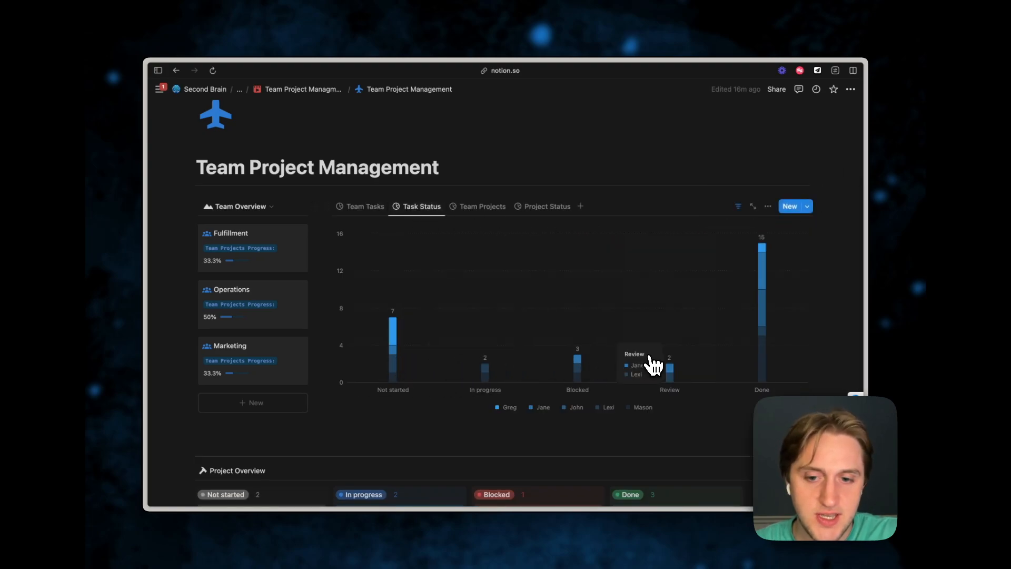
{"action": "scroll", "coordinate": [652, 366], "scroll_direction": "down", "scroll_amount": 5}
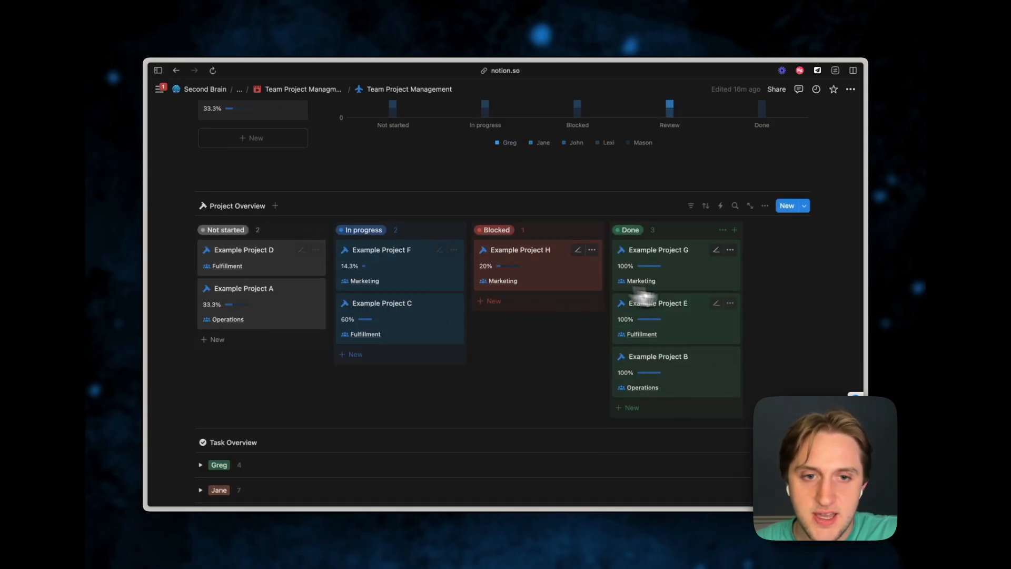
{"action": "scroll", "coordinate": [293, 311], "scroll_direction": "up", "scroll_amount": 5}
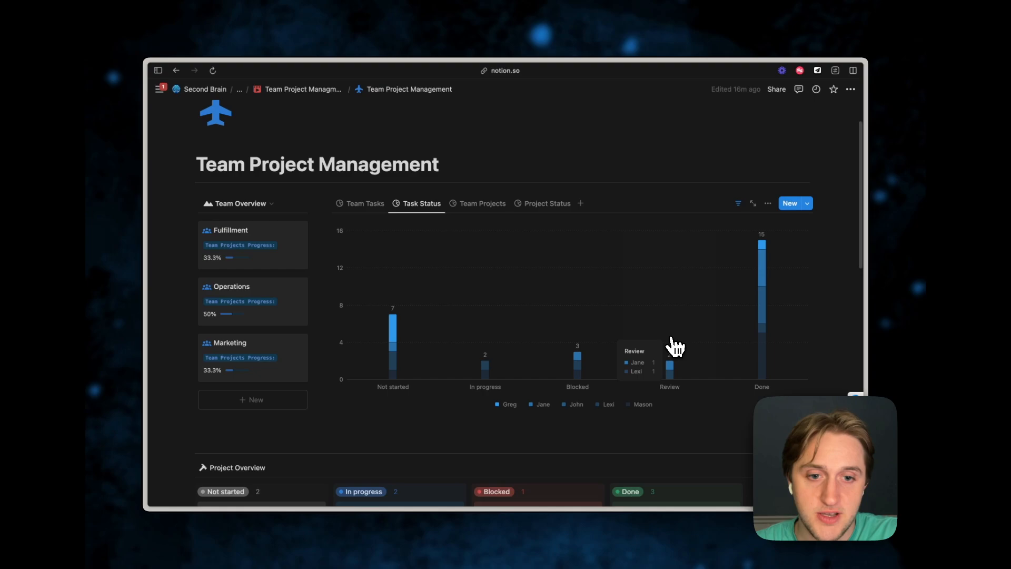
{"action": "scroll", "coordinate": [676, 346], "scroll_direction": "up", "scroll_amount": 1}
{"action": "mouse_move", "coordinate": [765, 341]}
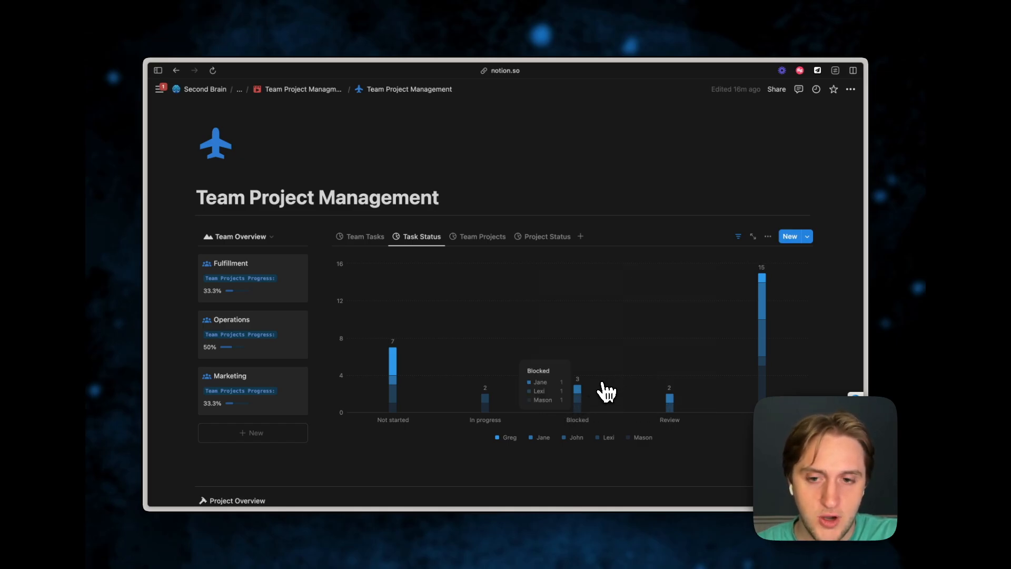
- Expand the fourth assignee's group in Task Overview to check task statuses against the Blocked bar of the Task Status chart
{"action": "scroll", "coordinate": [603, 391], "scroll_direction": "down", "scroll_amount": 15}
{"action": "scroll", "coordinate": [326, 211], "scroll_direction": "up", "scroll_amount": 3}
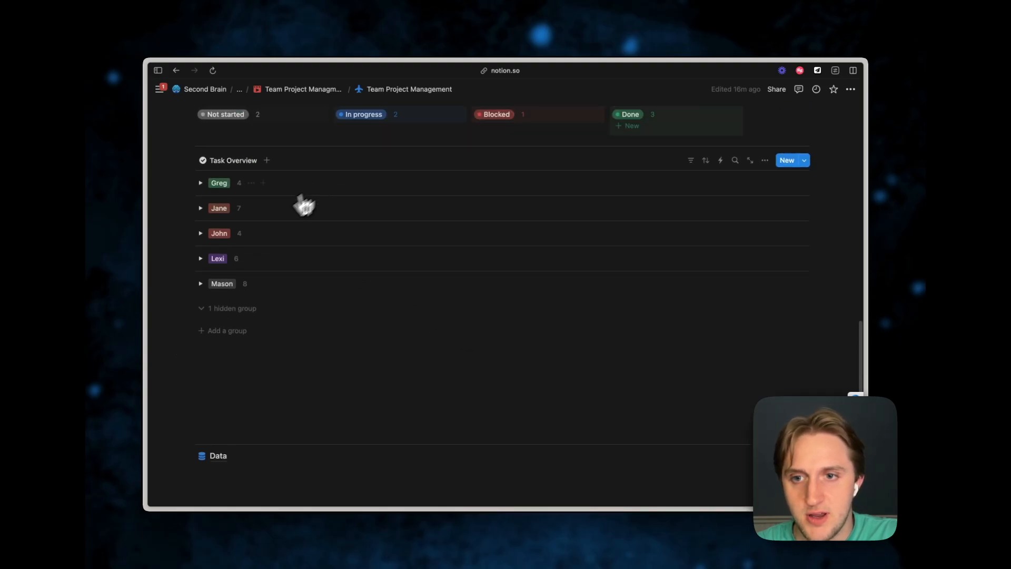
{"action": "left_click", "coordinate": [201, 259]}
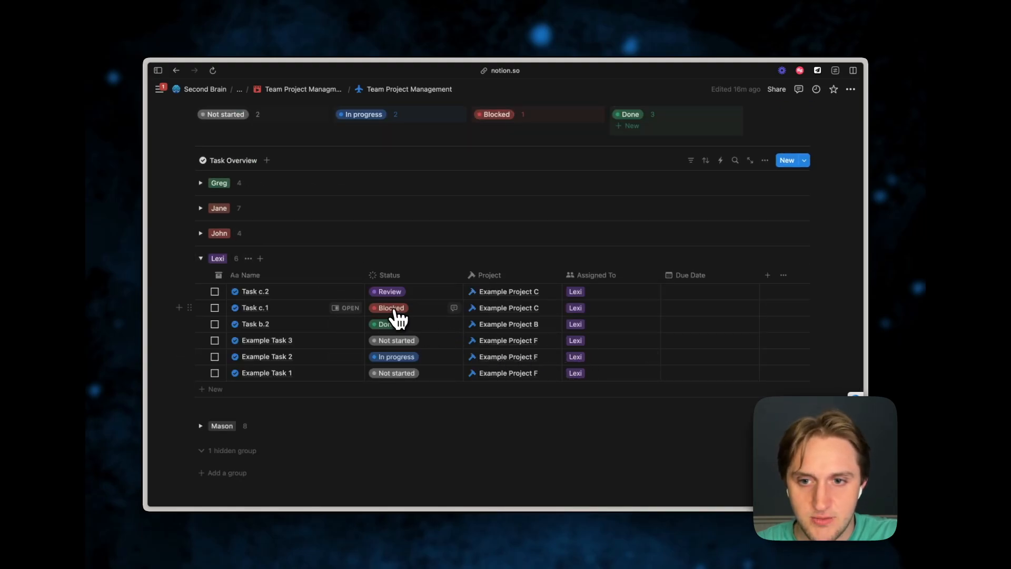
{"action": "scroll", "coordinate": [395, 321], "scroll_direction": "up", "scroll_amount": 15}
{"action": "mouse_move", "coordinate": [576, 413]}
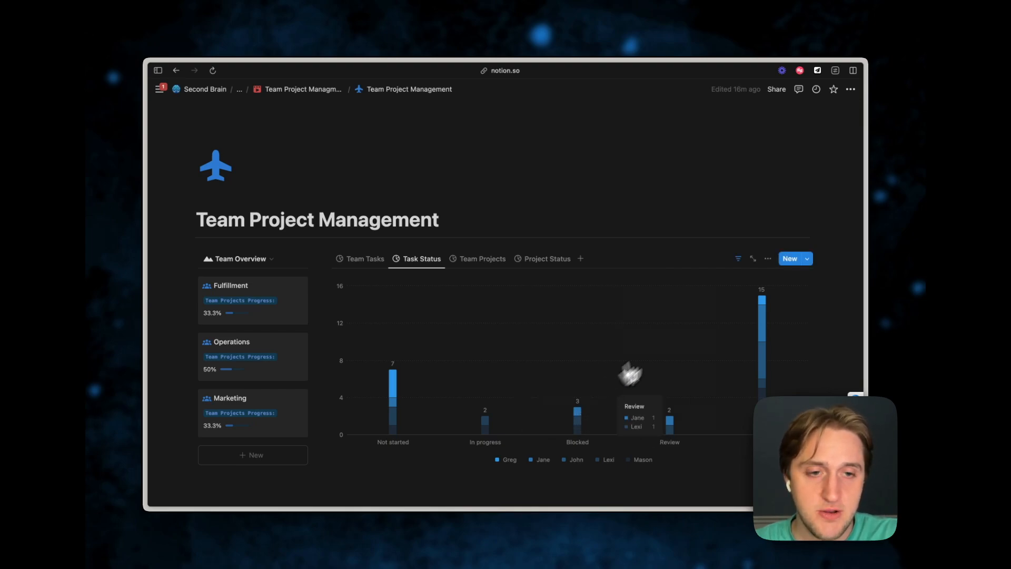
- Examine the Task Status chart's X-axis and Y-axis settings in its view options, and close them
{"action": "left_click", "coordinate": [768, 259]}
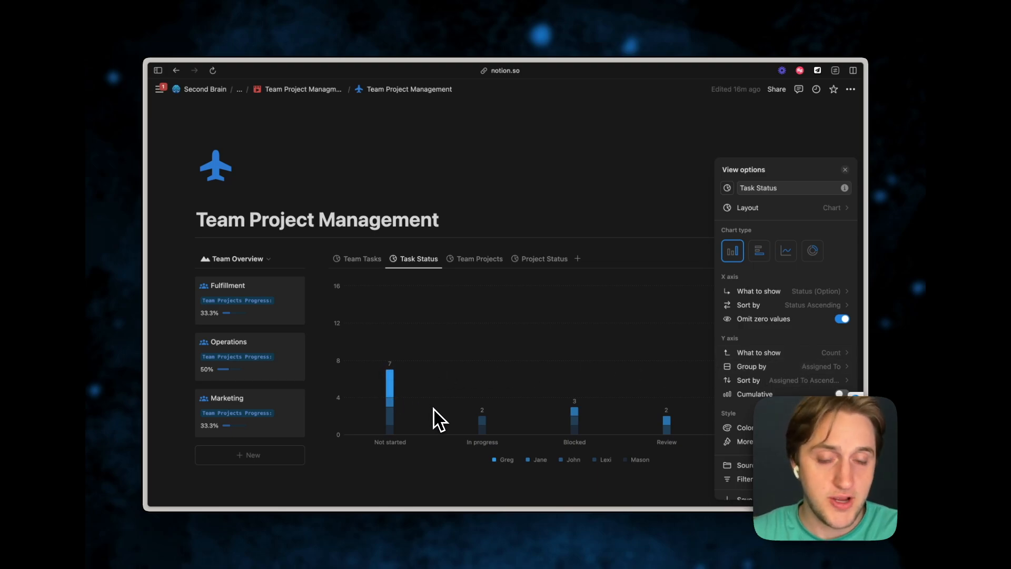
{"action": "left_click", "coordinate": [845, 170]}
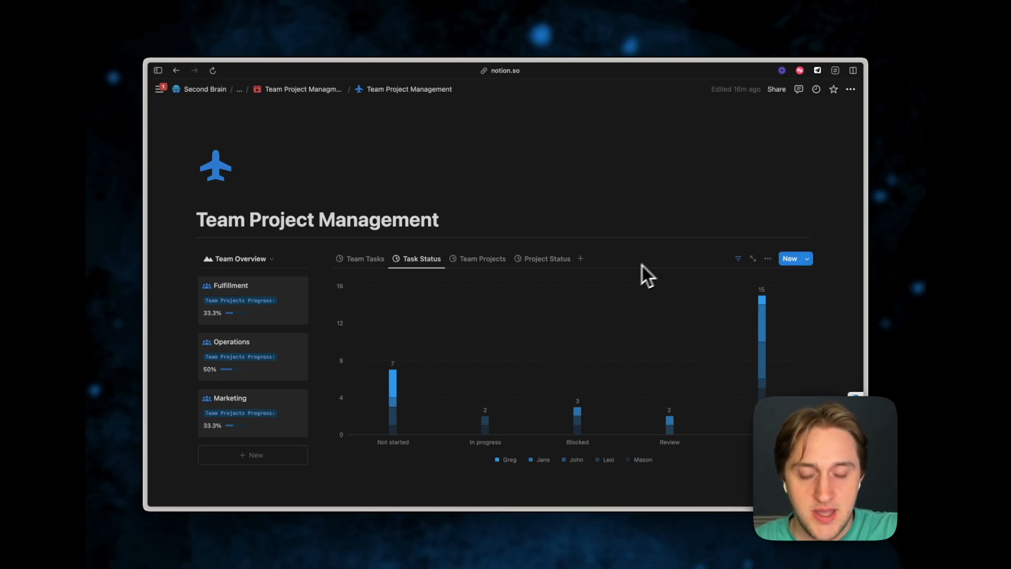
{"action": "left_click", "coordinate": [772, 258]}
{"action": "scroll", "coordinate": [785, 352], "scroll_direction": "down", "scroll_amount": 1}
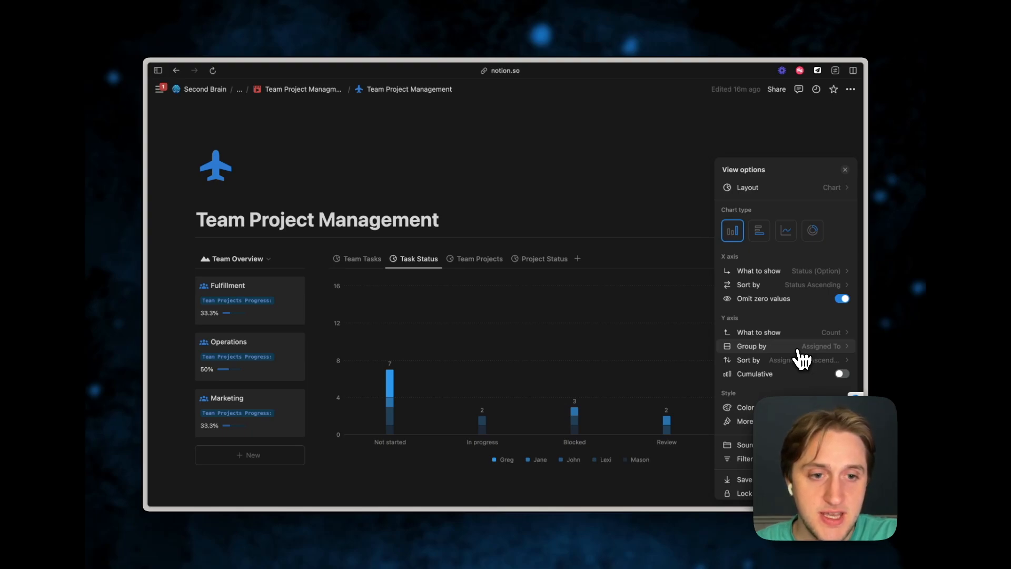
{"action": "left_click", "coordinate": [393, 405]}
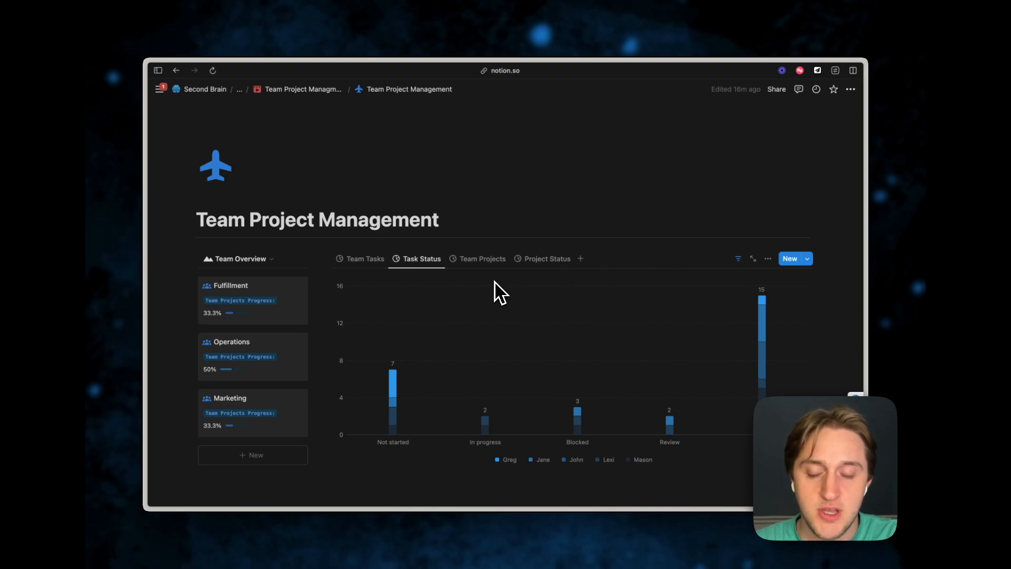
- Show the Team Projects chart and examine its bars and the X-axis and Y-axis settings in its view options
{"action": "left_click", "coordinate": [481, 266]}
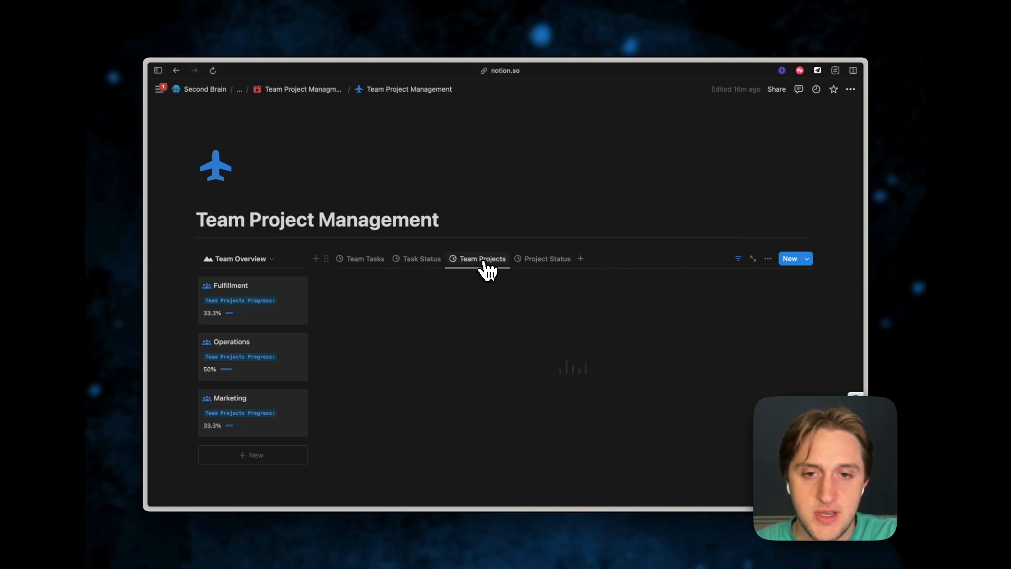
{"action": "scroll", "coordinate": [668, 390], "scroll_direction": "down", "scroll_amount": 2}
{"action": "scroll", "coordinate": [667, 390], "scroll_direction": "up", "scroll_amount": 2}
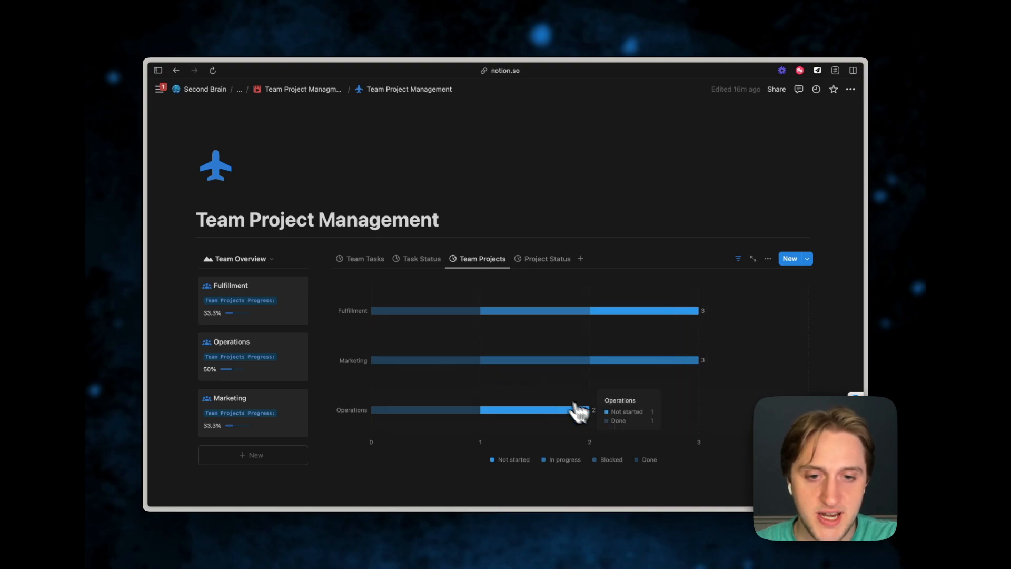
{"action": "left_click", "coordinate": [768, 260]}
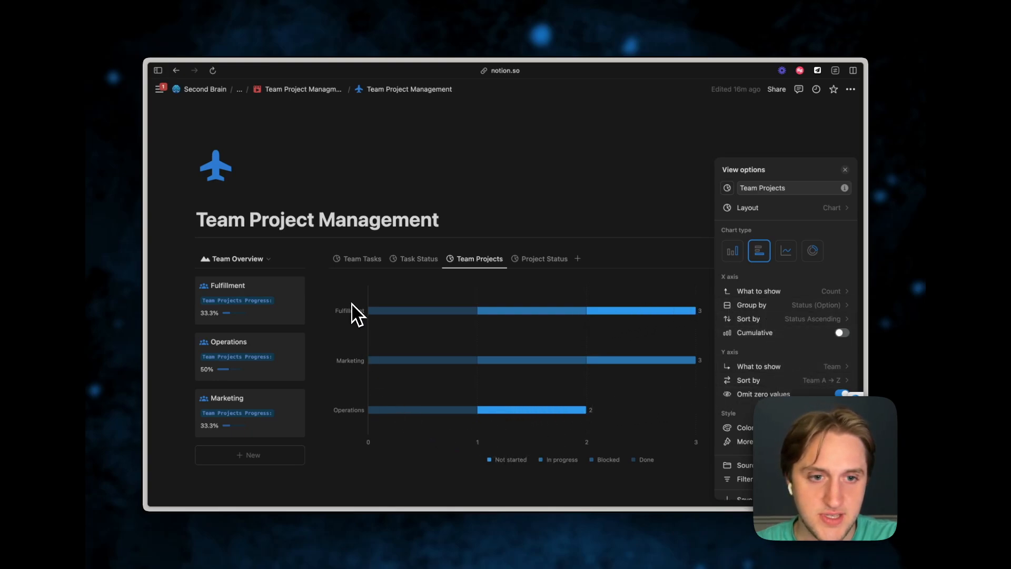
{"action": "scroll", "coordinate": [764, 393], "scroll_direction": "down", "scroll_amount": 1}
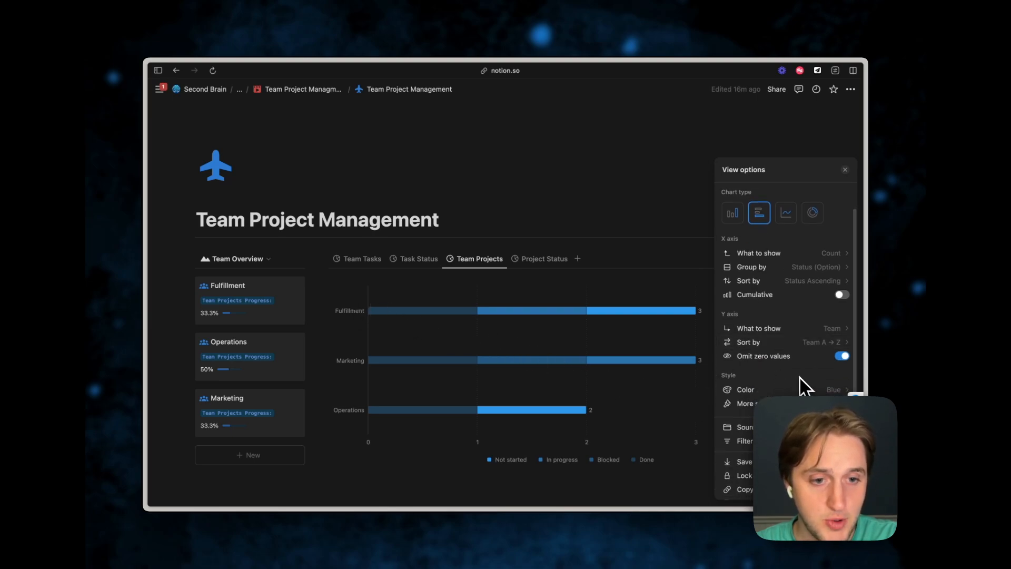
- Try the Colorful and Auto color palettes on the Team Projects chart
{"action": "left_click", "coordinate": [745, 410]}
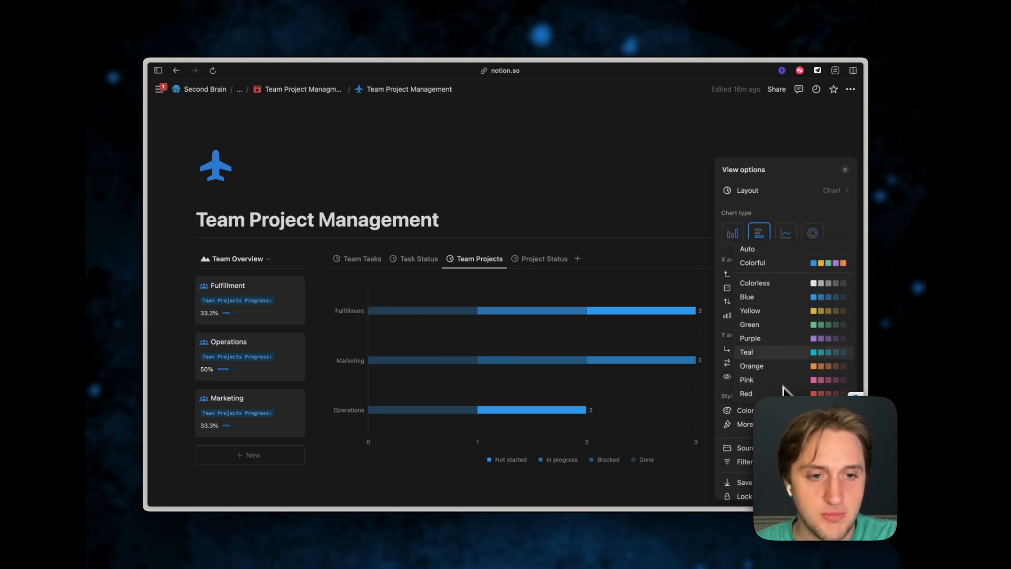
{"action": "key", "text": "Escape"}
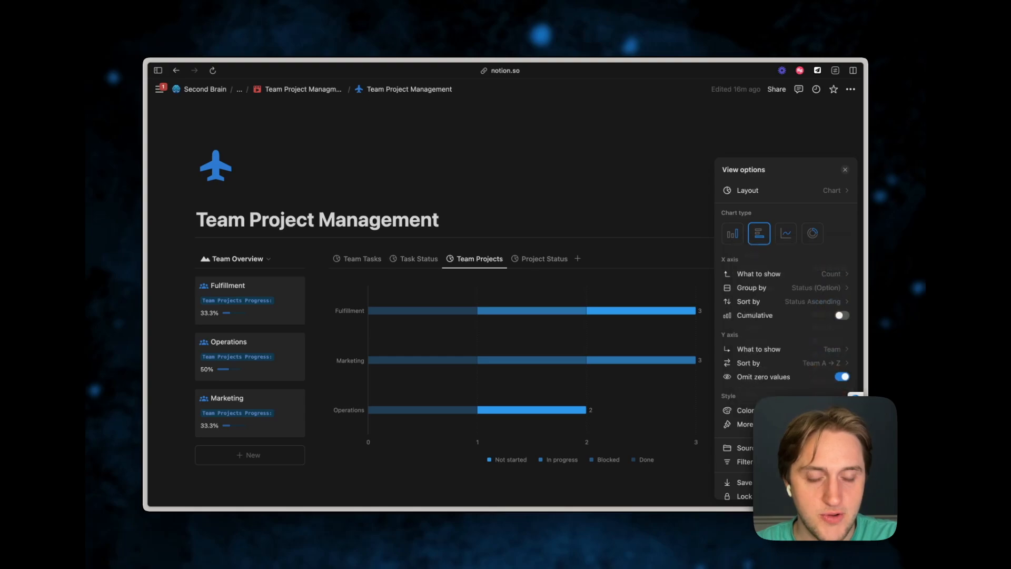
{"action": "left_click", "coordinate": [745, 411]}
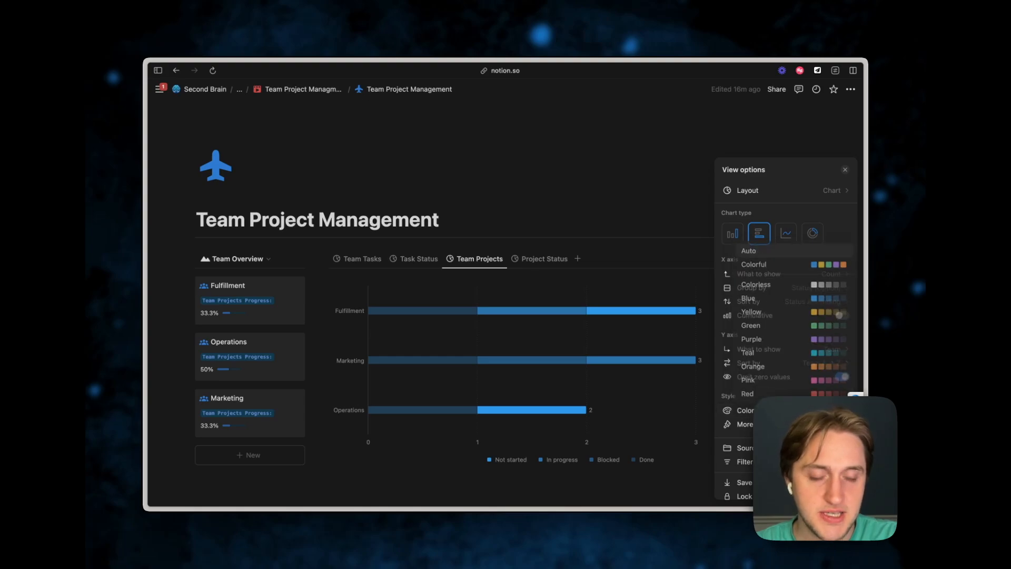
{"action": "left_click", "coordinate": [769, 266]}
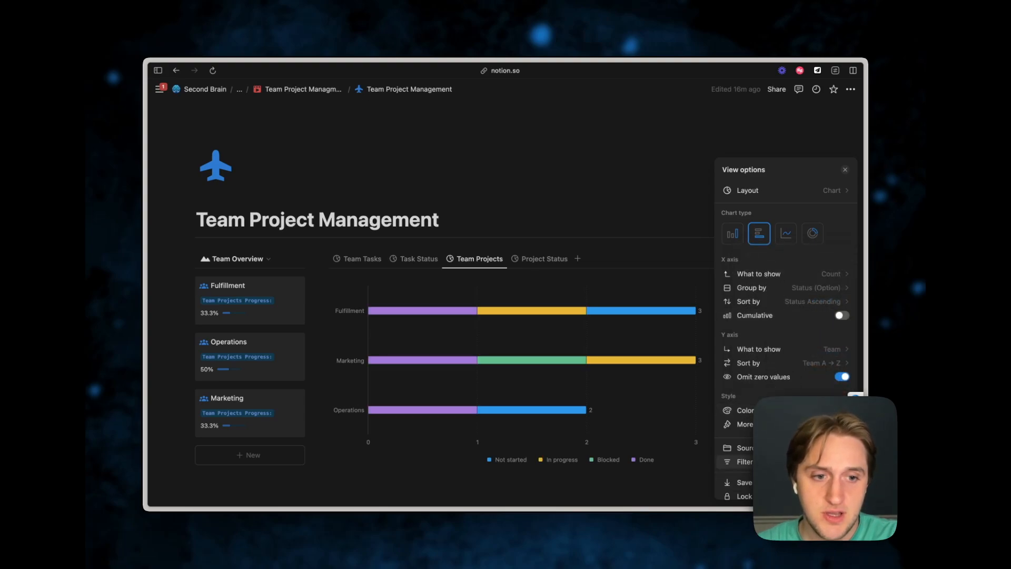
{"action": "left_click", "coordinate": [745, 410]}
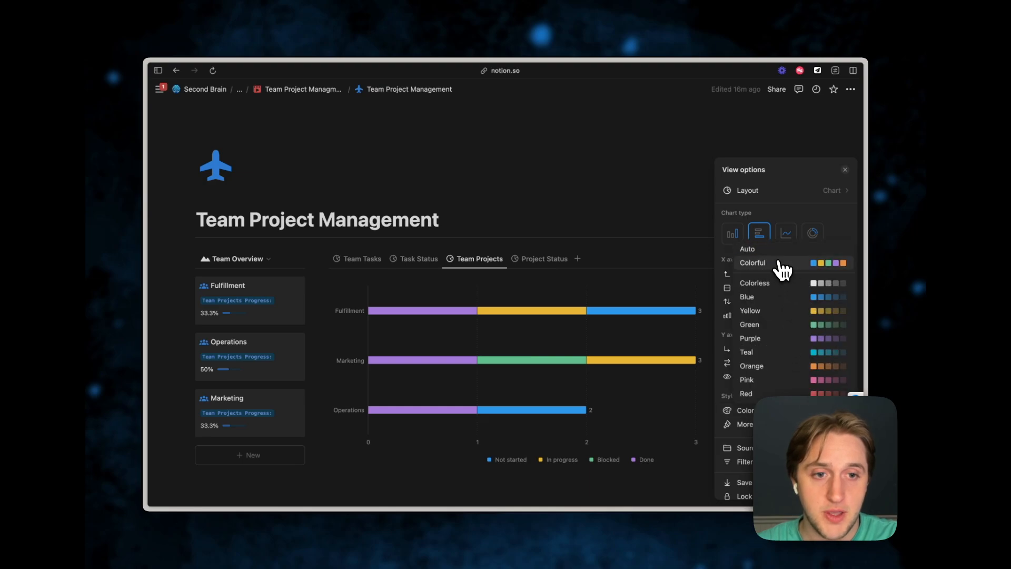
{"action": "left_click", "coordinate": [758, 249]}
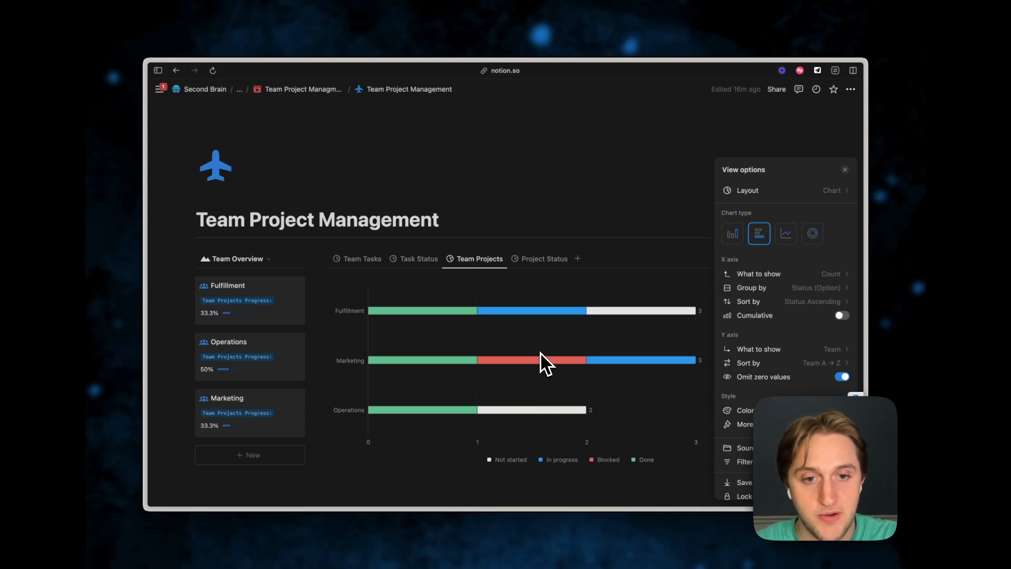
- Set the Team Projects chart's color palette to Blue and close its view options
{"action": "left_click", "coordinate": [743, 410]}
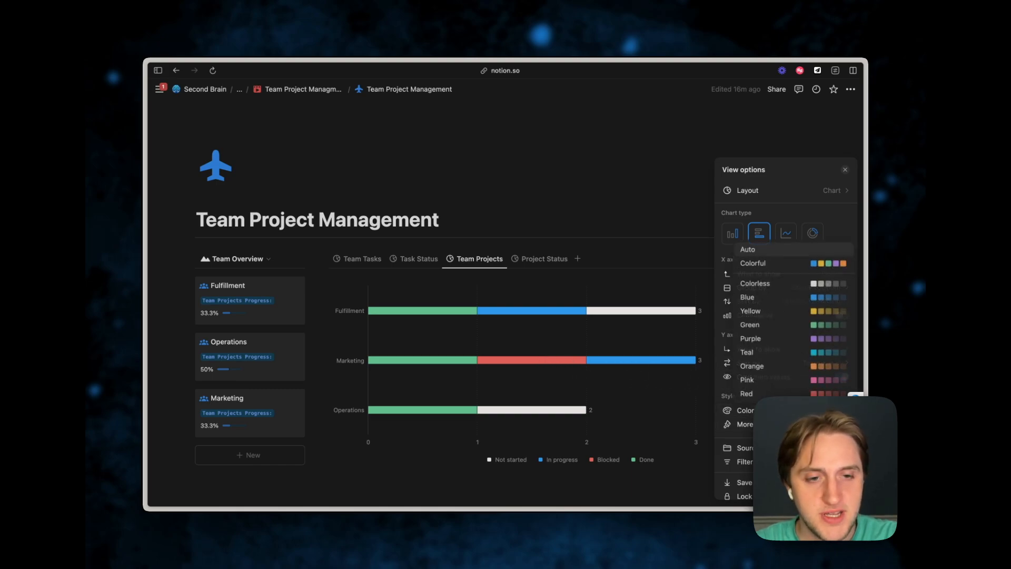
{"action": "left_click", "coordinate": [783, 300]}
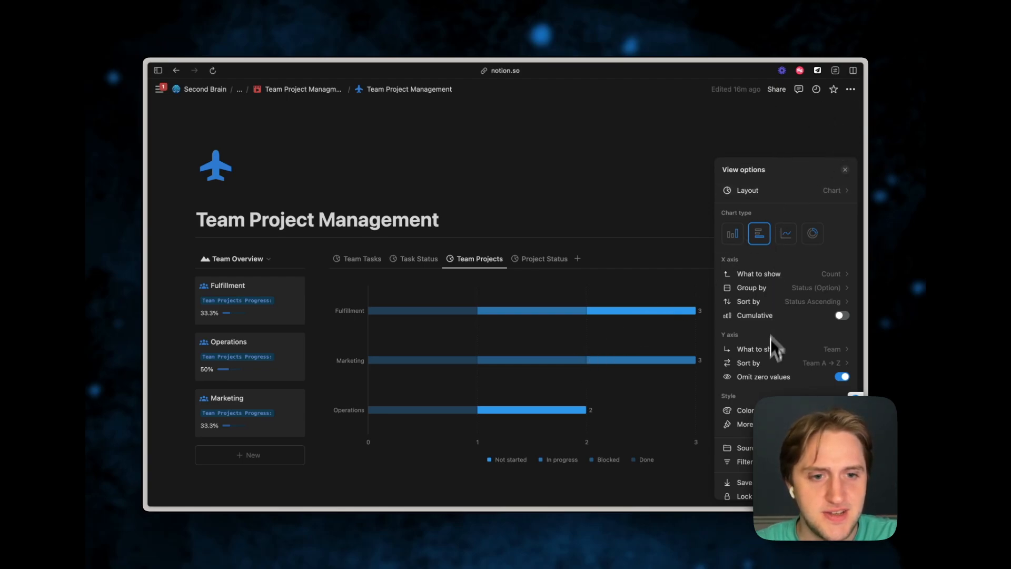
{"action": "left_click", "coordinate": [845, 170]}
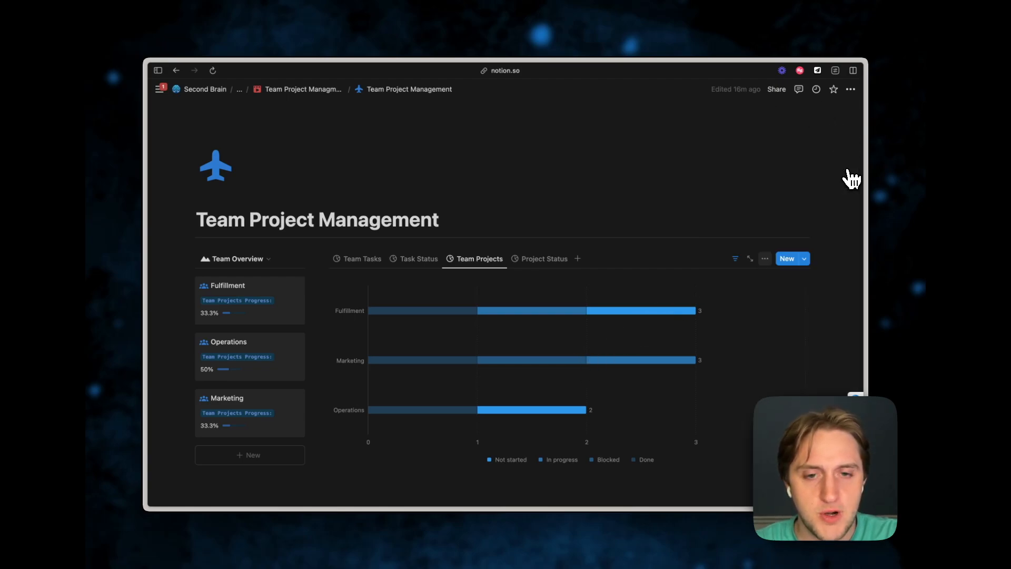
- Compare the Project Status chart with the Task Status chart, ending on Project Status
{"action": "left_click", "coordinate": [537, 266]}
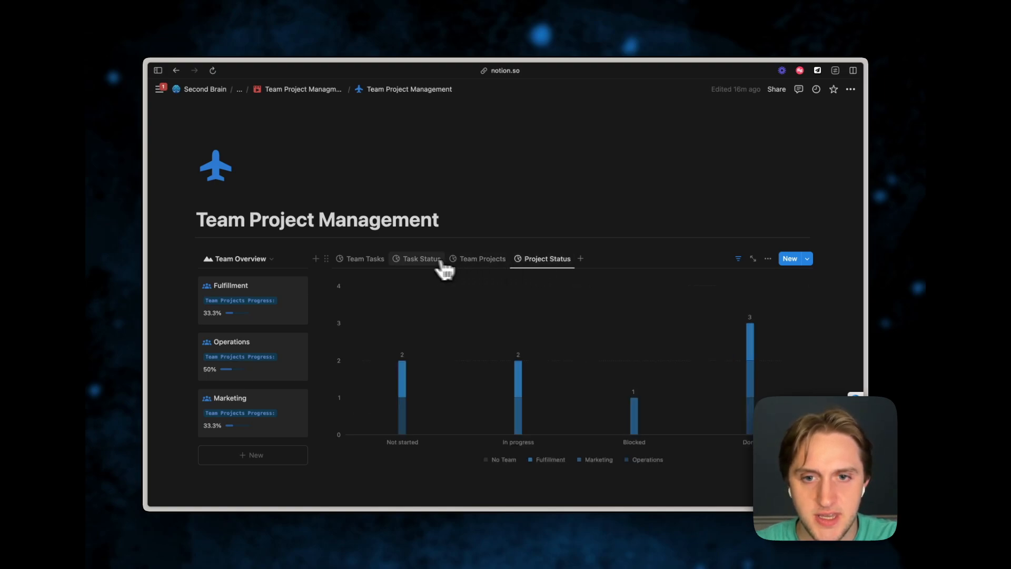
{"action": "left_click", "coordinate": [416, 265]}
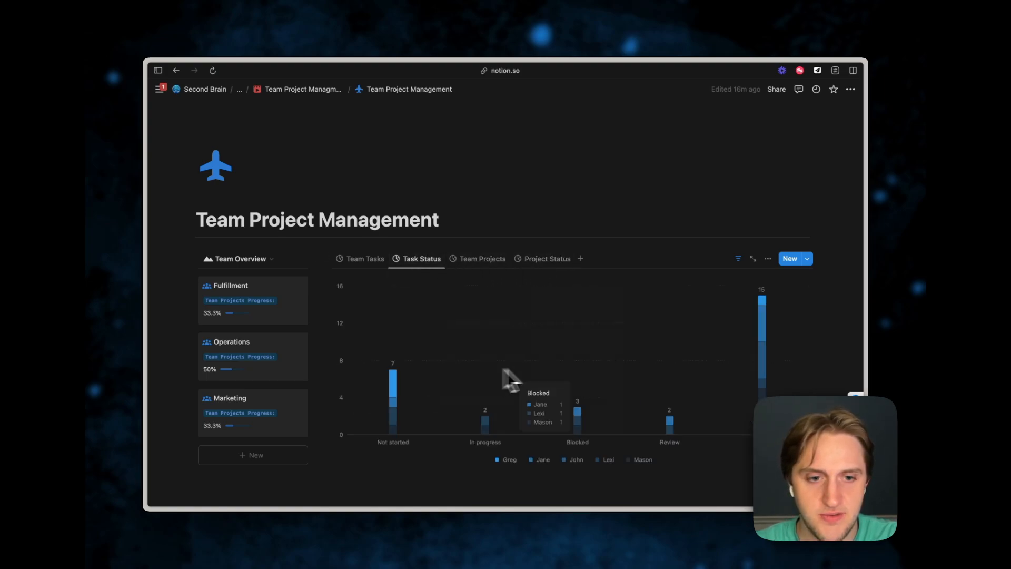
{"action": "left_click", "coordinate": [528, 263]}
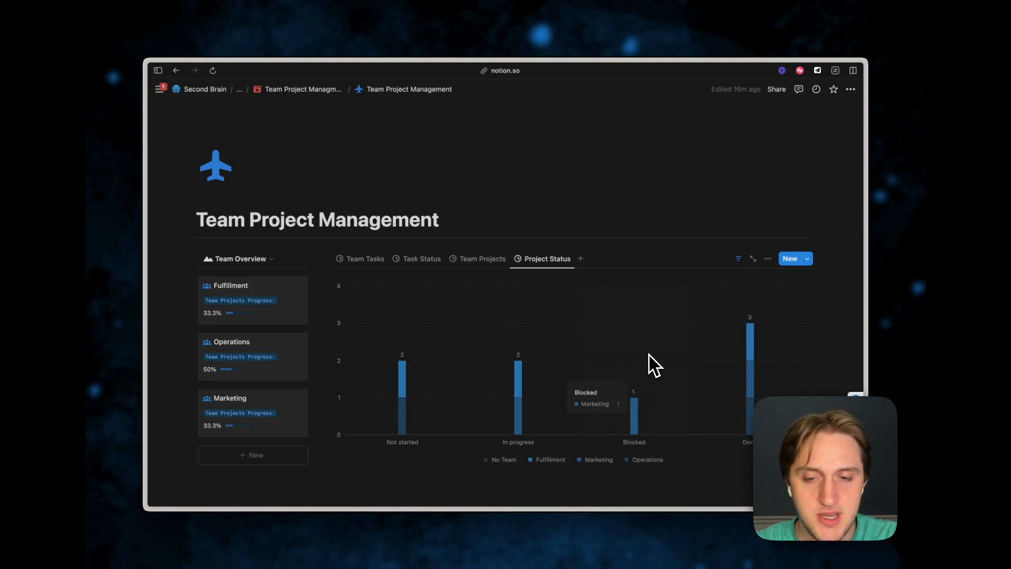
- Open Example Project H from the Blocked column of Project Overview to check its project tasks, and close it
{"action": "scroll", "coordinate": [649, 354], "scroll_direction": "down", "scroll_amount": 10}
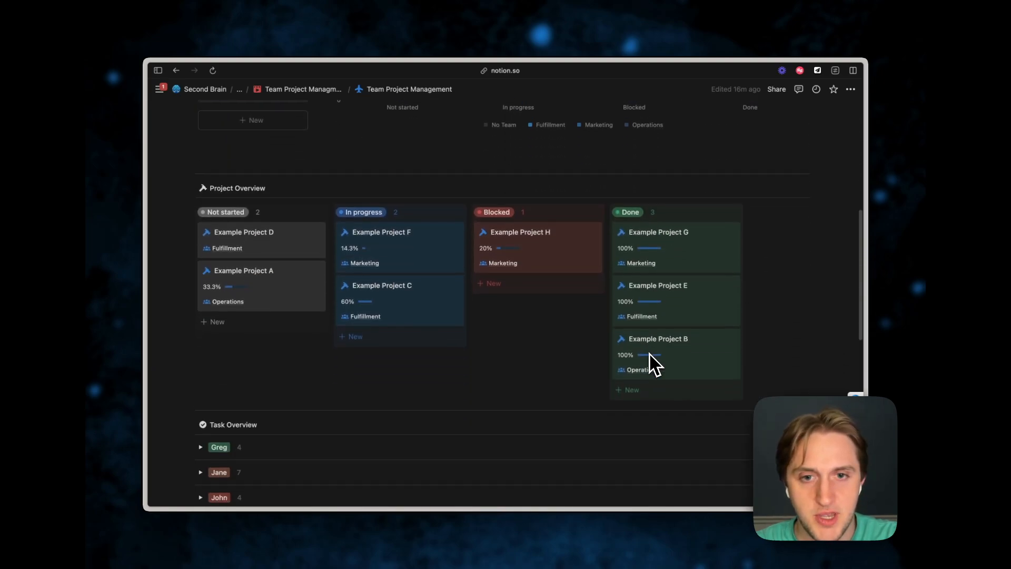
{"action": "left_click", "coordinate": [582, 245]}
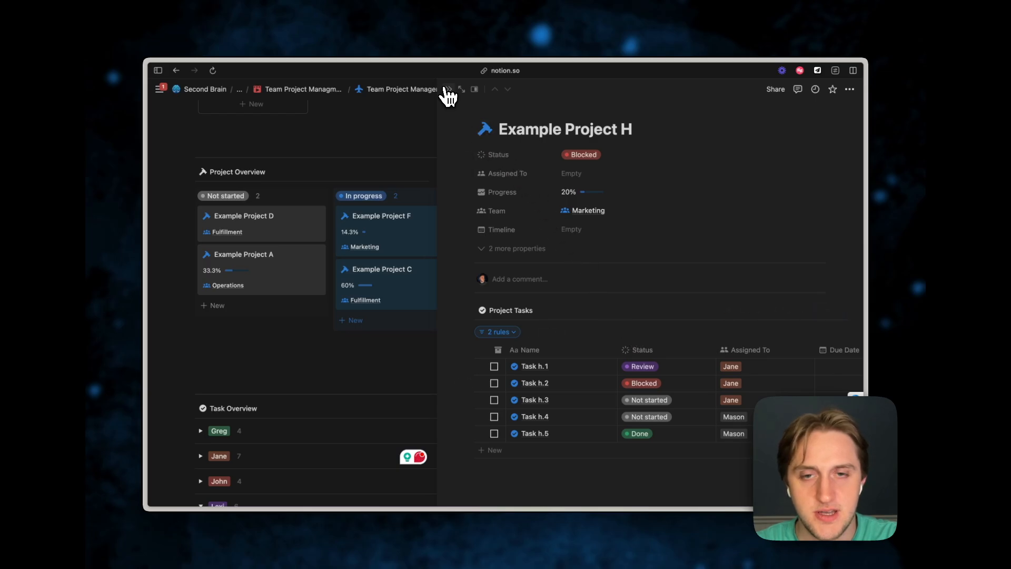
{"action": "key", "text": "Escape"}
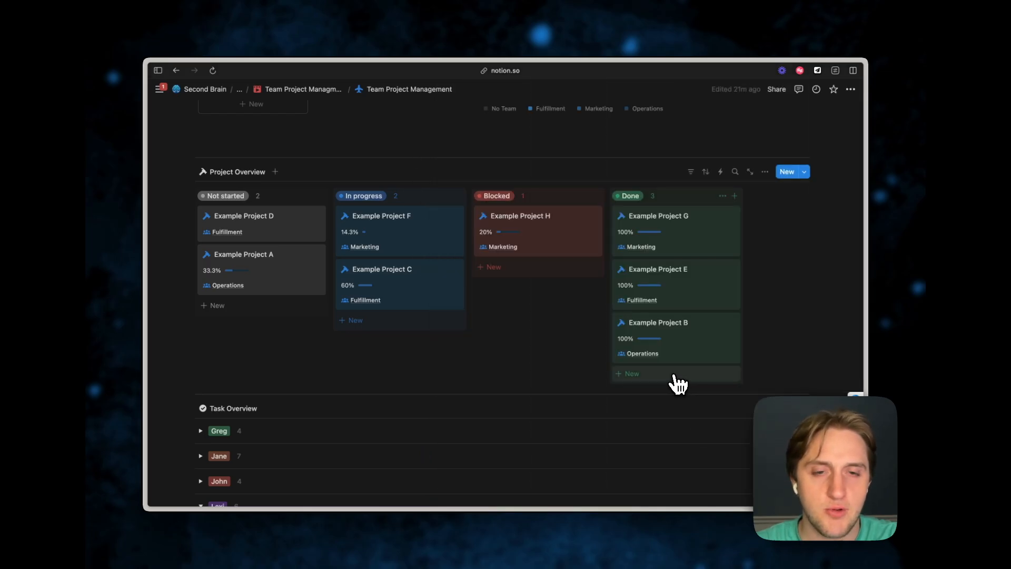
- Set the Project Status chart's X axis to show Status by Group
{"action": "scroll", "coordinate": [678, 385], "scroll_direction": "up", "scroll_amount": 10}
{"action": "scroll", "coordinate": [553, 327], "scroll_direction": "down", "scroll_amount": 1}
{"action": "scroll", "coordinate": [577, 321], "scroll_direction": "down", "scroll_amount": 1}
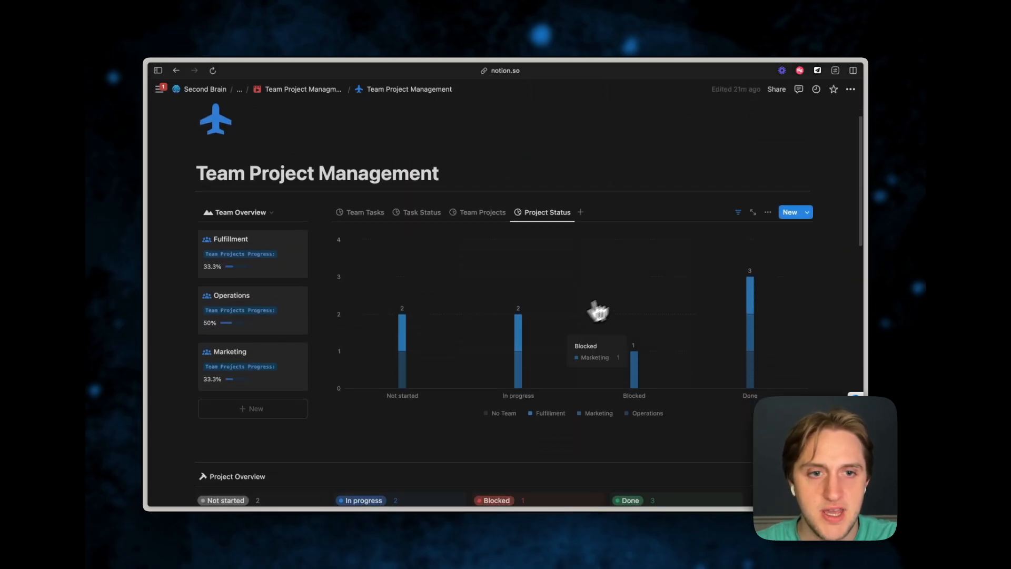
{"action": "left_click", "coordinate": [769, 213]}
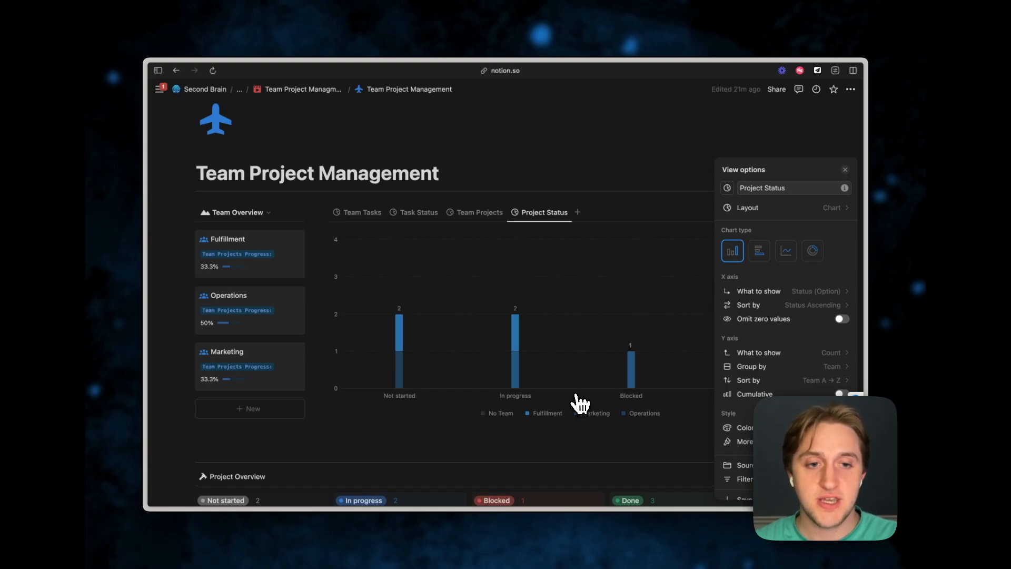
{"action": "left_click", "coordinate": [785, 302]}
{"action": "mouse_move", "coordinate": [769, 374]}
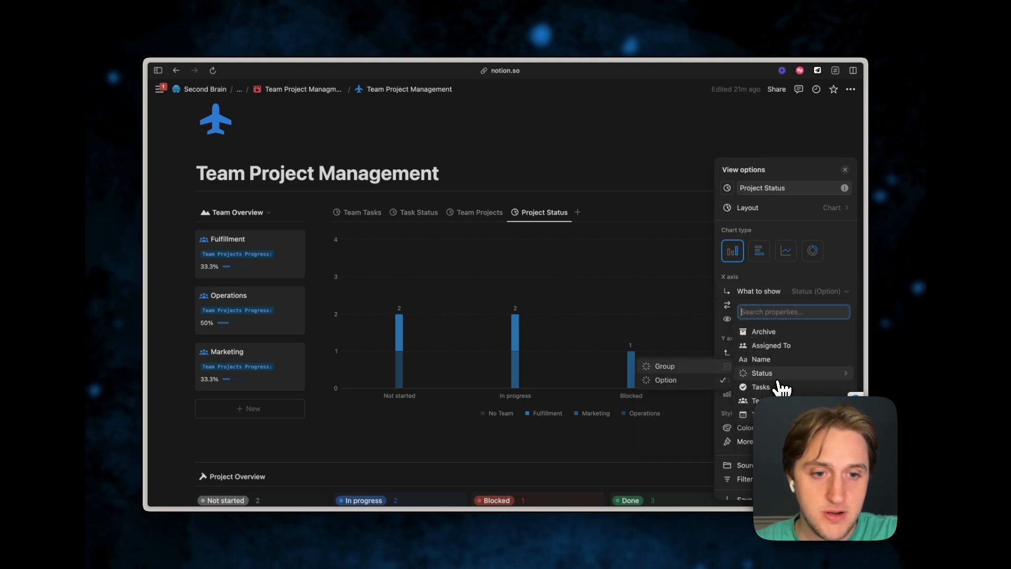
{"action": "left_click", "coordinate": [686, 368]}
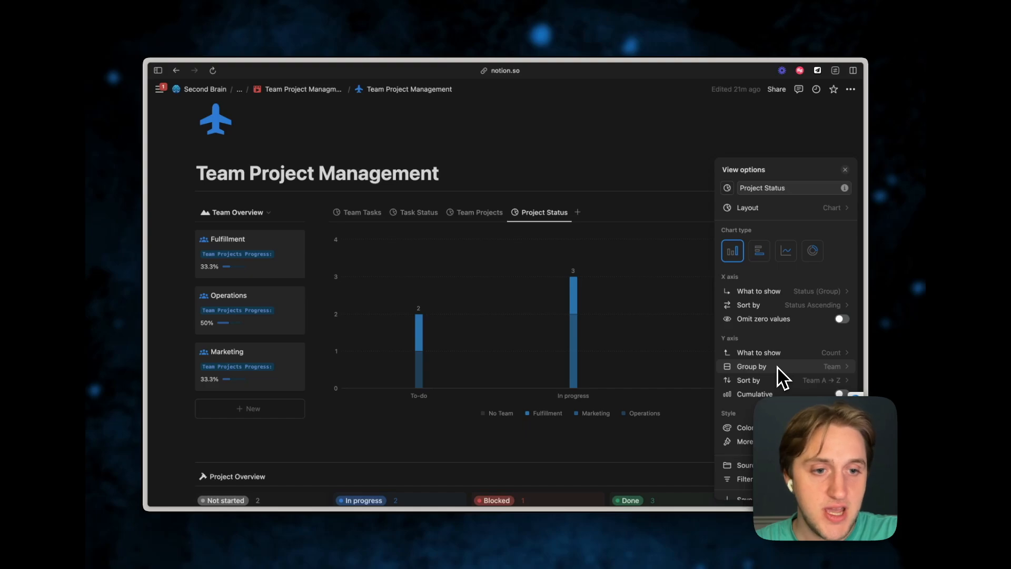
- Set the Project Status chart's X axis to show Status by Option and close its view options
{"action": "left_click", "coordinate": [776, 293]}
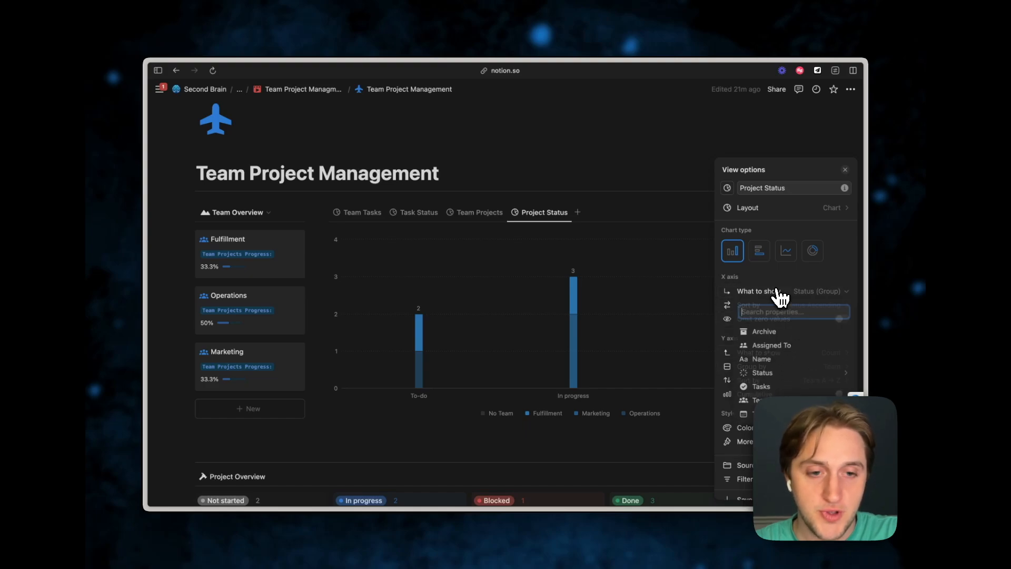
{"action": "mouse_move", "coordinate": [764, 414]}
{"action": "mouse_move", "coordinate": [769, 375]}
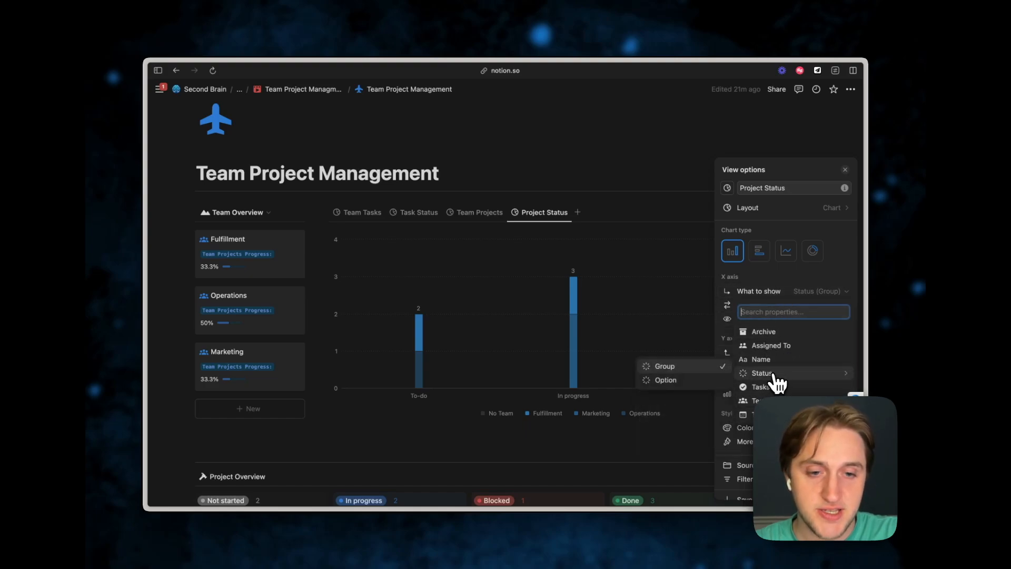
{"action": "left_click", "coordinate": [697, 383]}
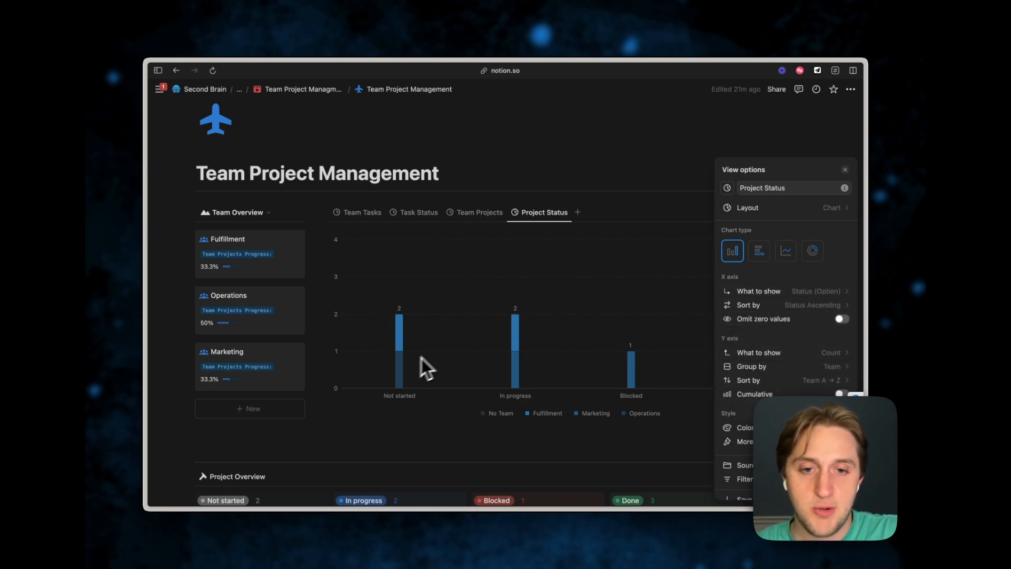
{"action": "left_click", "coordinate": [512, 361]}
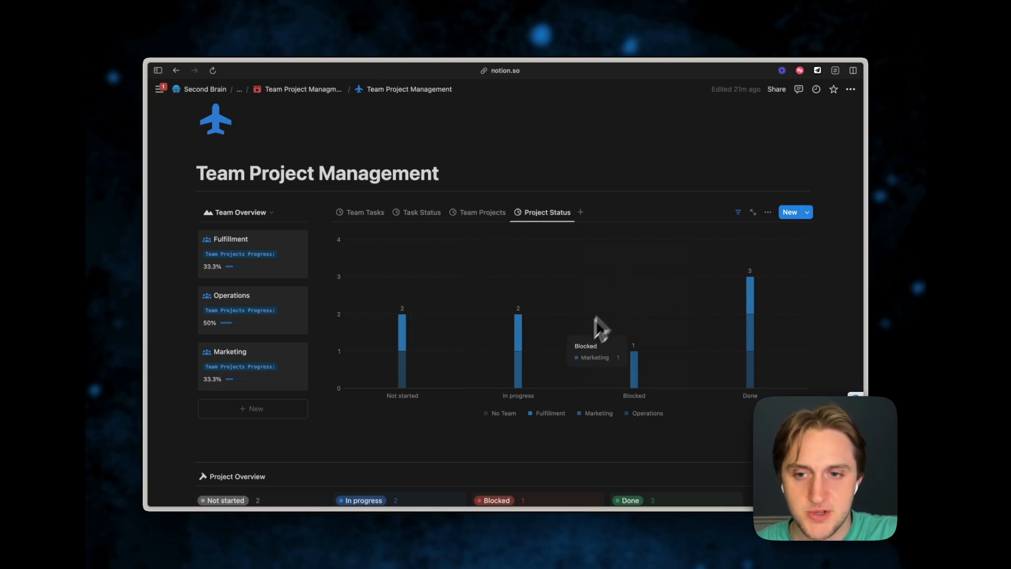
- Examine the Project Status chart's team breakdown alongside the Team Overview cards and the Project Overview board below
{"action": "scroll", "coordinate": [563, 369], "scroll_direction": "down", "scroll_amount": 4}
{"action": "scroll", "coordinate": [563, 368], "scroll_direction": "up", "scroll_amount": 3}
{"action": "scroll", "coordinate": [563, 368], "scroll_direction": "up", "scroll_amount": 3}
{"action": "scroll", "coordinate": [564, 369], "scroll_direction": "down", "scroll_amount": 2}
{"action": "scroll", "coordinate": [563, 363], "scroll_direction": "up", "scroll_amount": 2}
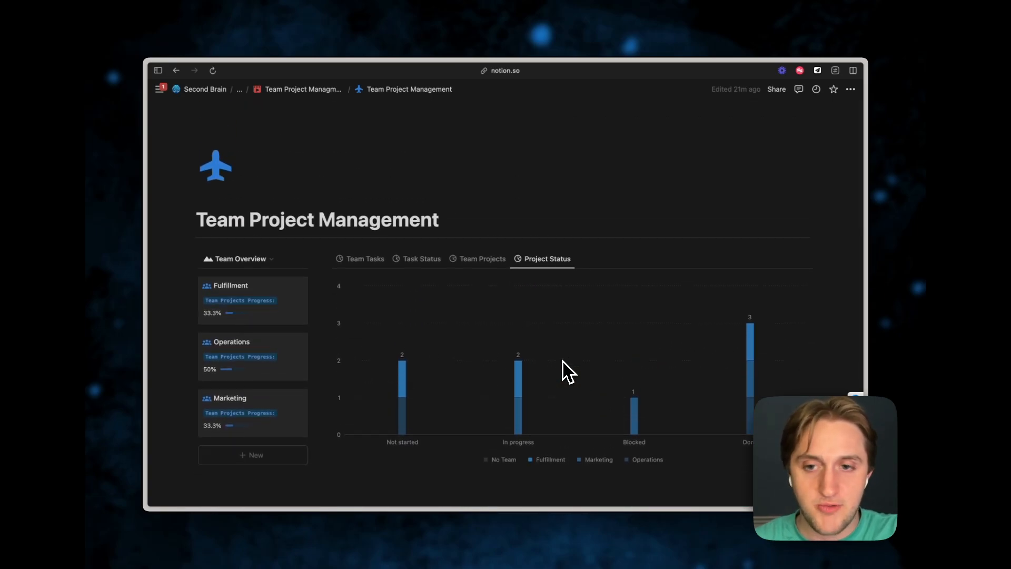
{"action": "scroll", "coordinate": [567, 371], "scroll_direction": "down", "scroll_amount": 2}
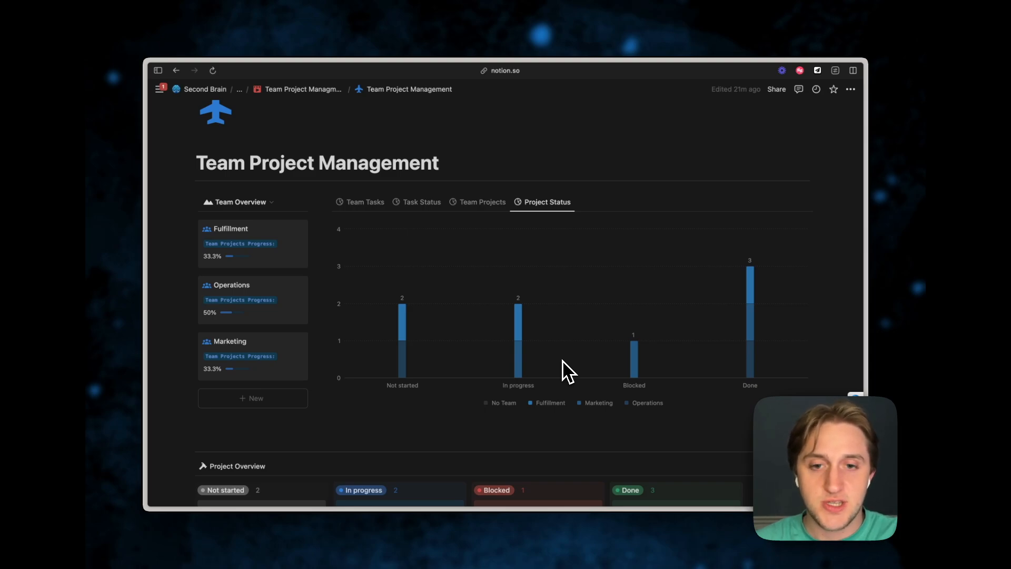
{"action": "scroll", "coordinate": [567, 371], "scroll_direction": "down", "scroll_amount": 10}
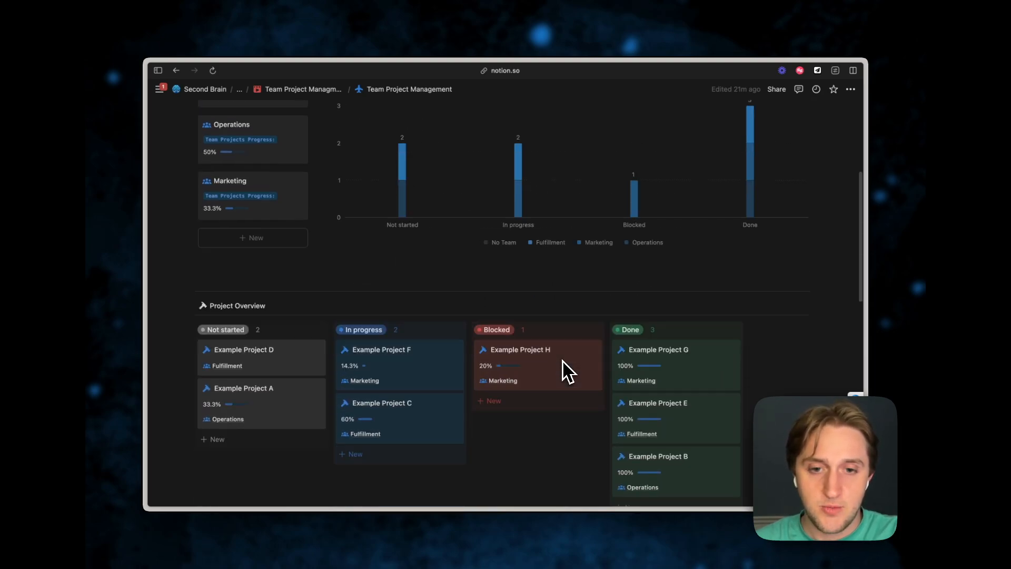
{"action": "scroll", "coordinate": [567, 371], "scroll_direction": "up", "scroll_amount": 10}
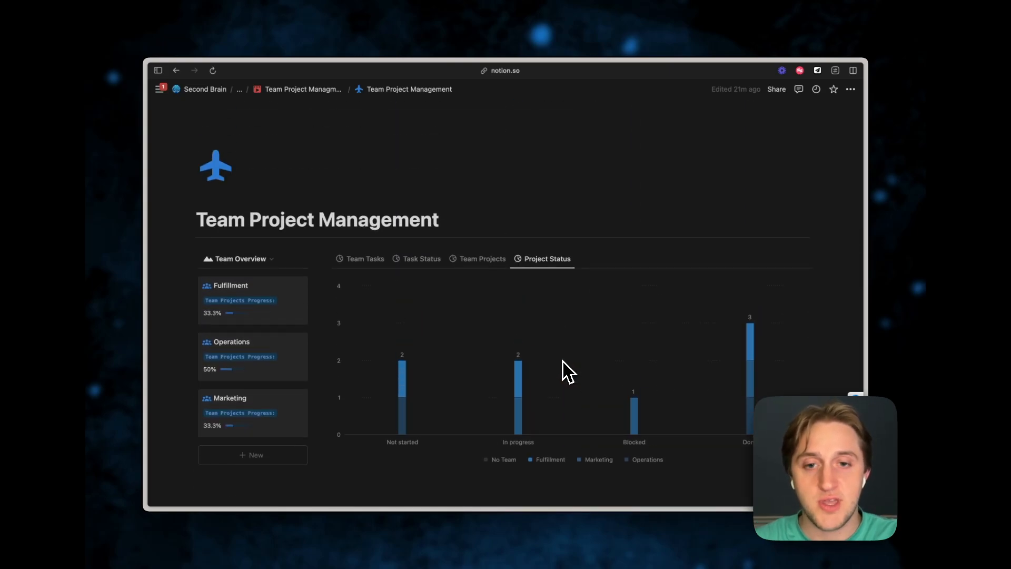
{"action": "mouse_move", "coordinate": [522, 412]}
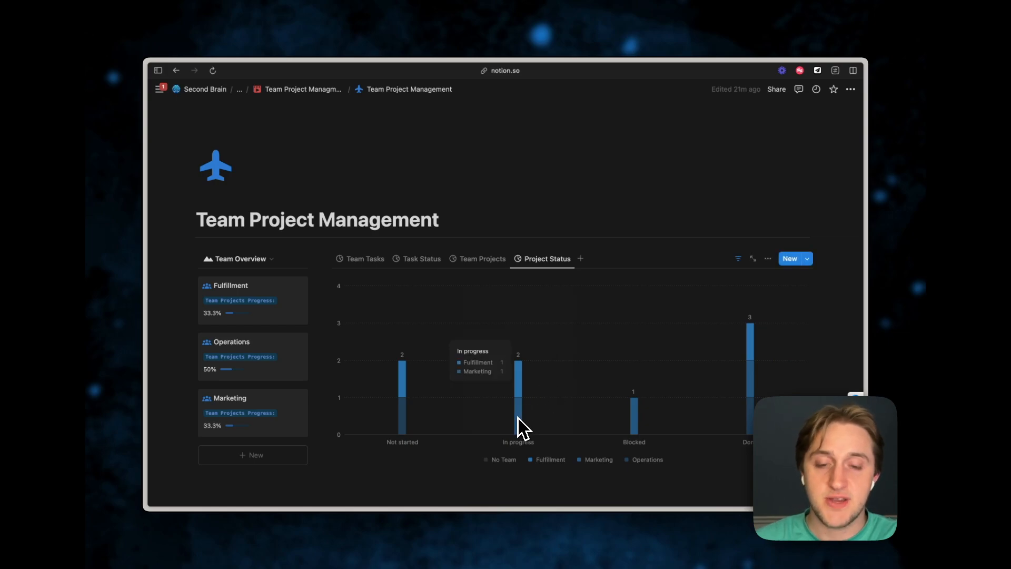
{"action": "scroll", "coordinate": [523, 427], "scroll_direction": "down", "scroll_amount": 4}
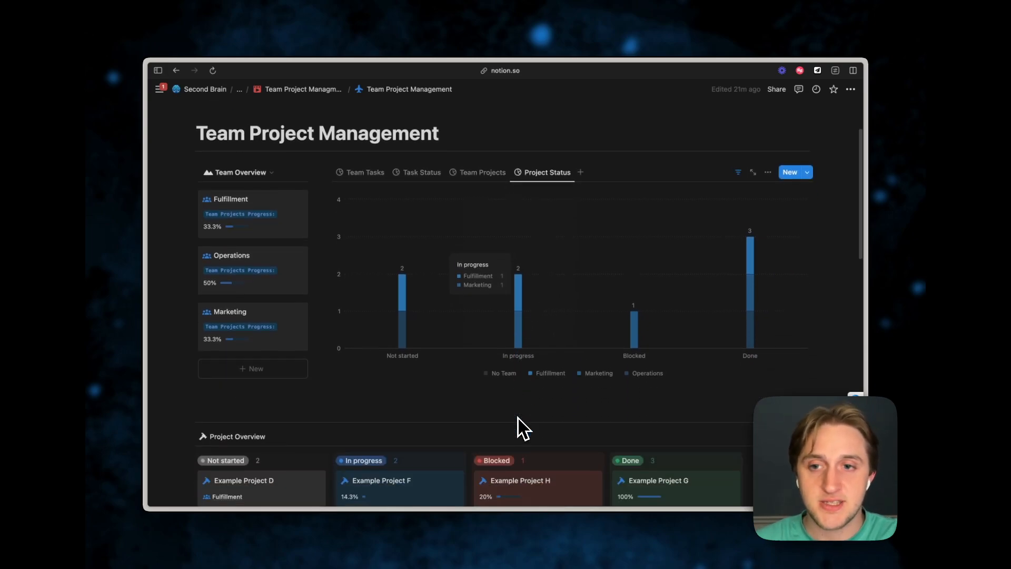
{"action": "scroll", "coordinate": [523, 428], "scroll_direction": "up", "scroll_amount": 4}
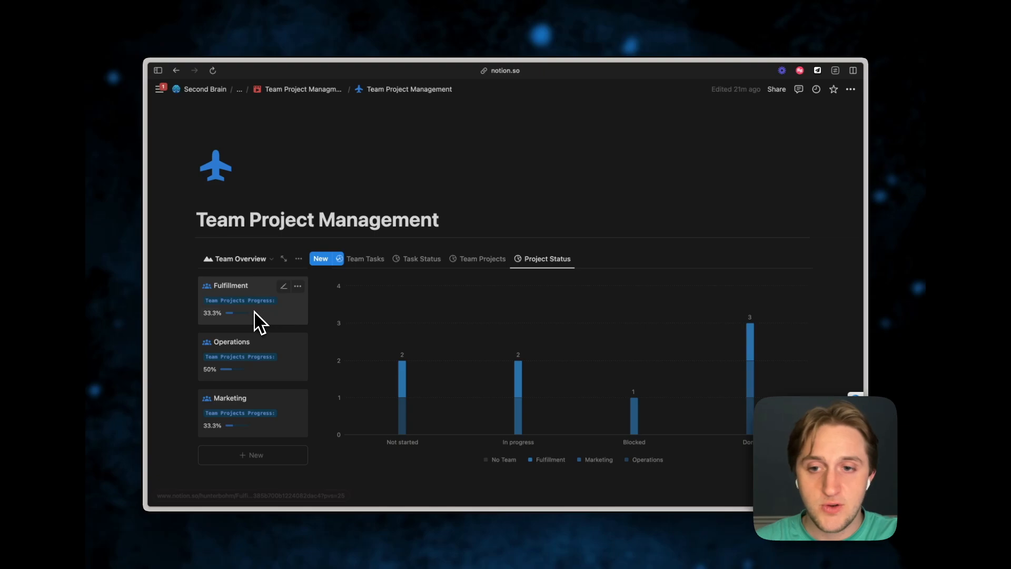
{"action": "mouse_move", "coordinate": [494, 315]}
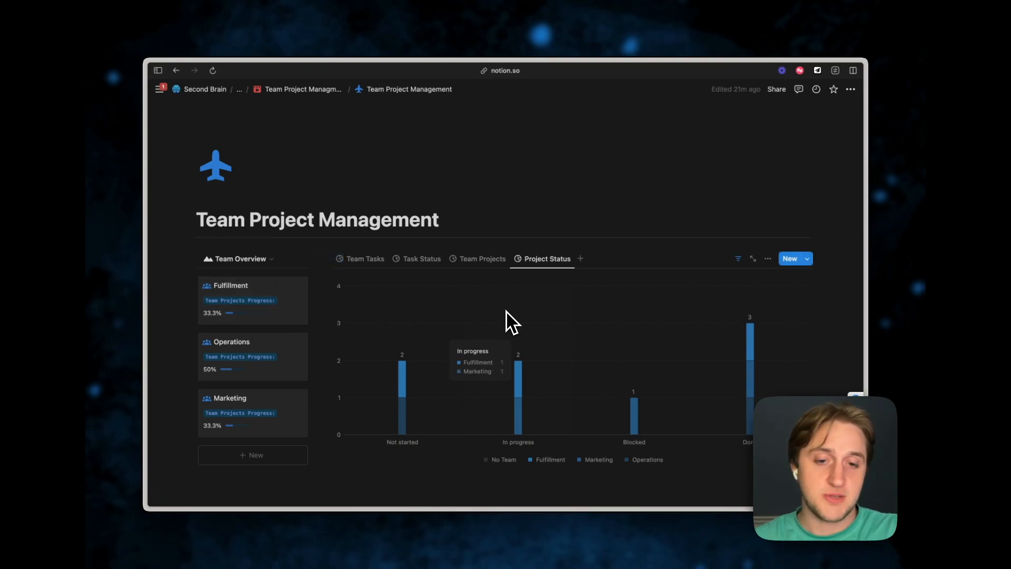